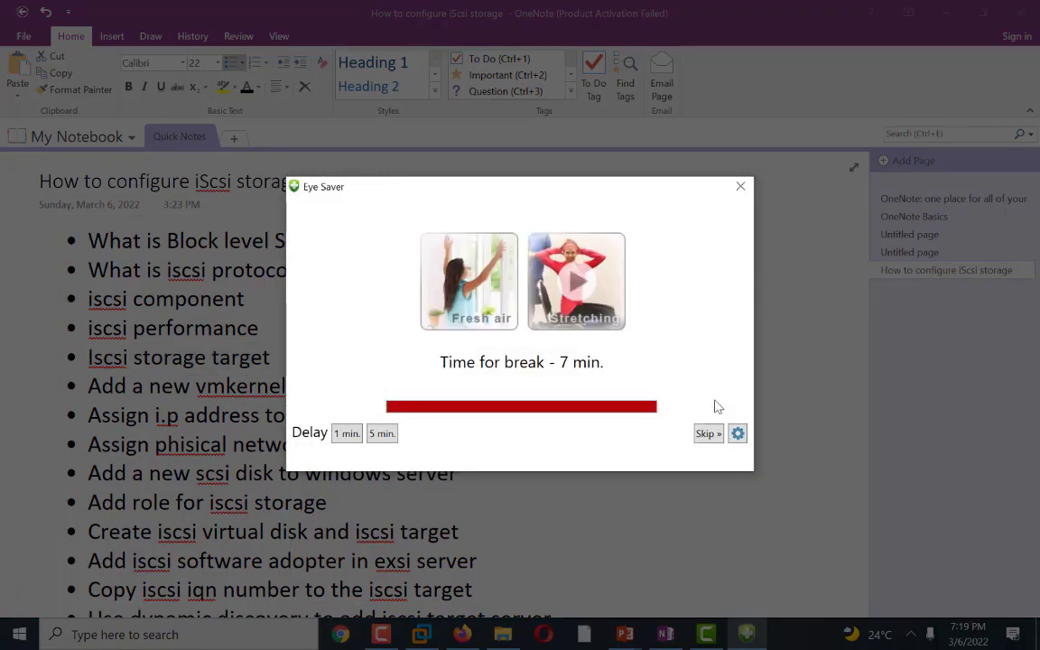
Step: Dismiss the break reminder and bring VMware Workstation to the front
left_click(700, 434)
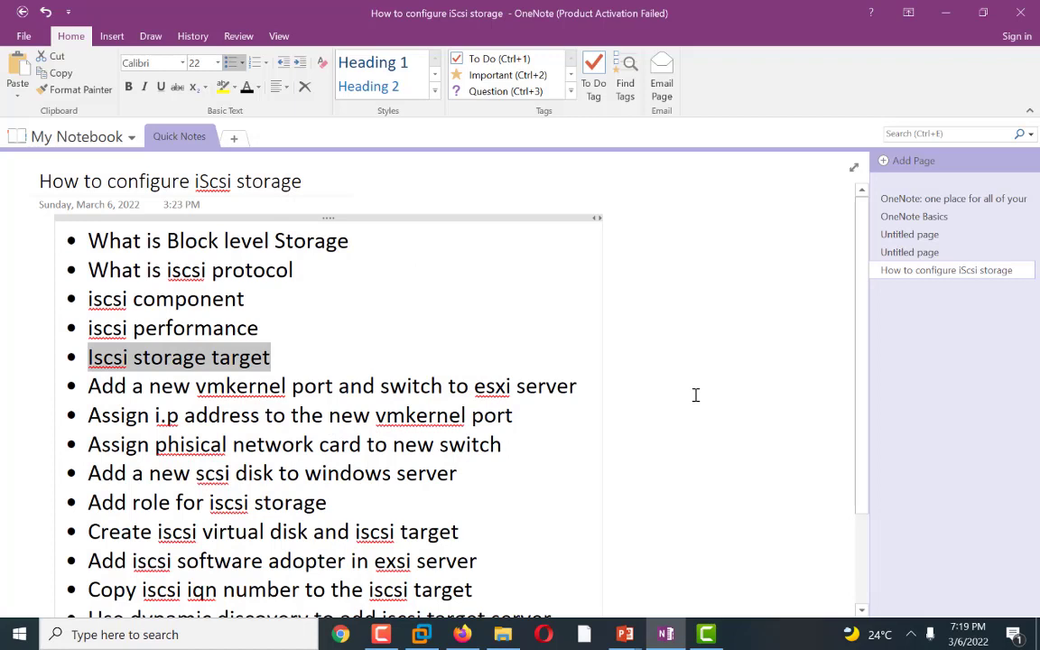
left_click(695, 394)
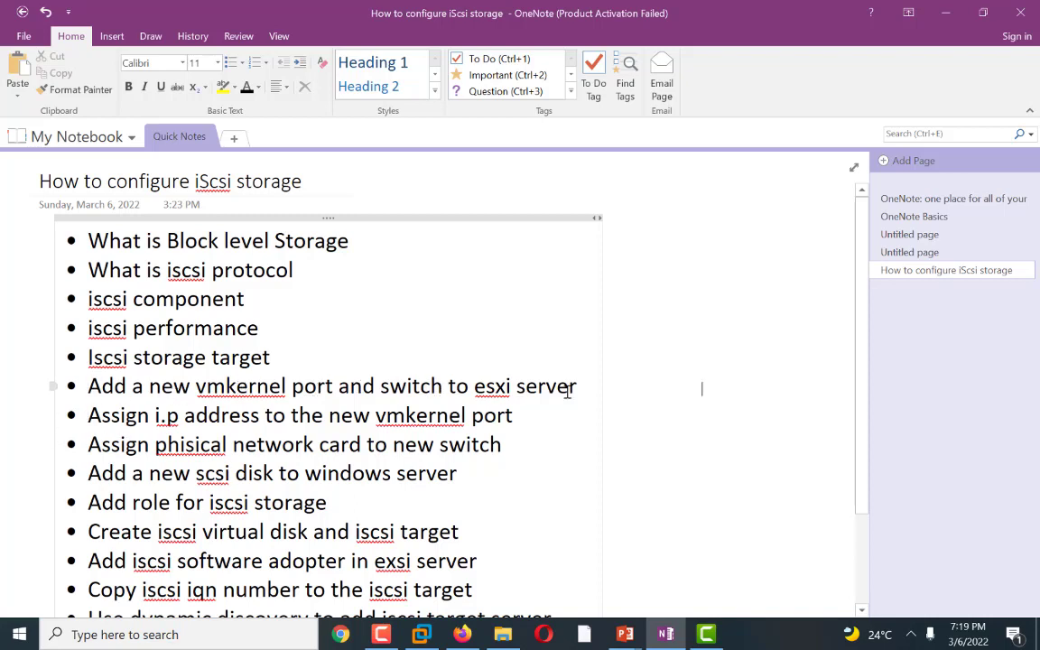
left_click(948, 12)
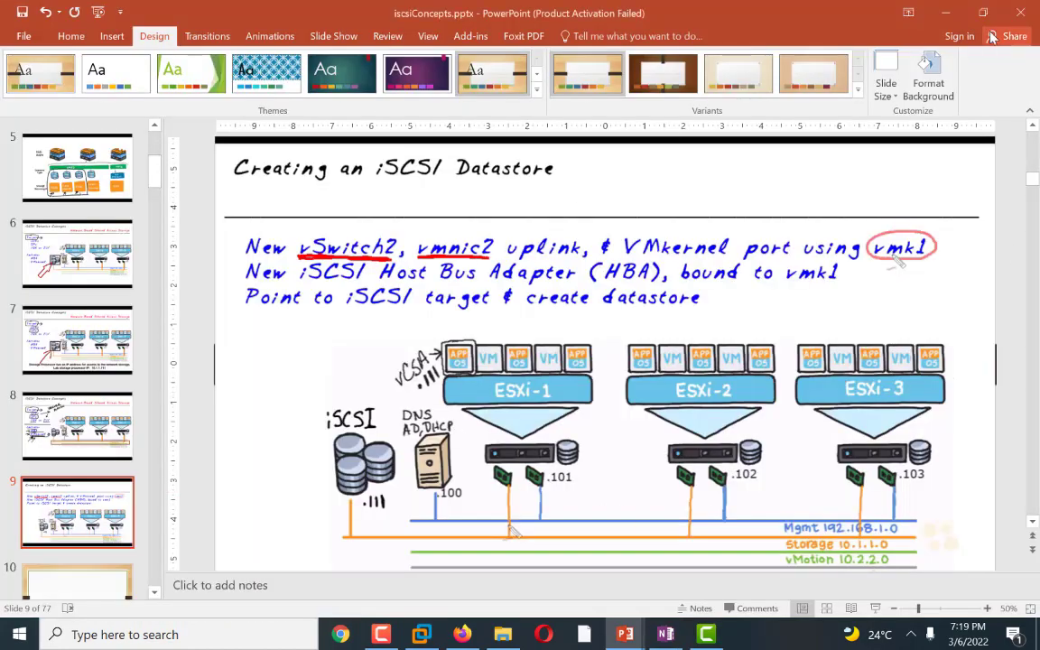
left_click(945, 13)
left_click(419, 635)
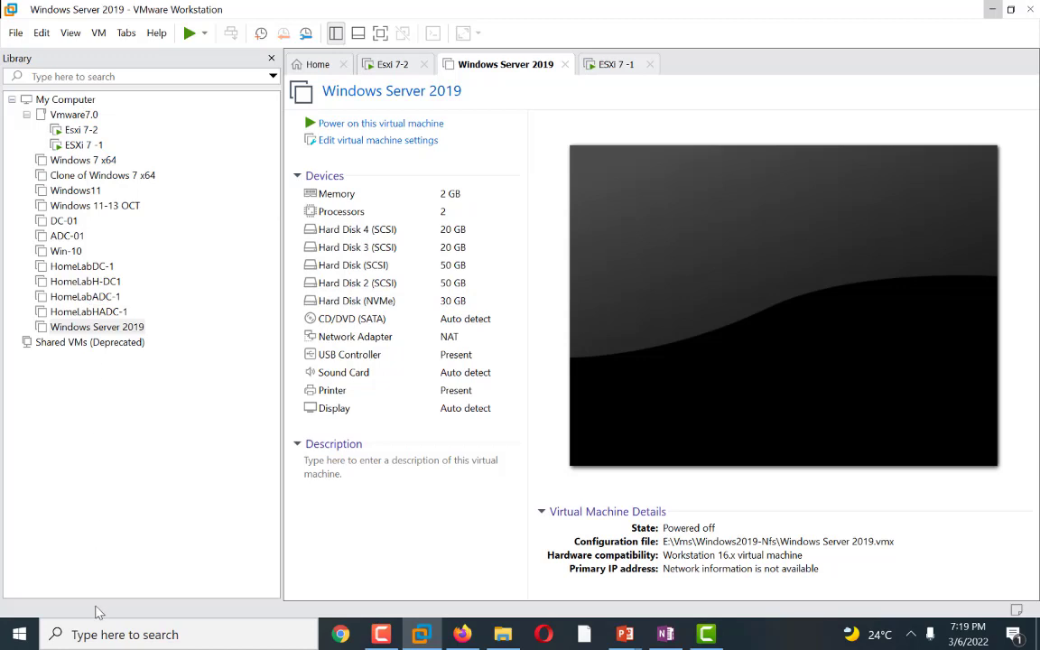
Step: Review the consoles of the ESXi 7-1 and Esxi 7-2 virtual machines
left_click(83, 146)
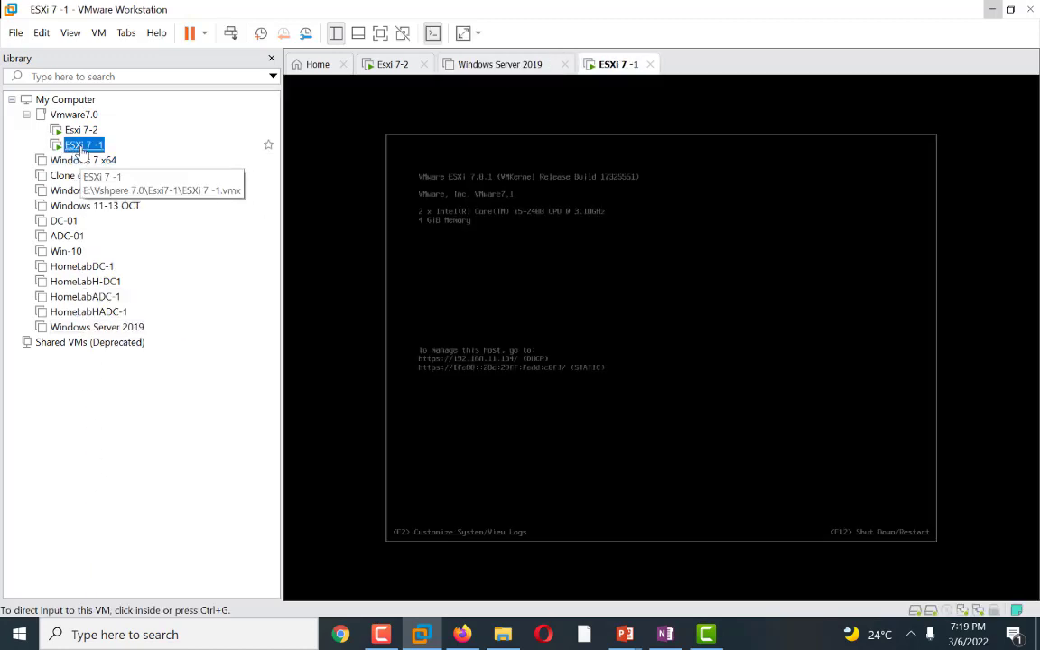
left_click(75, 131)
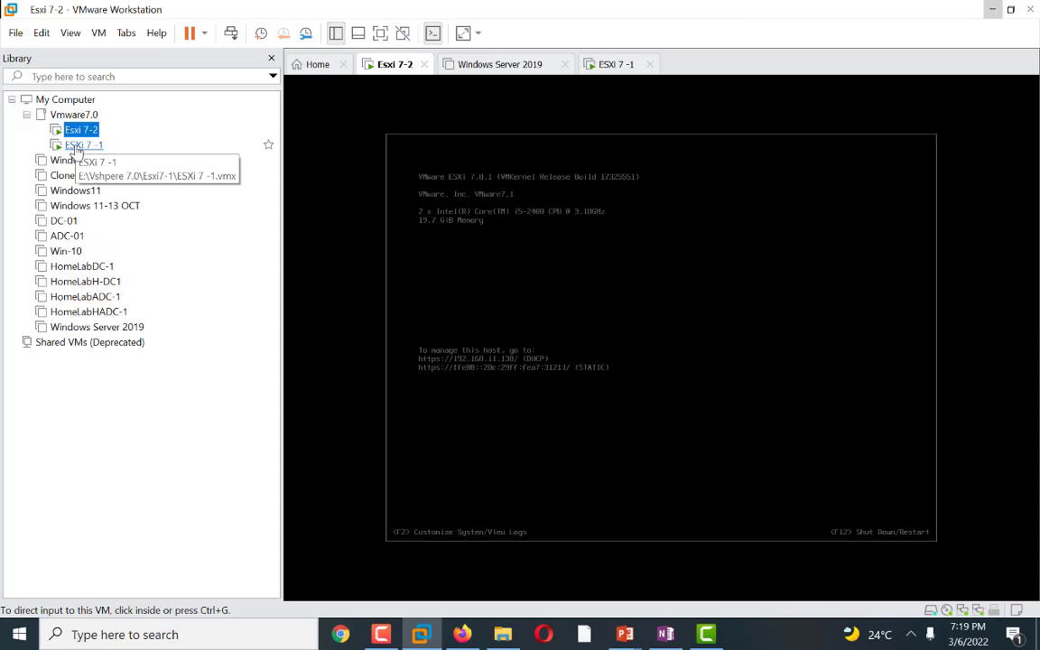
left_click(80, 146)
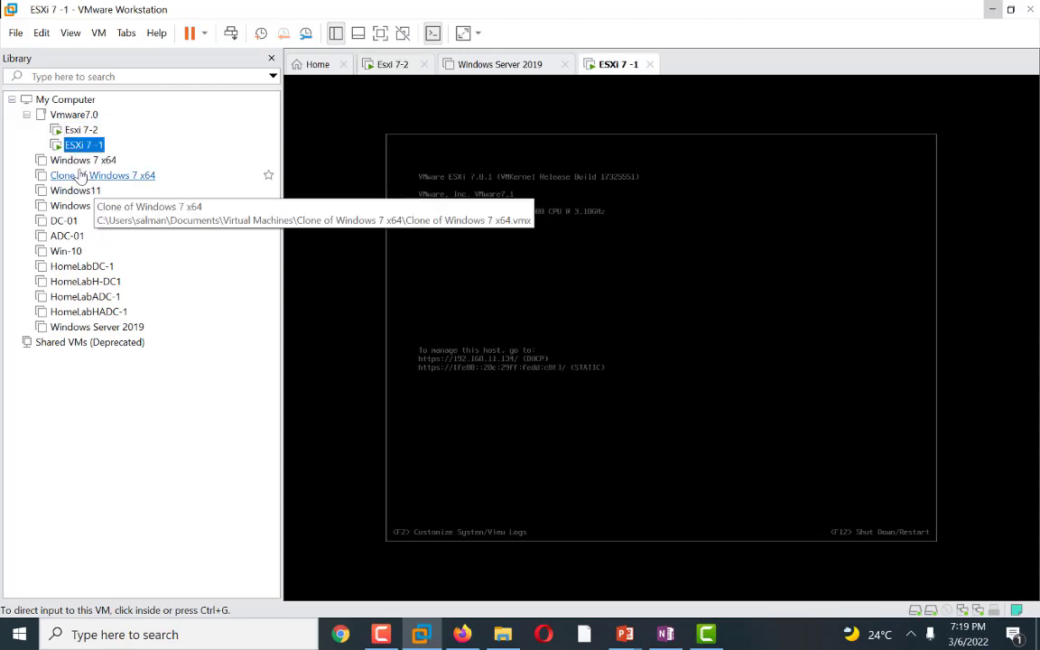
left_click(78, 130)
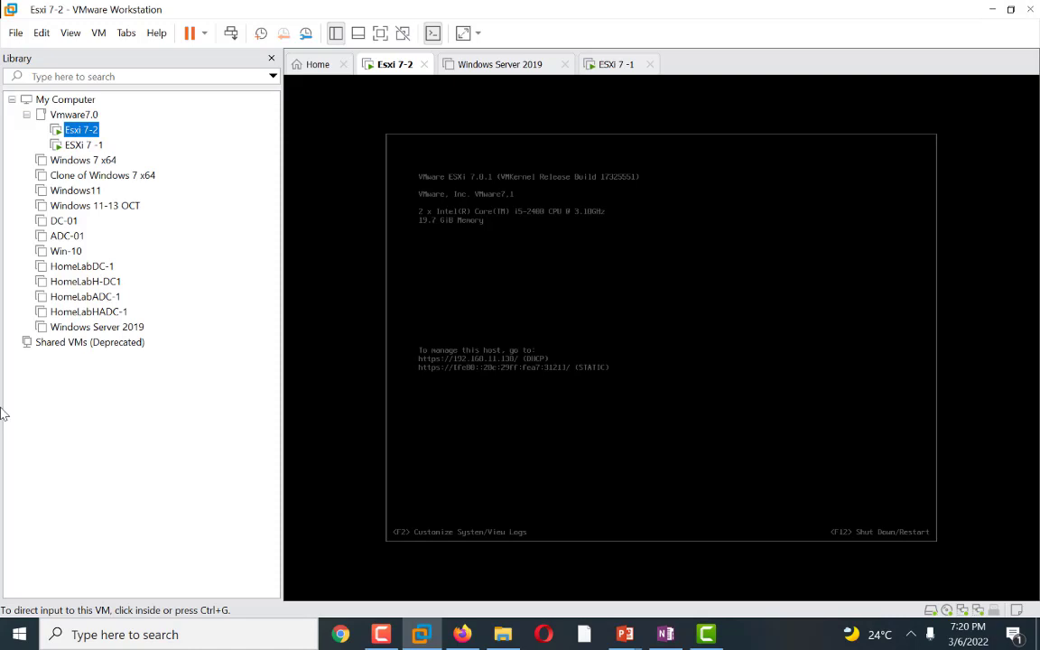
Step: Switch to the vSphere Client and browse HomeLabCluster's hosts and virtual machines, including the Windows7 summary
mouse_move(461, 634)
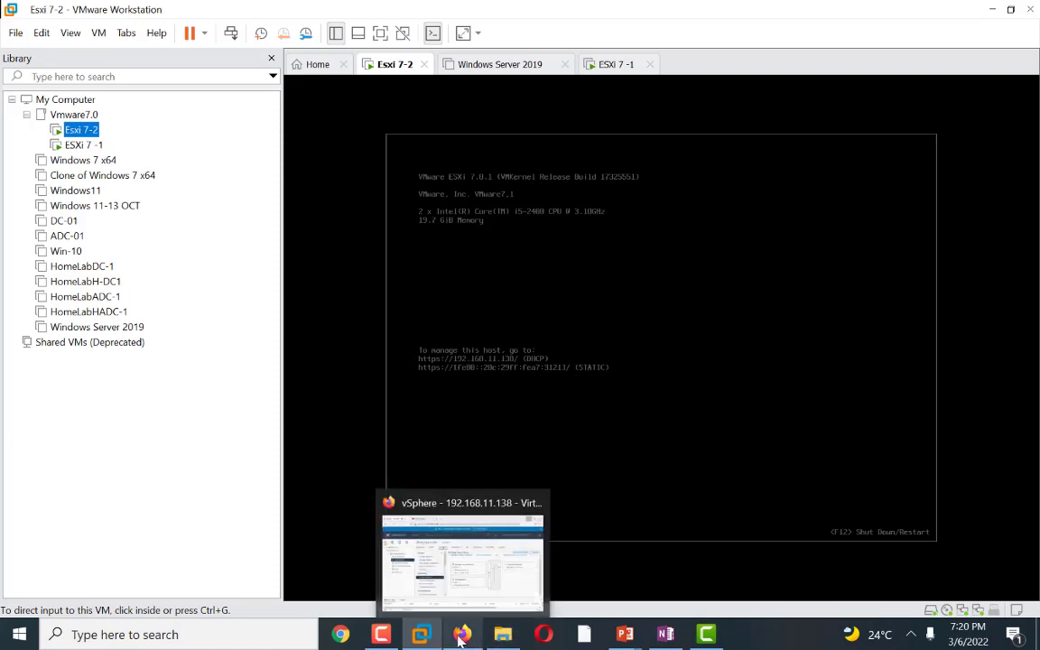
left_click(448, 571)
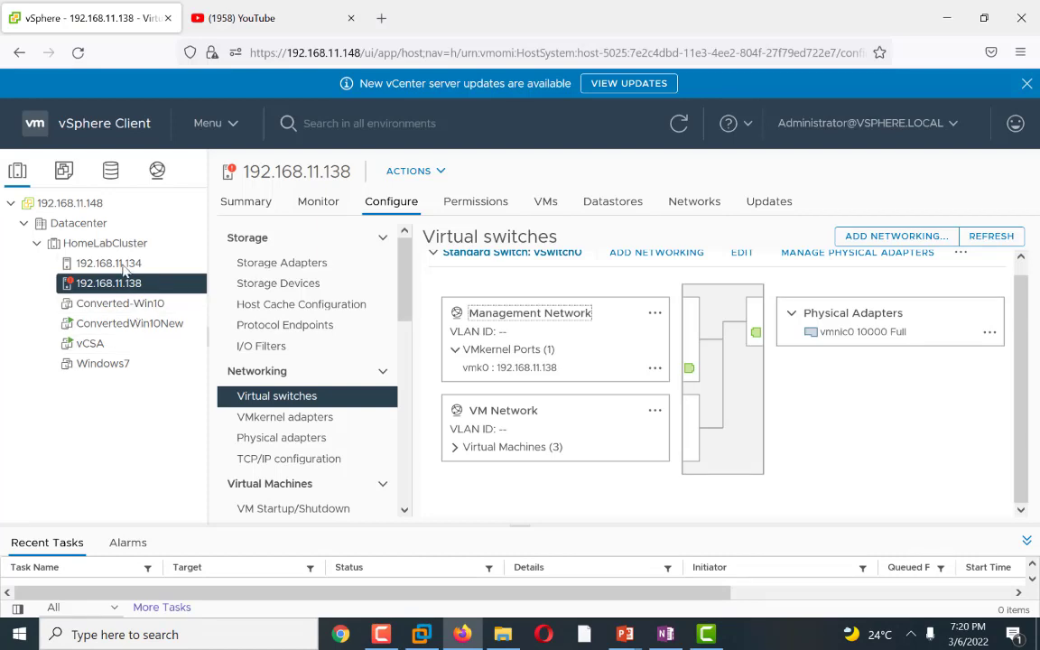
left_click(110, 263)
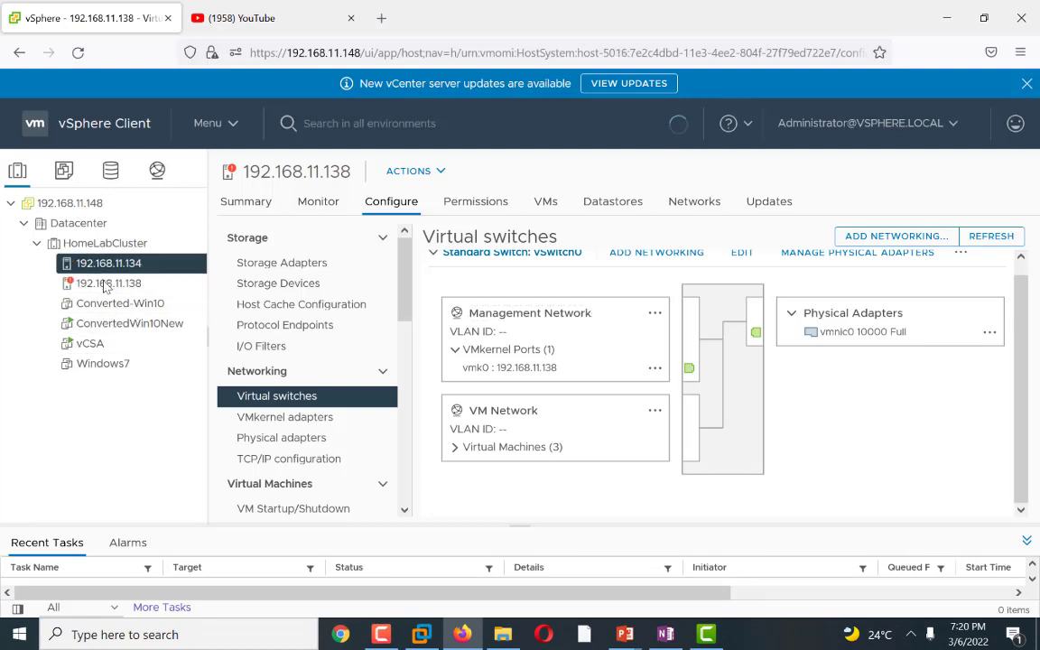
left_click(103, 282)
left_click(98, 270)
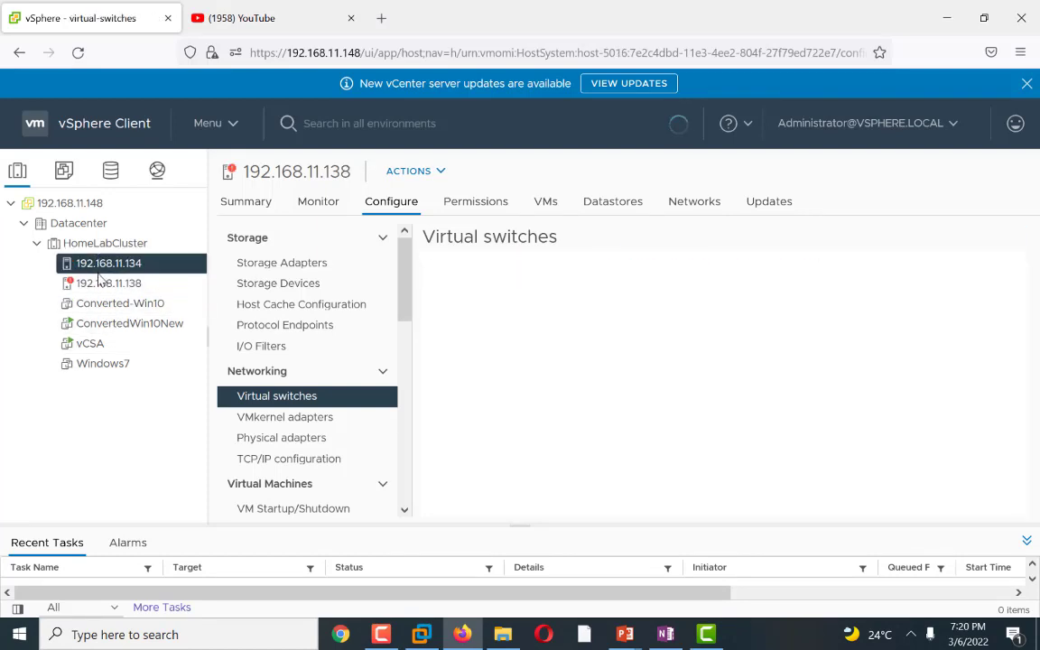
left_click(101, 283)
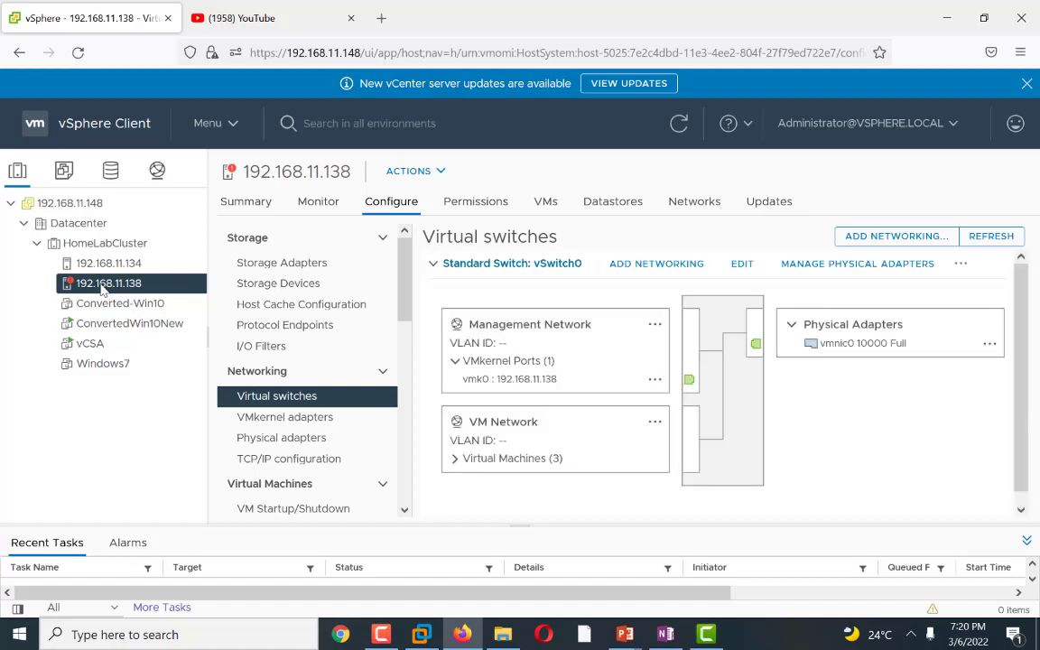
left_click(86, 345)
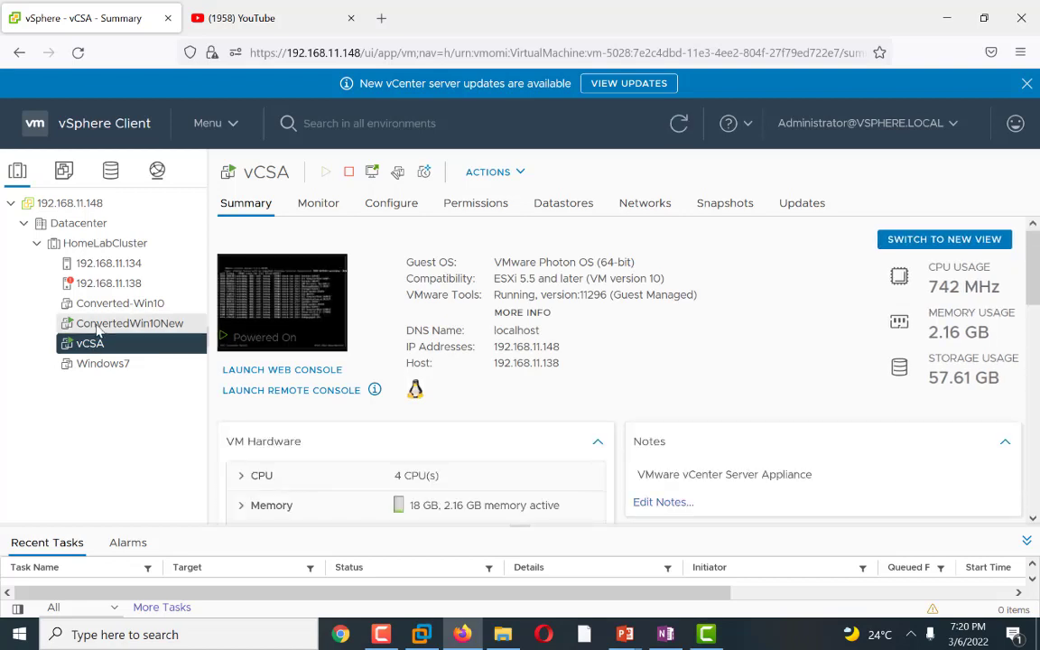
left_click(97, 327)
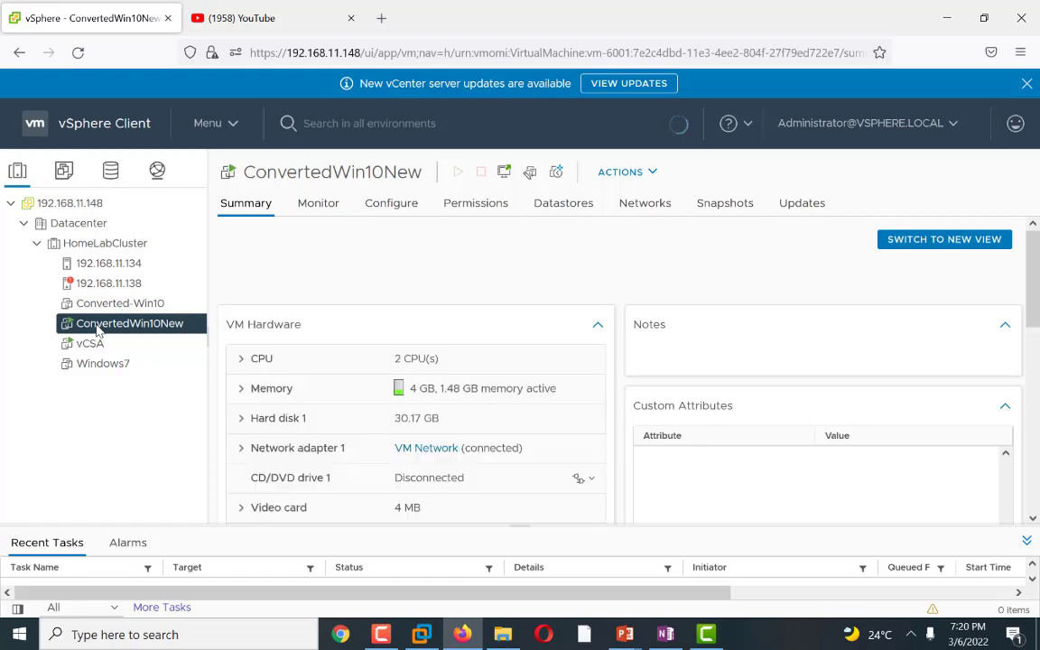
left_click(103, 265)
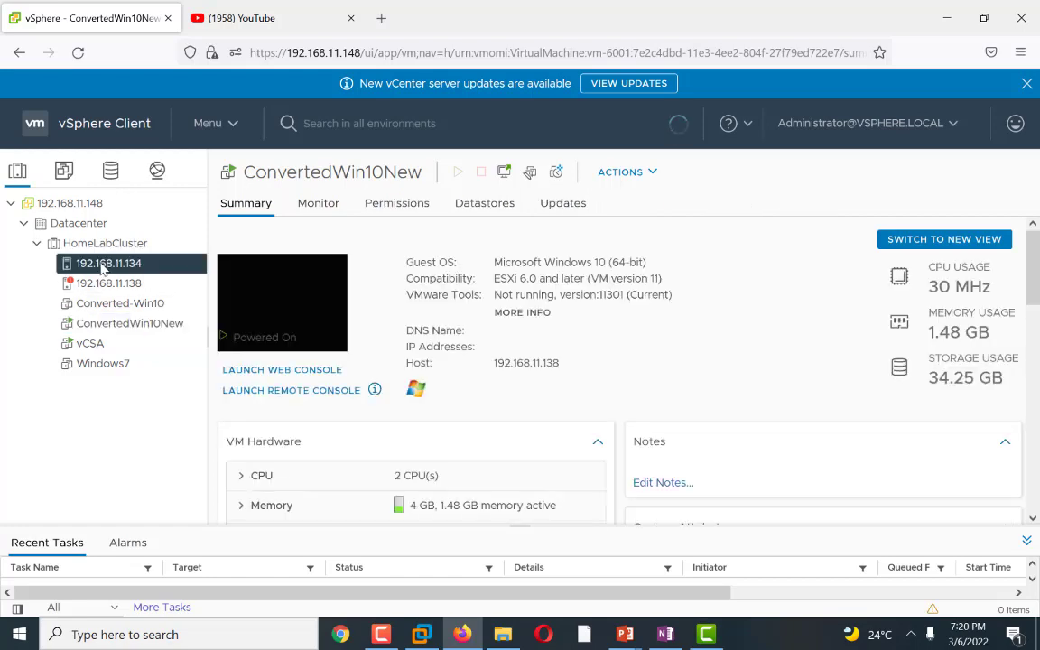
left_click(86, 366)
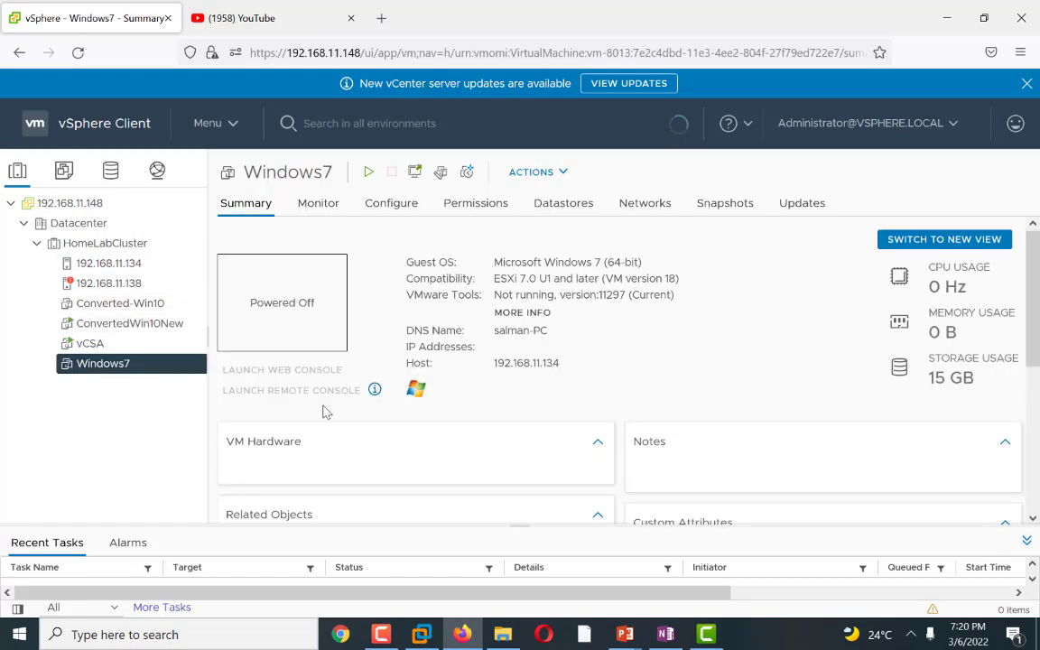
scroll(418, 430, "down", 5)
scroll(418, 429, "down", 3)
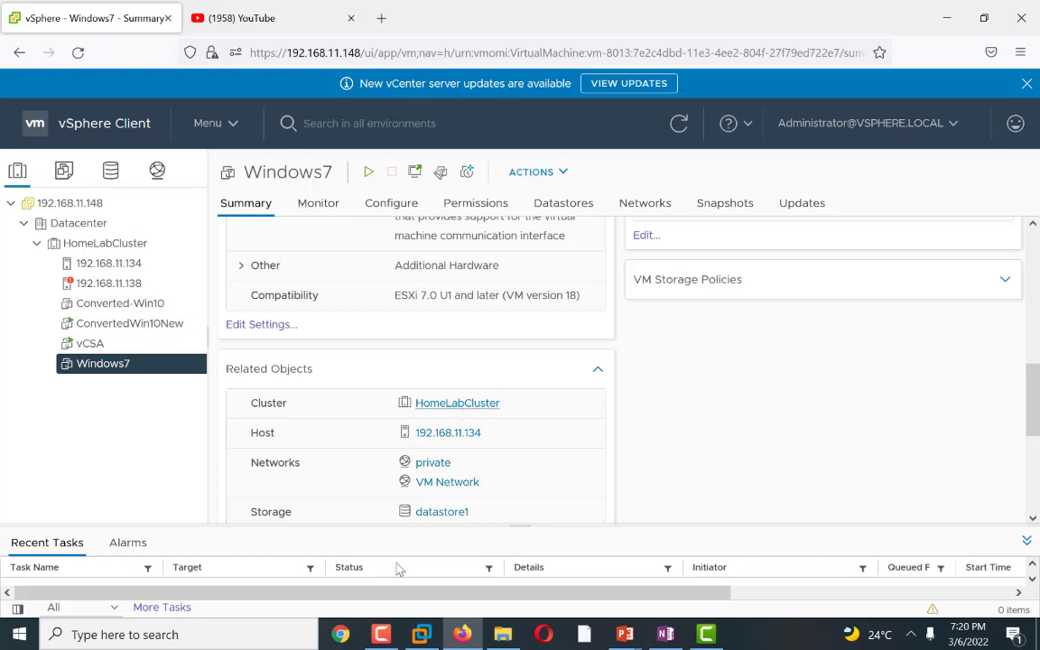
Step: In OneNote, select the checklist line 'Add a new vmkernel port and switch to esxi server'
left_click(665, 634)
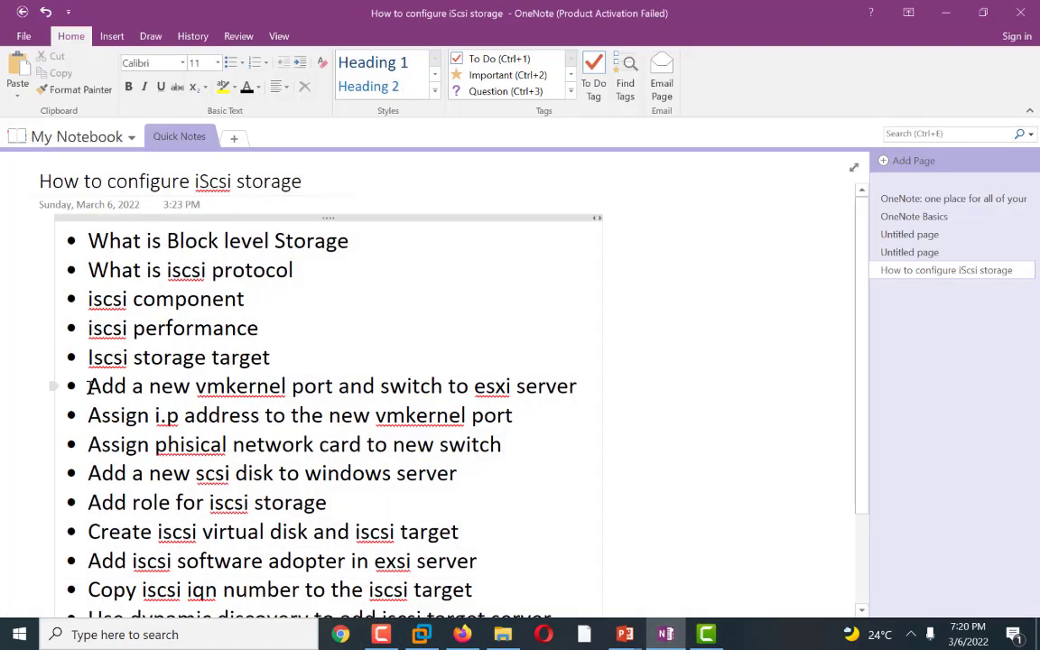
left_click_drag(87, 385, 569, 383)
left_click(953, 15)
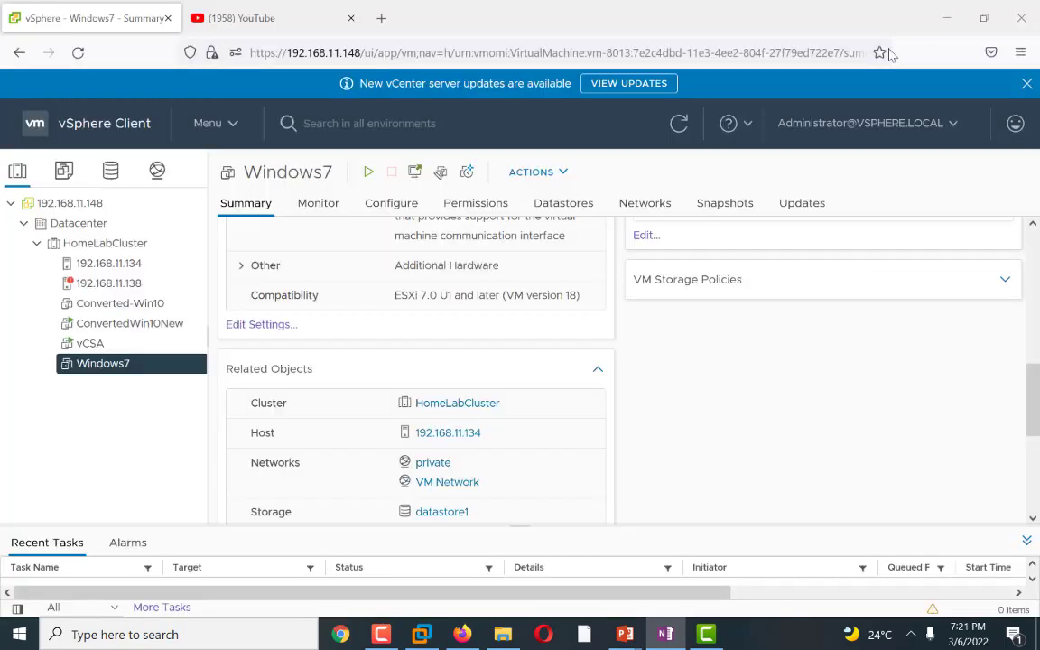
Step: Start Add Networking on host 192.168.11.134 with VMkernel Network Adapter as the connection type
left_click(115, 263)
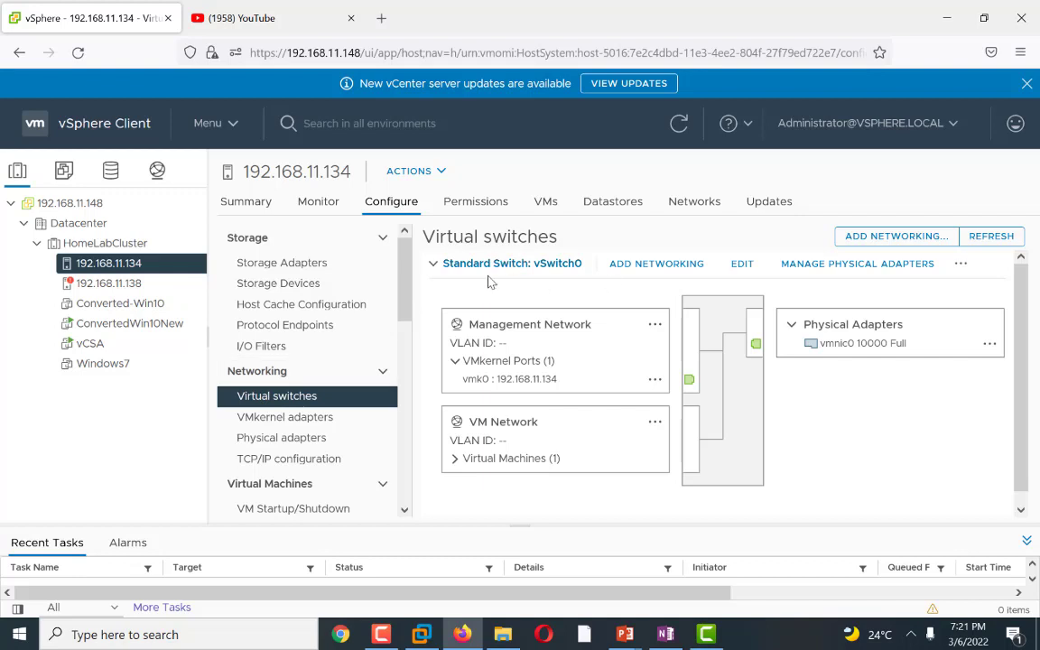
scroll(939, 404, "down", 1)
scroll(939, 403, "up", 1)
left_click(893, 237)
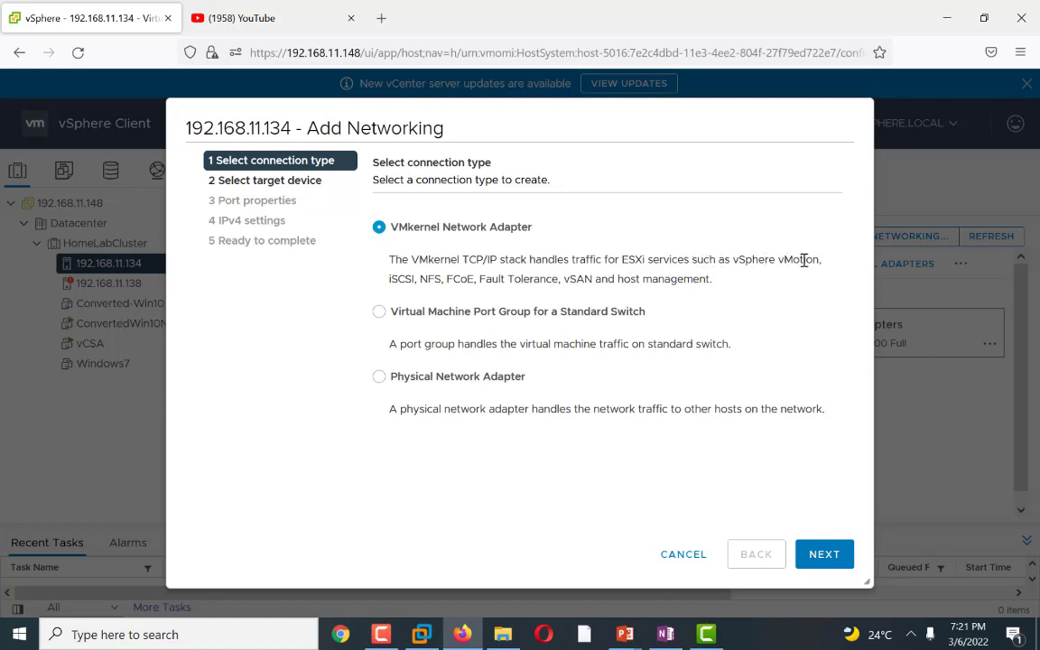
double_click(399, 279)
left_click_drag(416, 279, 432, 278)
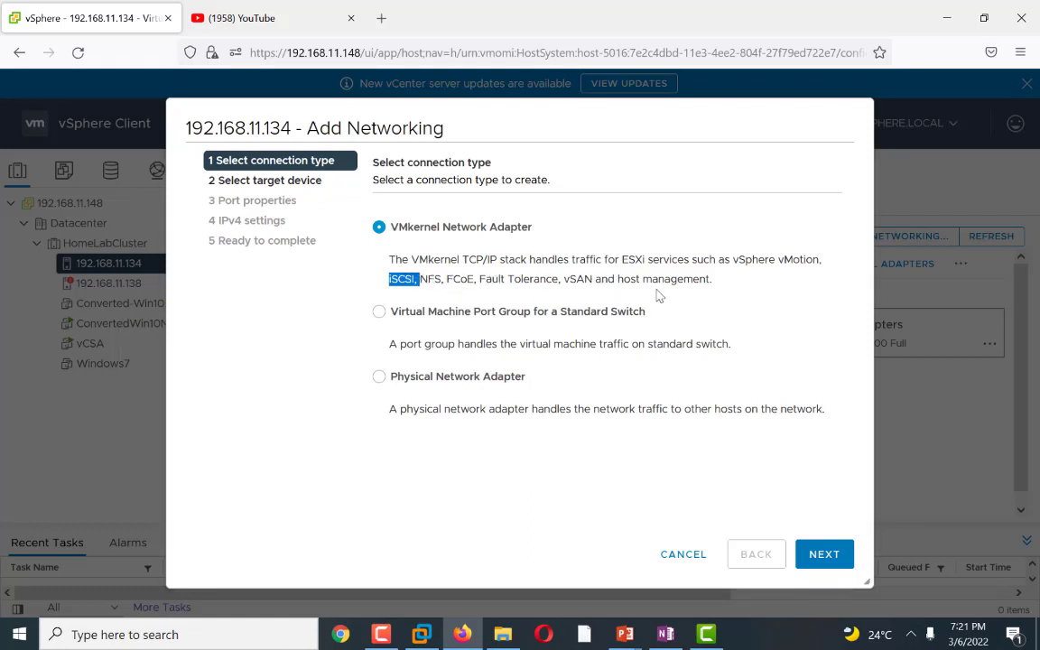
left_click(813, 554)
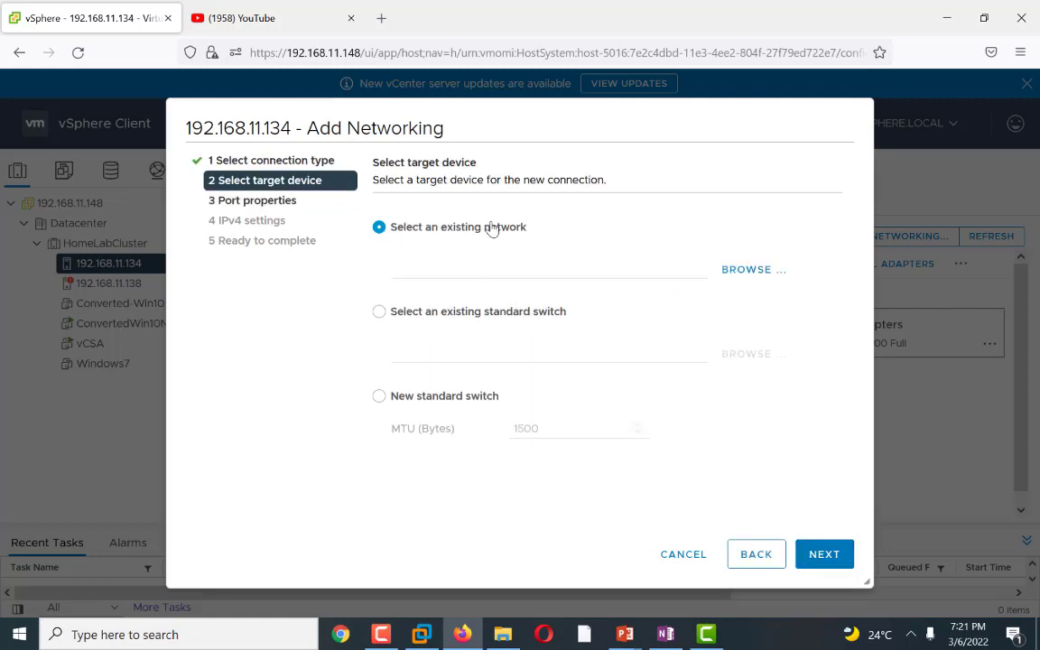
Step: Choose a new standard switch and assign vmnic1 as its active physical adapter
left_click(379, 399)
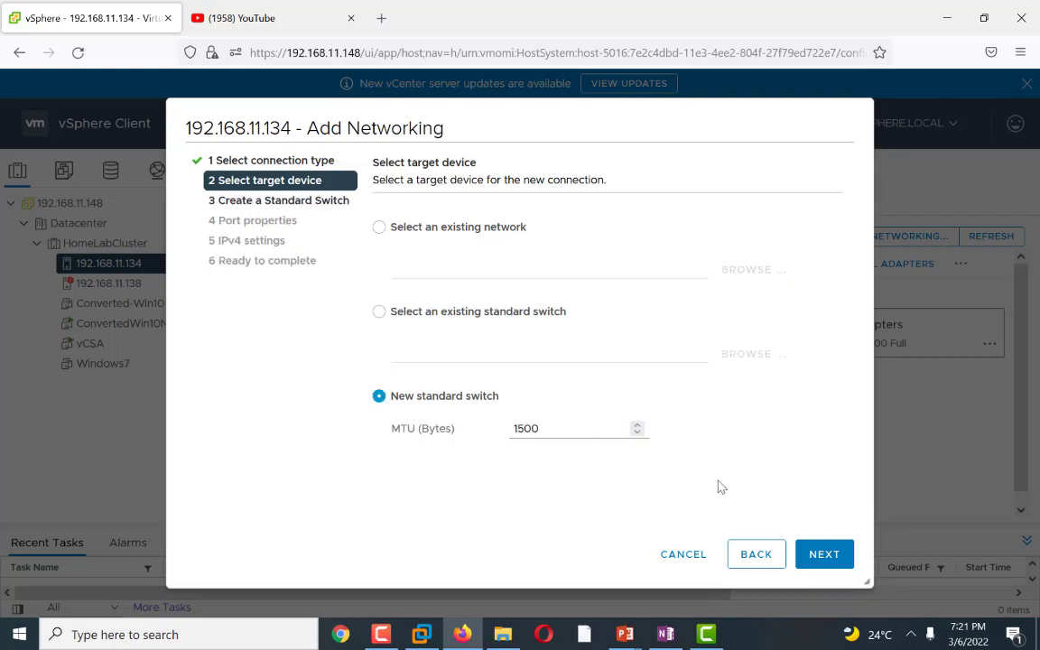
left_click(817, 557)
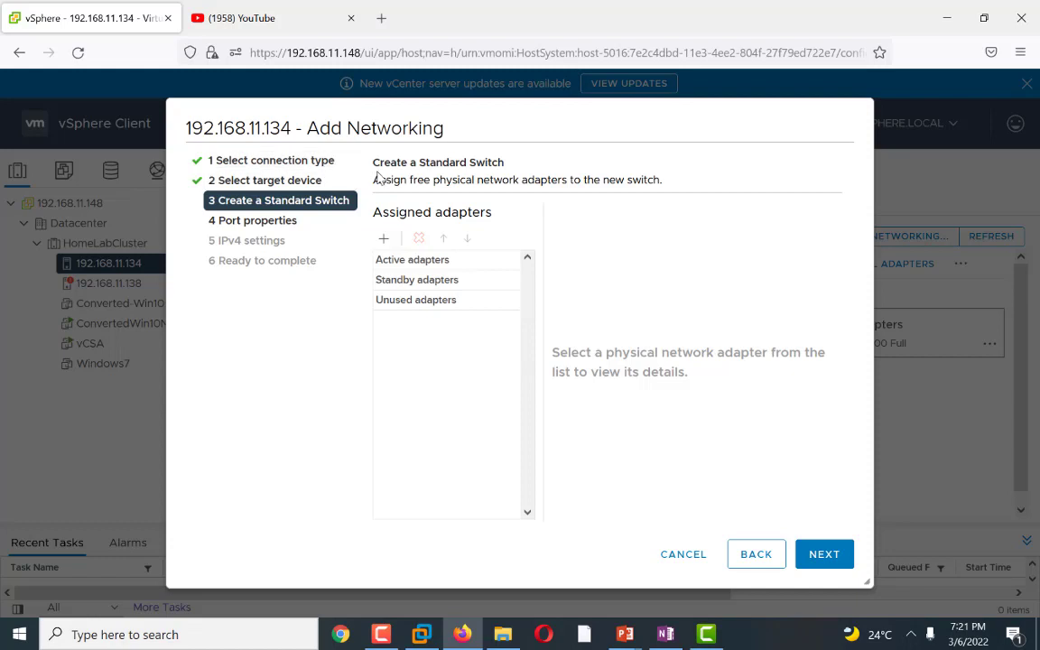
left_click(382, 241)
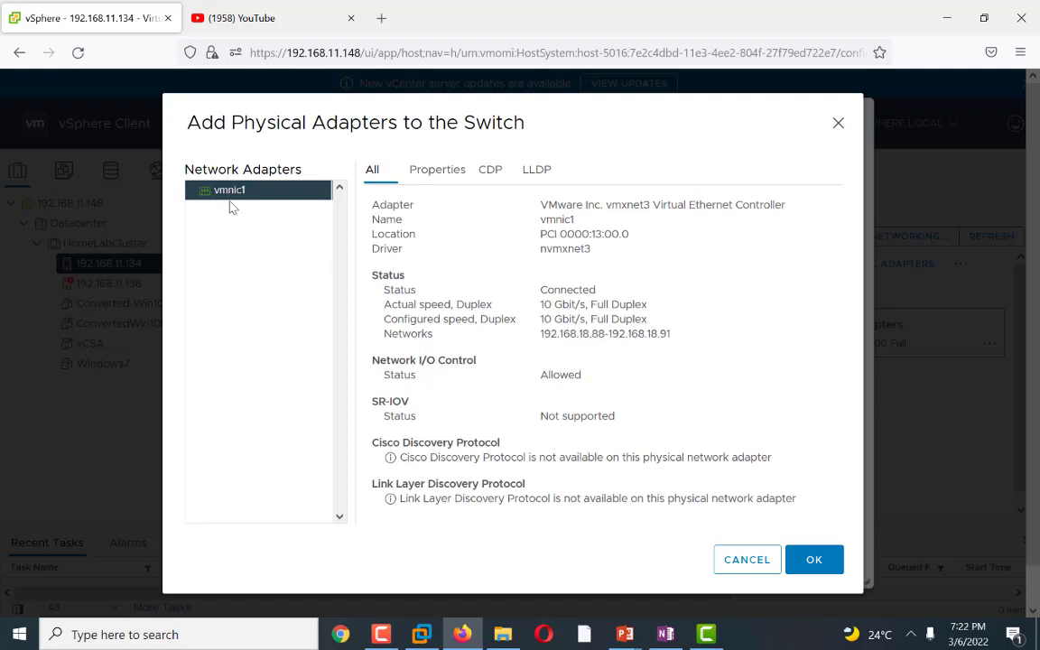
left_click(803, 560)
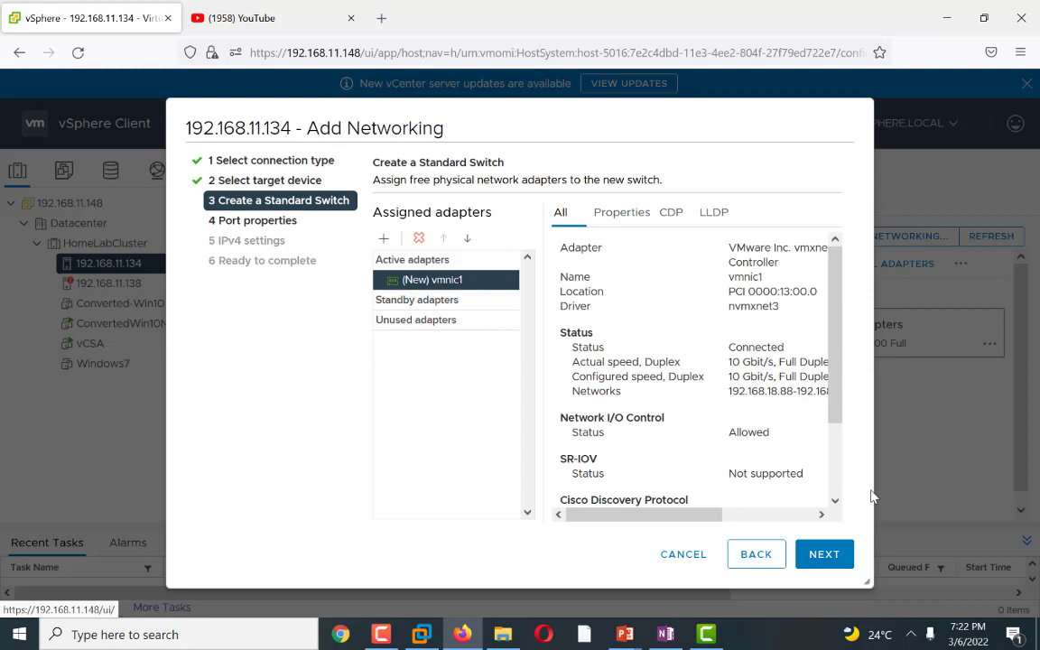
left_click(821, 556)
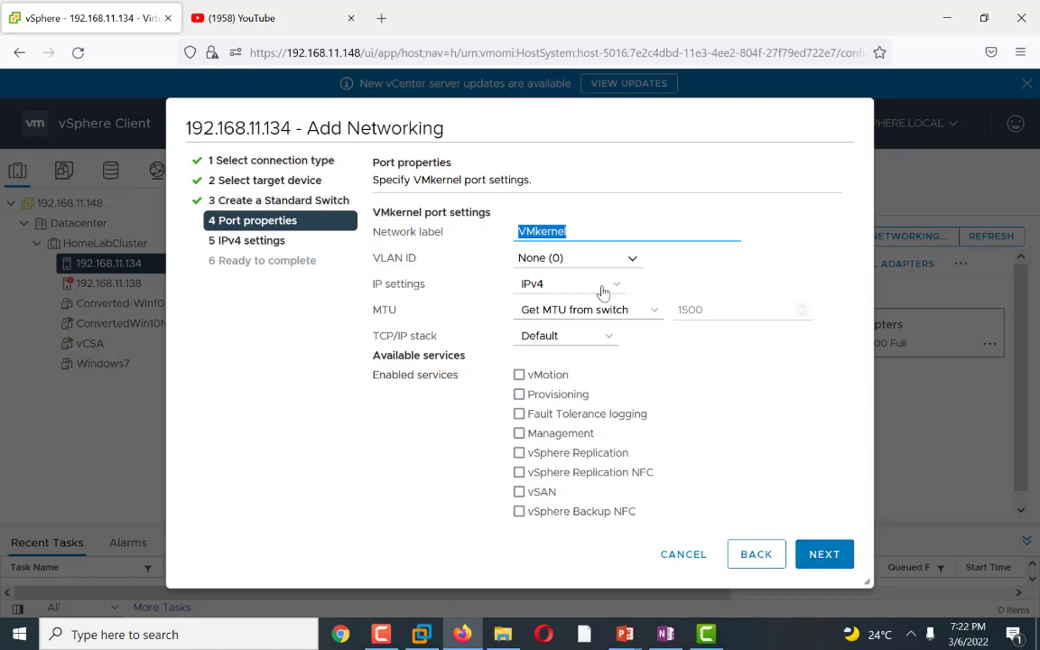
Step: Extend the VMkernel port's network label with an iSCSI suffix and continue to IPv4 settings
left_click(572, 230)
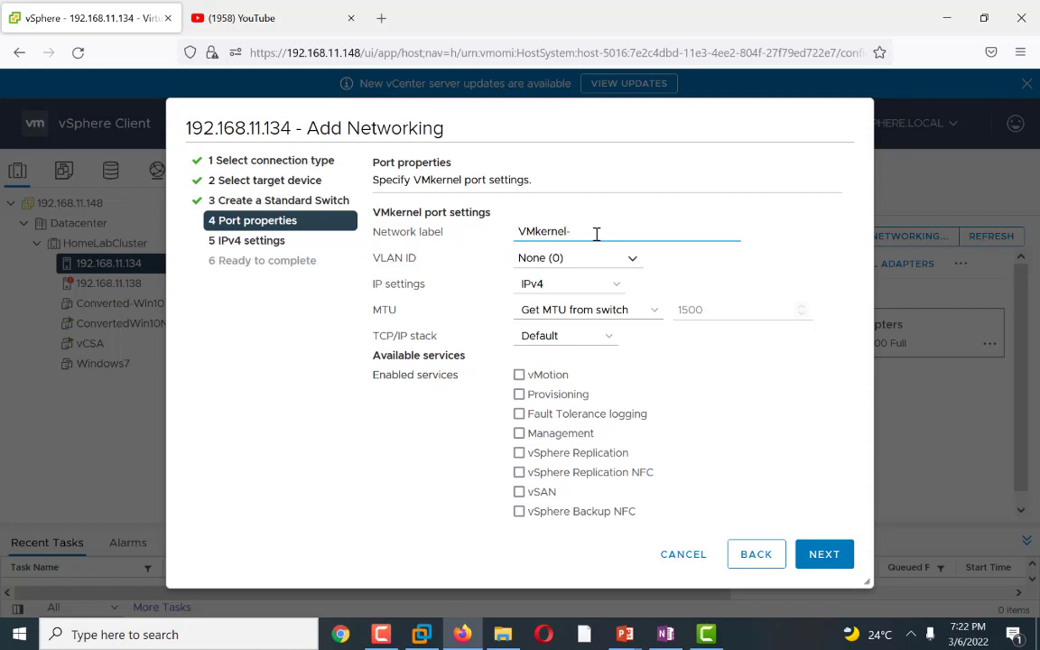
type("-iSCSI")
left_click(820, 555)
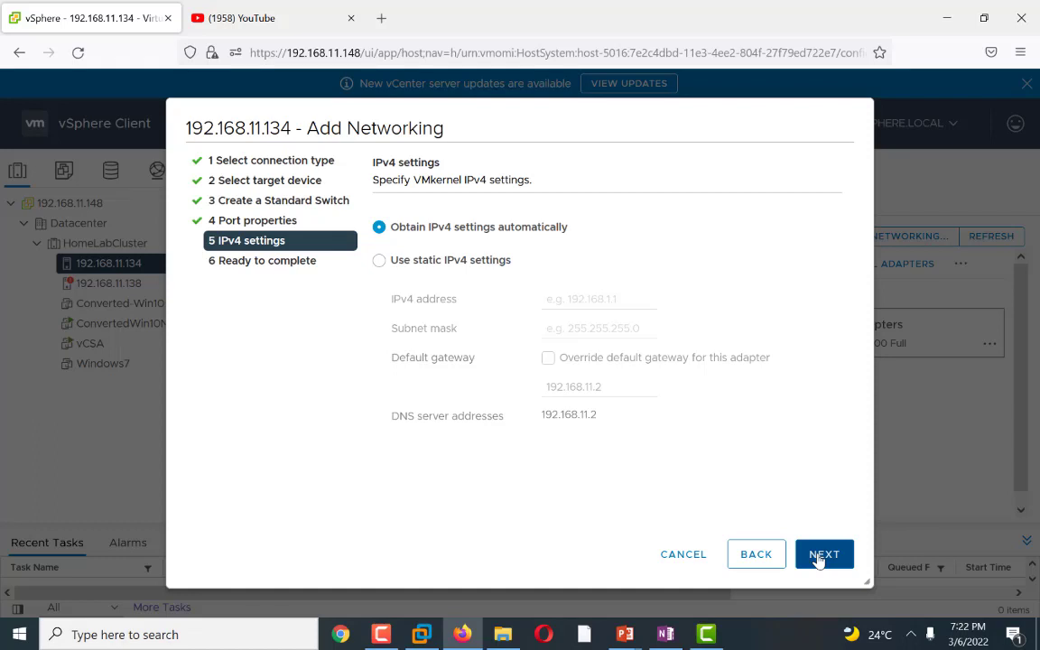
Step: Switch the VMkernel port to static IPv4 settings and enter the IPv4 address 192.168.18.92
left_click(380, 264)
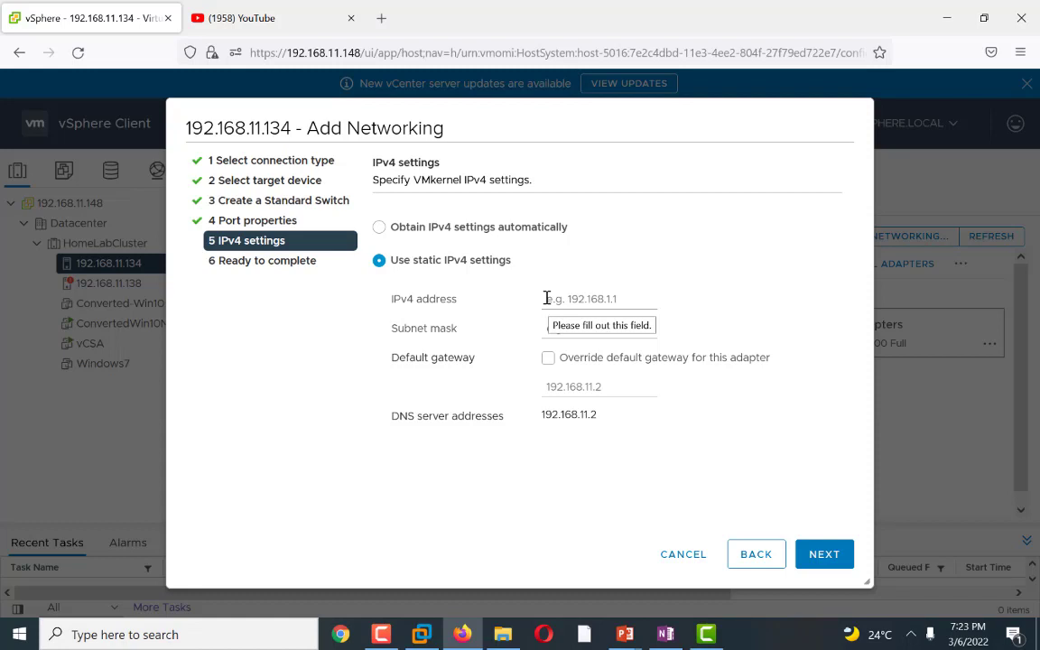
left_click(543, 298)
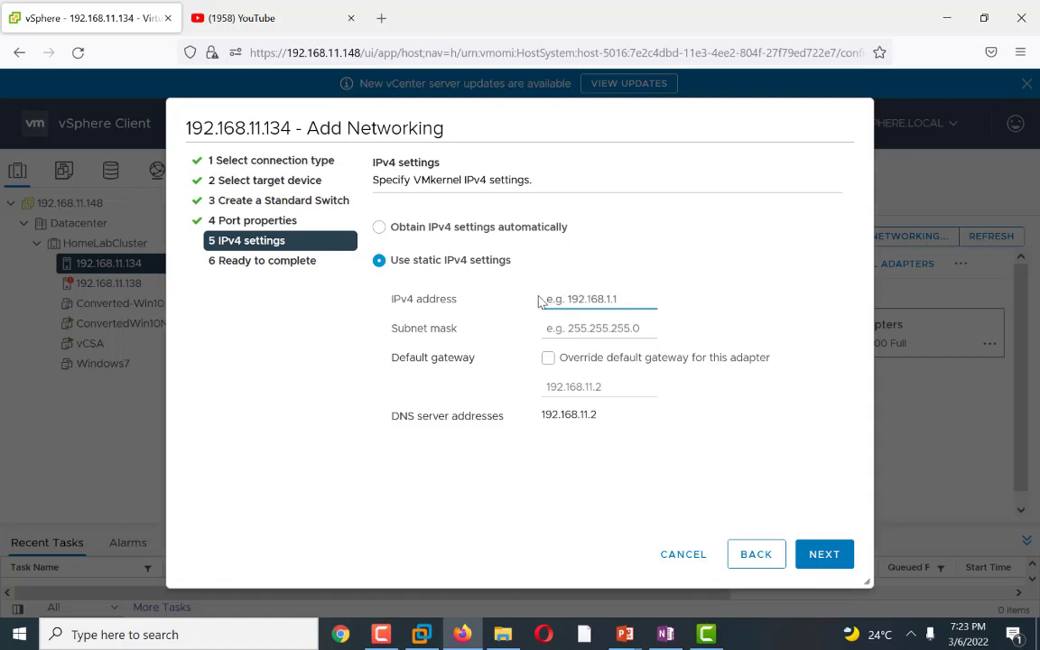
type("192.168.18.92")
Step: Set the subnet mask to 255.255.255.0, correcting the mistyped first octet, and finish the Add Networking wizard
left_click(571, 328)
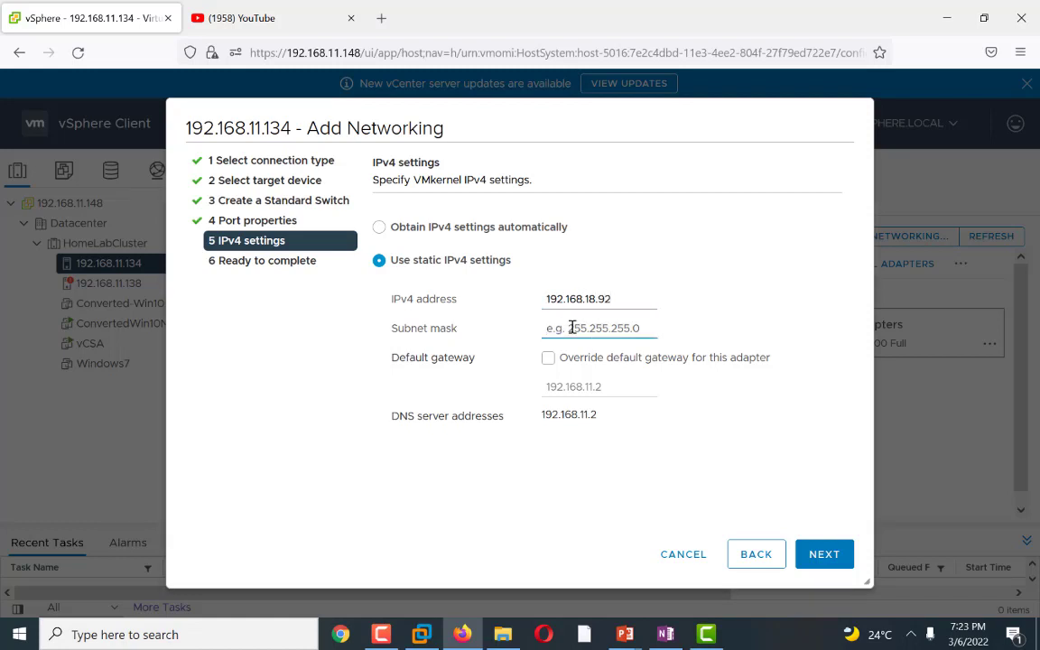
type("25.255")
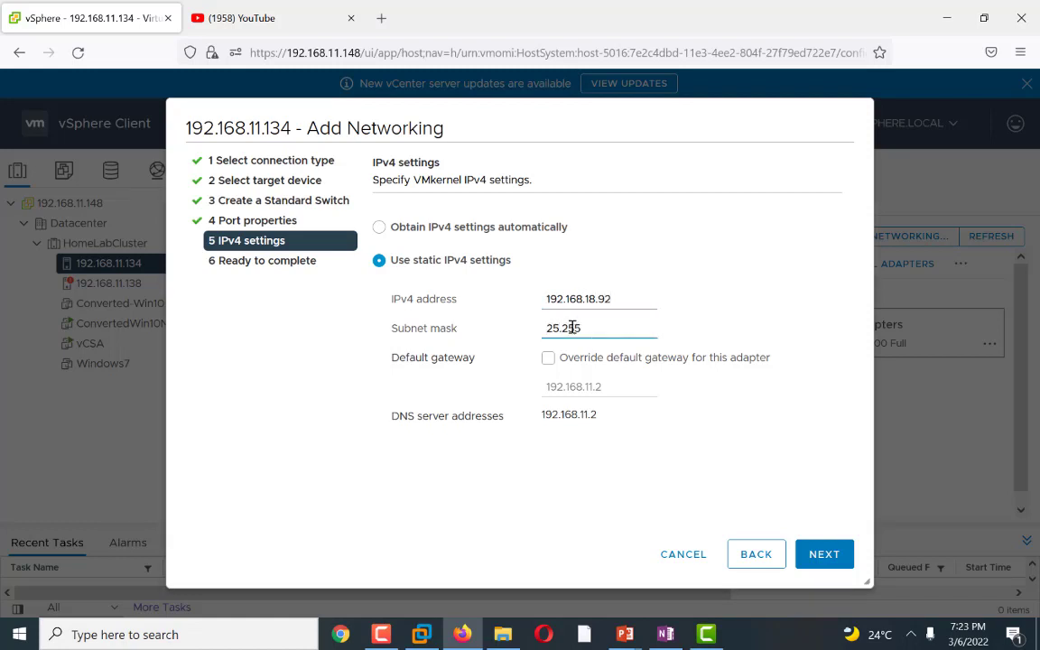
type(".255.0")
left_click(820, 557)
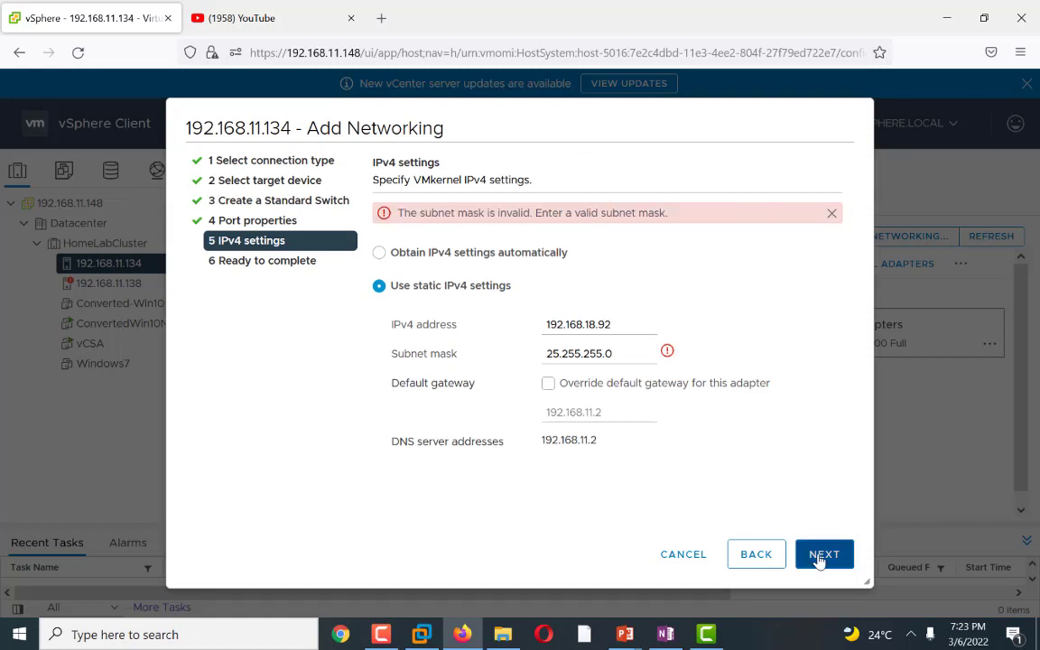
triple_click(619, 353)
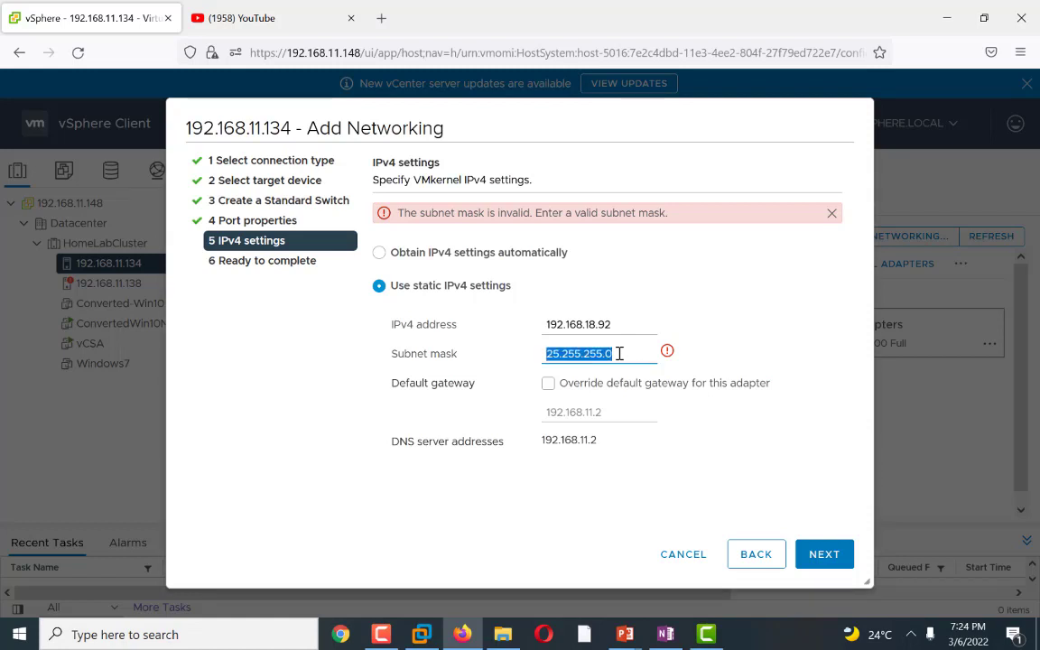
left_click(574, 353)
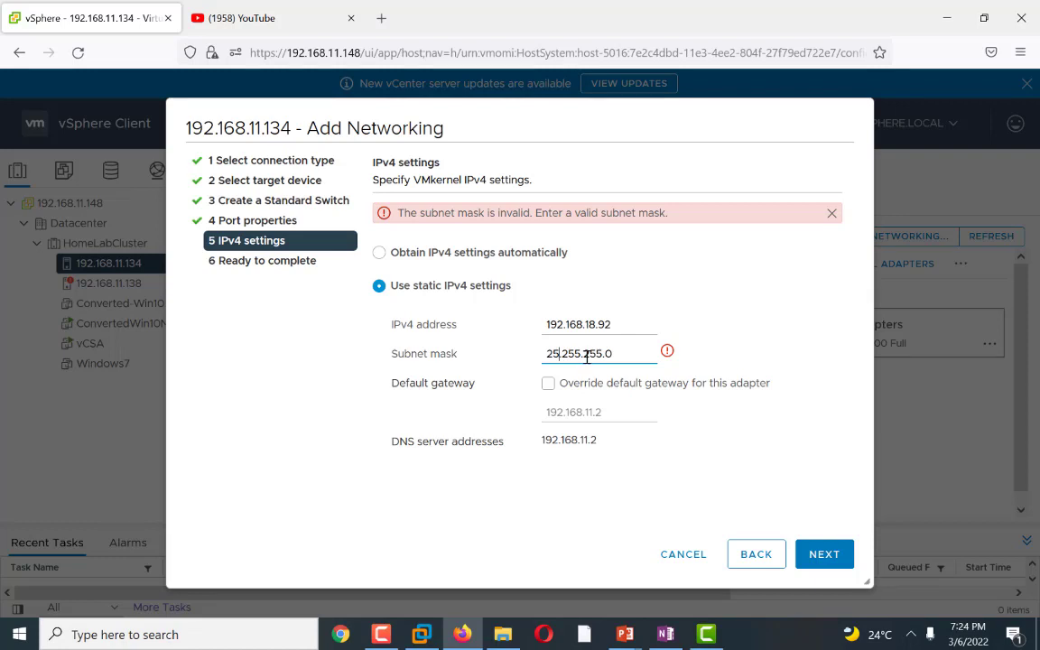
type("5")
left_click(823, 569)
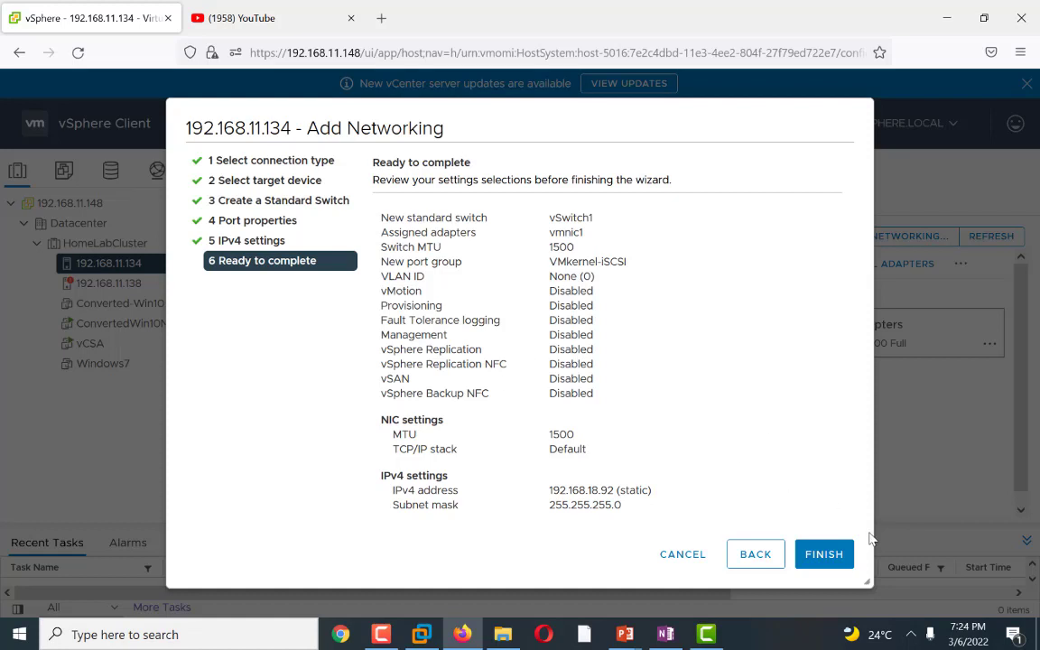
left_click(823, 553)
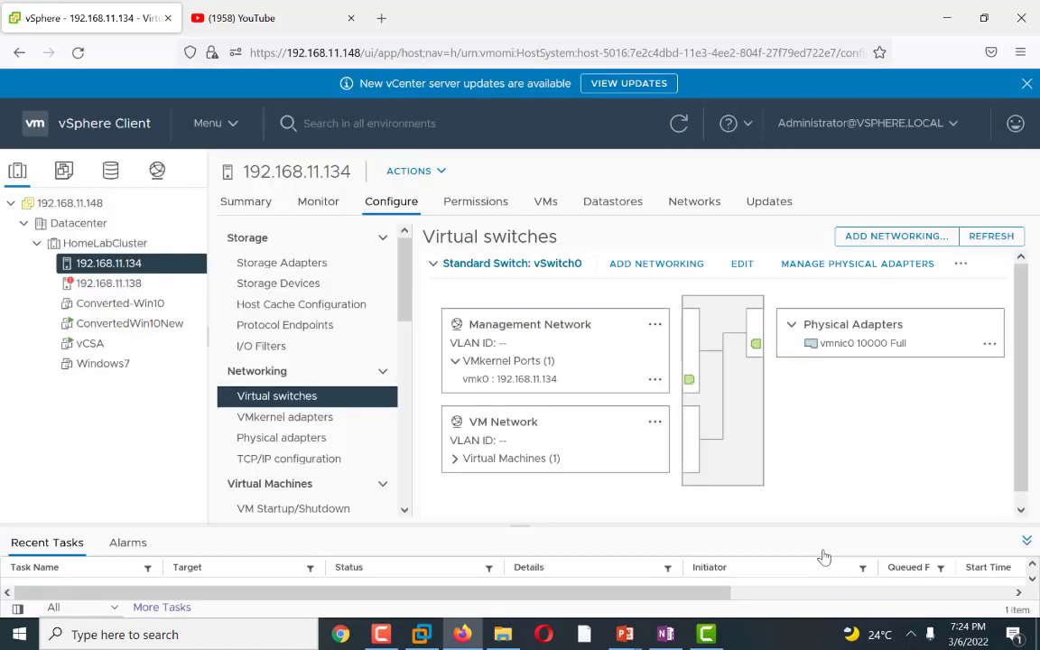
Step: Return to host 192.168.11.134's virtual switches and expand vSwitch1 to inspect the new VMkernel port
left_click(158, 607)
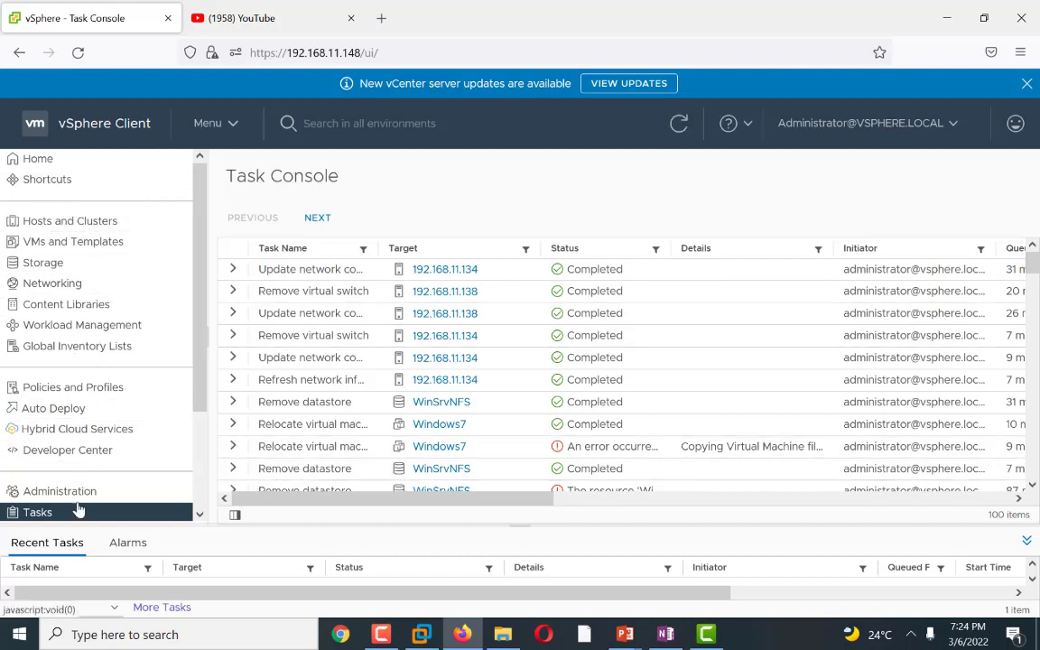
left_click(39, 160)
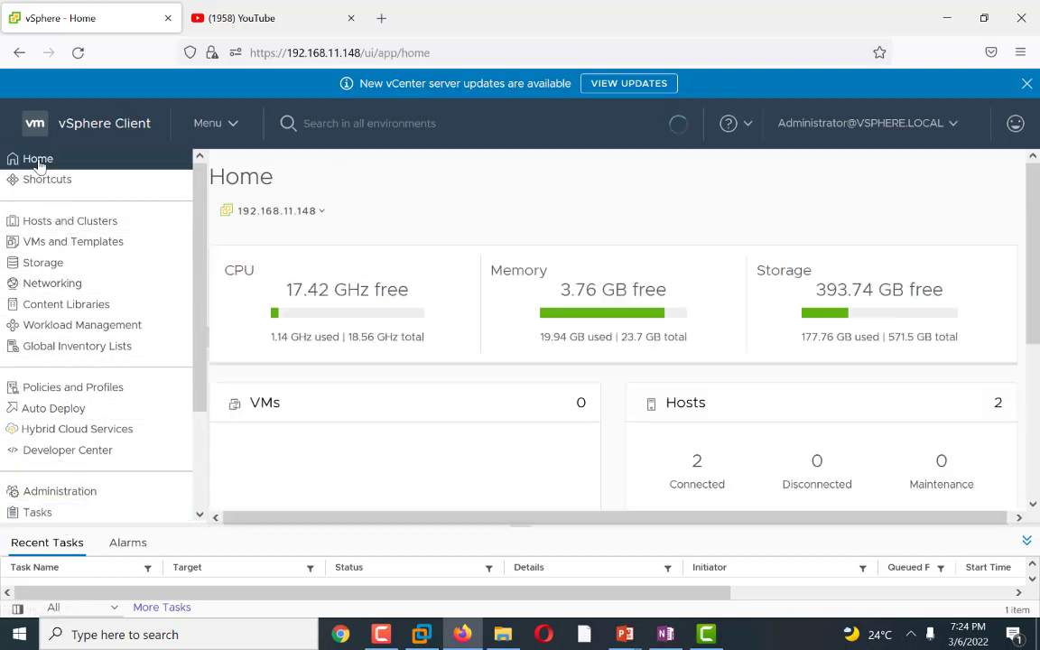
left_click(68, 219)
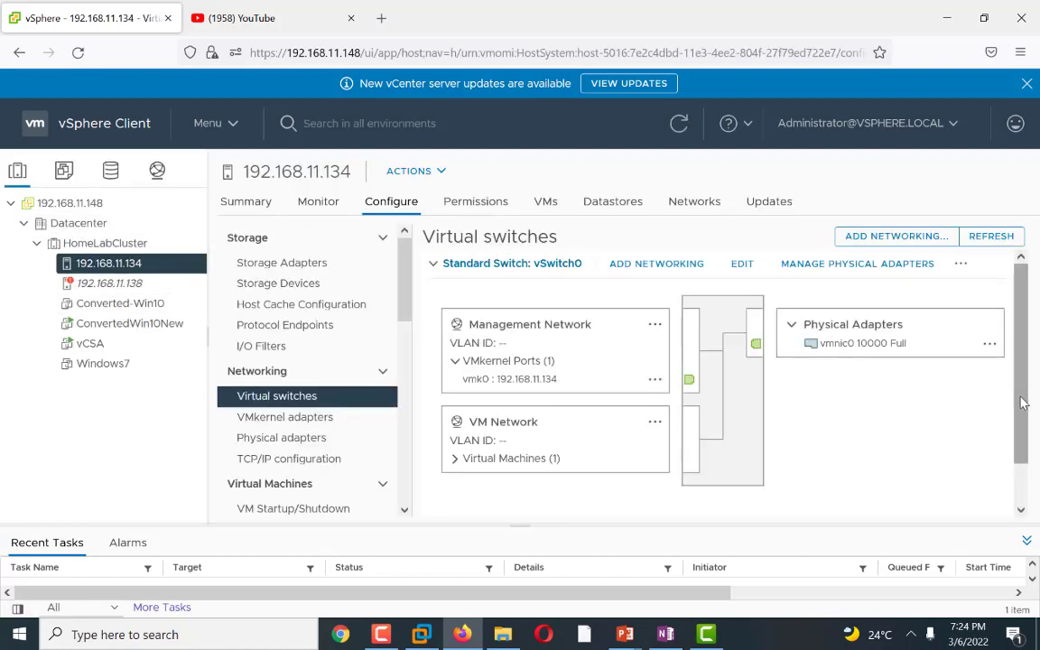
scroll(1023, 403, "down", 2)
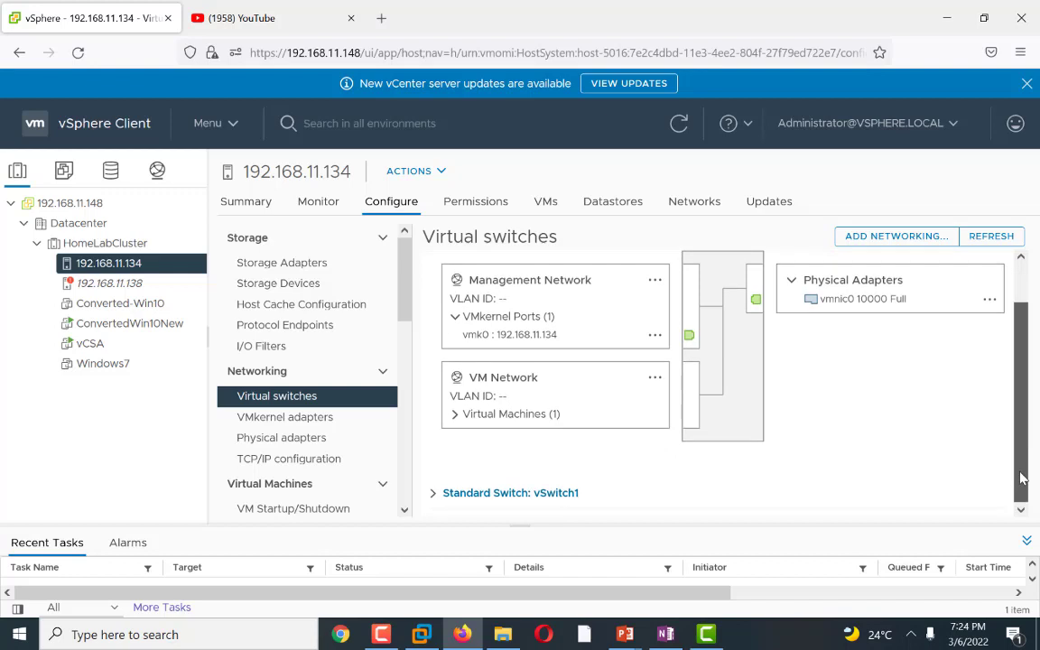
left_click(431, 493)
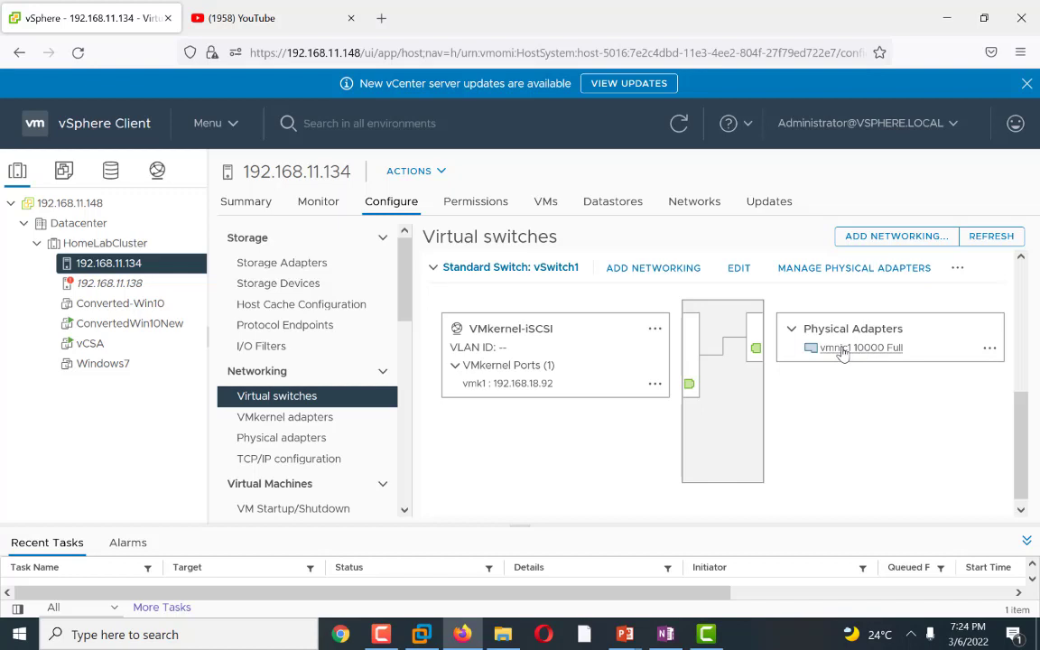
Step: On host 192.168.11.138, start Add Networking for a VMkernel Network Adapter on a new standard switch
left_click(111, 283)
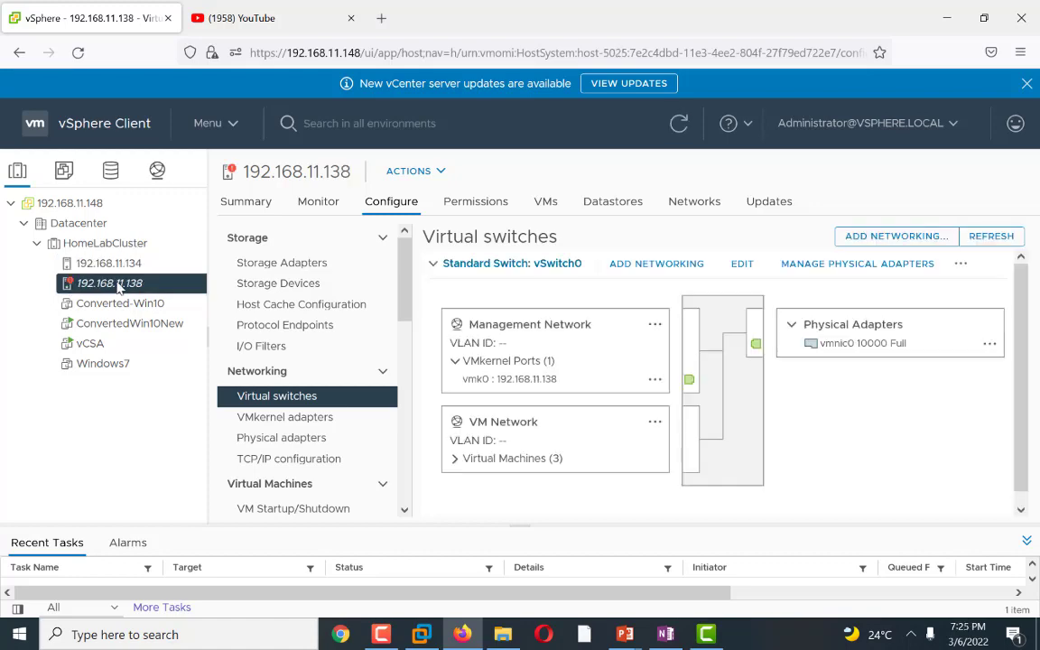
left_click(906, 239)
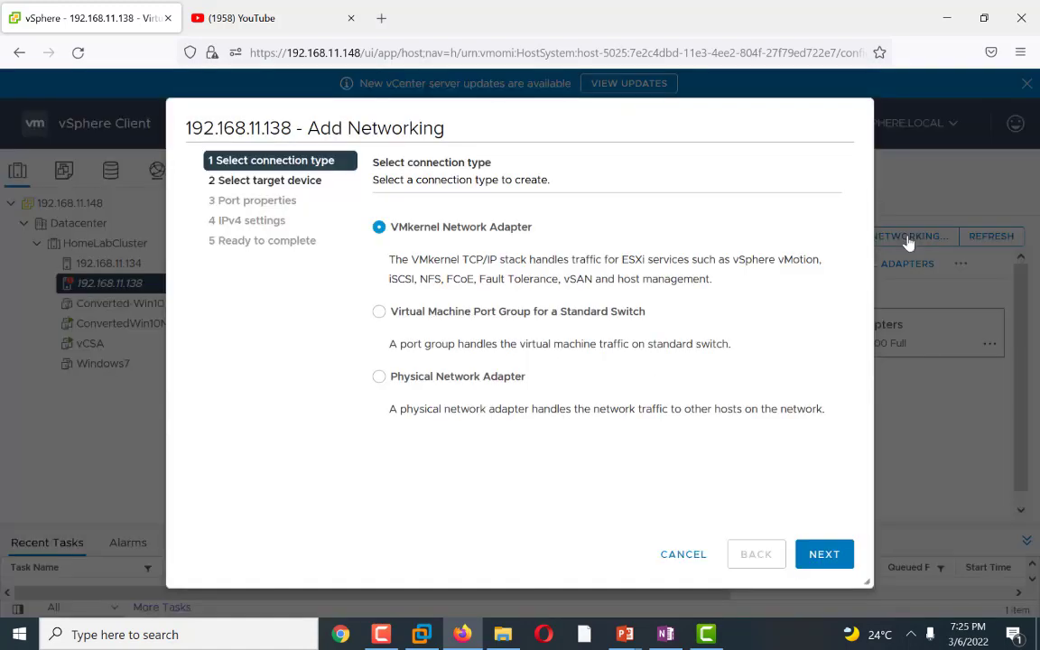
left_click(824, 553)
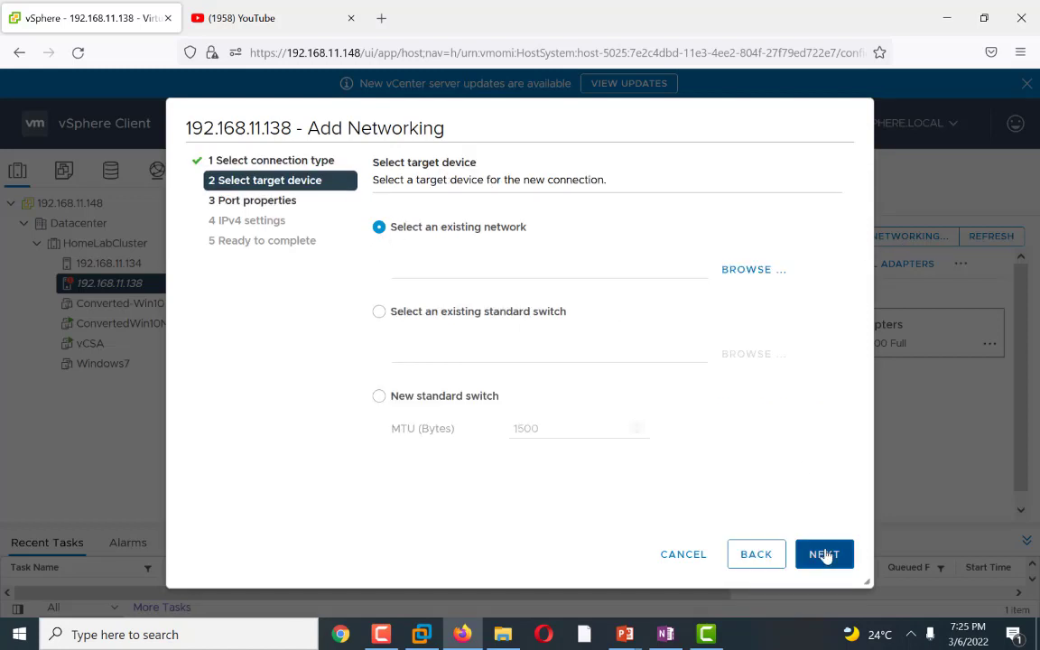
left_click(393, 395)
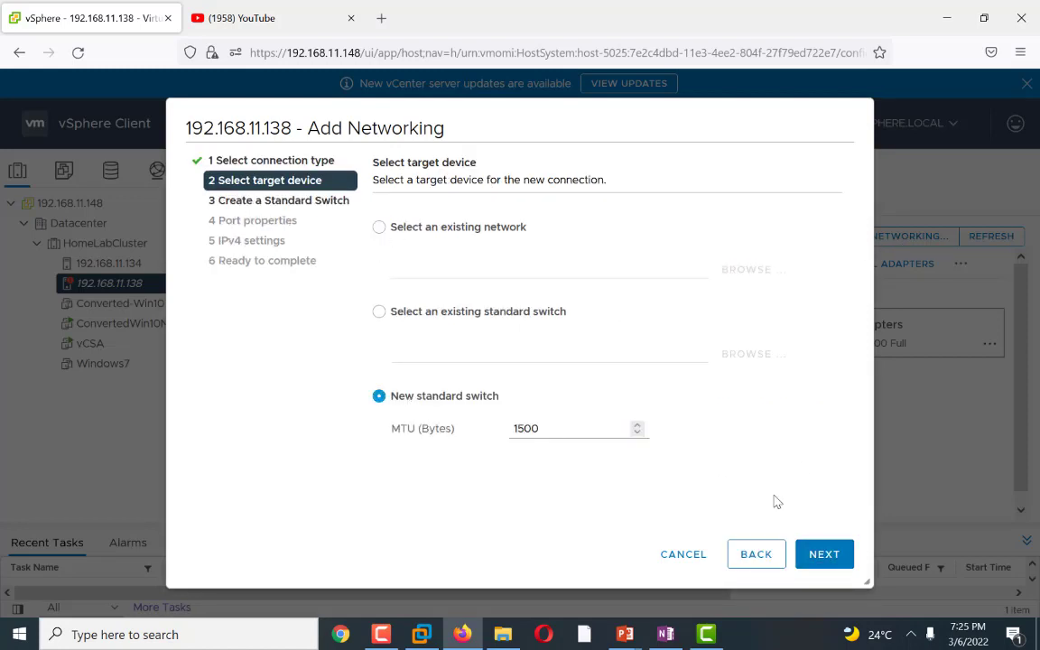
left_click(824, 553)
Step: Add vmnic1 as the new switch's active physical adapter and continue to port properties
left_click(387, 238)
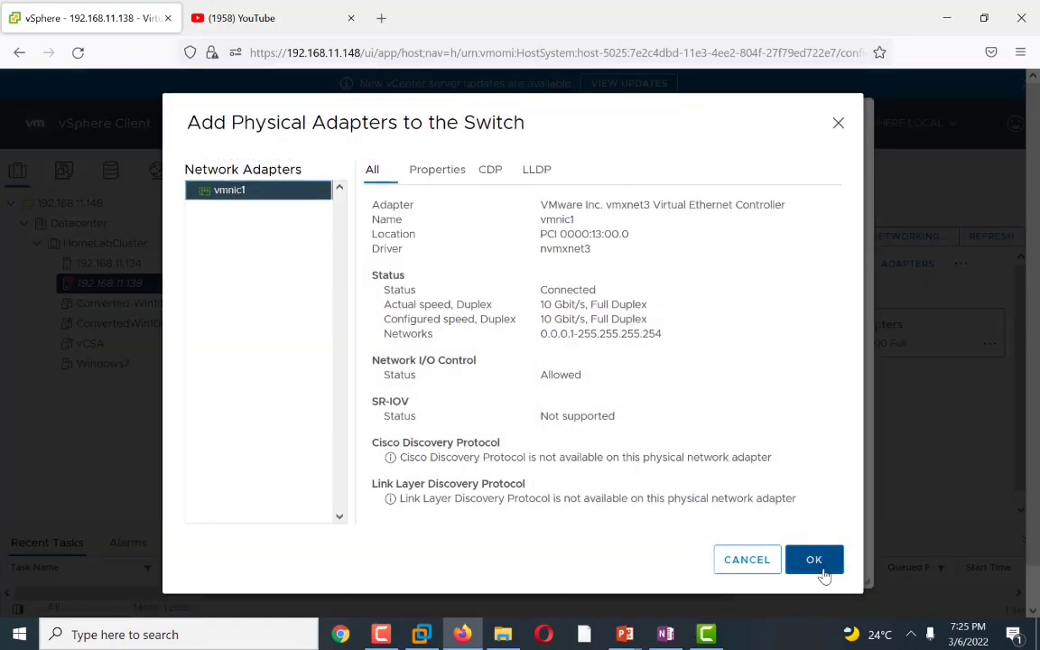
left_click(815, 560)
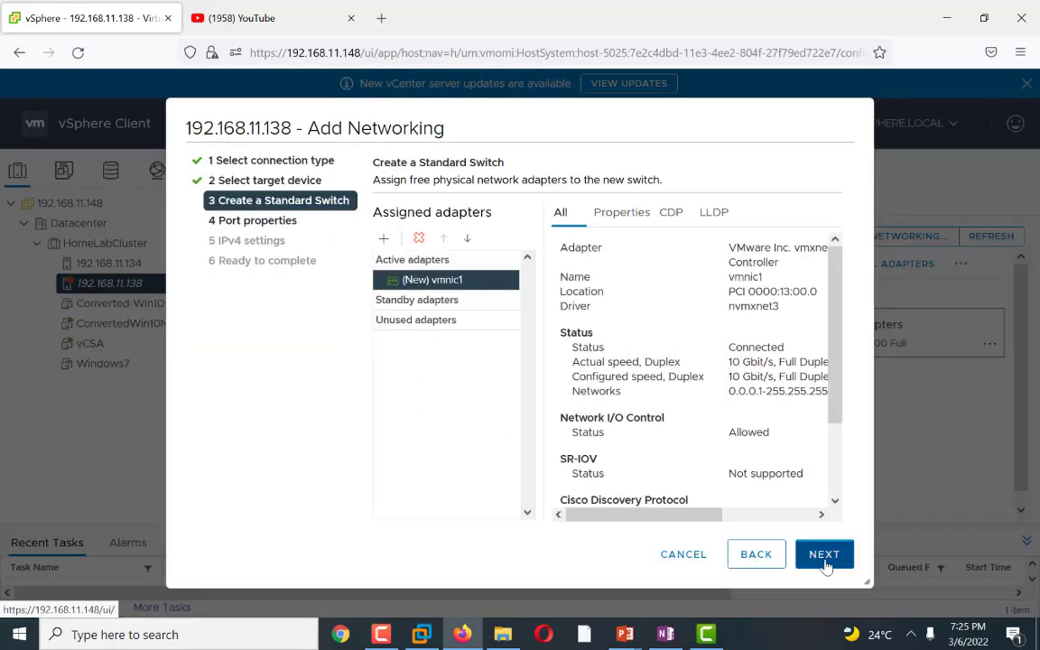
left_click(824, 557)
Step: Rename the VMkernel port's network label to VMkernel-iSCSI and continue to IPv4 settings
left_click(596, 236)
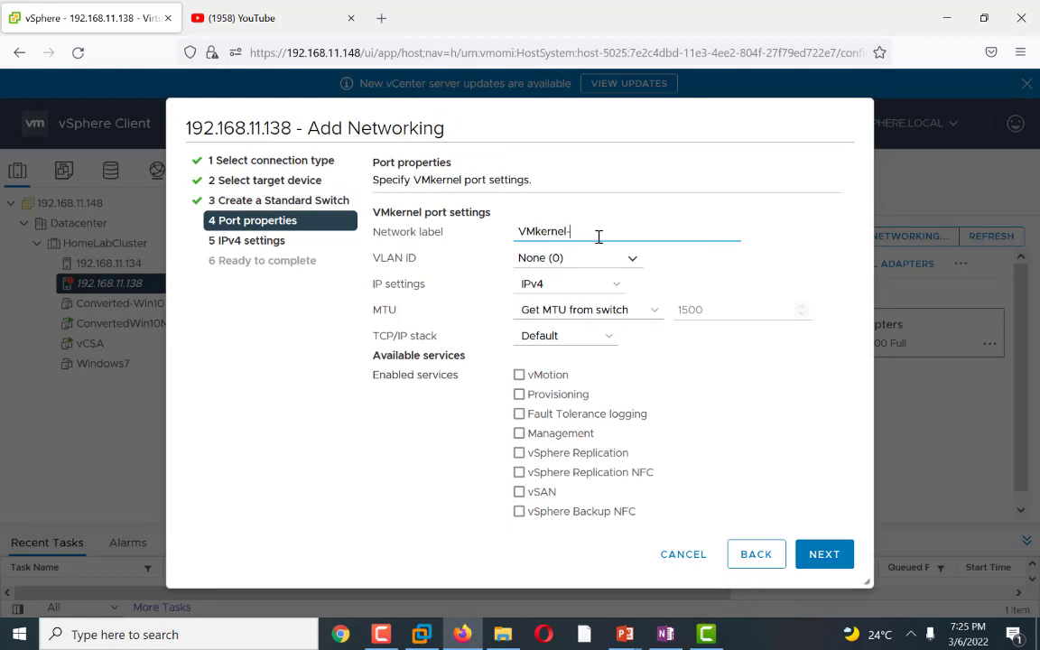
type("-I")
type("i")
type("SCSI")
left_click(828, 554)
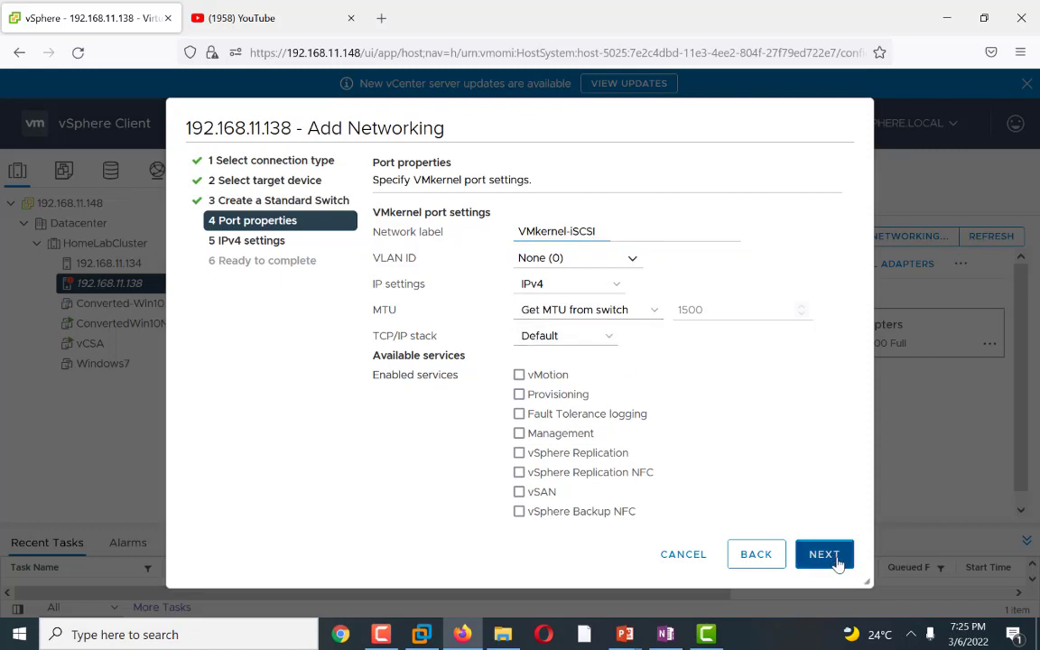
Step: Choose static IPv4 settings and enter the IPv4 address 192.168.18.91
left_click(385, 263)
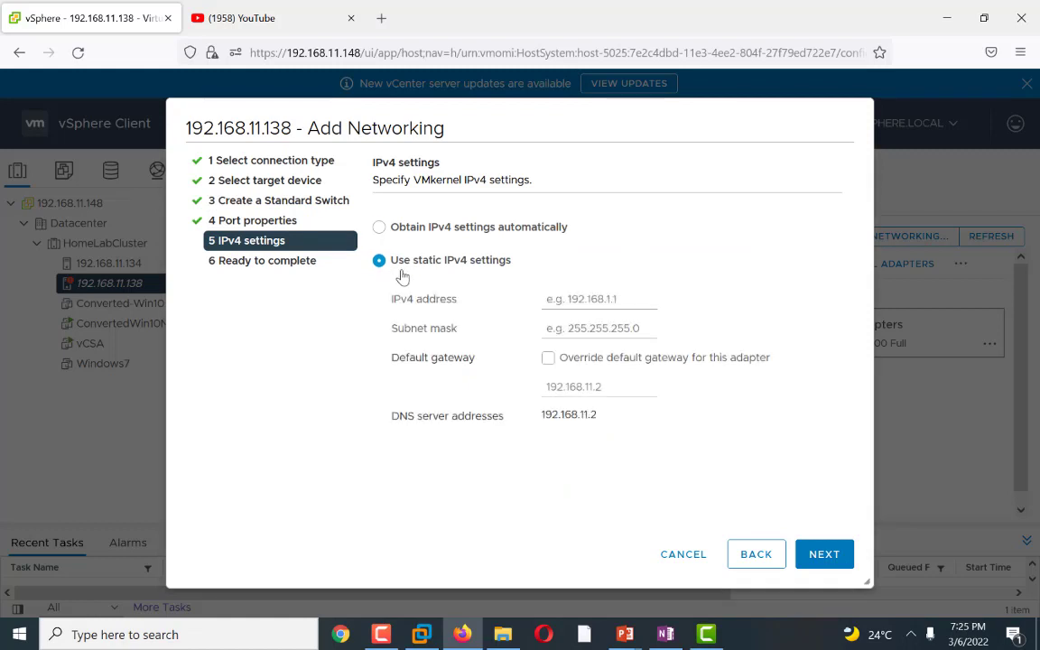
left_click(566, 303)
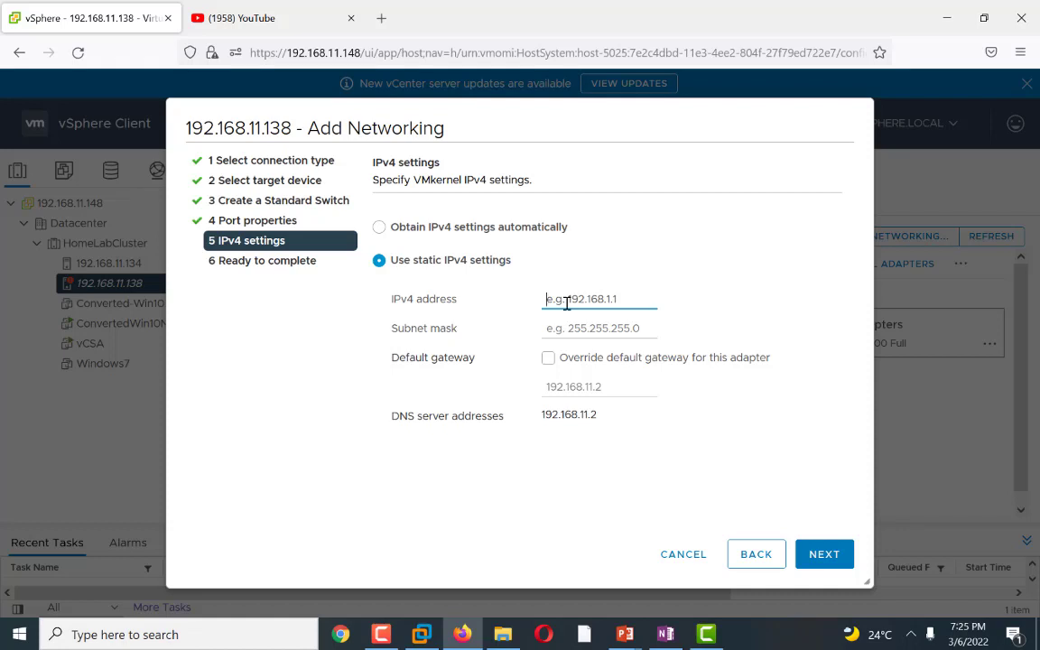
type("192.168.18.91")
left_click(616, 332)
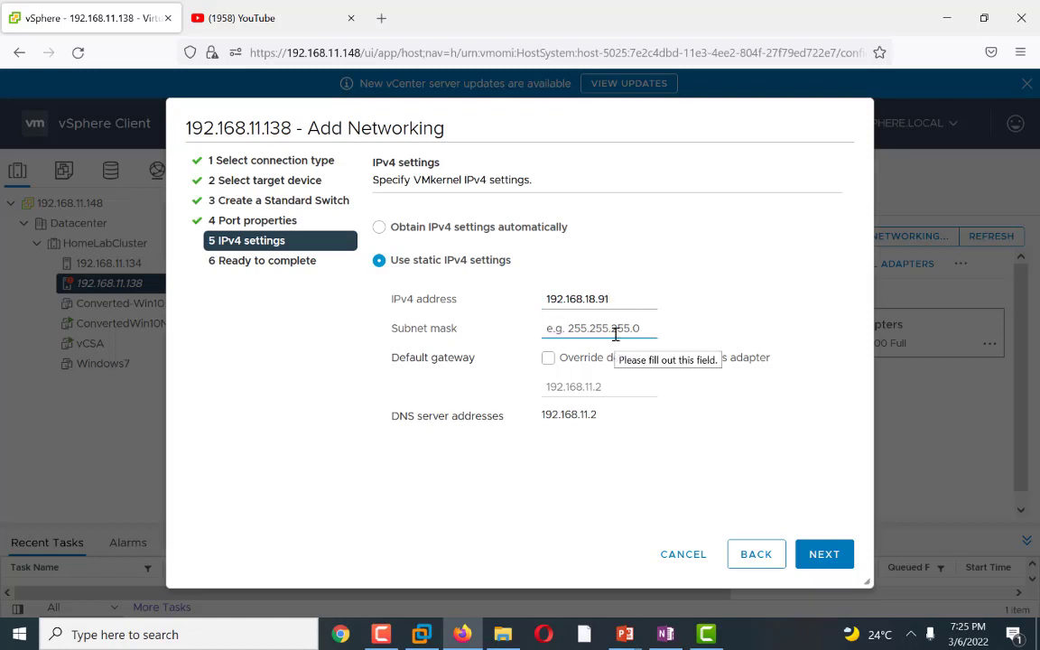
Step: Set the subnet mask to 255.255.255.0 and finish the Add Networking wizard
type("255.255.255")
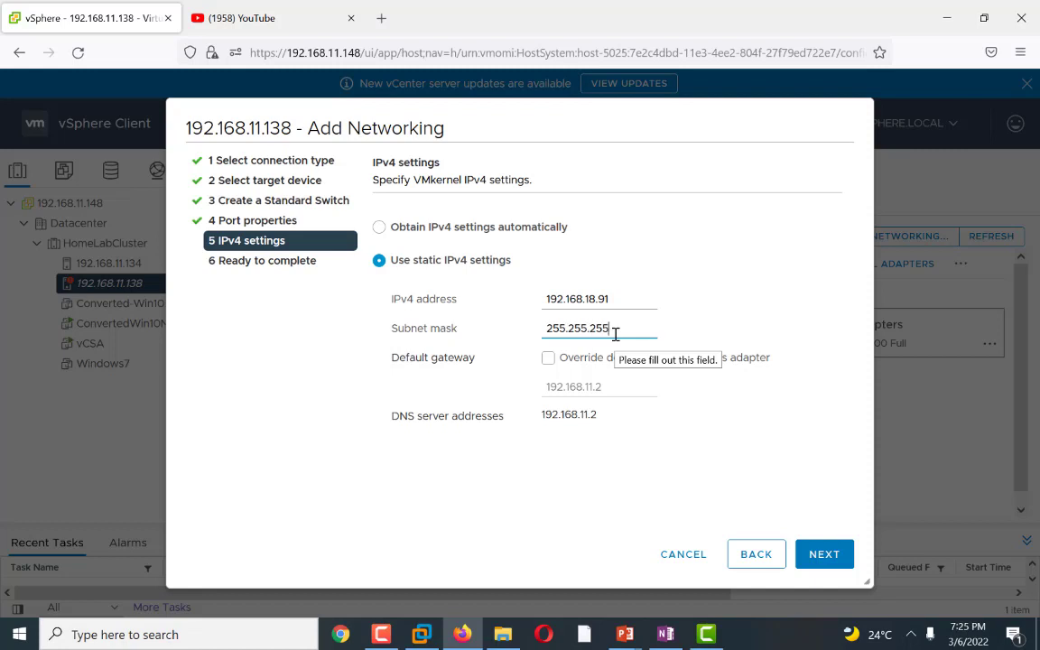
type(".0")
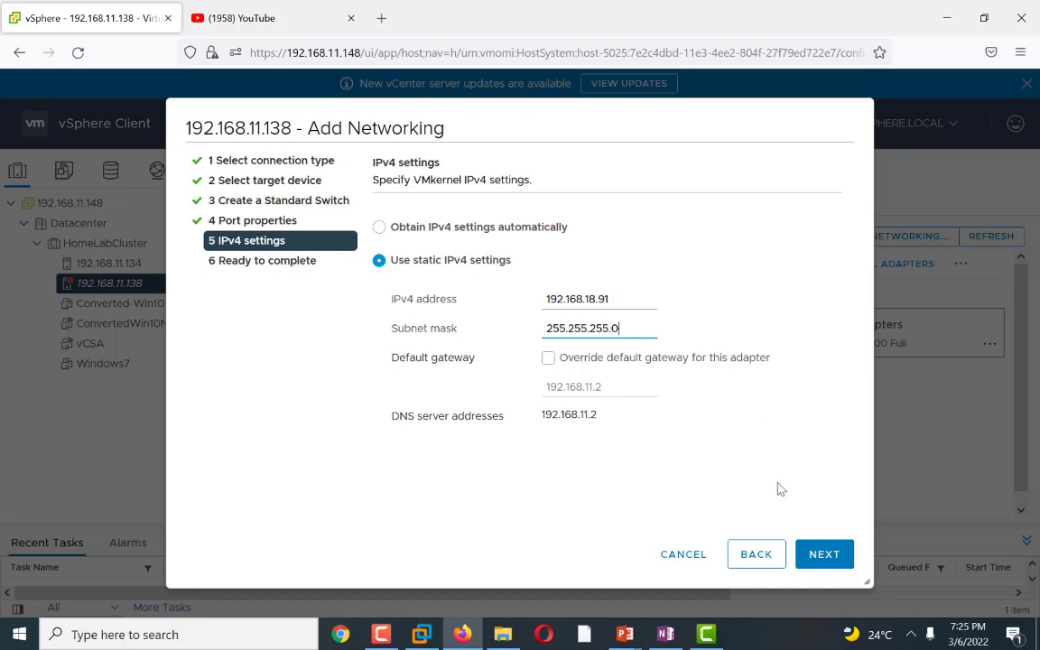
left_click(824, 555)
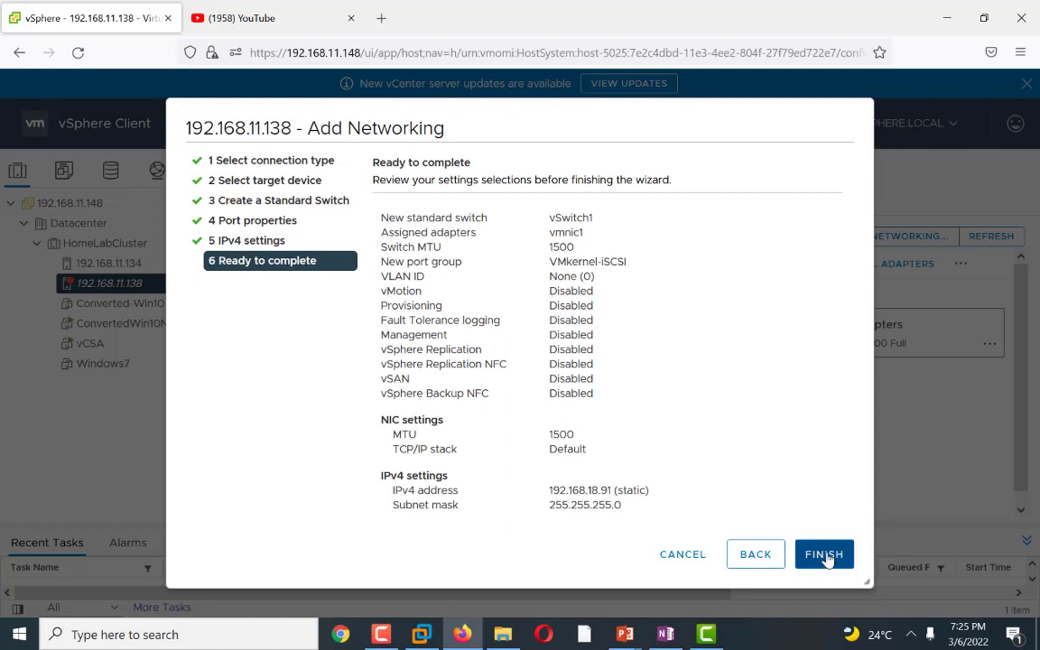
left_click(824, 554)
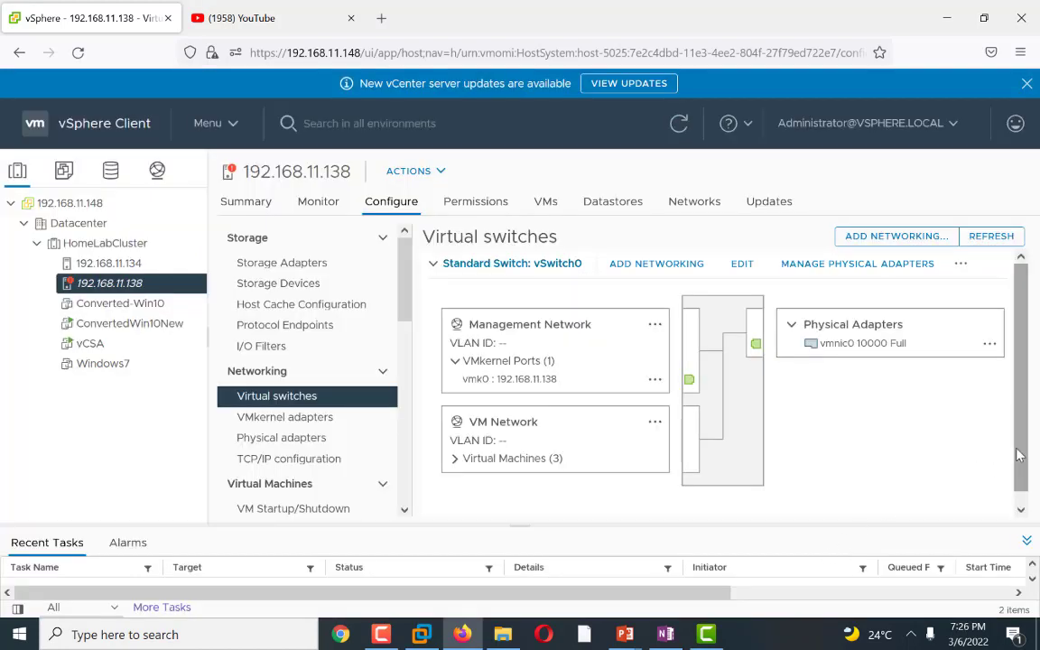
Step: Collapse vSwitch0 and expand vSwitch1 on host 192.168.11.138 to inspect the new VMkernel port
scroll(896, 498, "down", 1)
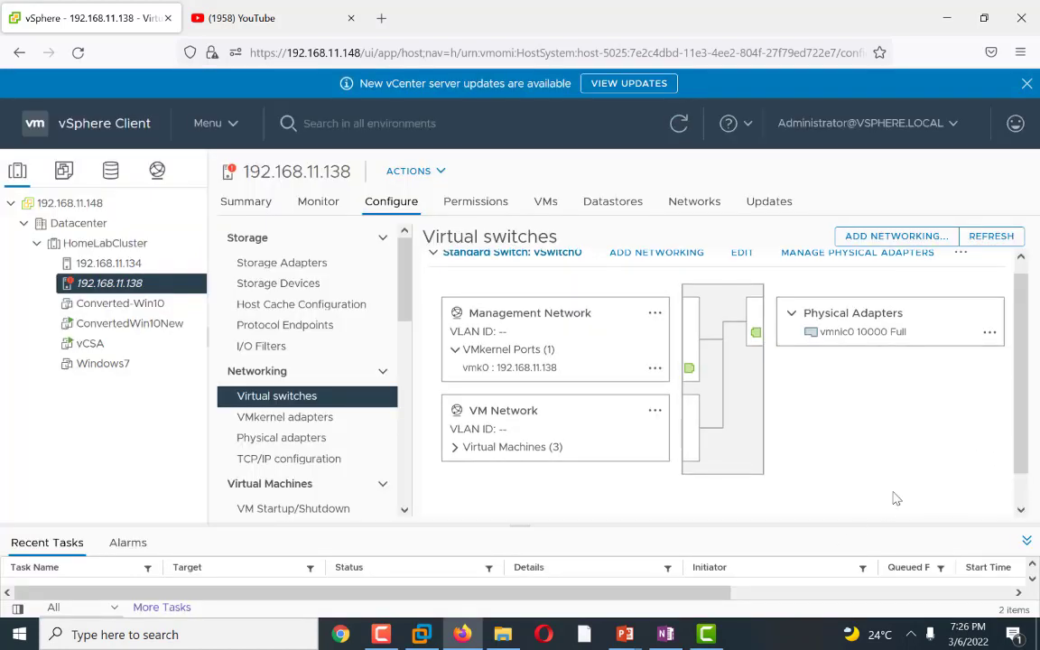
left_click(434, 255)
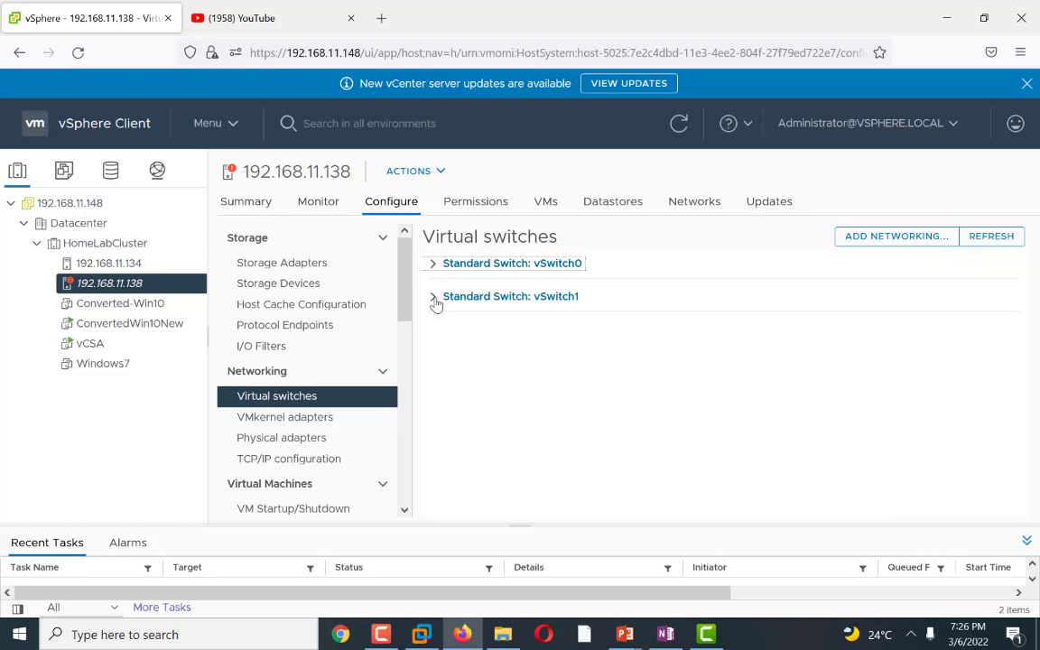
left_click(434, 300)
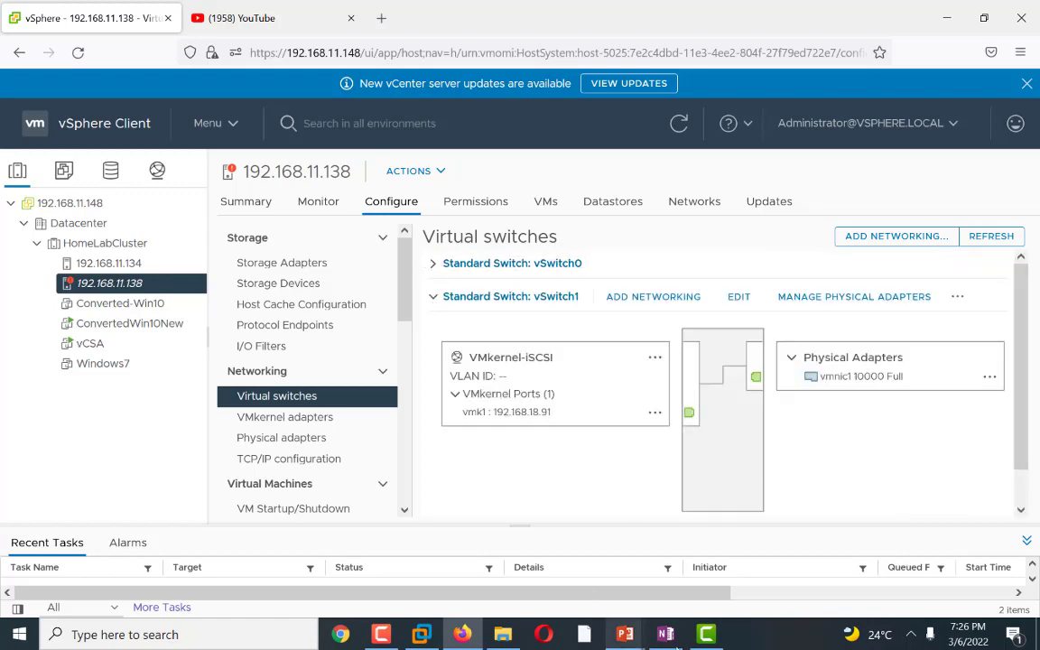
Step: Switch to OneNote and select the checklist line 'Assign i.p address to the new vmkernel port'
left_click(665, 635)
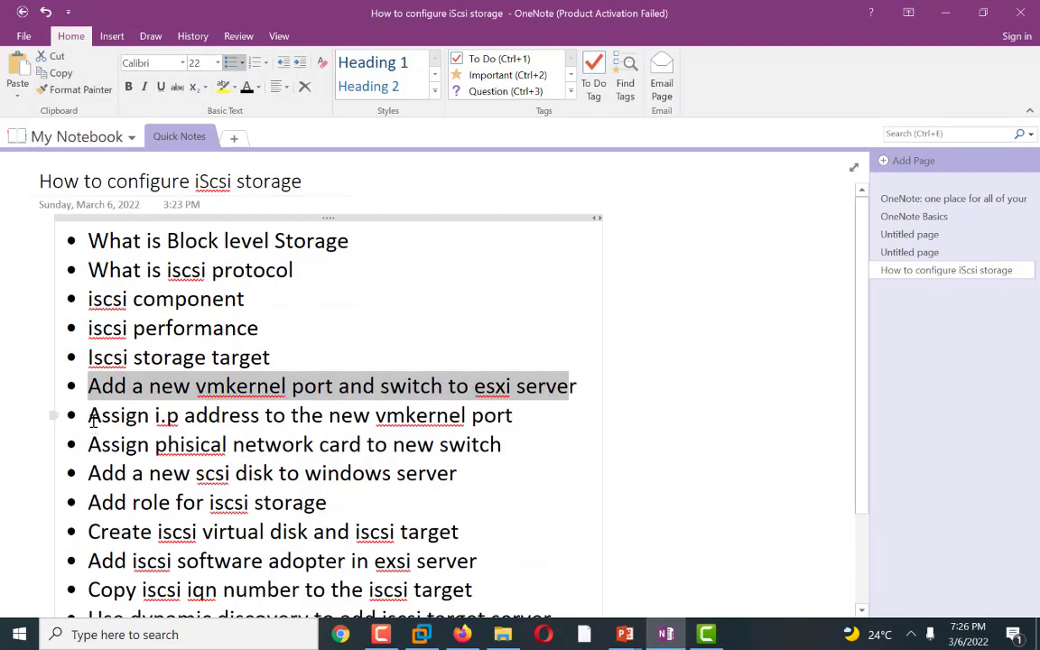
left_click_drag(93, 420, 520, 425)
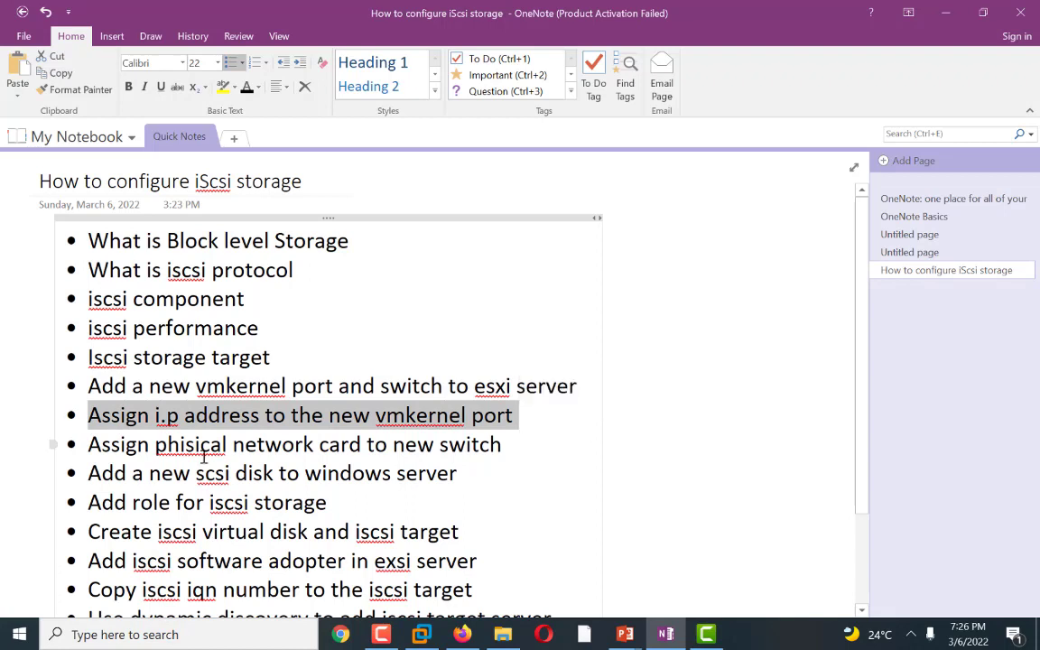
Step: Highlight the checklist line 'Assign phisical network card to new switch' in OneNote and return to vSphere
left_click_drag(88, 445, 505, 460)
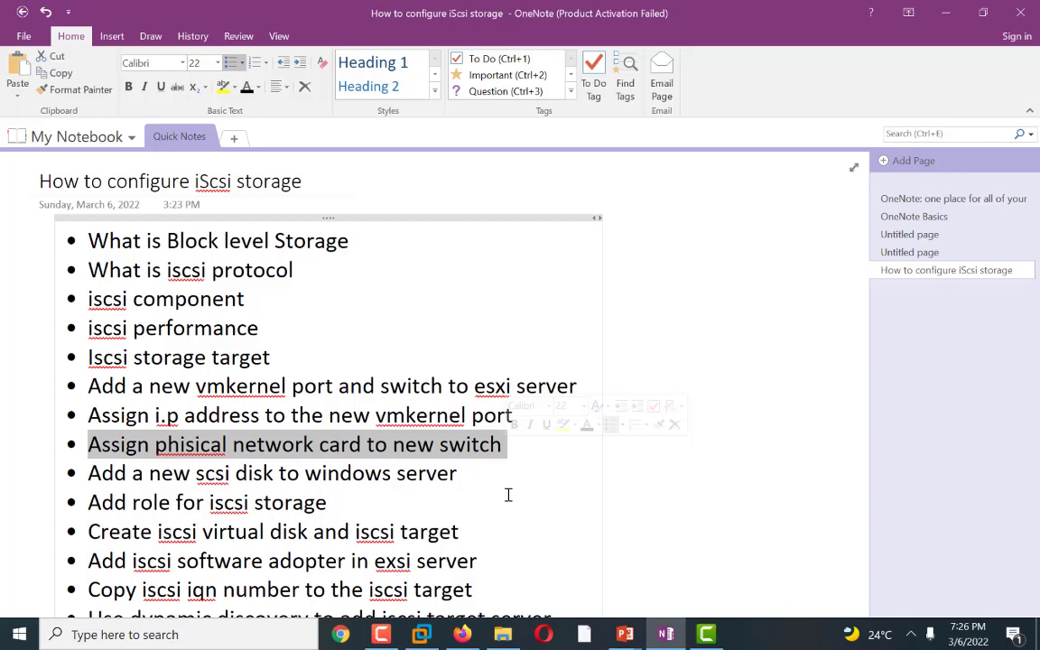
left_click(945, 13)
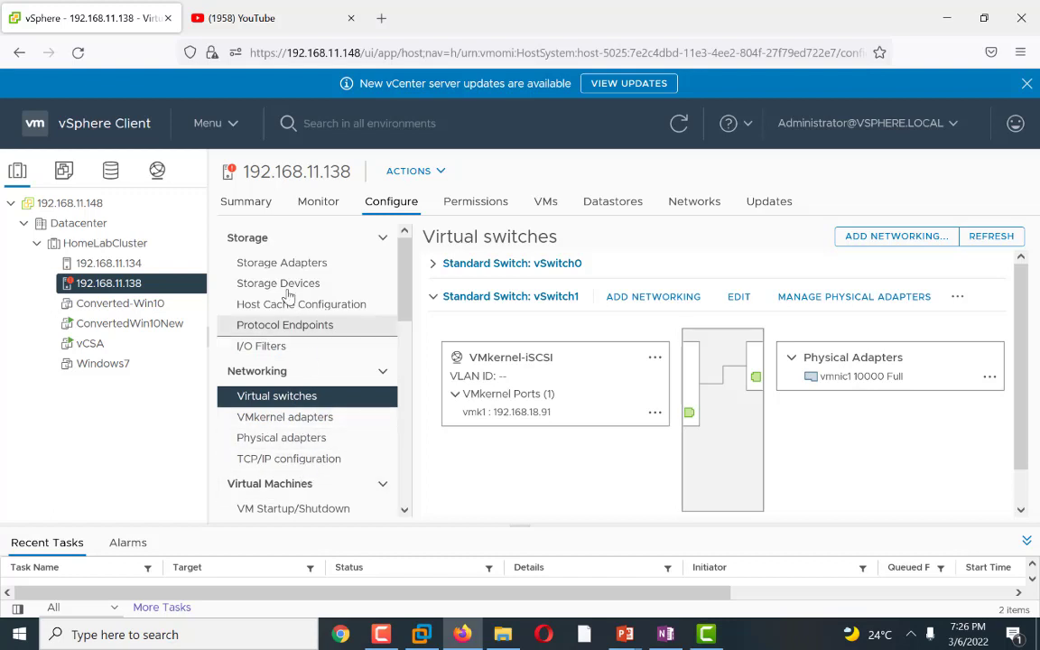
Step: Add a software iSCSI adapter to host 192.168.11.138 from its storage adapters settings
left_click(247, 238)
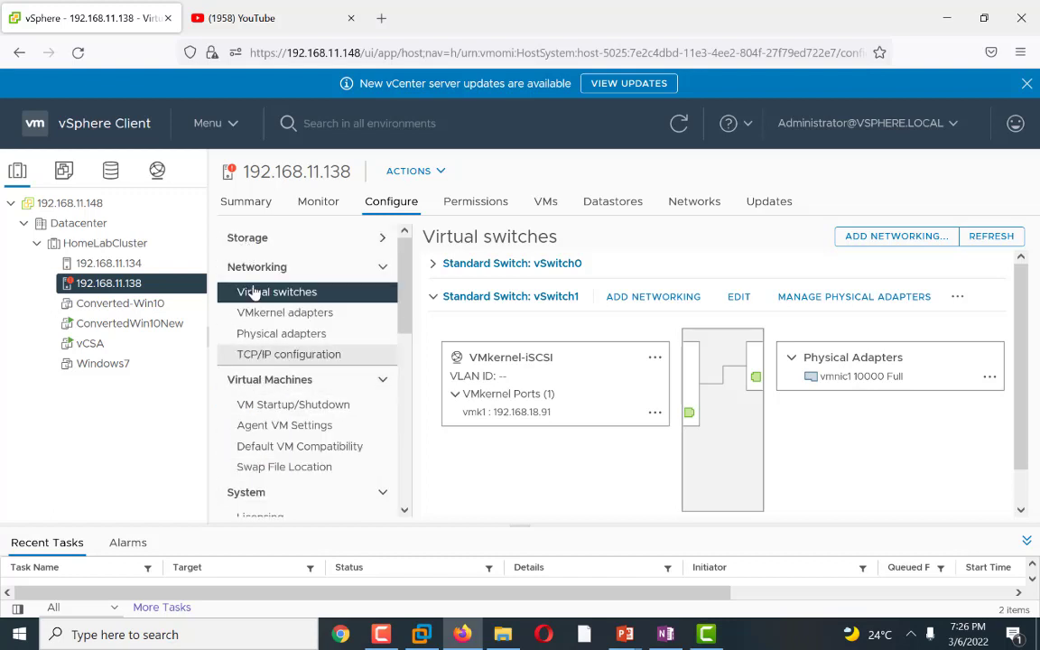
left_click(386, 240)
left_click(281, 262)
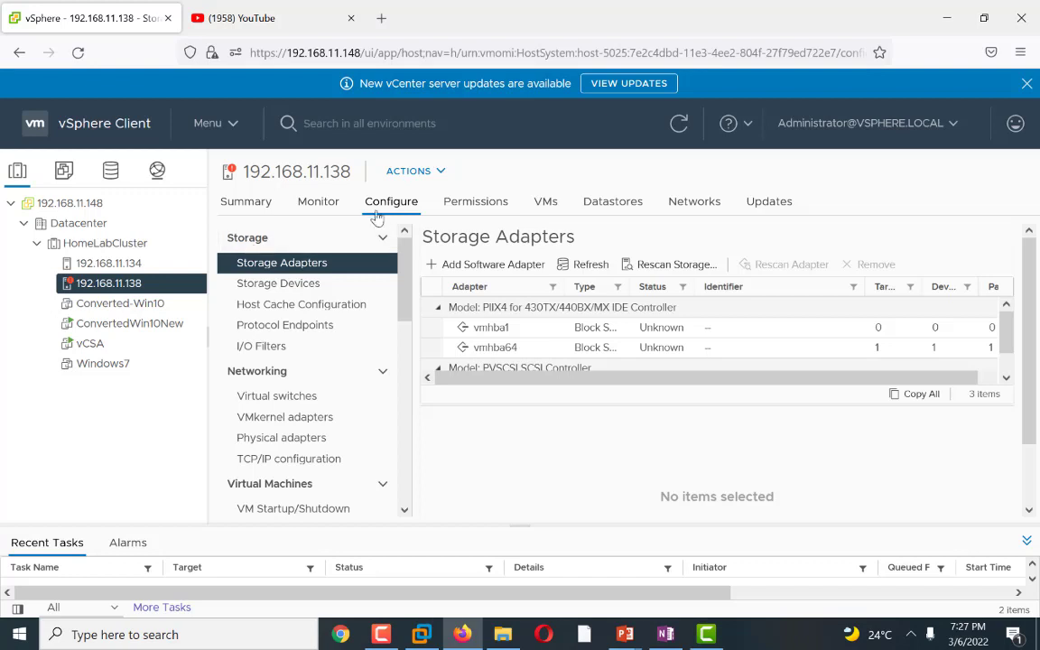
left_click(271, 273)
left_click(490, 264)
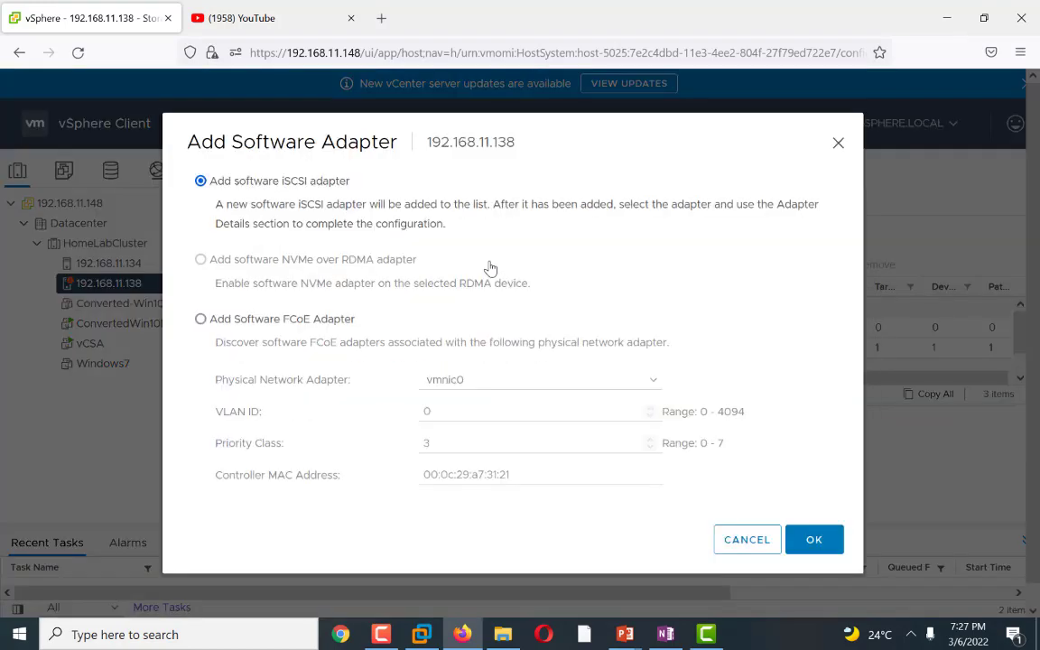
left_click(813, 539)
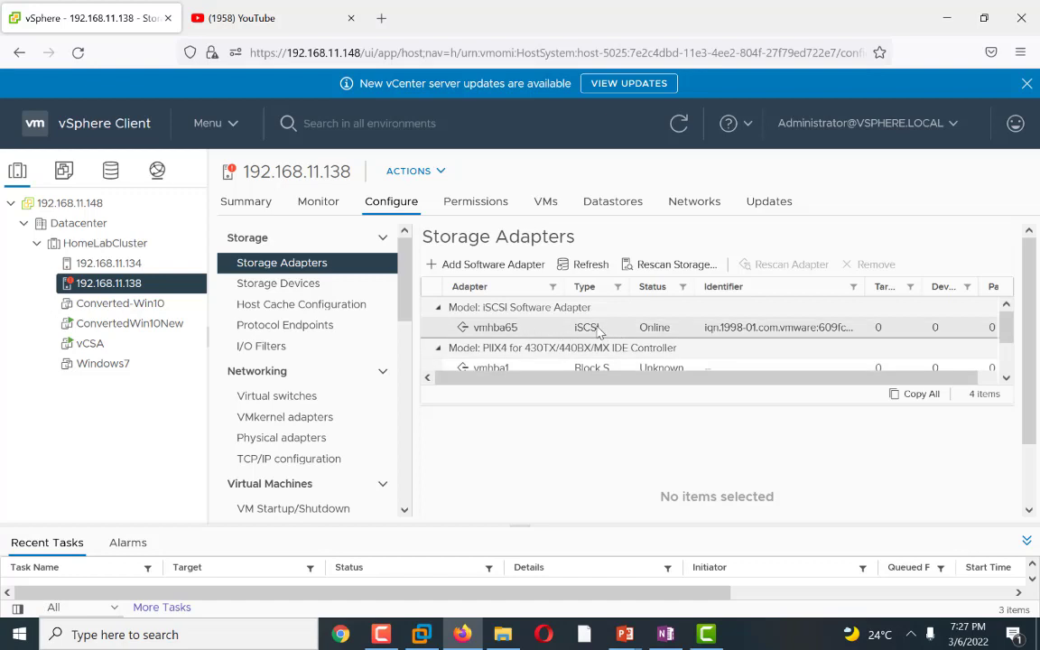
Step: Select the new iSCSI software adapter vmhba65 and highlight its iSCSI name in the properties
left_click(530, 332)
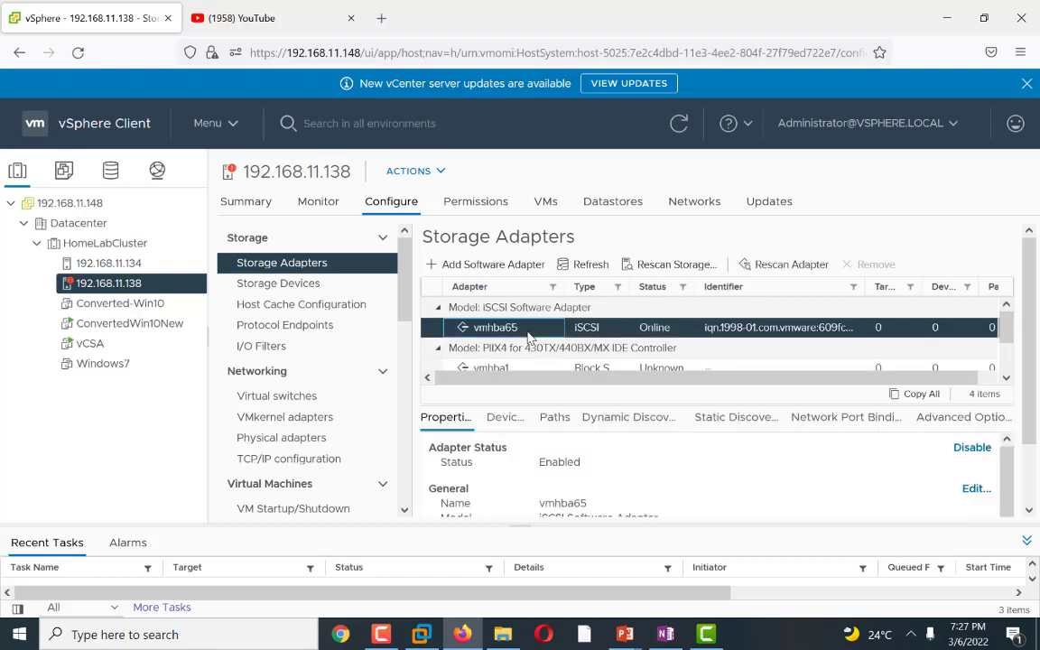
left_click(1028, 511)
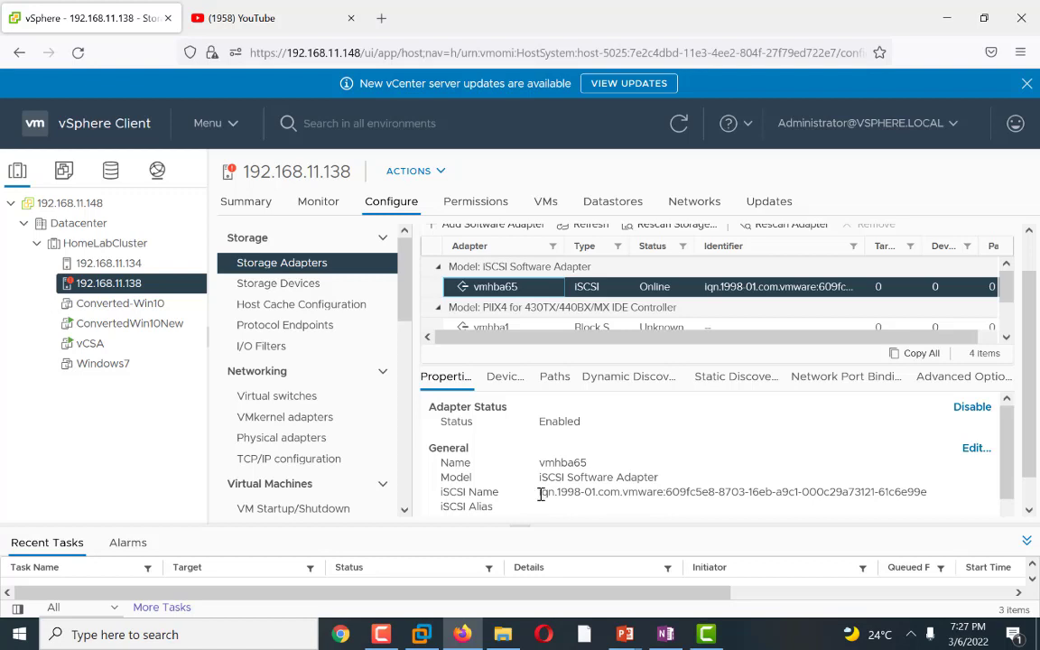
left_click_drag(540, 494, 923, 493)
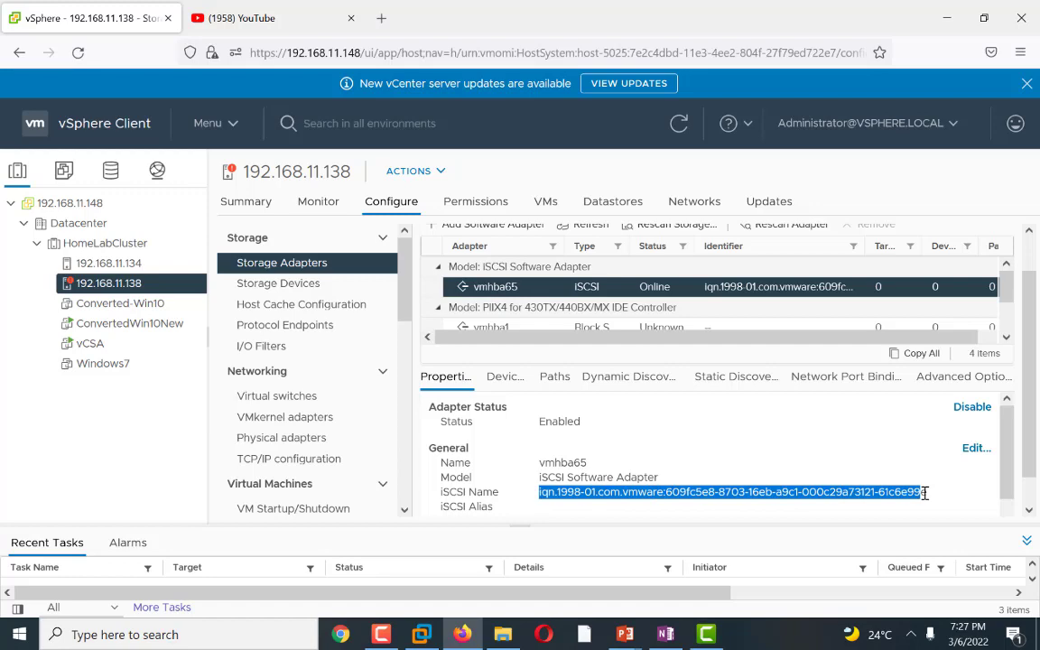
Step: Copy the adapter's full iSCSI name from the Edit General dialog, then close the dialog
left_click(973, 449)
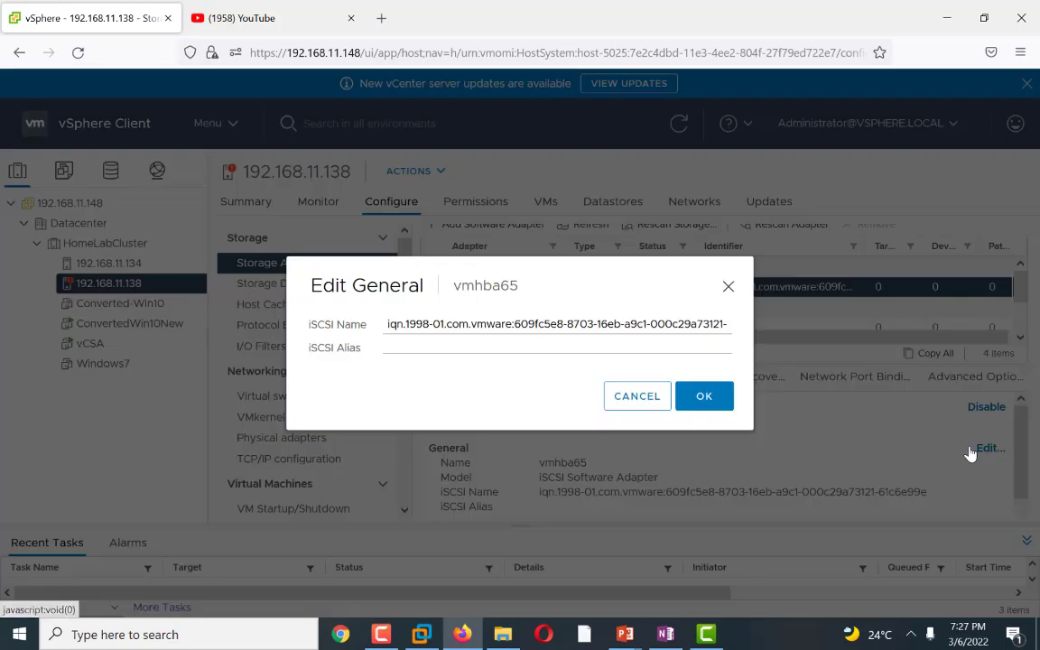
triple_click(468, 330)
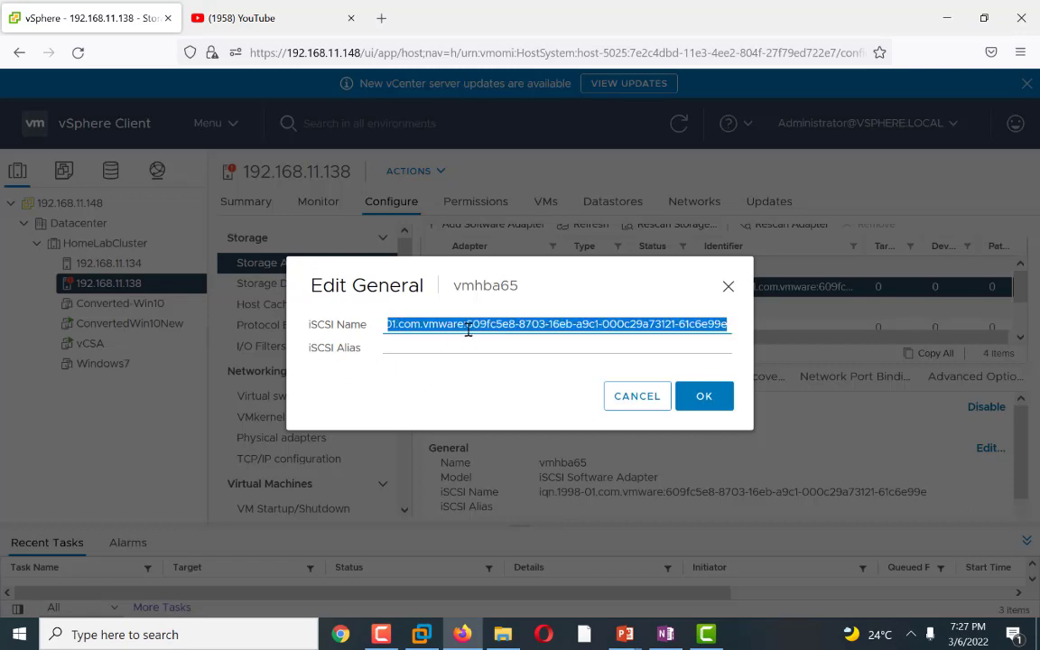
left_click(393, 328)
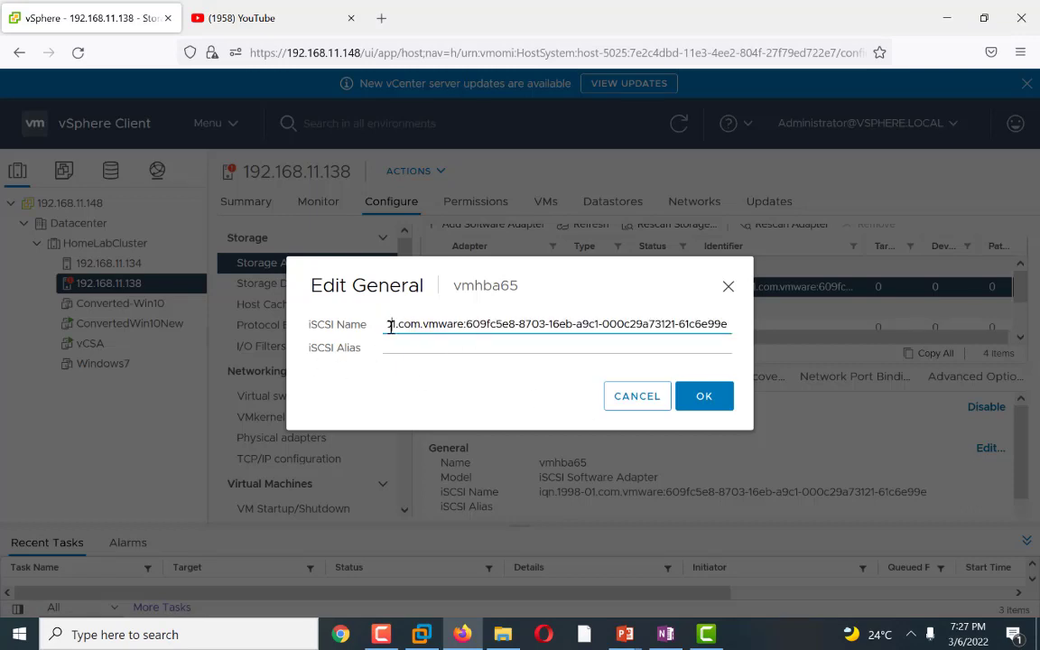
double_click(391, 326)
left_click(385, 328)
left_click_drag(385, 327, 736, 342)
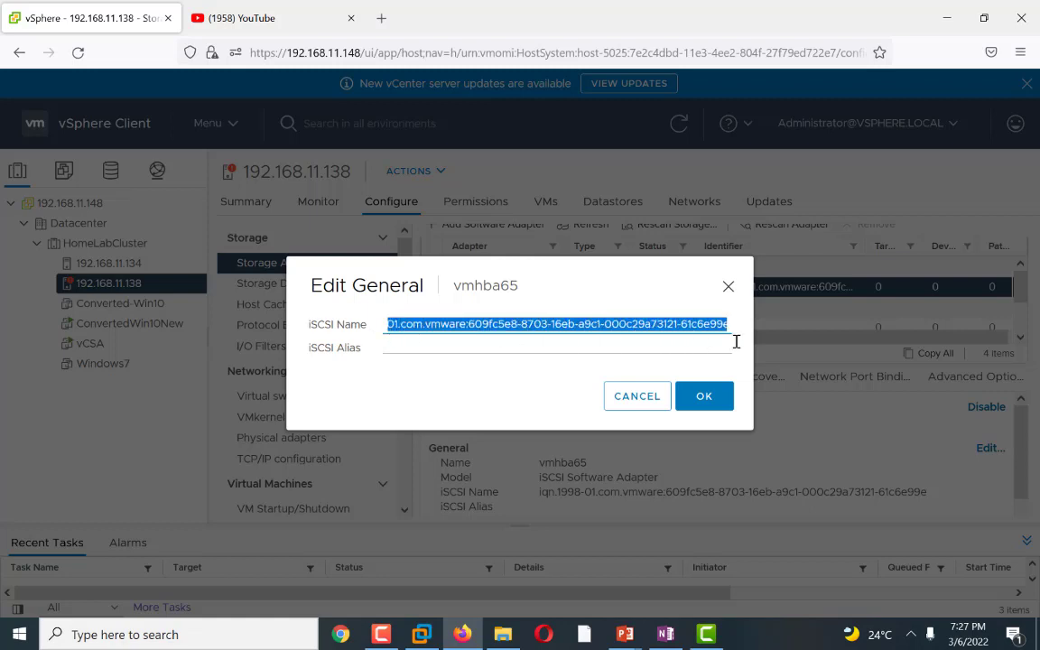
right_click(638, 327)
left_click(678, 422)
key("Left")
key("Left")
key("Left")
key("Left")
key("Left")
key("Left")
key("Left")
key("Left")
key("Left")
key("Left")
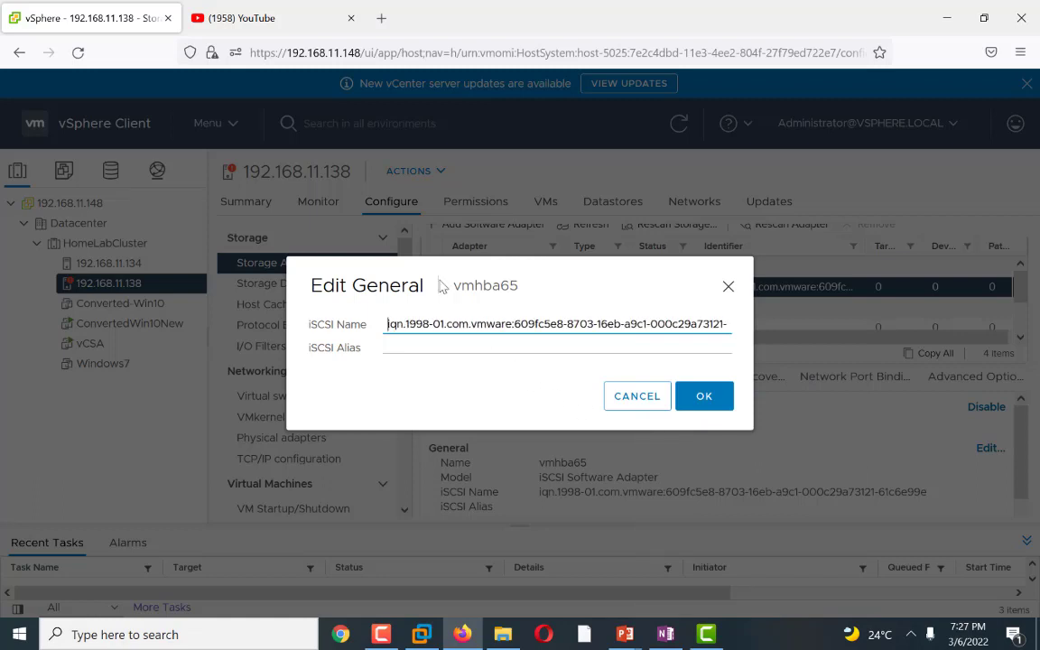
triple_click(412, 327)
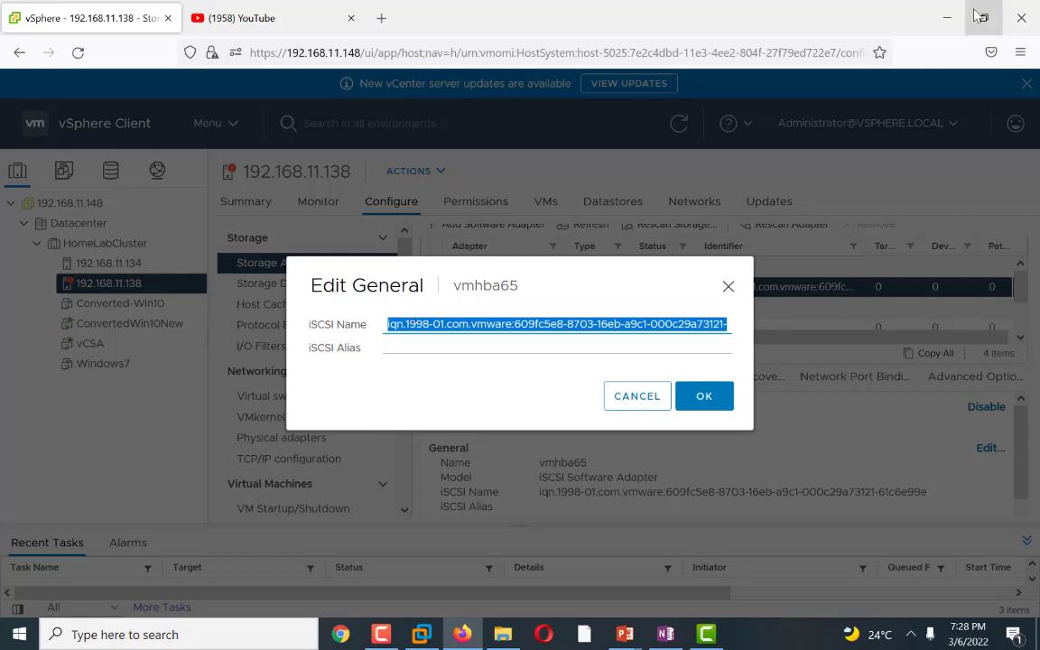
left_click(706, 406)
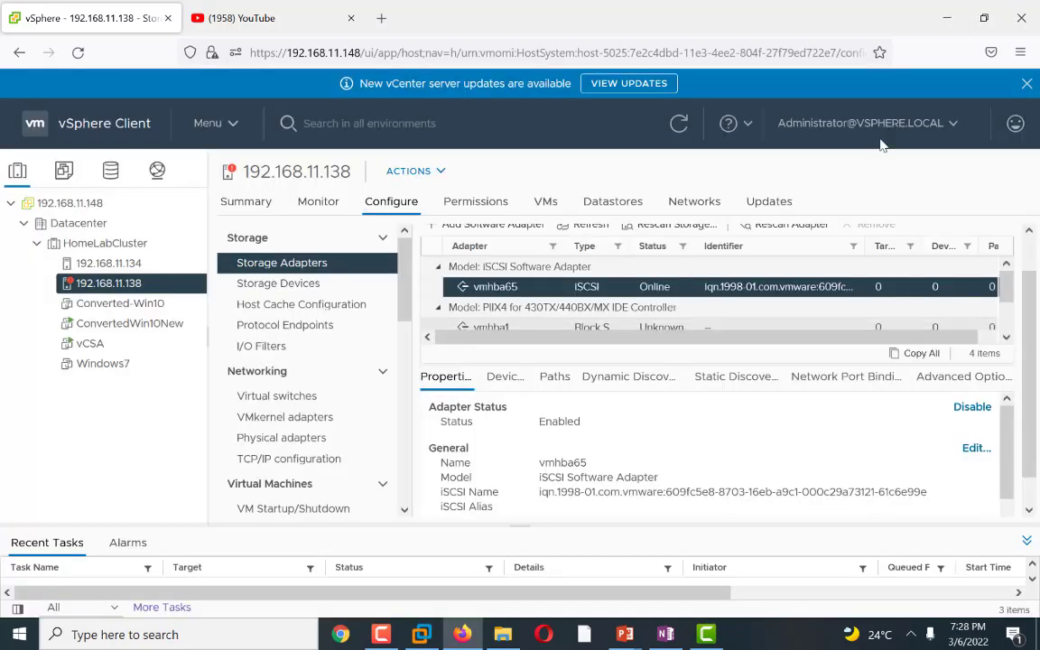
Step: Create a new text document on the desktop named iqnOfESXi.txt
left_click(947, 18)
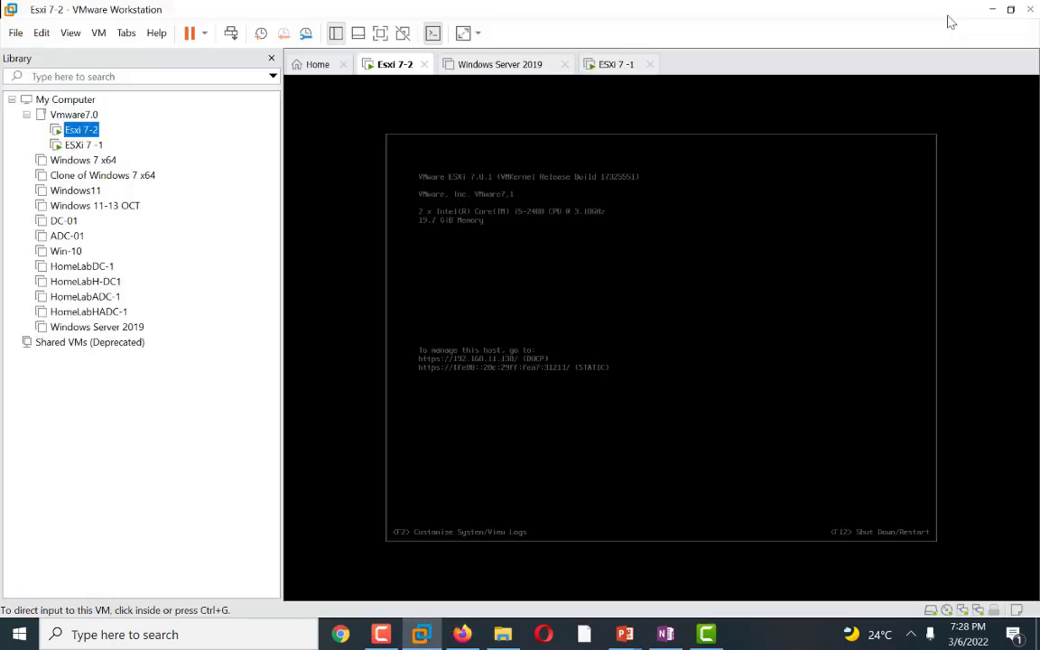
left_click(994, 9)
right_click(617, 182)
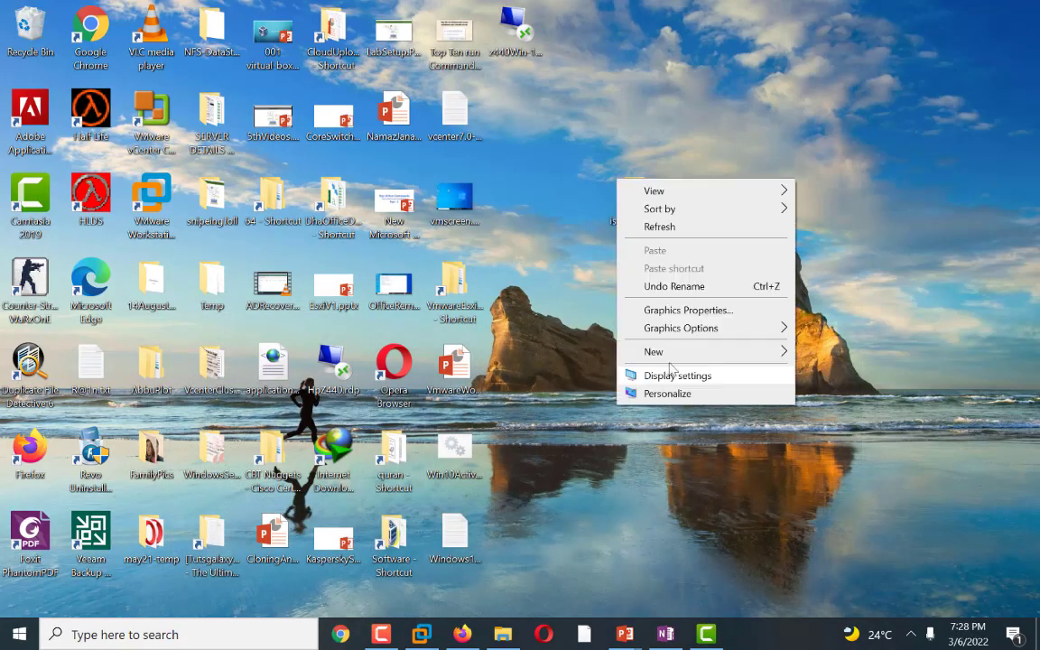
mouse_move(732, 360)
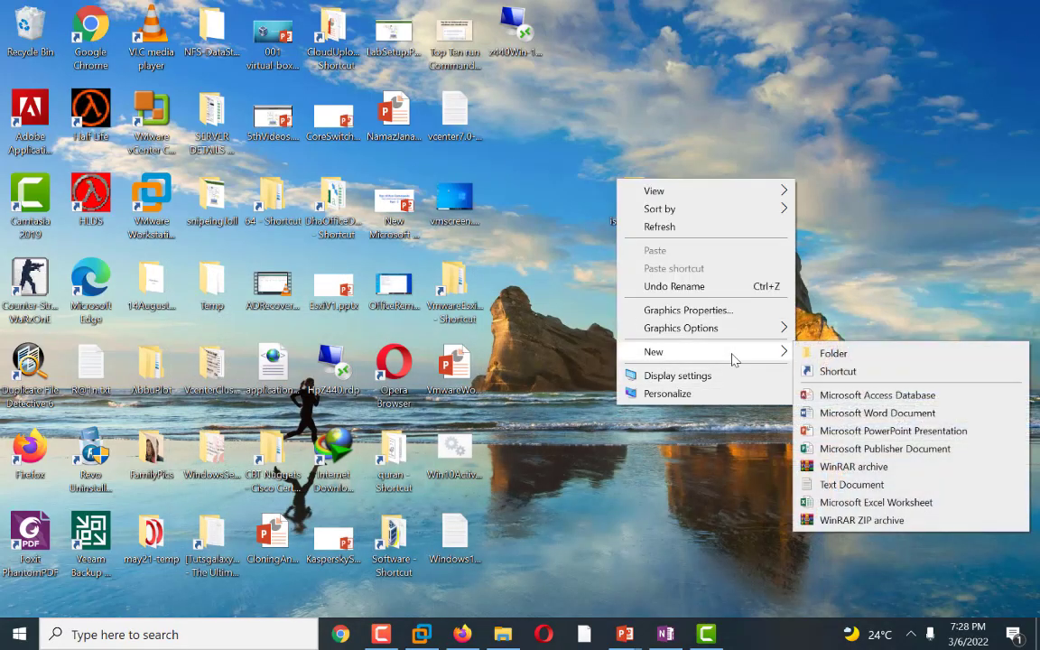
left_click(851, 485)
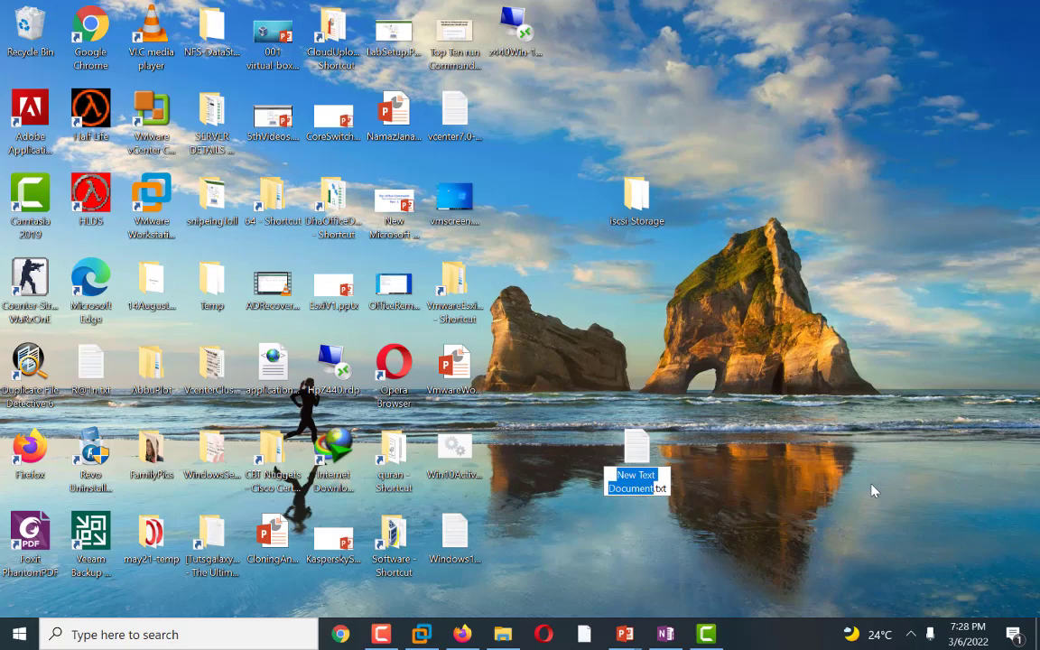
key("BackSpace")
type("iqn")
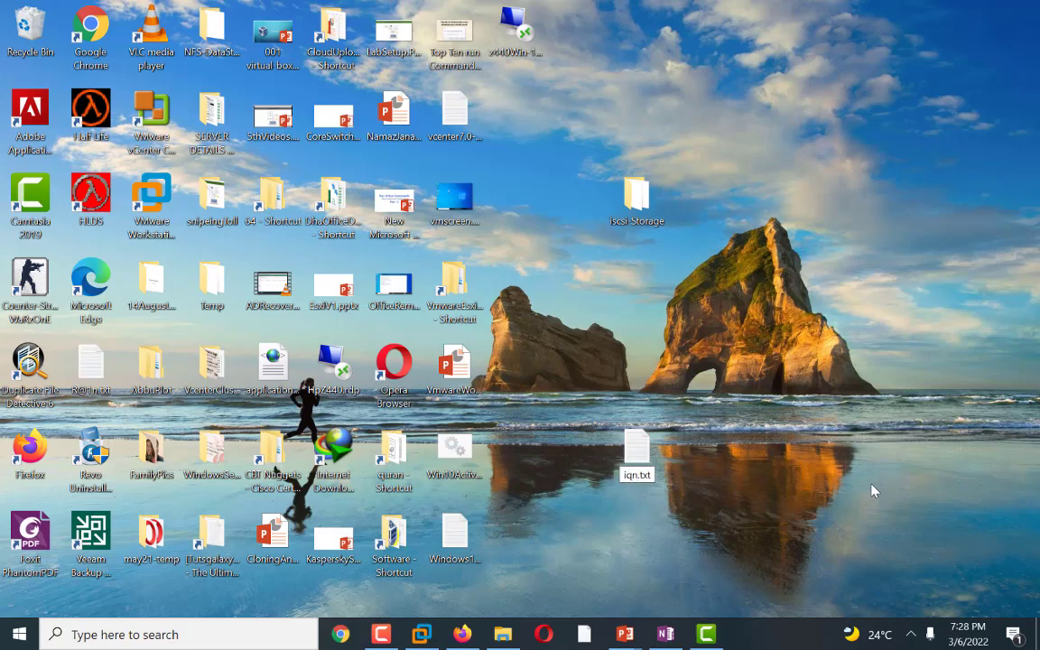
type("OfESXi")
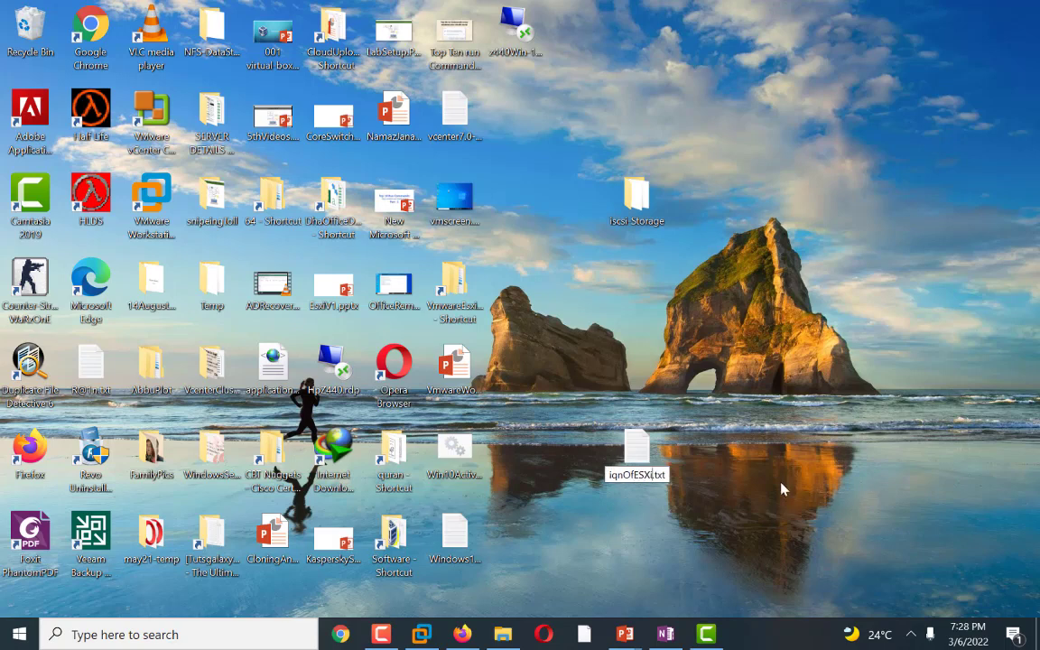
key("Return")
key("Return")
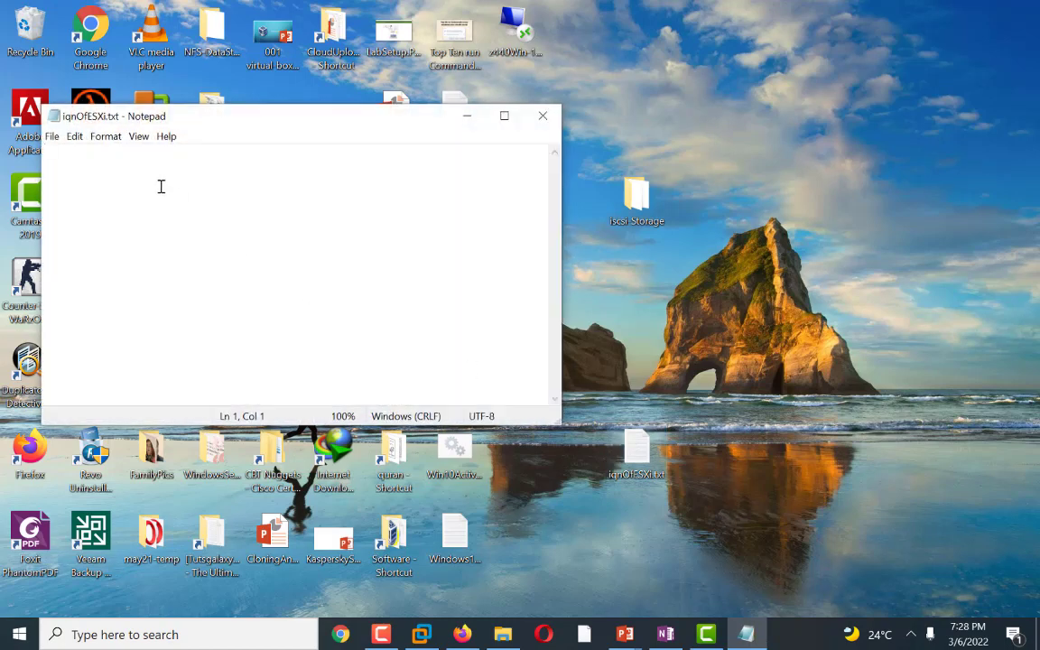
Step: Open iqnOfESXi.txt in Notepad, paste the copied iSCSI name and save the file
right_click(160, 186)
left_click(187, 226)
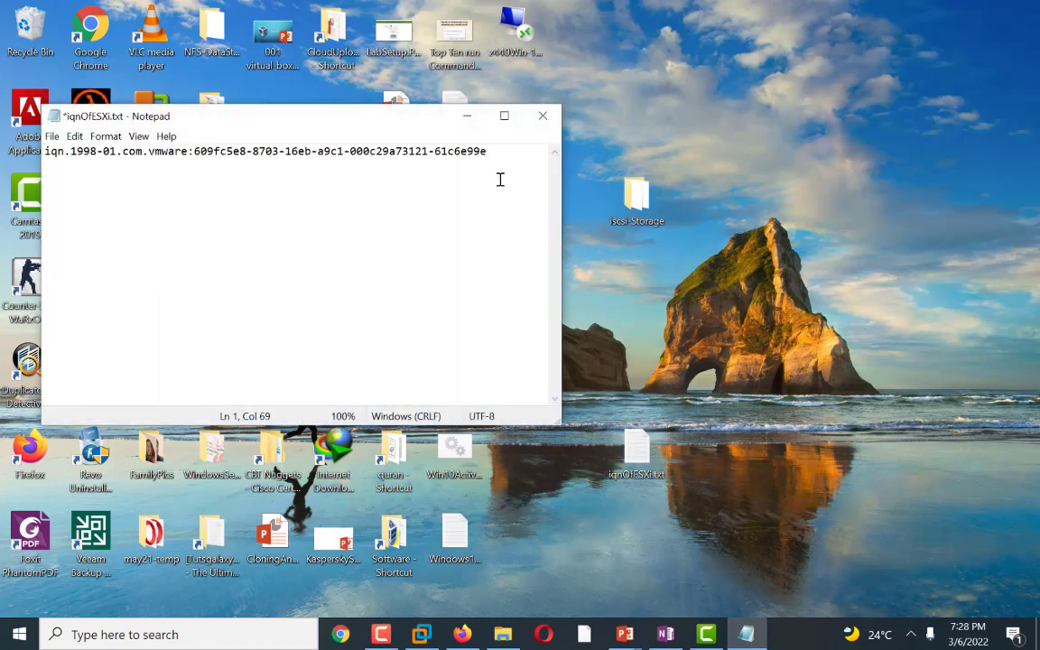
left_click(52, 137)
left_click(75, 204)
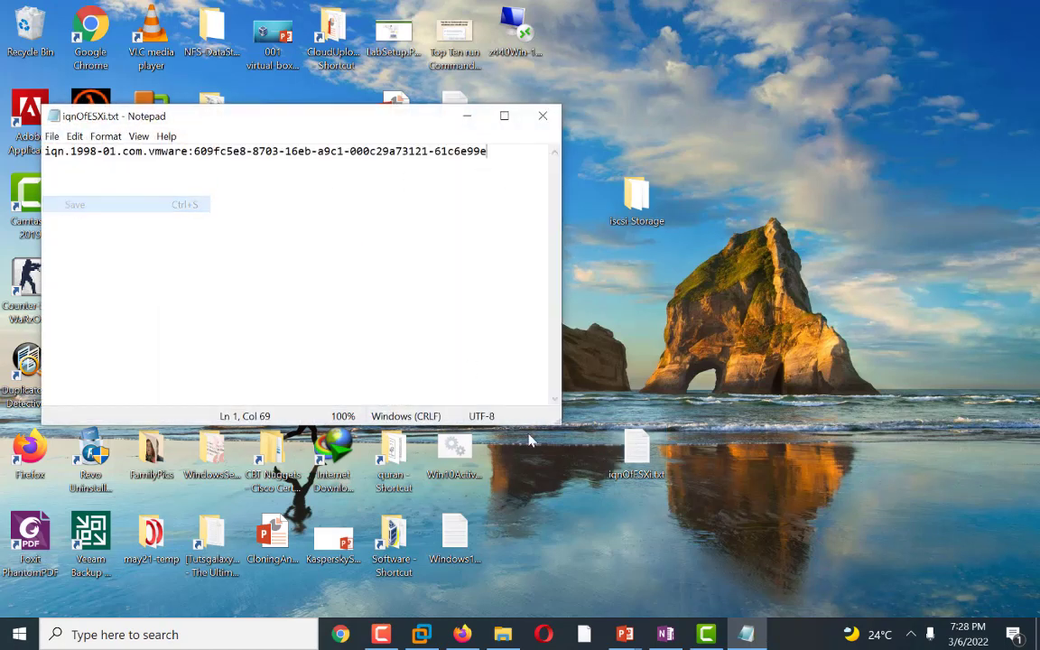
Step: Return to vSphere and add a software iSCSI adapter to host 192.168.11.134
mouse_move(417, 638)
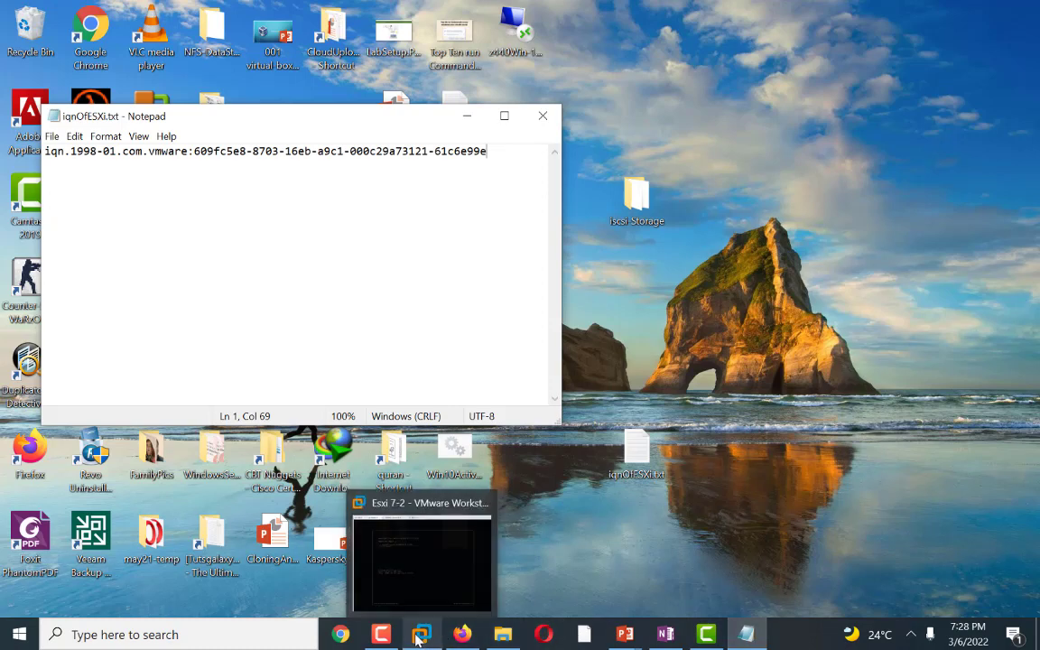
mouse_move(461, 635)
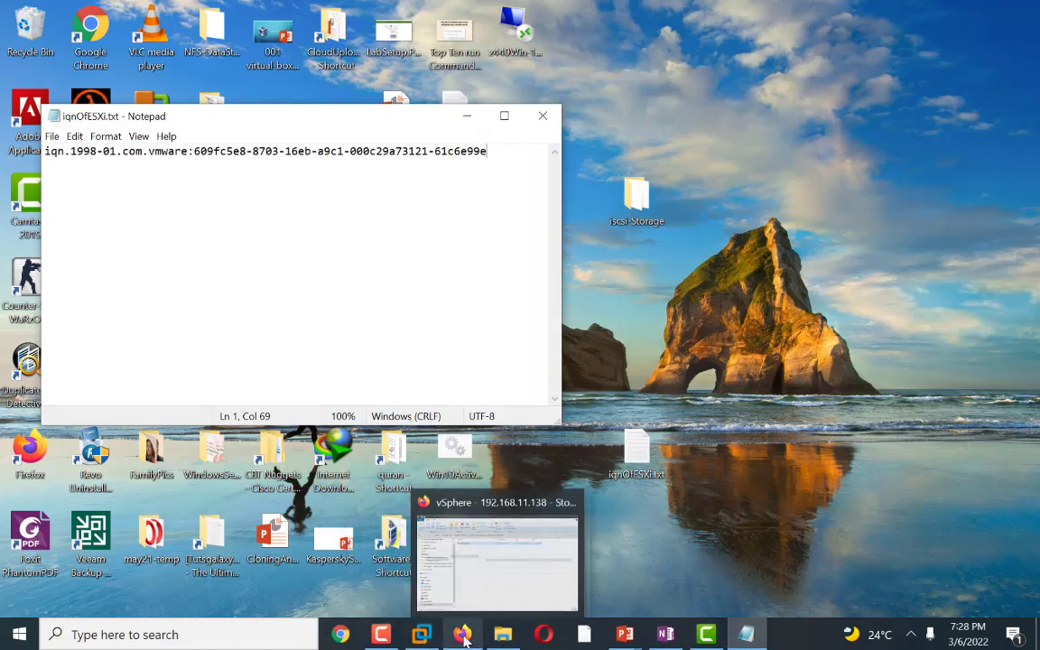
left_click(492, 571)
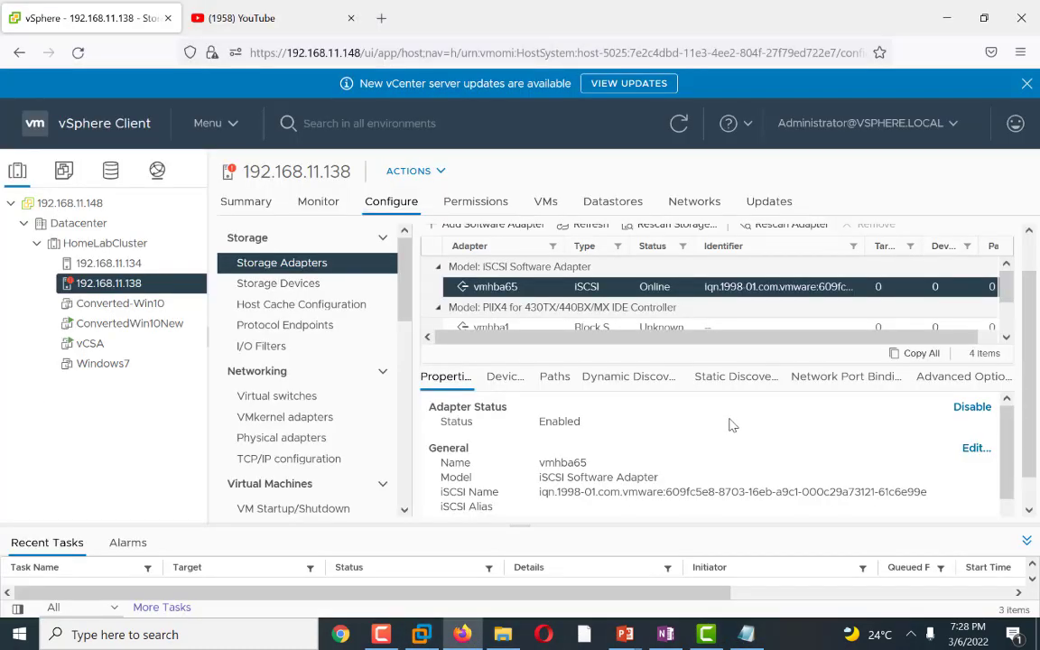
scroll(713, 426, "down", 1)
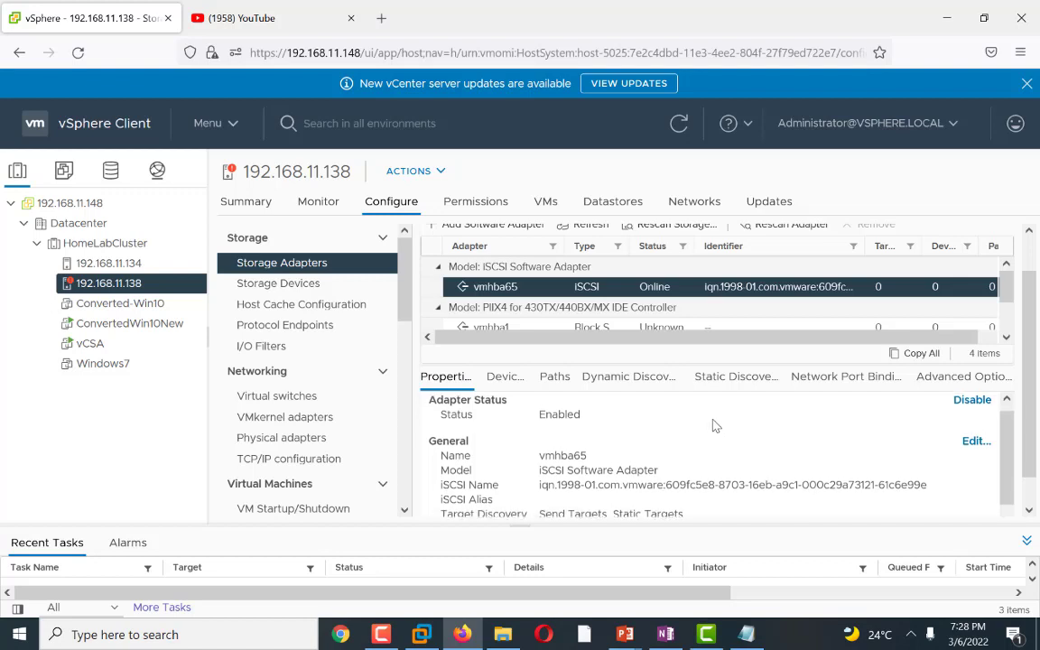
scroll(714, 426, "up", 1)
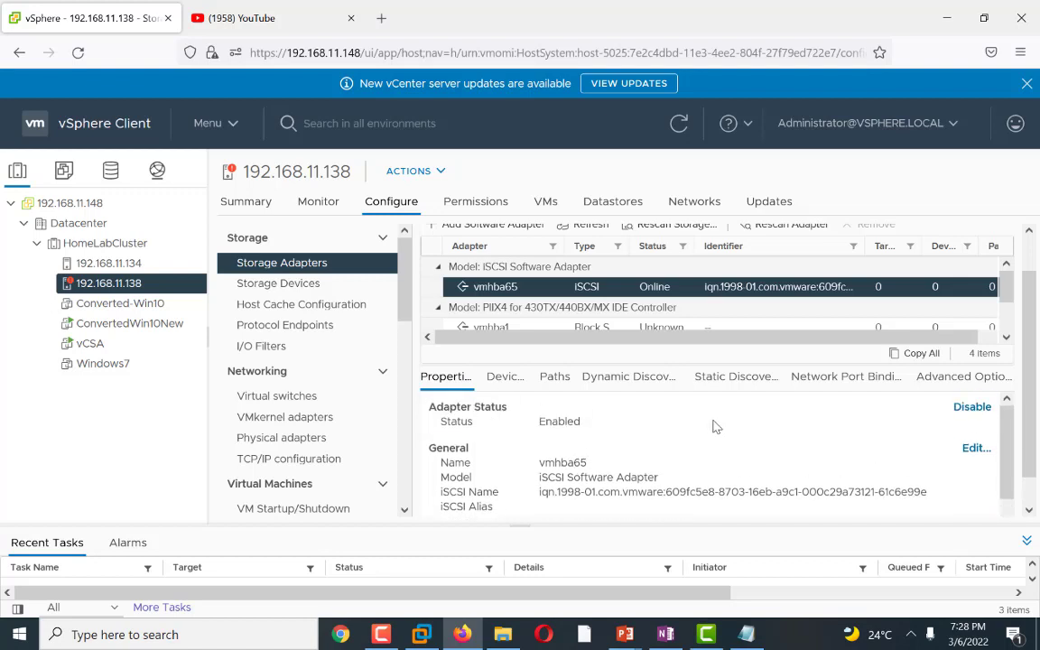
left_click(112, 264)
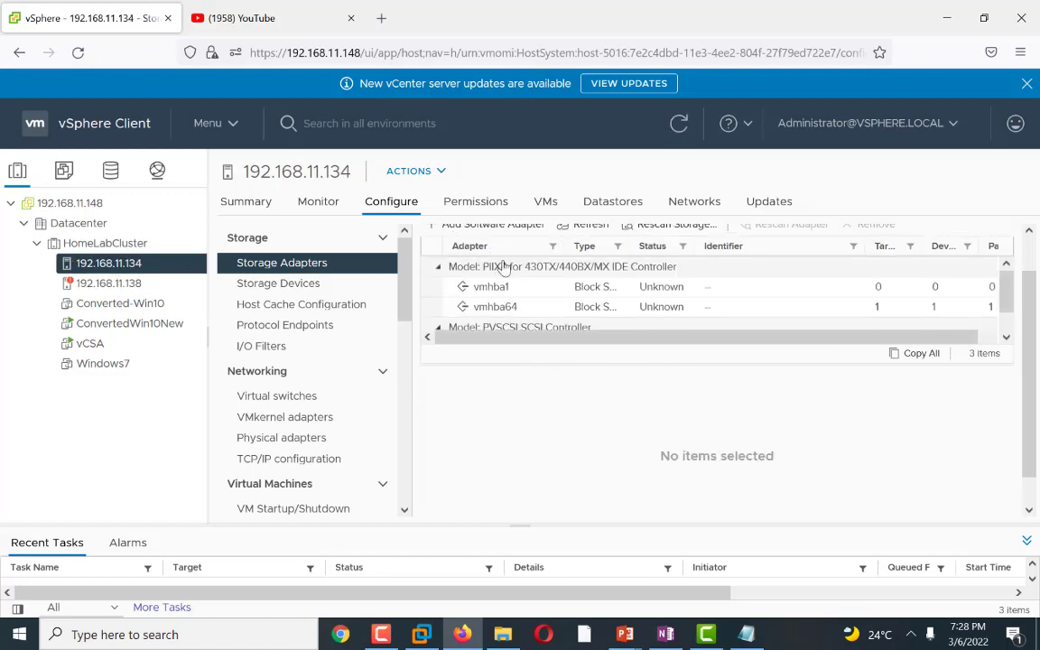
scroll(560, 271, "up", 1)
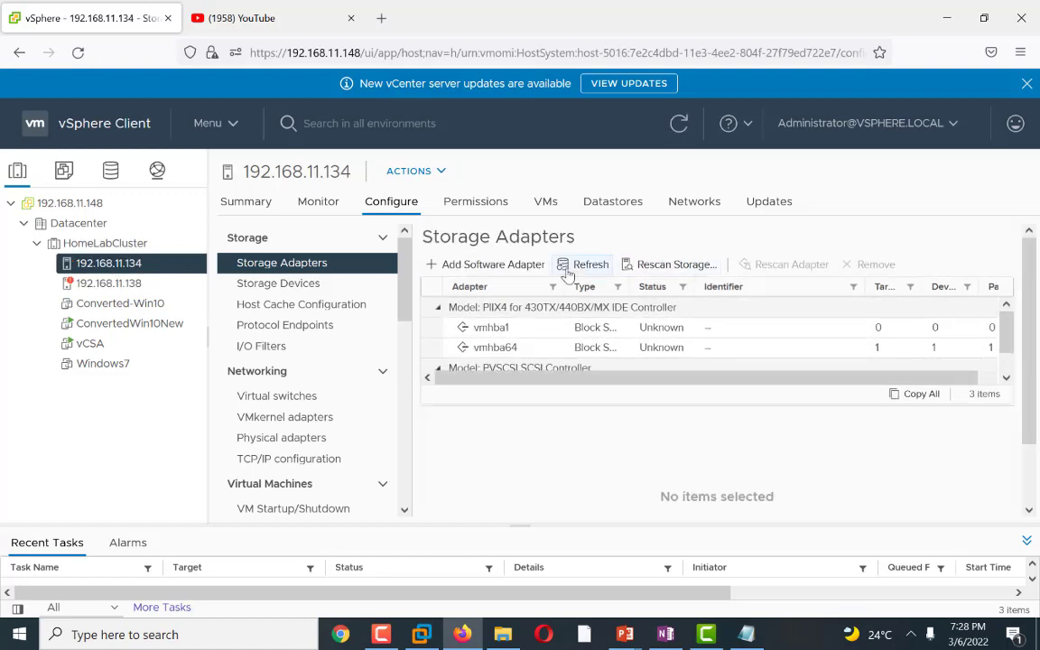
left_click(498, 265)
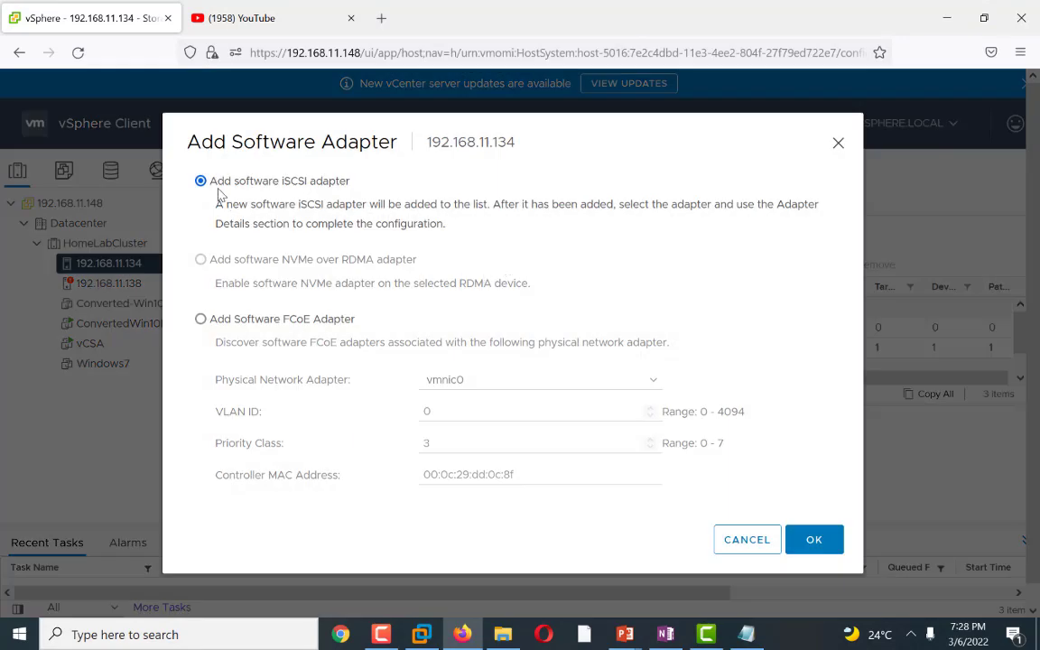
left_click(808, 541)
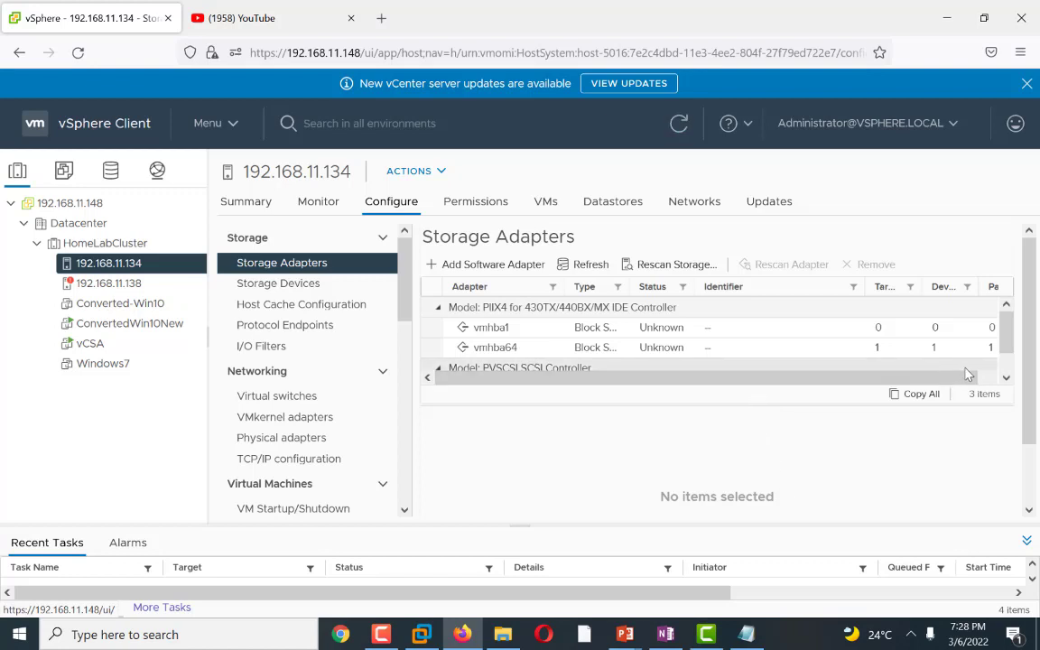
left_click(1007, 379)
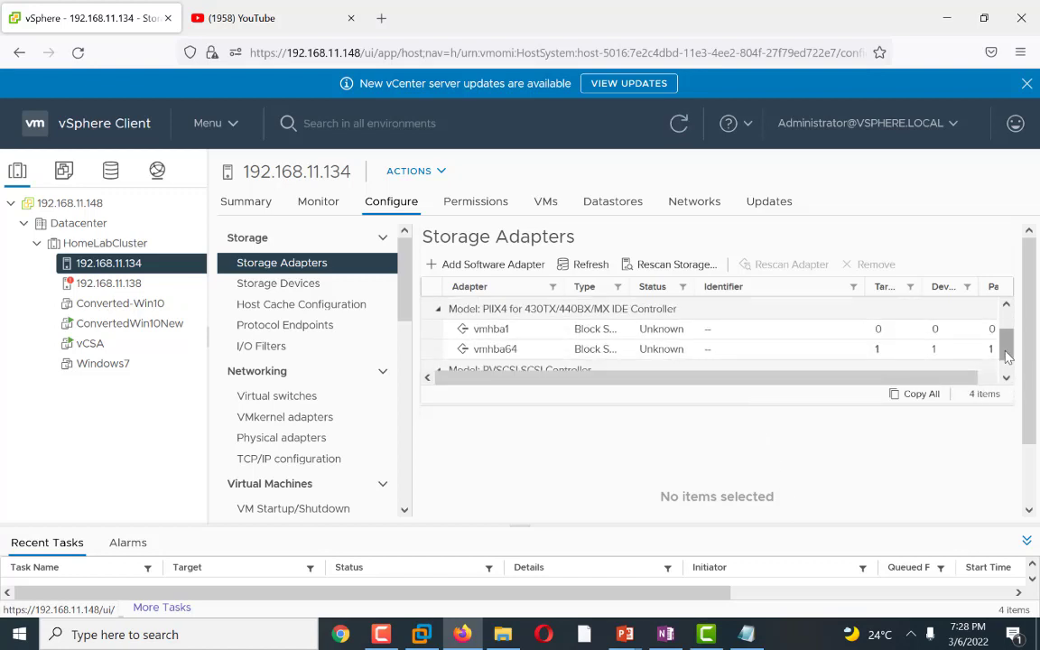
Step: Open the general settings of the new vmhba65 iSCSI adapter and copy its full iSCSI name
left_click_drag(1007, 356, 1002, 322)
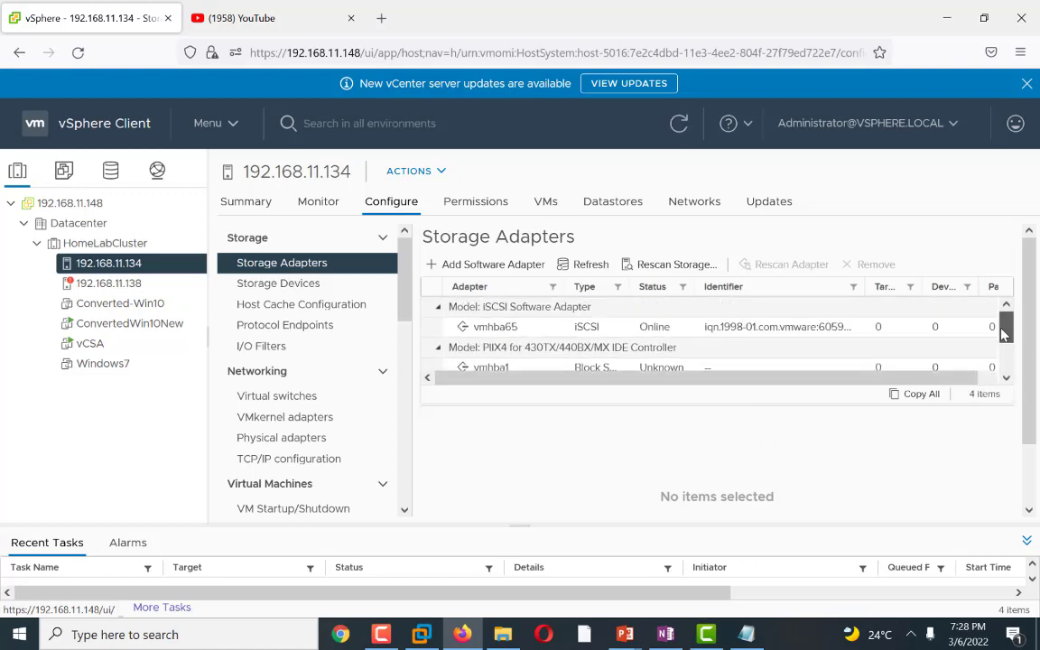
left_click(722, 330)
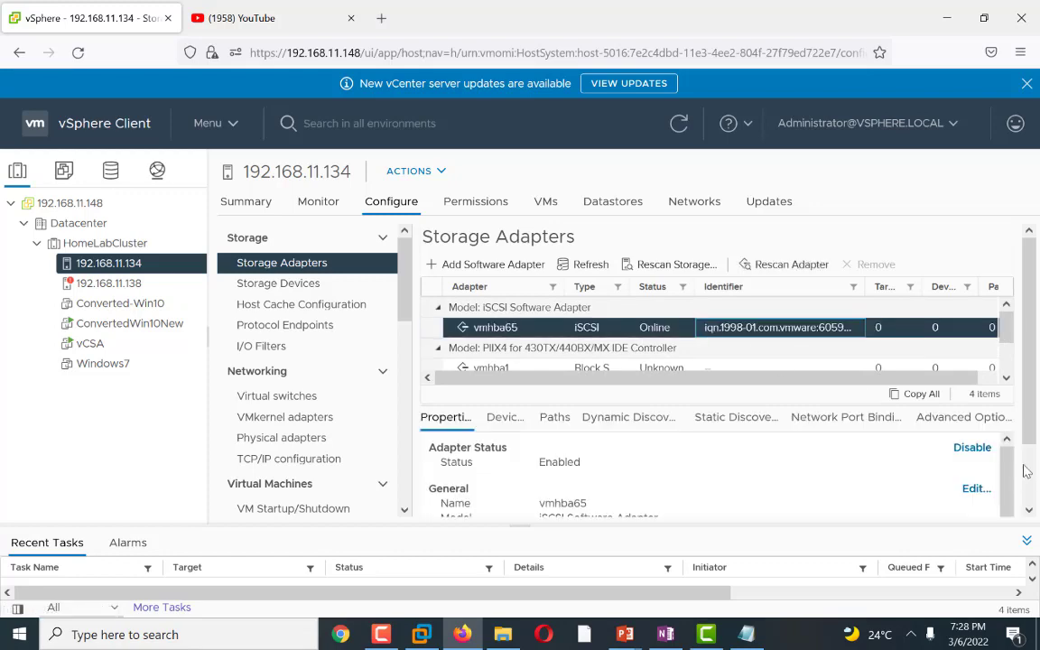
left_click(976, 488)
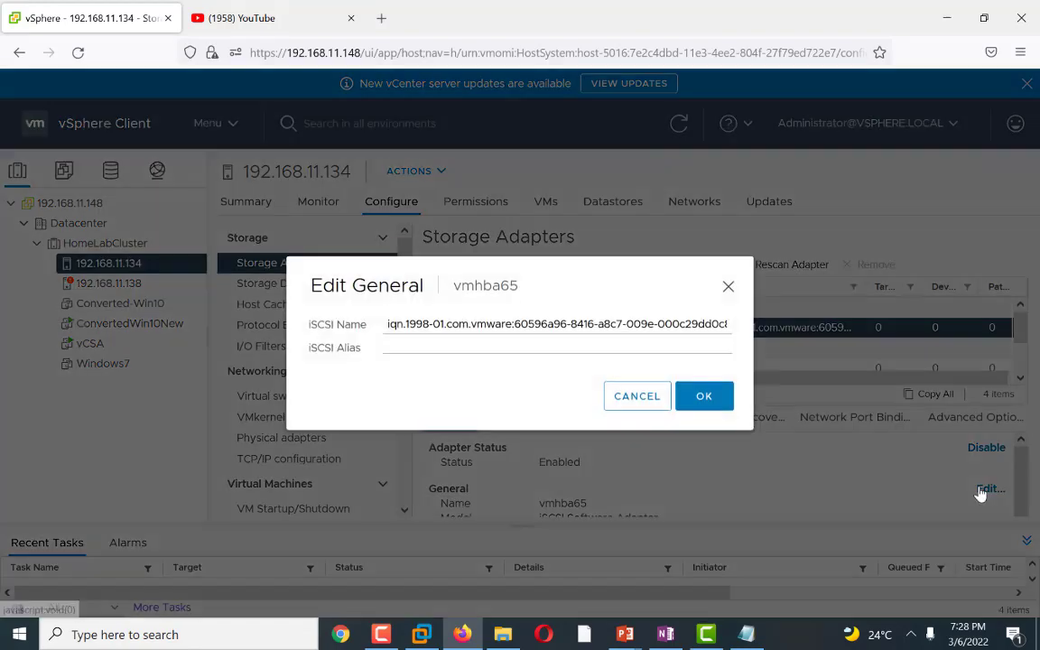
triple_click(412, 327)
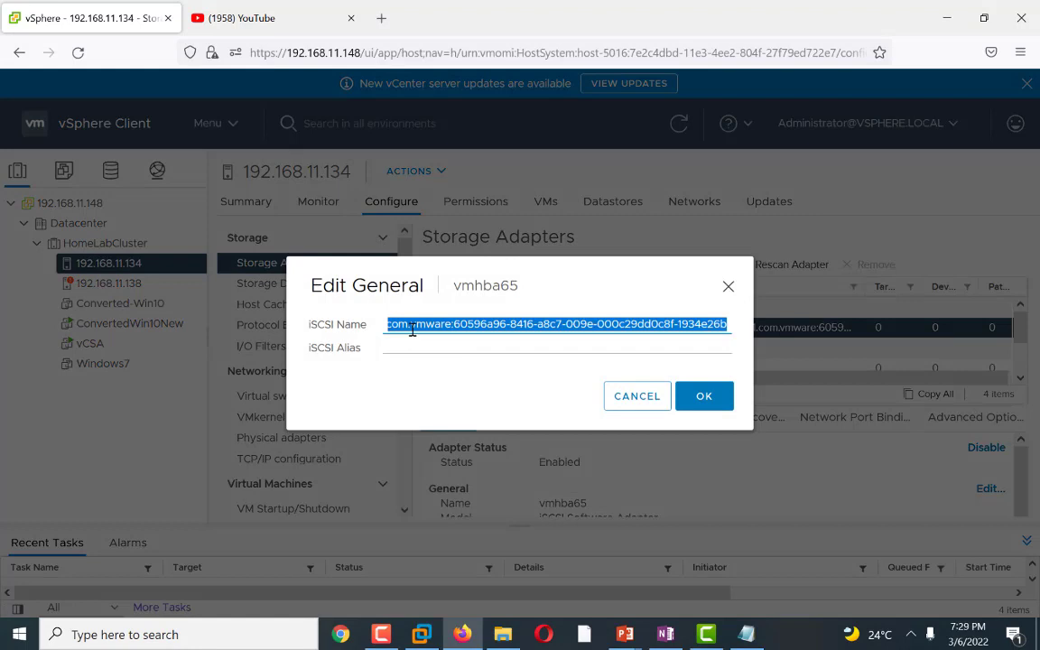
Step: Paste the second iSCSI name on a new line in iqnOfESXi.txt, save the file, and close the Edit General dialog
left_click(746, 635)
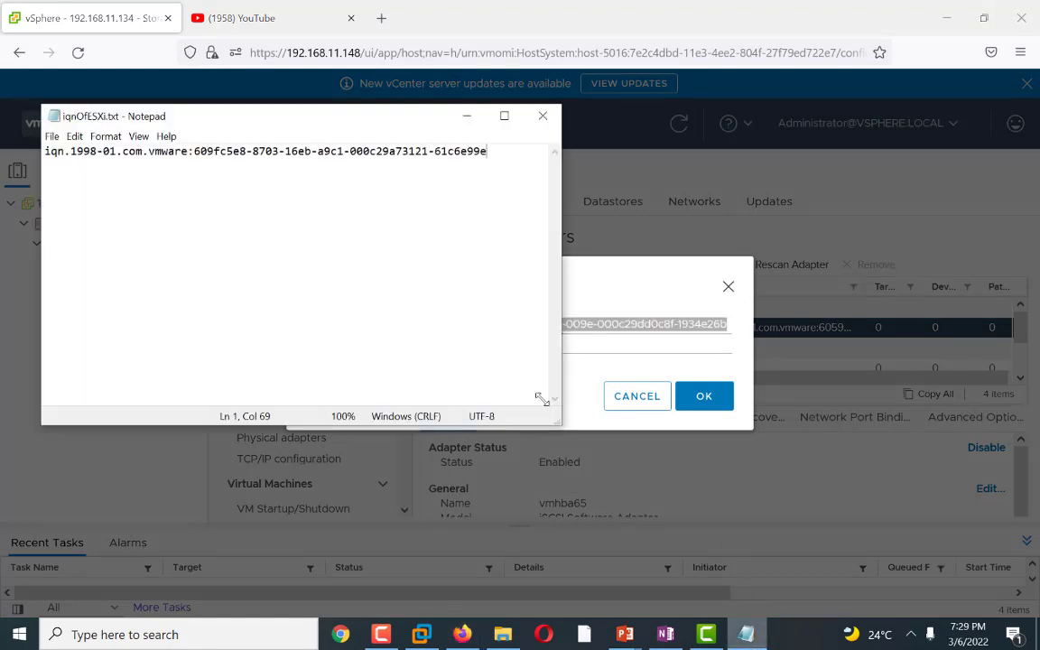
key("Return")
key("Return")
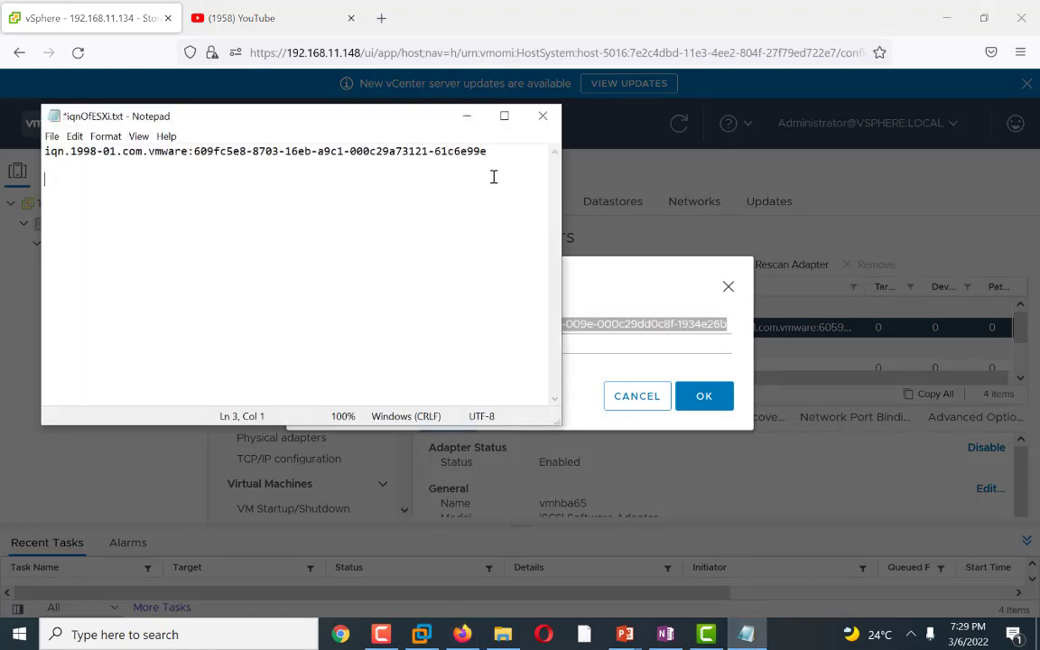
type("iqn.1998-01.com.vmware:60596a96-8416-a8c7-009e-000c29dd0c8f-1934e26b")
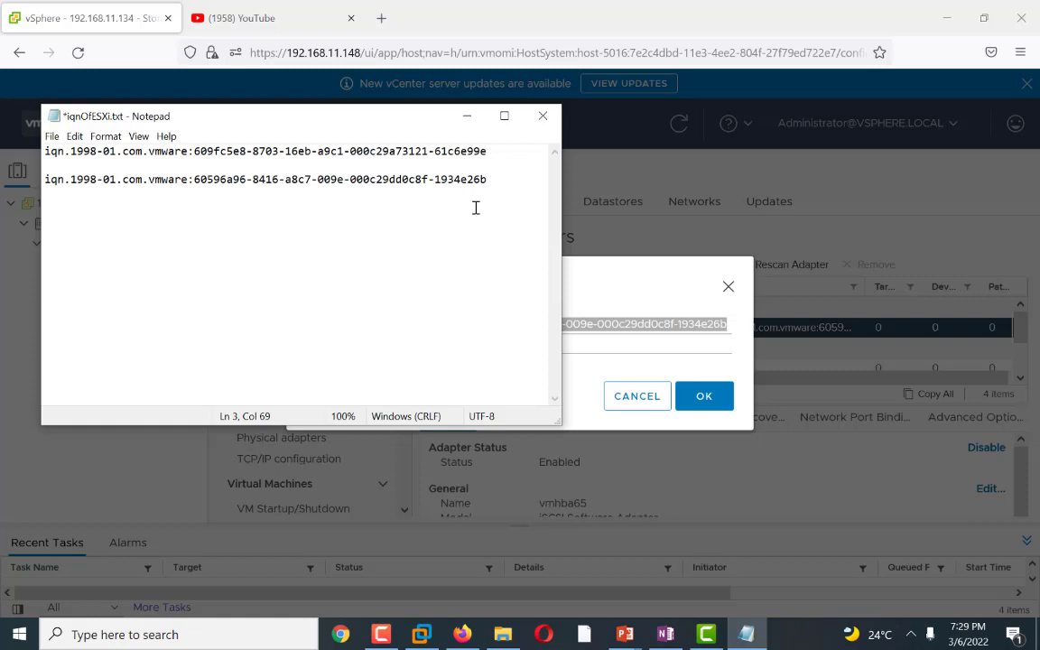
left_click(52, 137)
left_click(58, 206)
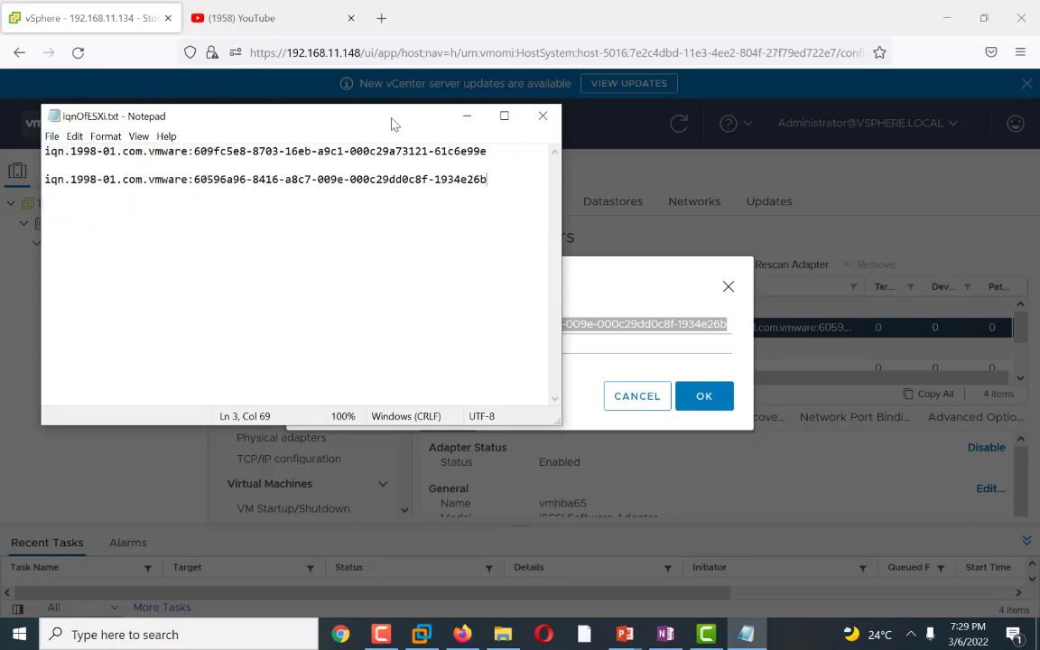
left_click(696, 395)
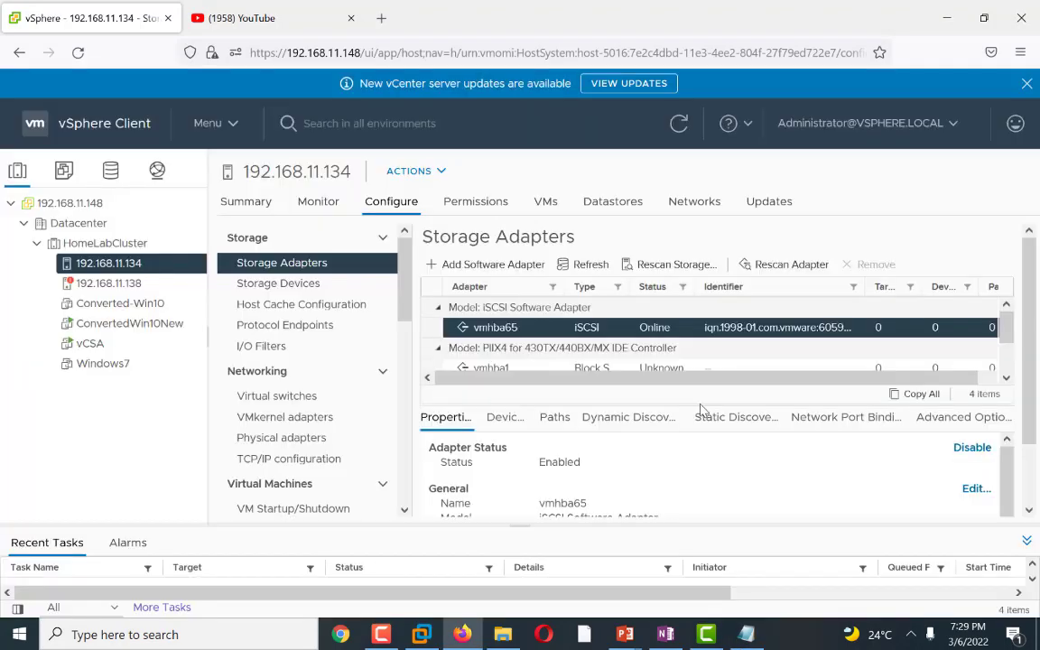
Step: Review the iSCSI task checklist in the OneNote page, highlighting the upcoming items
left_click(665, 635)
scroll(320, 465, "down", 2)
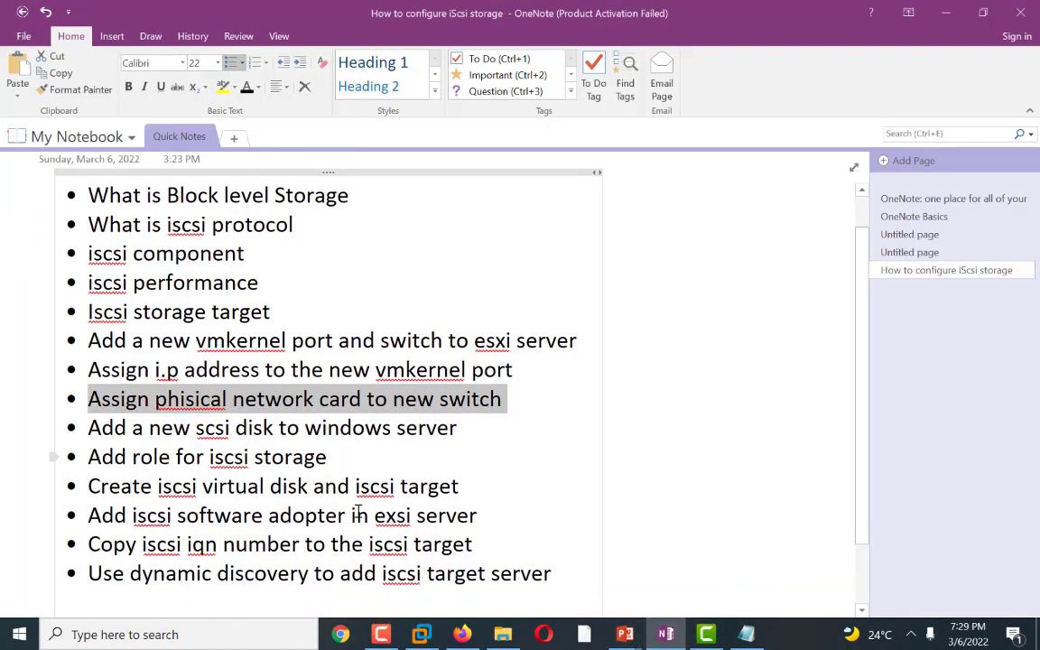
left_click_drag(88, 415, 272, 417)
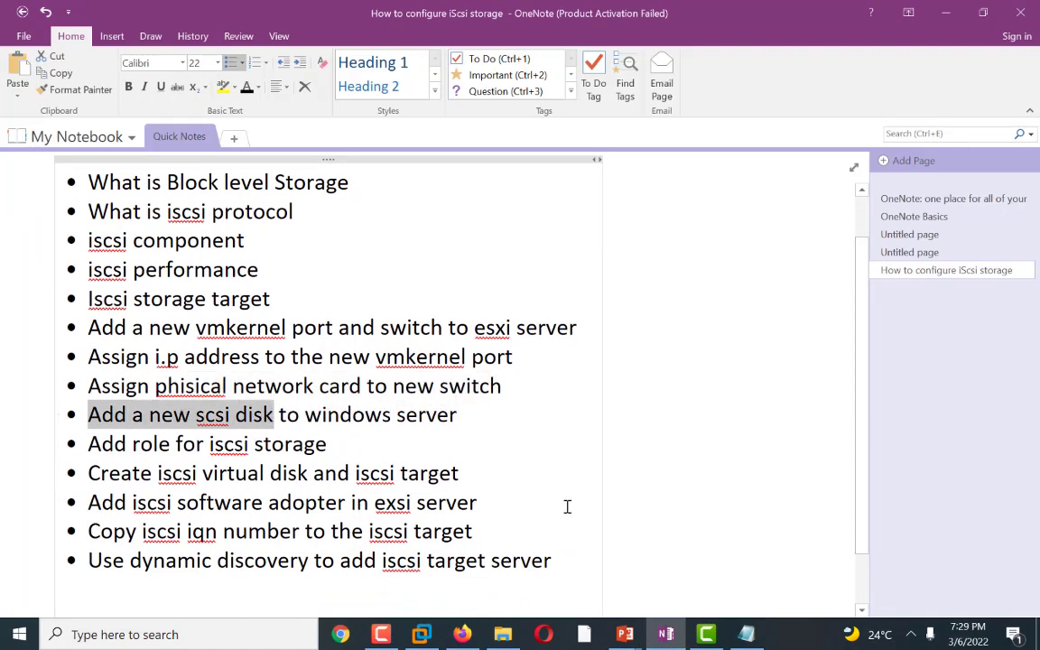
left_click(505, 502)
left_click_drag(93, 502, 484, 507)
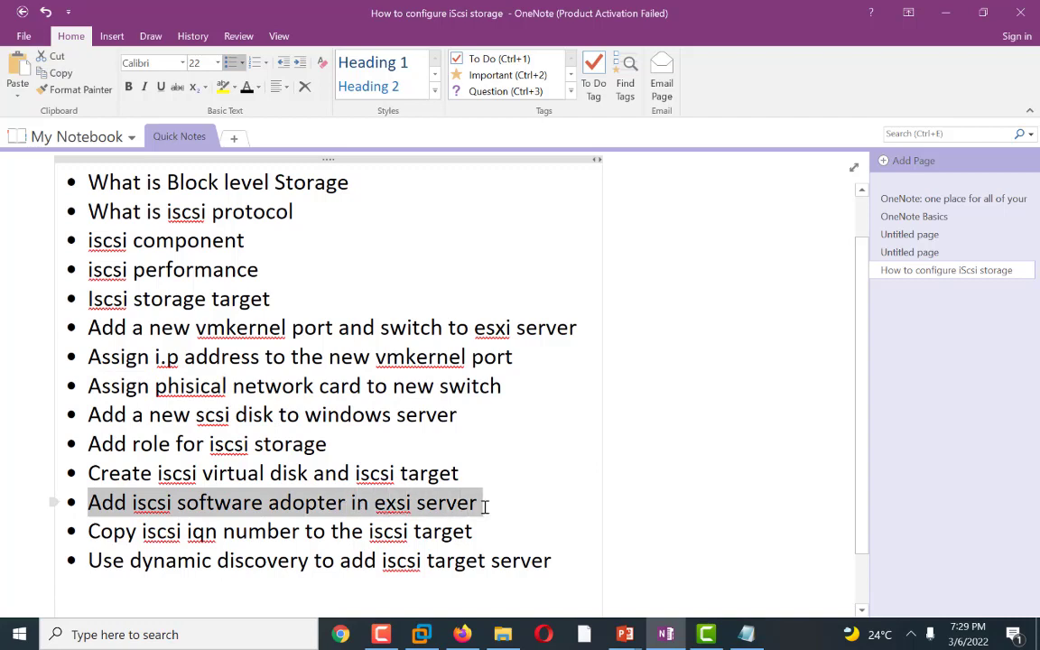
left_click_drag(99, 531, 474, 532)
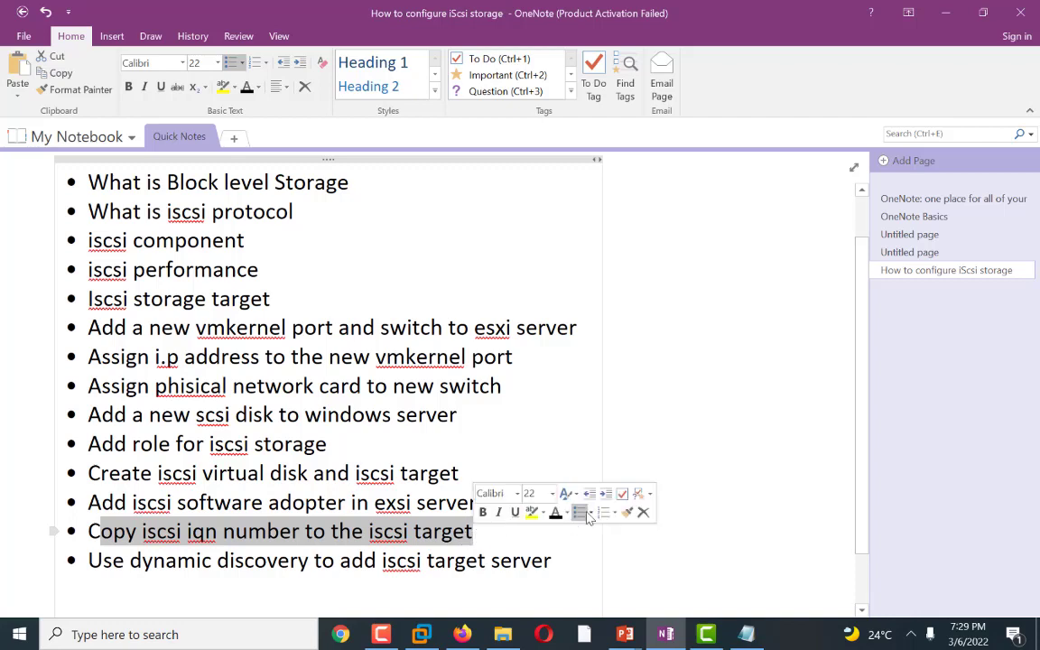
left_click(585, 416)
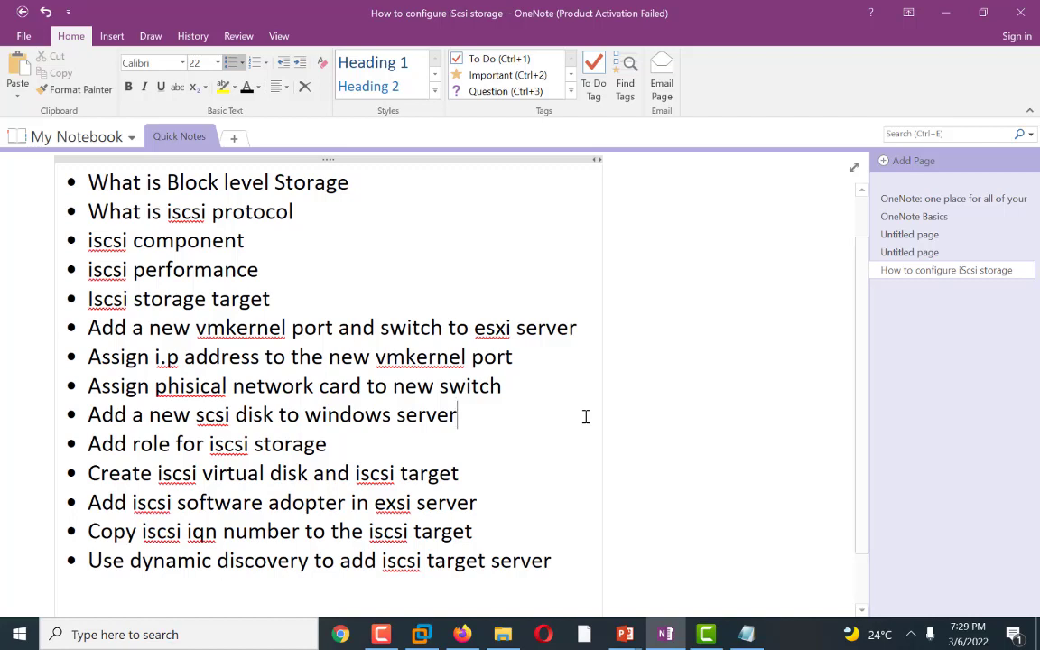
Step: Connect to the Hpz440 remote desktop and browse its NFS (E:) drive
left_click(949, 9)
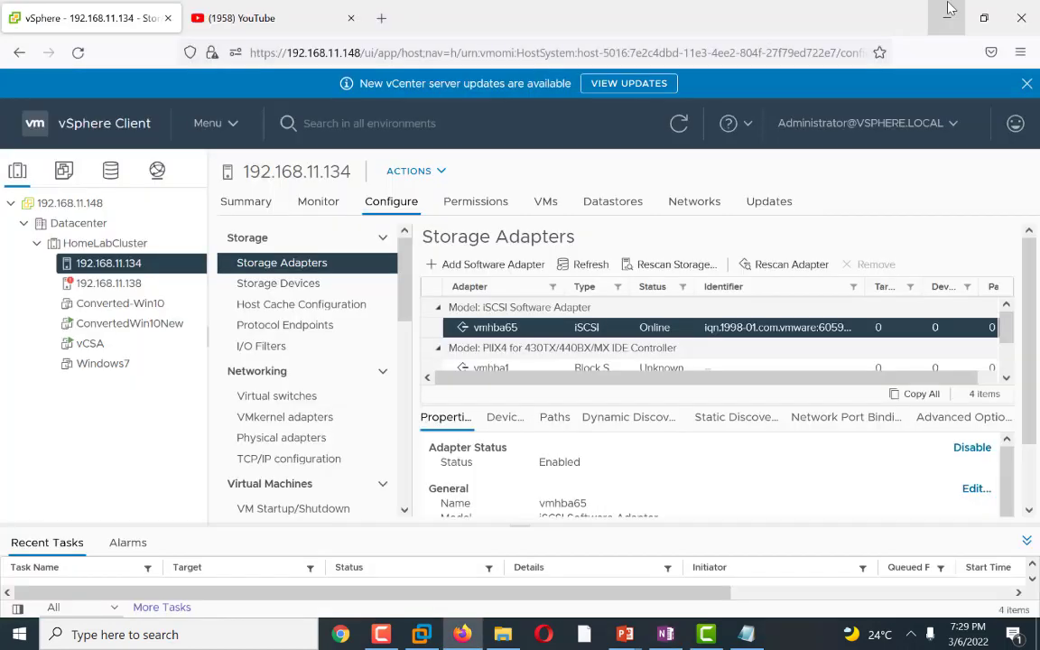
left_click(946, 11)
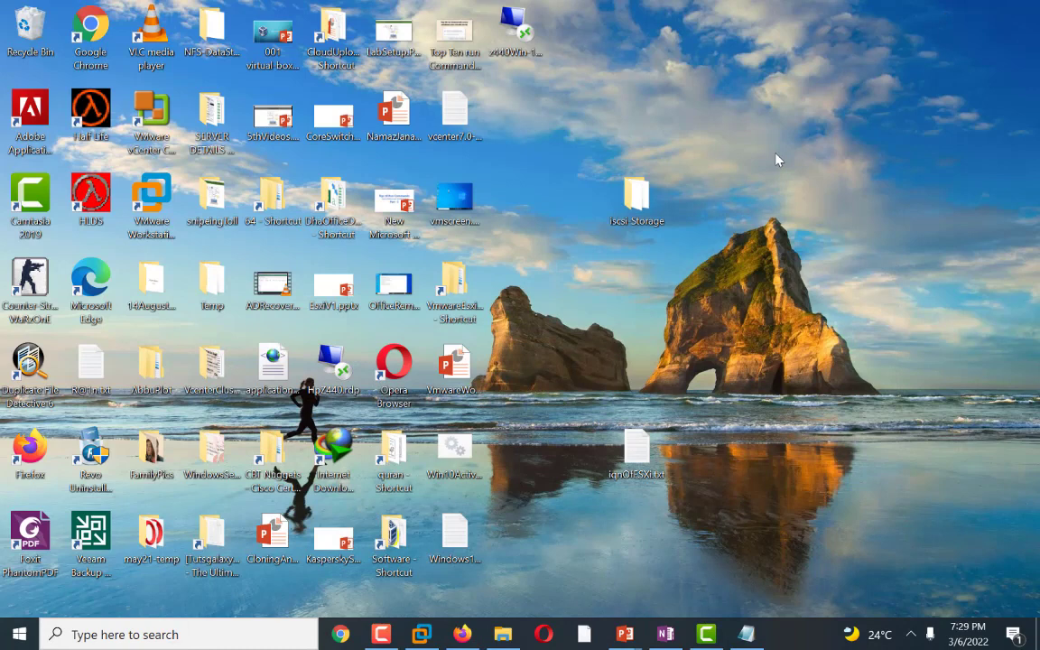
left_click(516, 40)
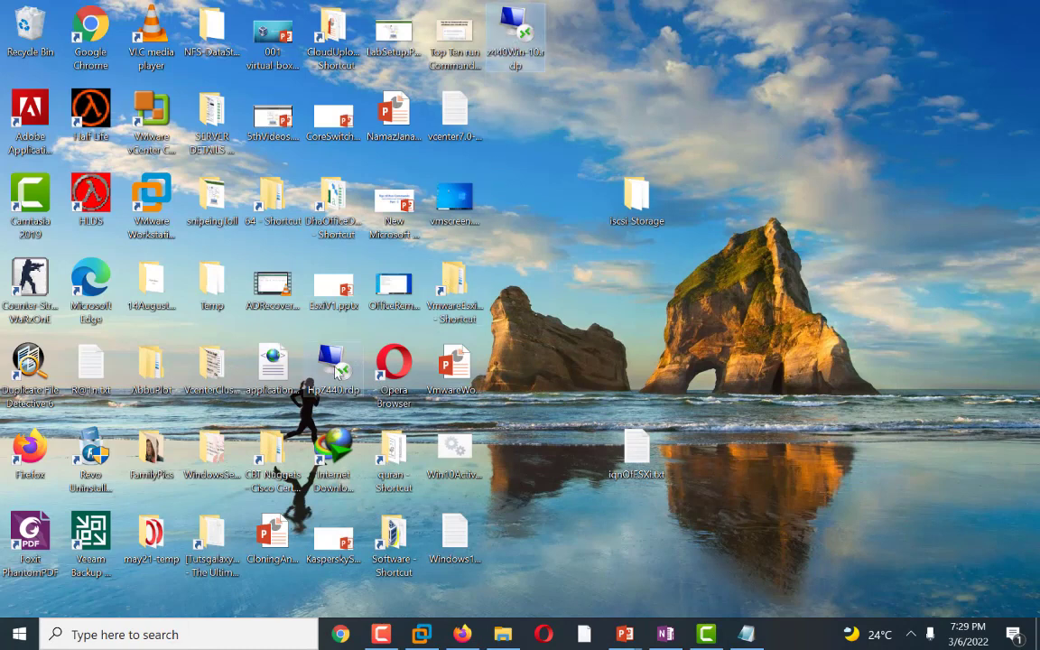
left_click(335, 367)
double_click(336, 370)
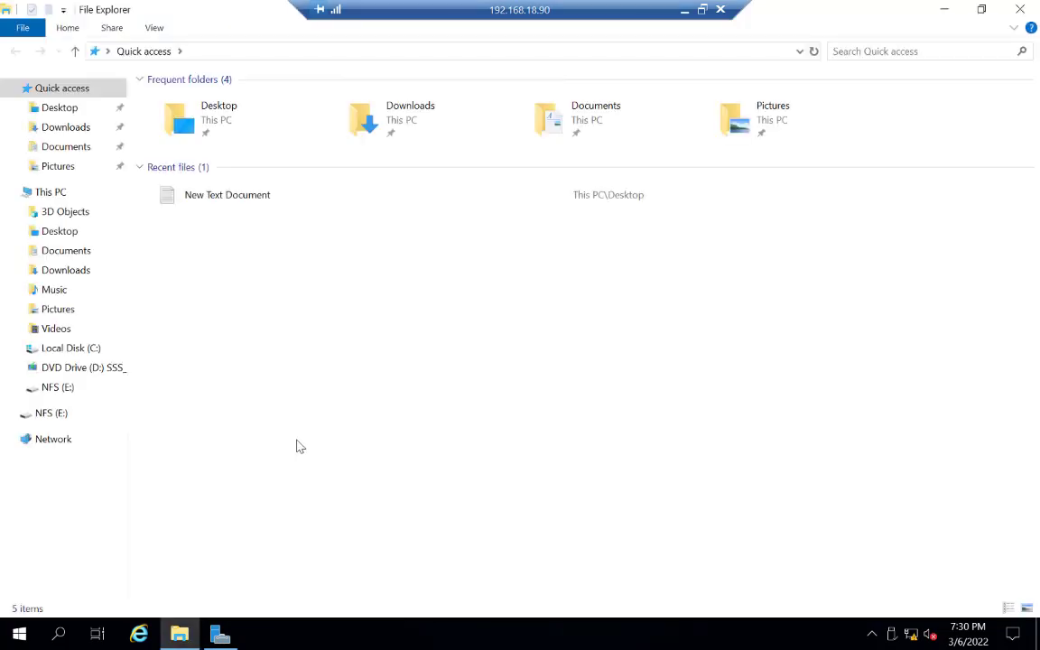
left_click(47, 388)
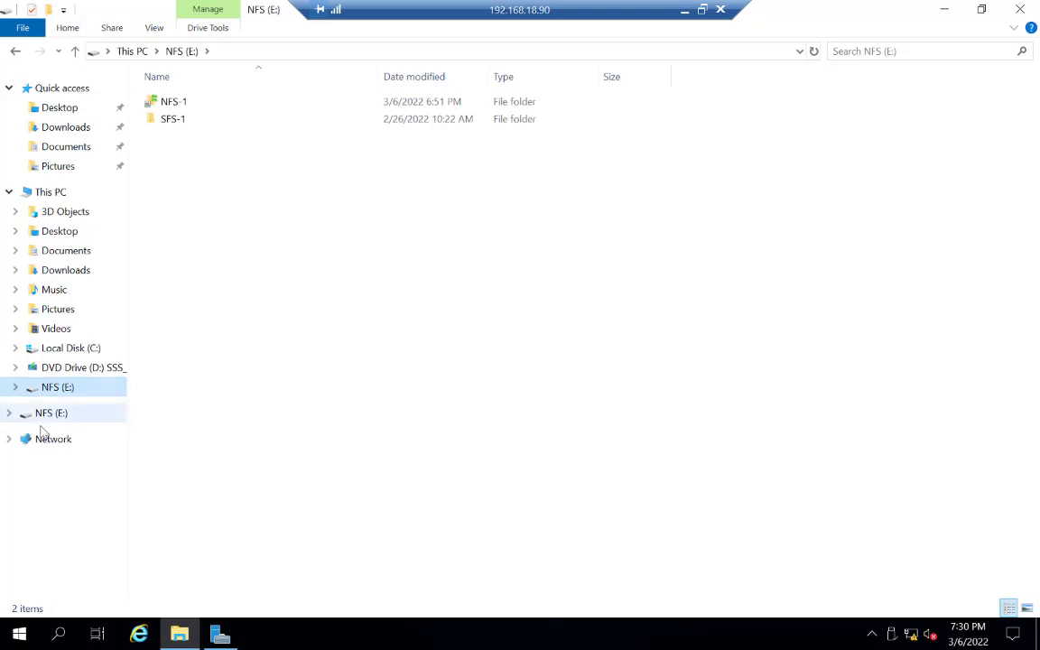
left_click(43, 417)
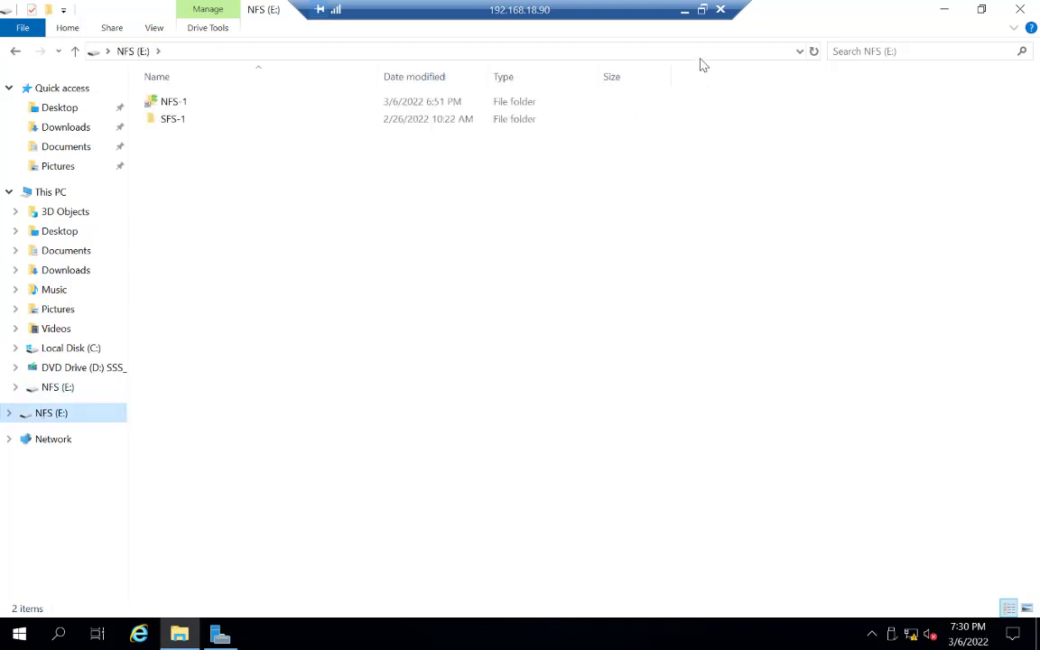
Step: Minimize that session and connect to the z440Win-10 remote desktop
left_click(685, 11)
double_click(511, 34)
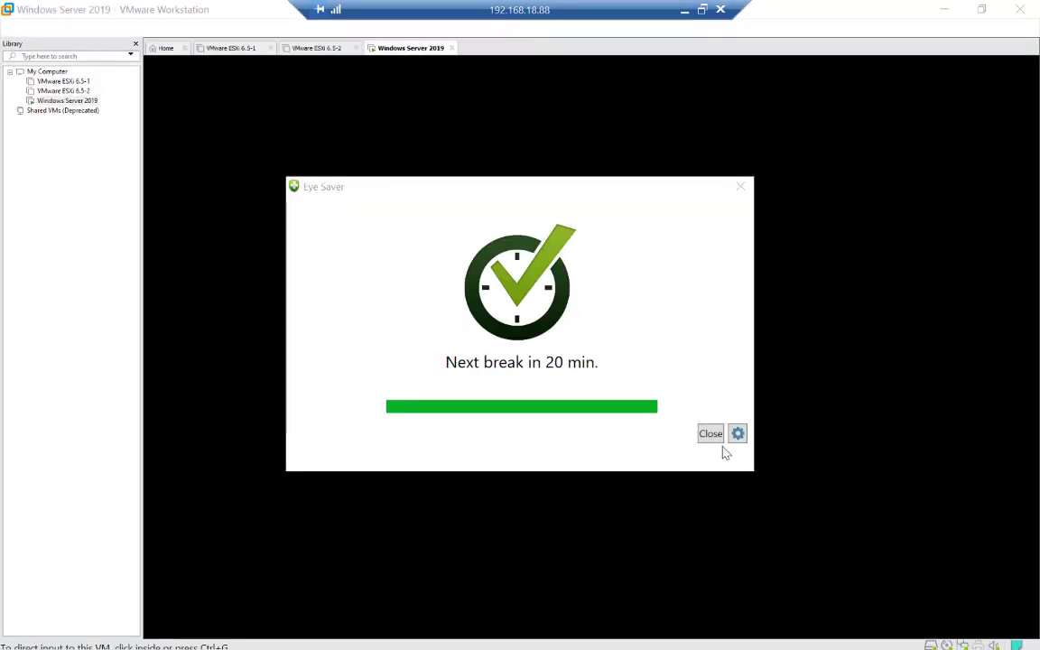
left_click(710, 434)
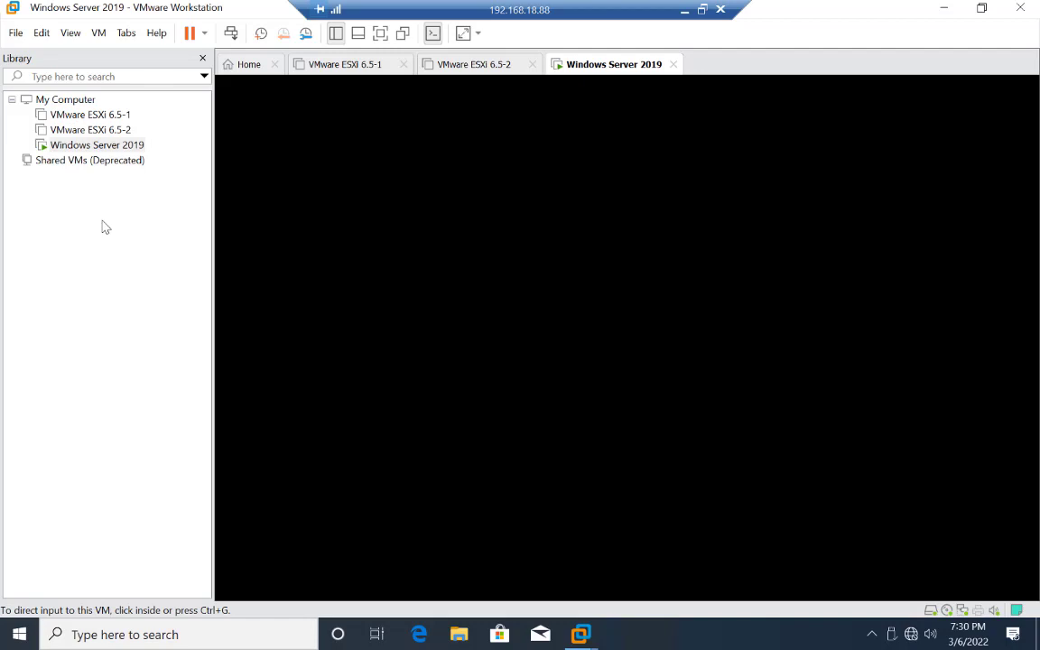
Step: Start adding a new SCSI hard disk as a newly created virtual disk to the Windows Server 2019 VM
left_click(559, 238)
right_click(106, 148)
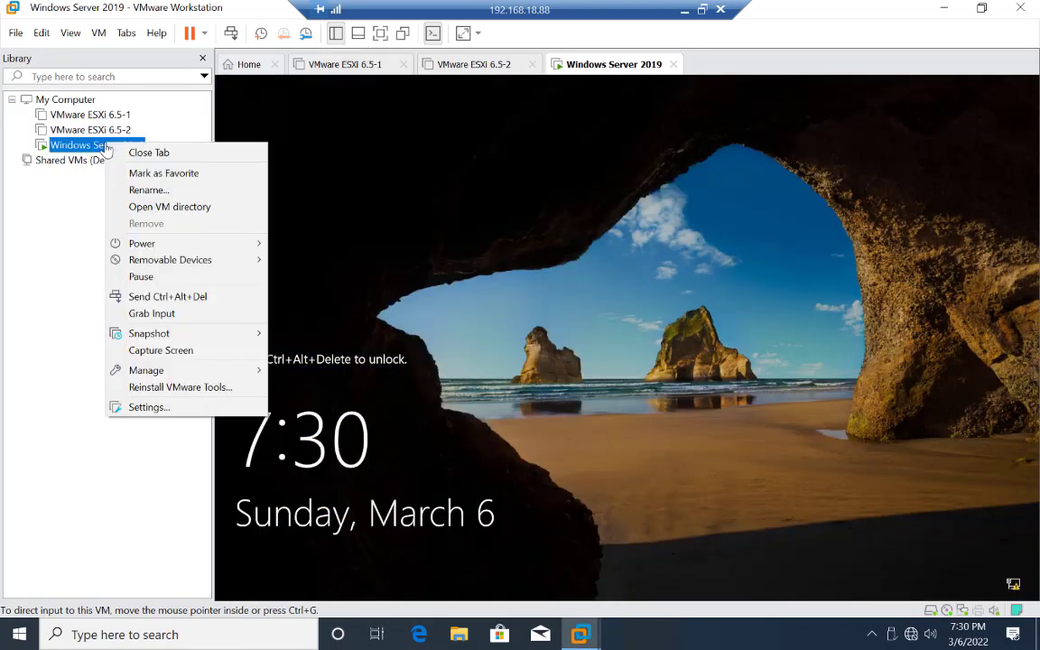
left_click(150, 407)
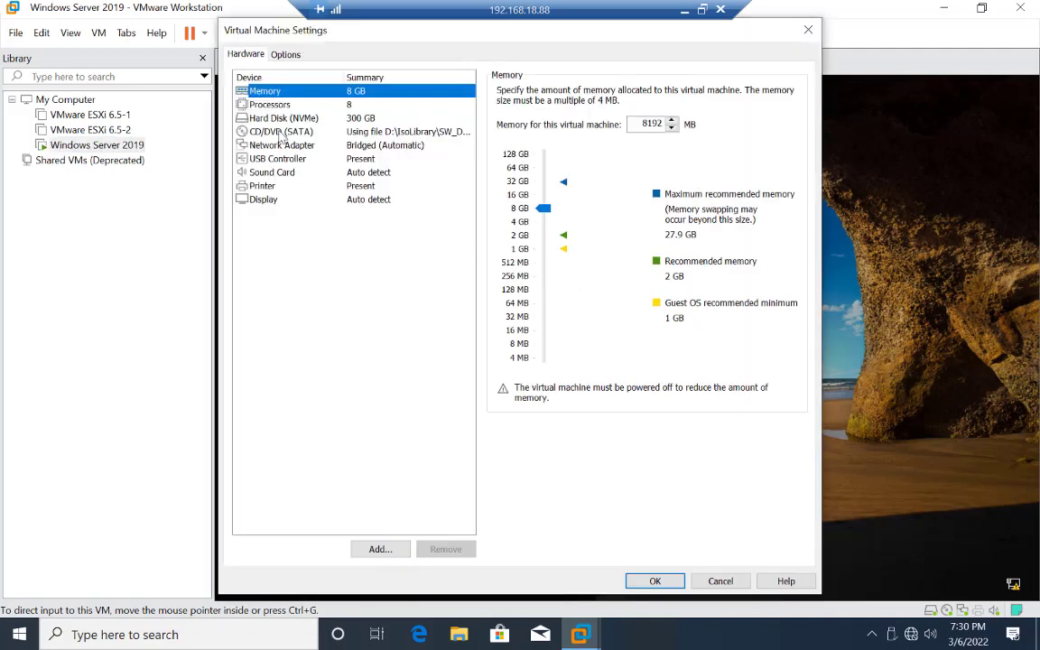
left_click(282, 120)
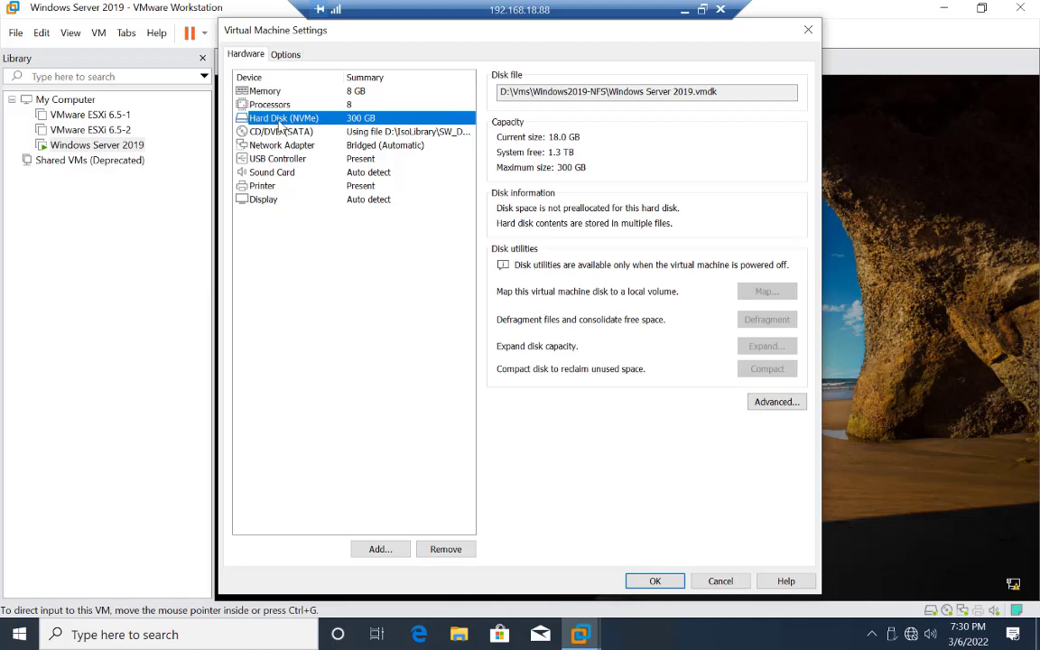
left_click(372, 553)
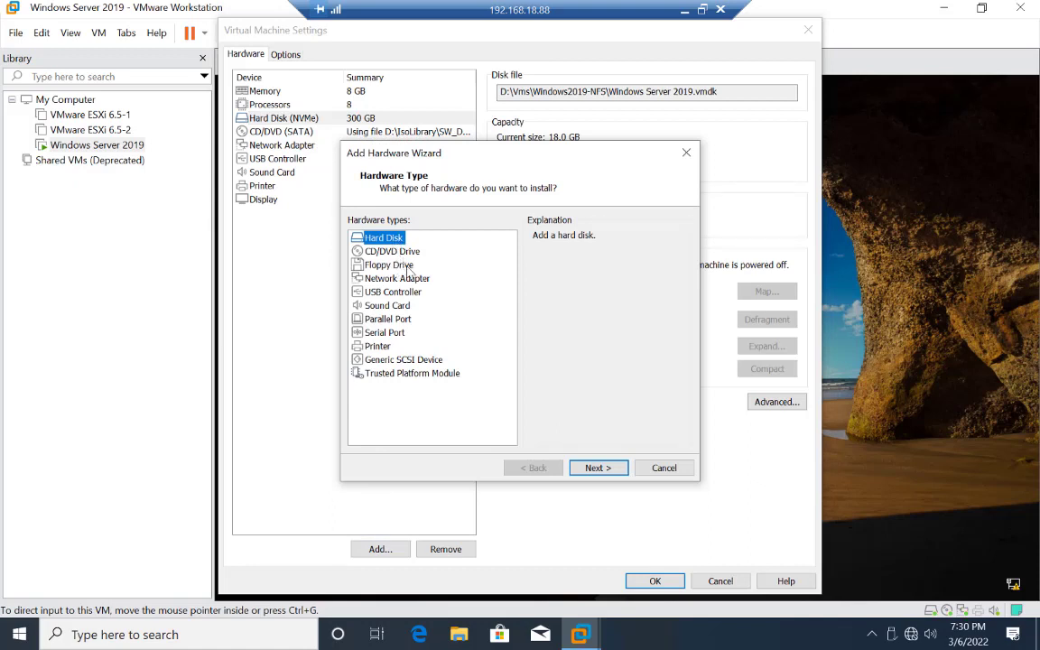
left_click(593, 469)
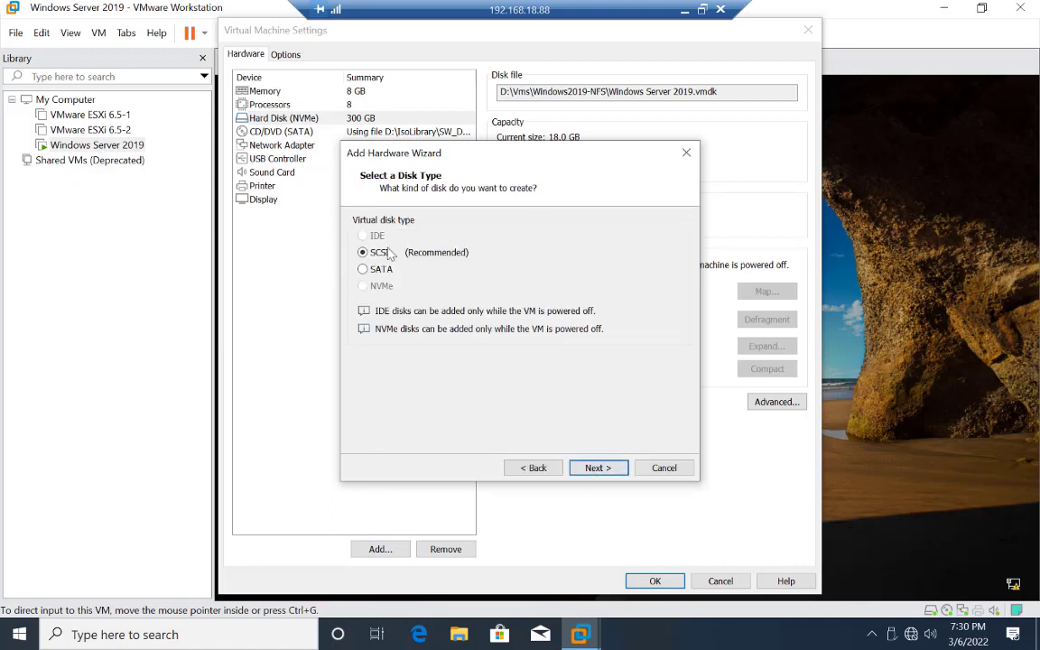
left_click(594, 468)
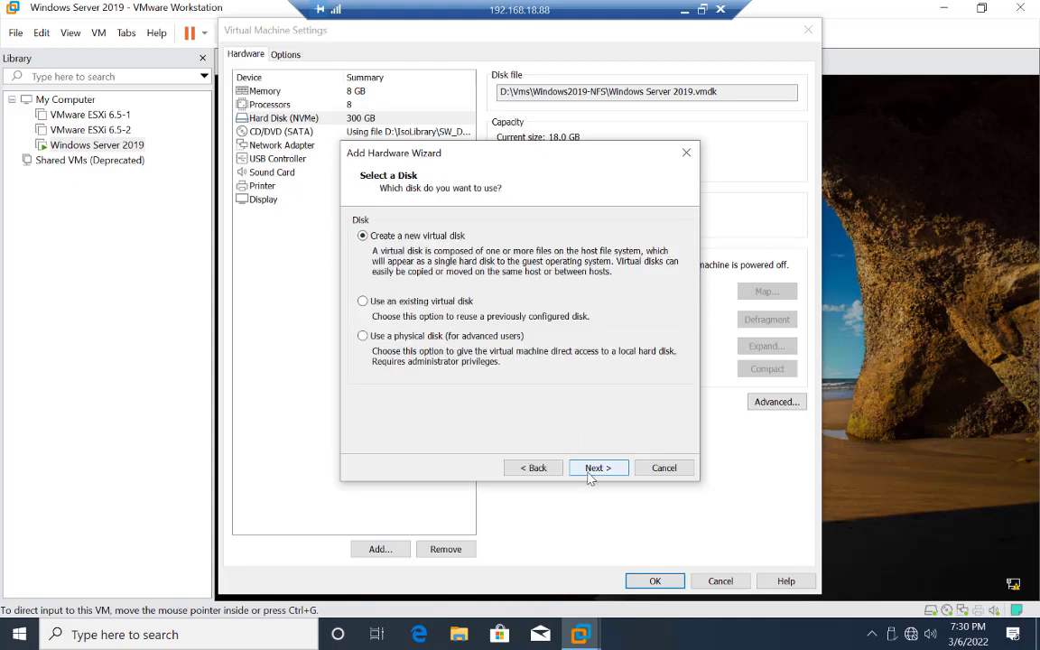
left_click(594, 469)
Step: Set the new disk's maximum size to 50 GB, finish the wizard and save the VM settings
left_click(484, 221)
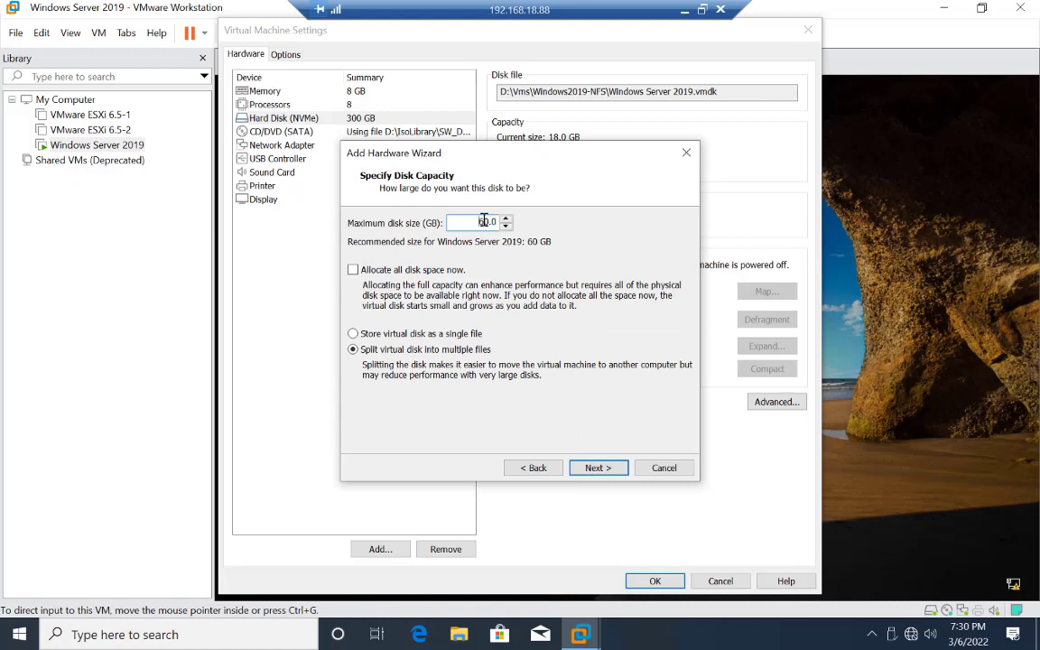
double_click(483, 221)
type("50")
left_click(598, 469)
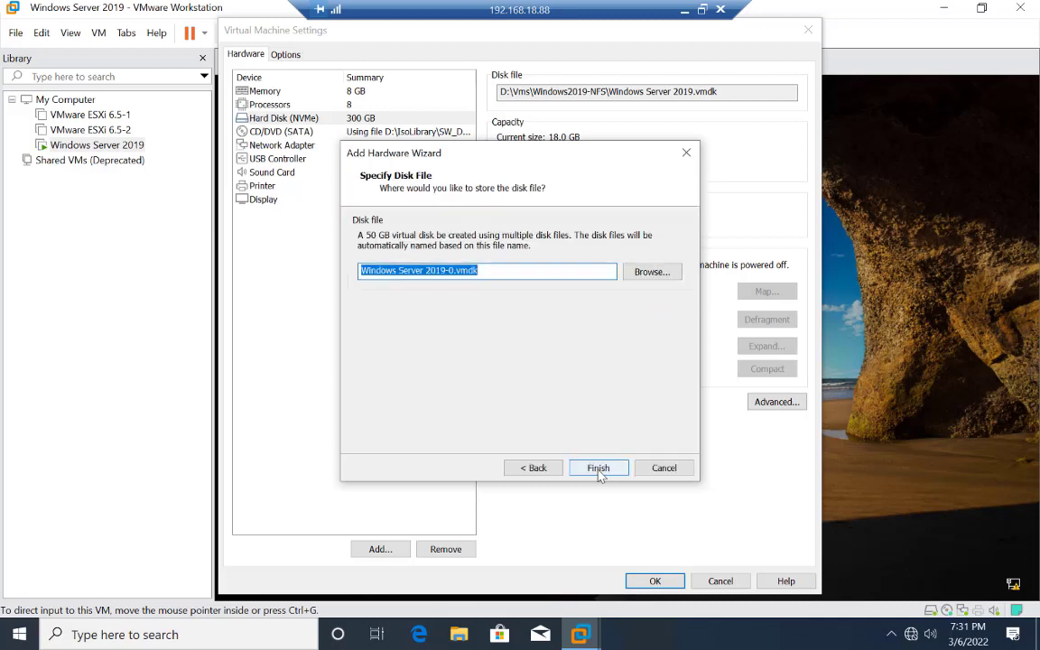
left_click(598, 469)
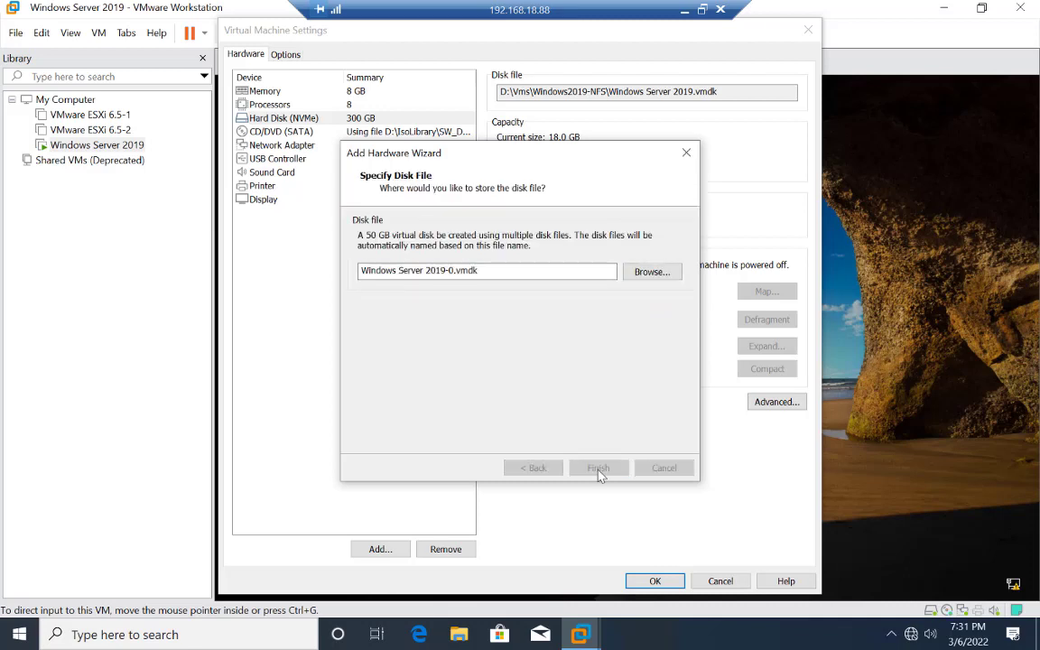
left_click(664, 582)
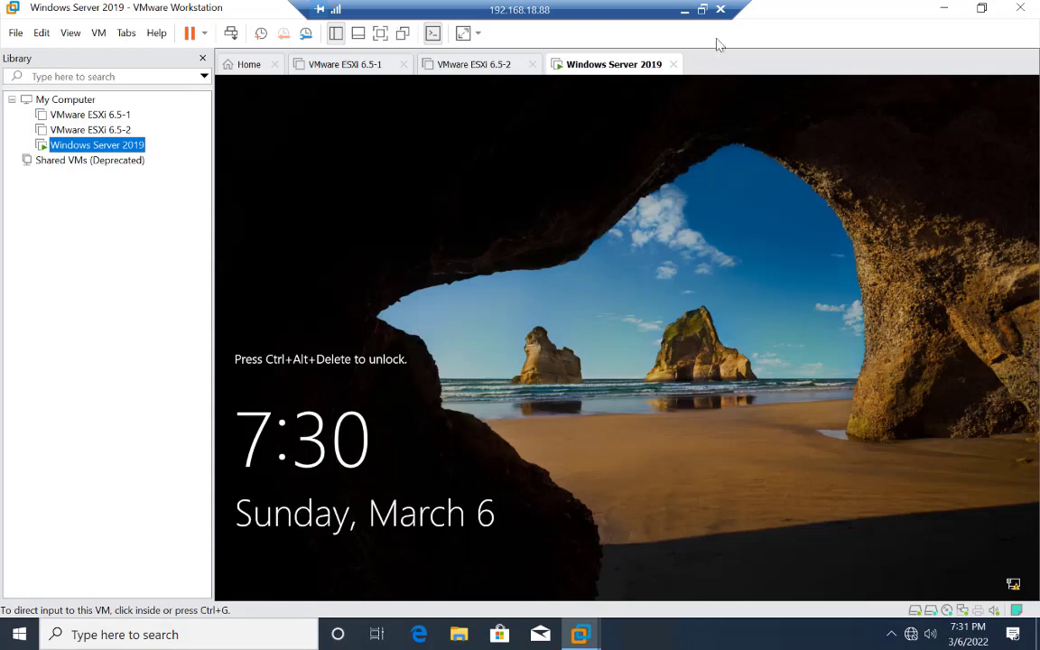
Step: Minimize the z440Win-10 session and switch back to the Hpz440 remote desktop session
left_click(685, 10)
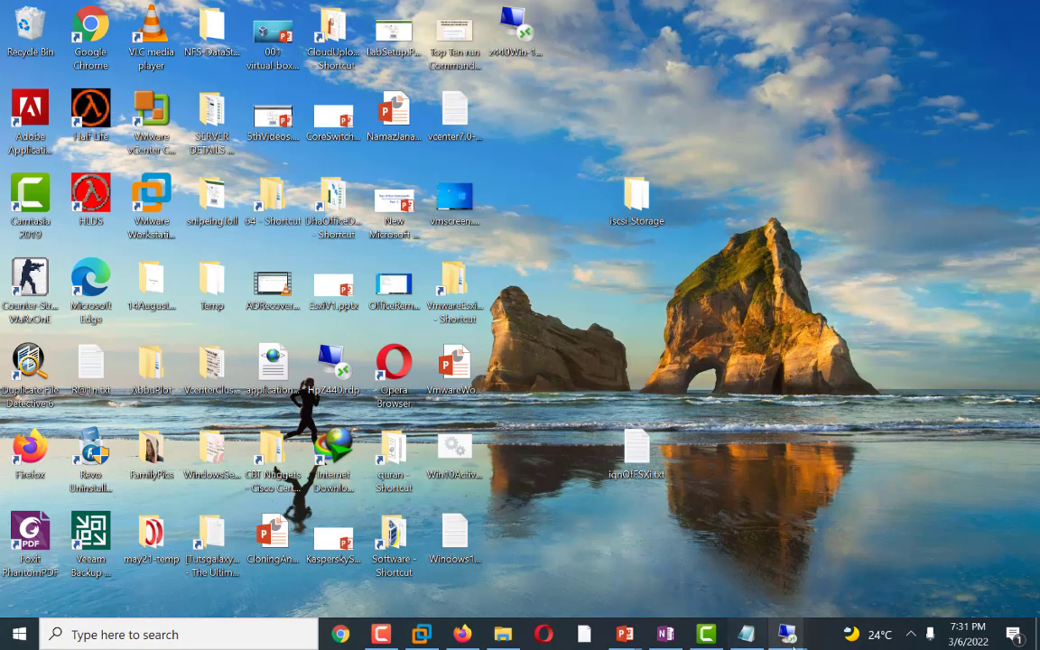
mouse_move(792, 641)
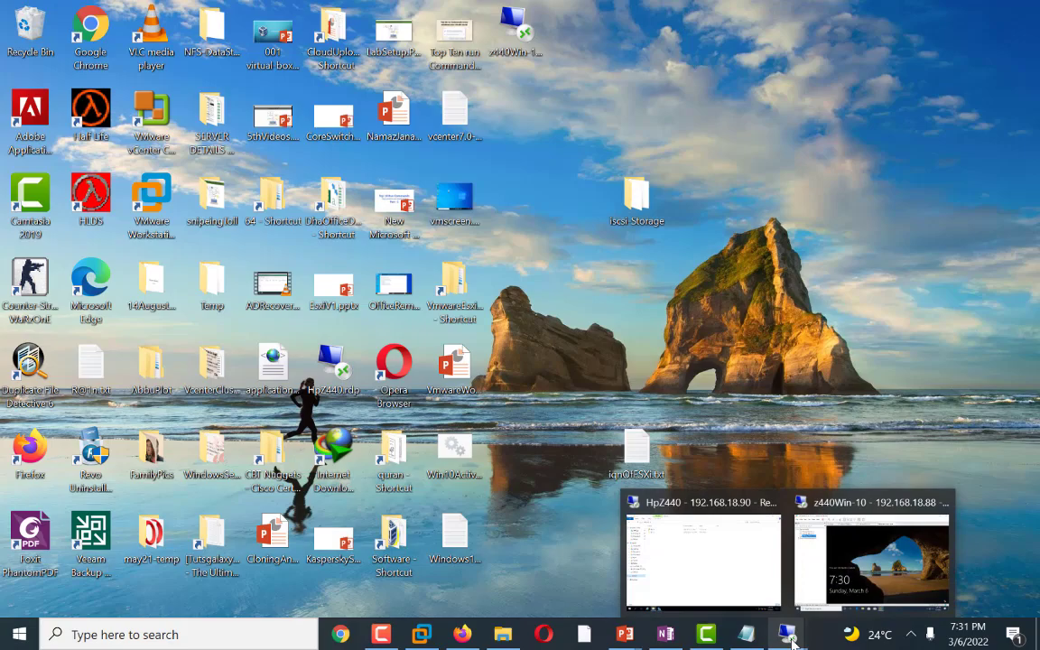
left_click(742, 559)
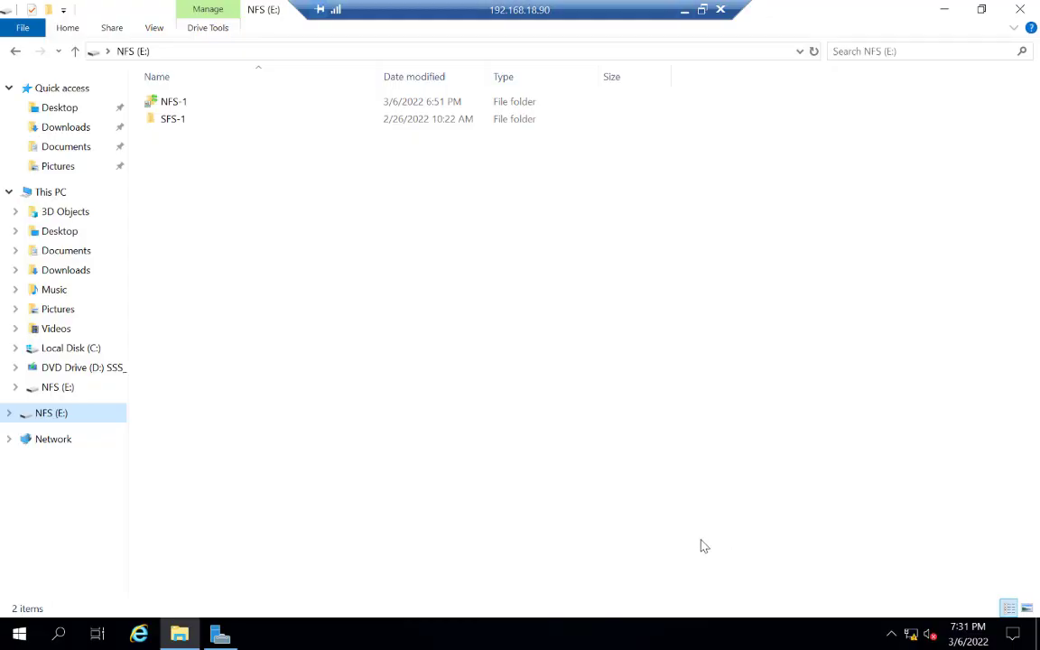
Step: Open Disk Management by running diskmgmt.msc and maximize its window
left_click(59, 633)
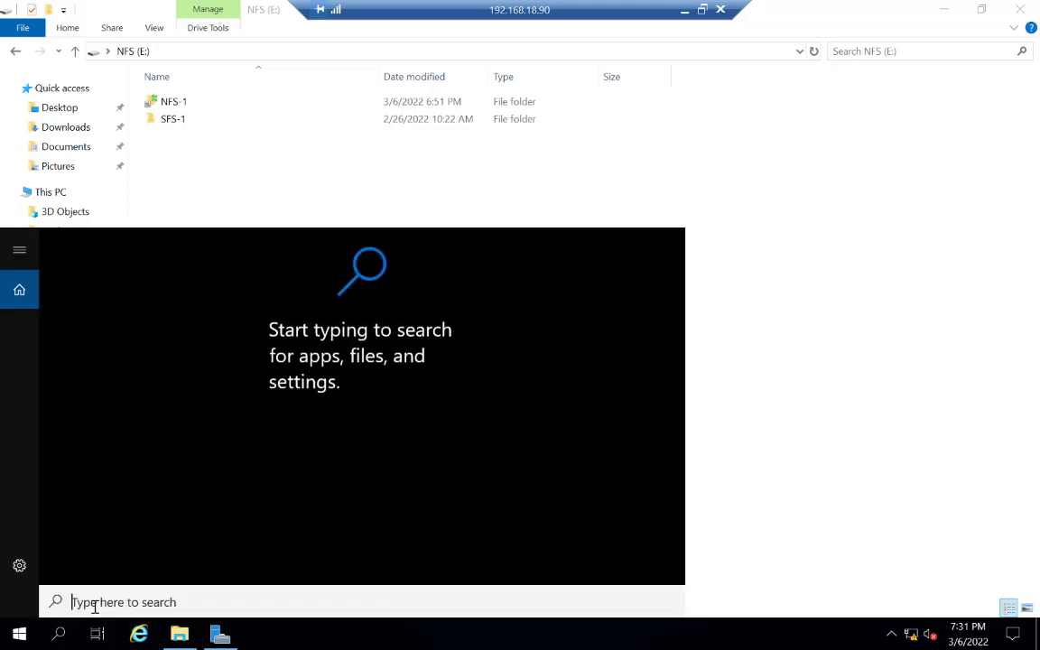
type("dis")
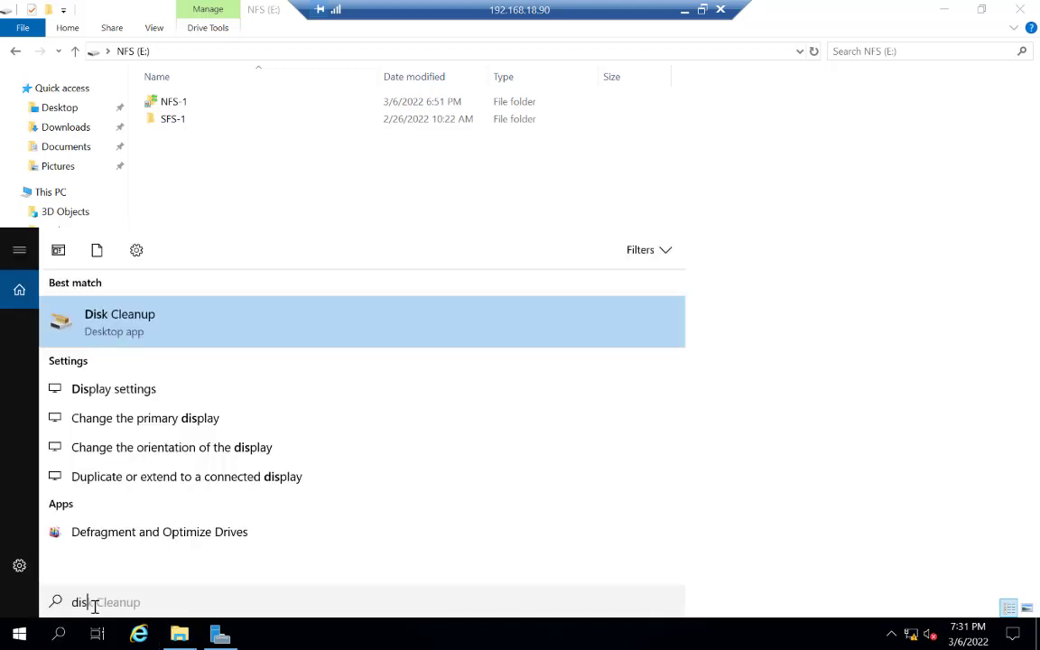
type("km")
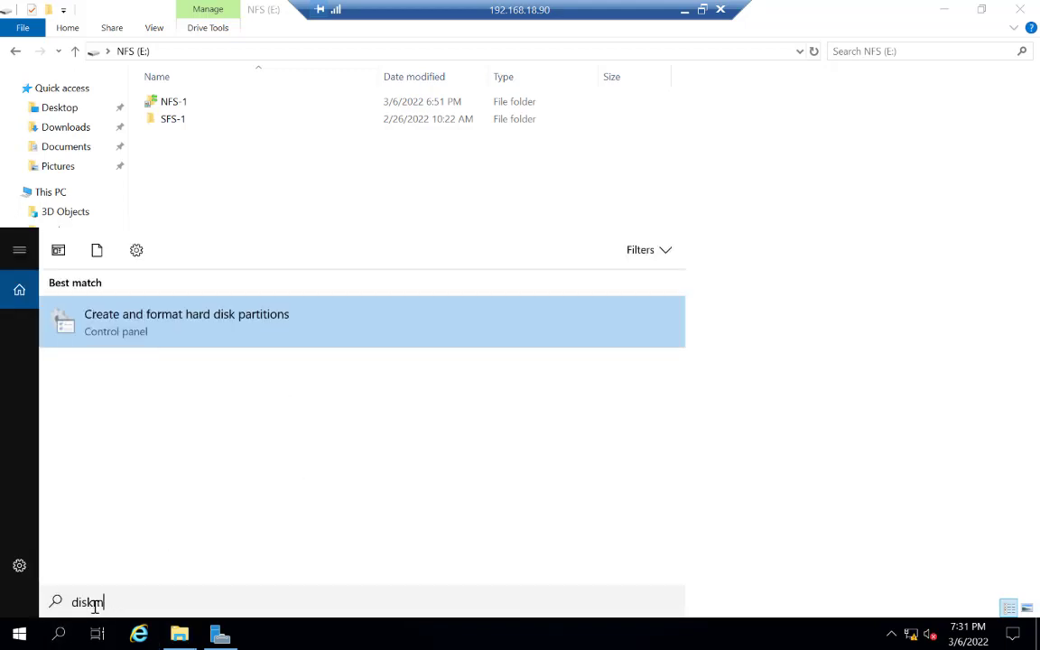
type("gmt.msc")
key("Return")
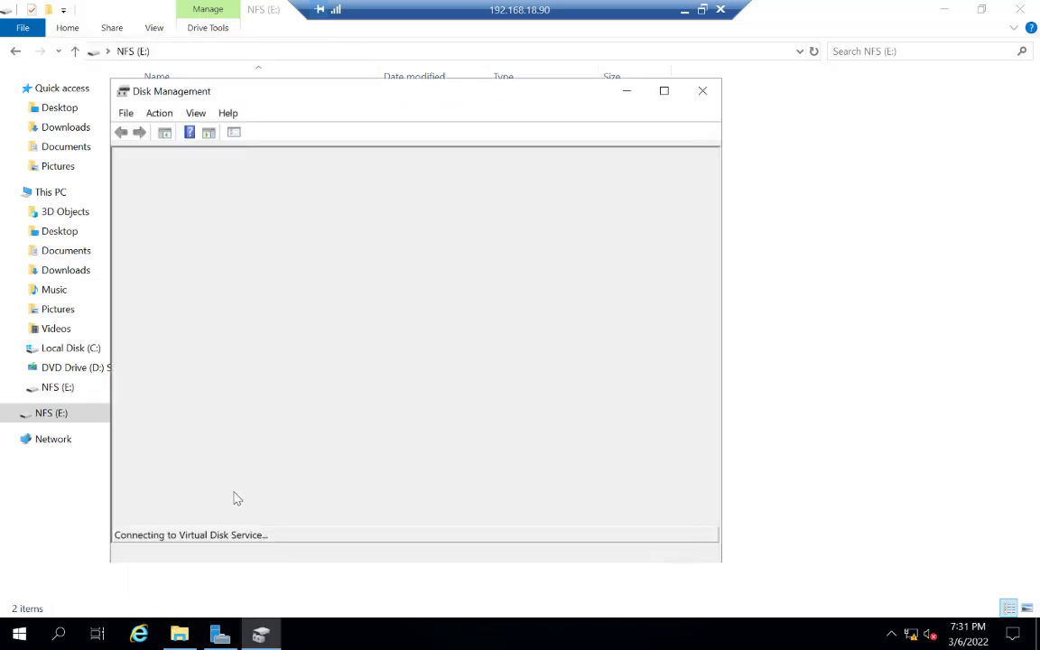
left_click(663, 91)
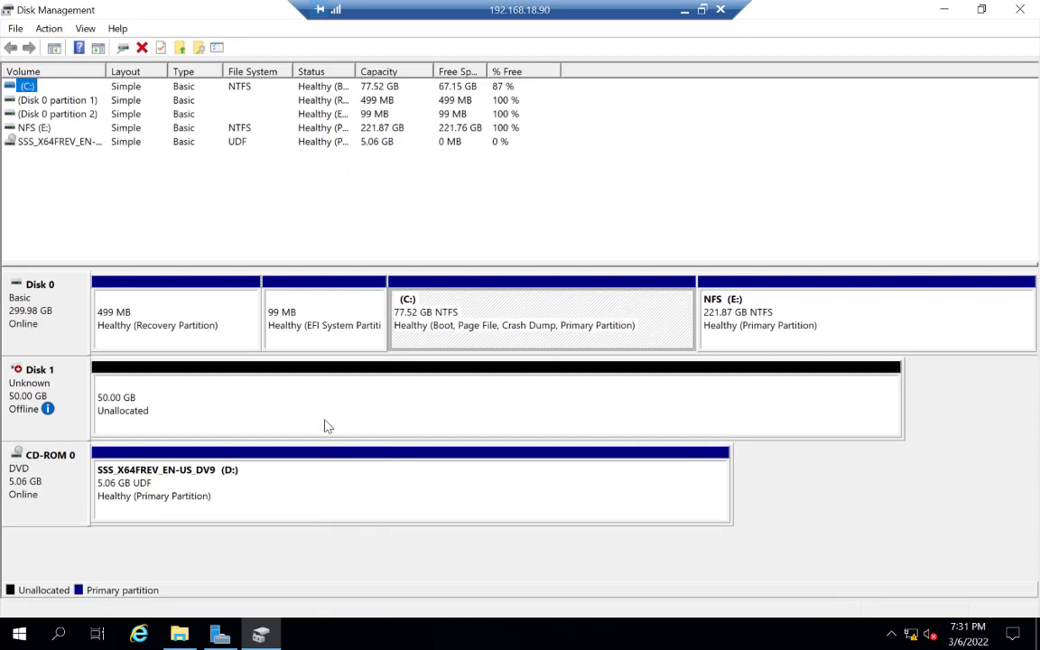
Step: Bring the new 50 GB Disk 1 online and initialize it with the GPT partition style
left_click(278, 424)
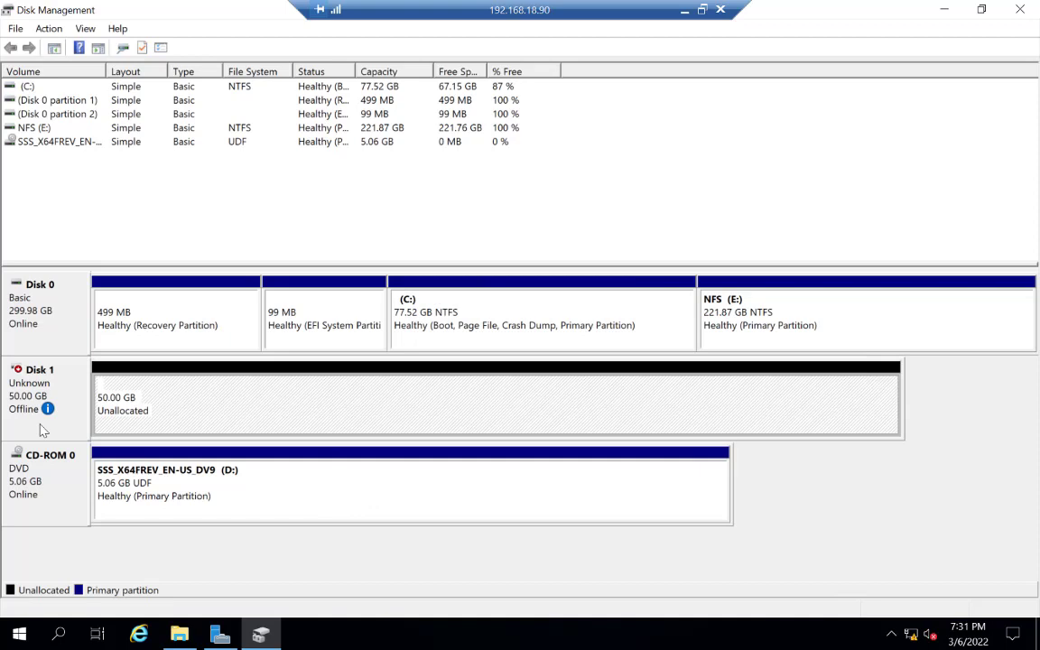
mouse_move(40, 386)
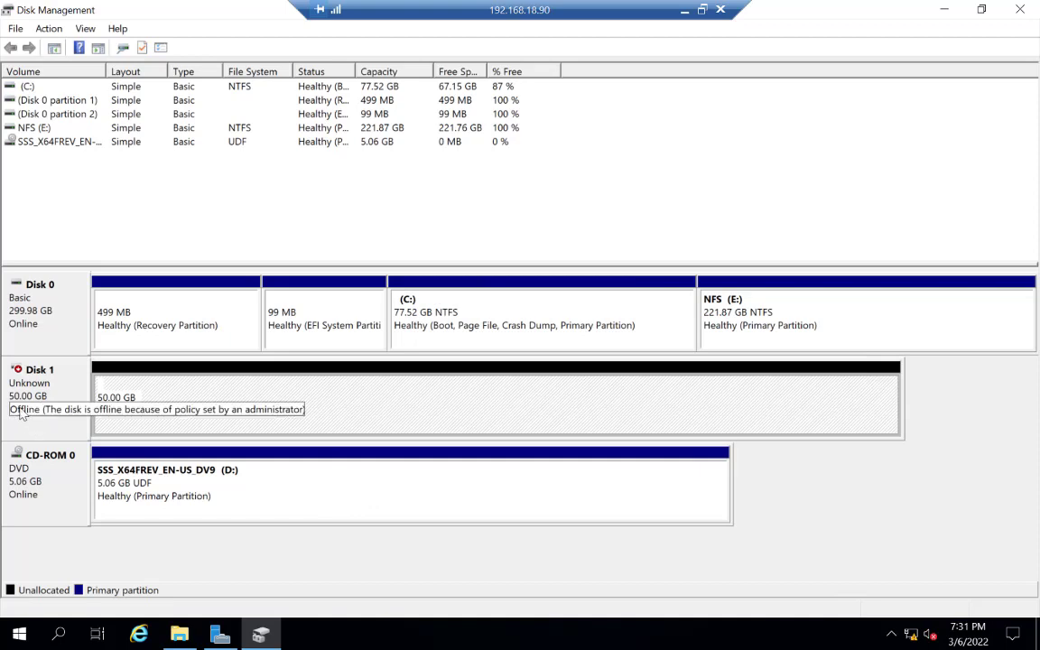
right_click(56, 388)
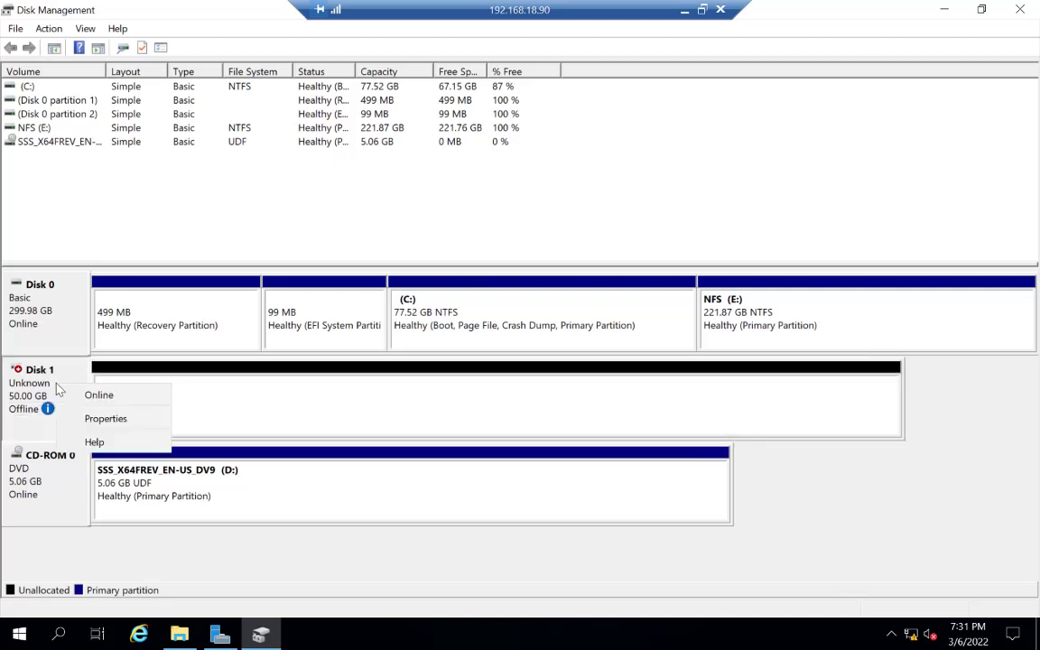
left_click(88, 396)
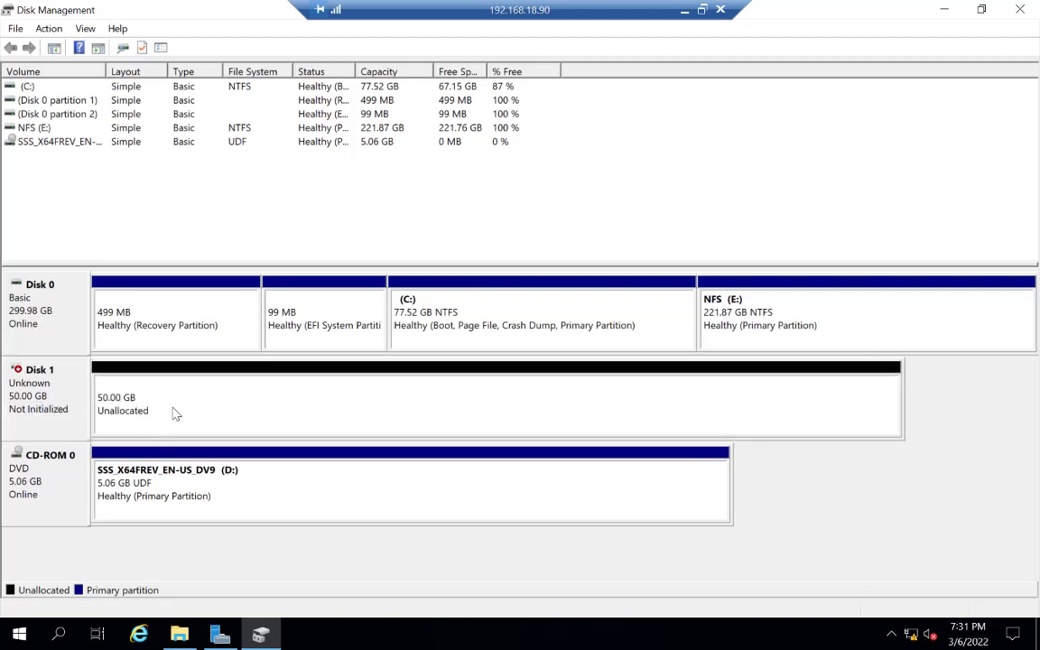
right_click(44, 399)
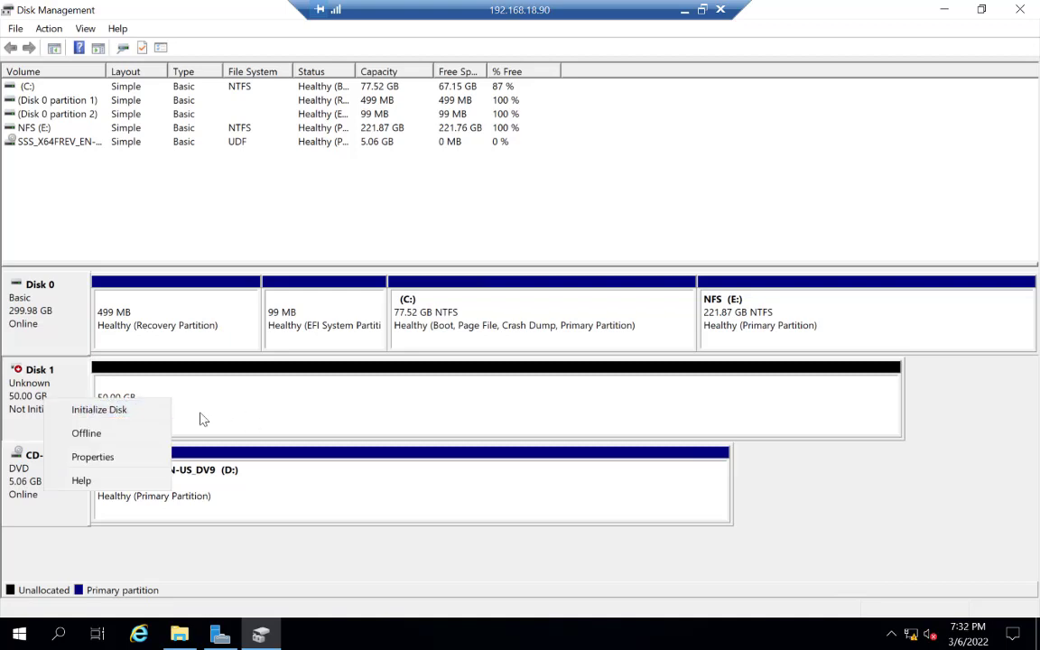
left_click(87, 410)
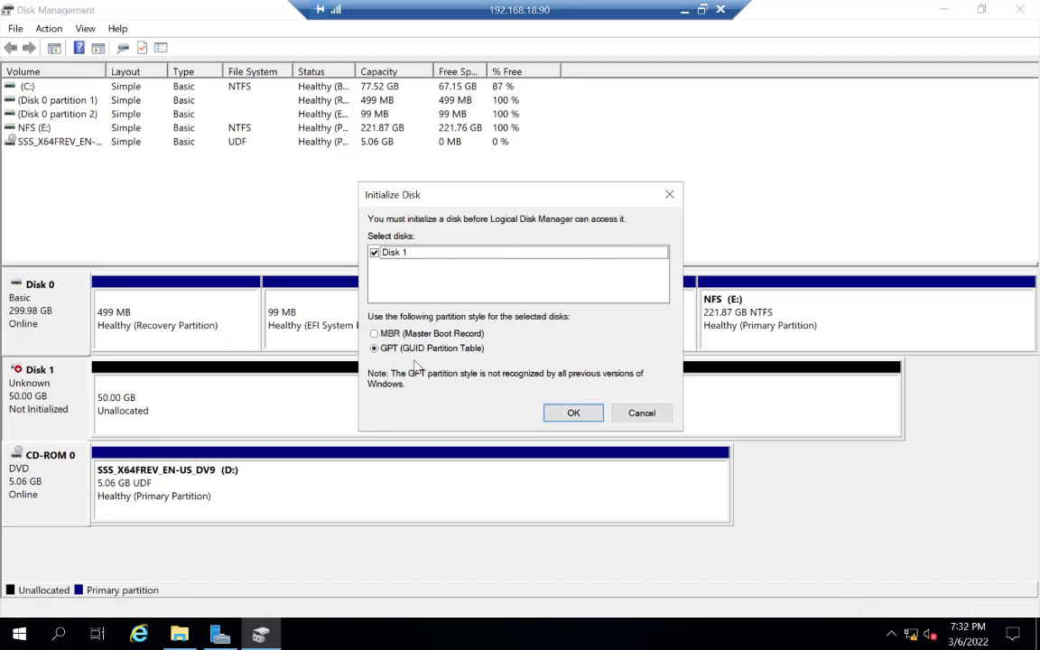
left_click(572, 414)
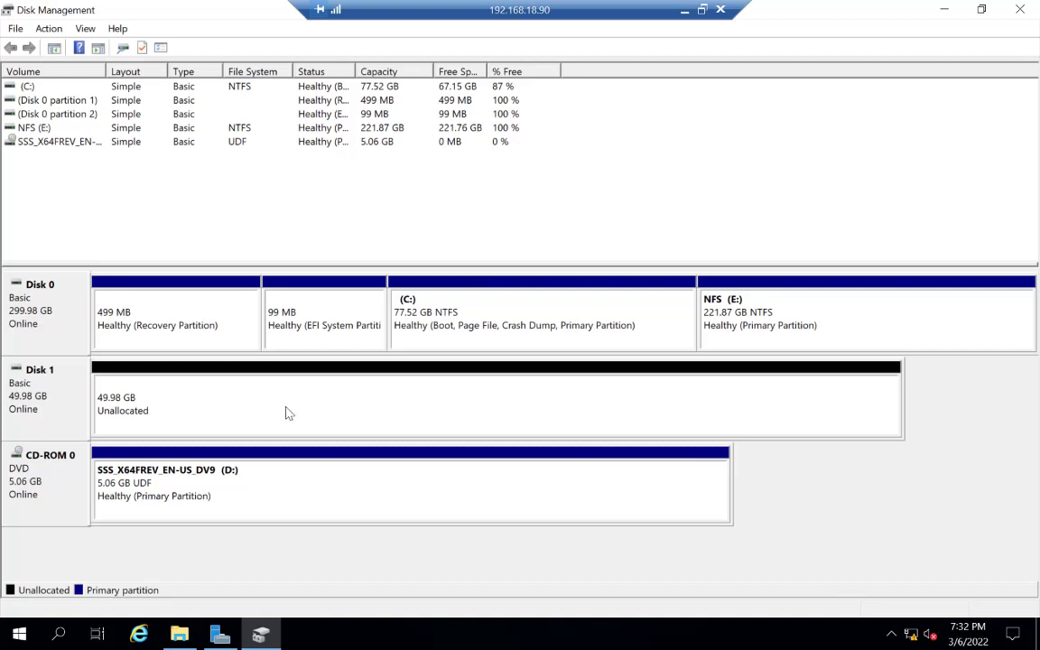
Step: Create a new simple volume on Disk 1 using the full size, drive letter F and NTFS quick format
right_click(118, 408)
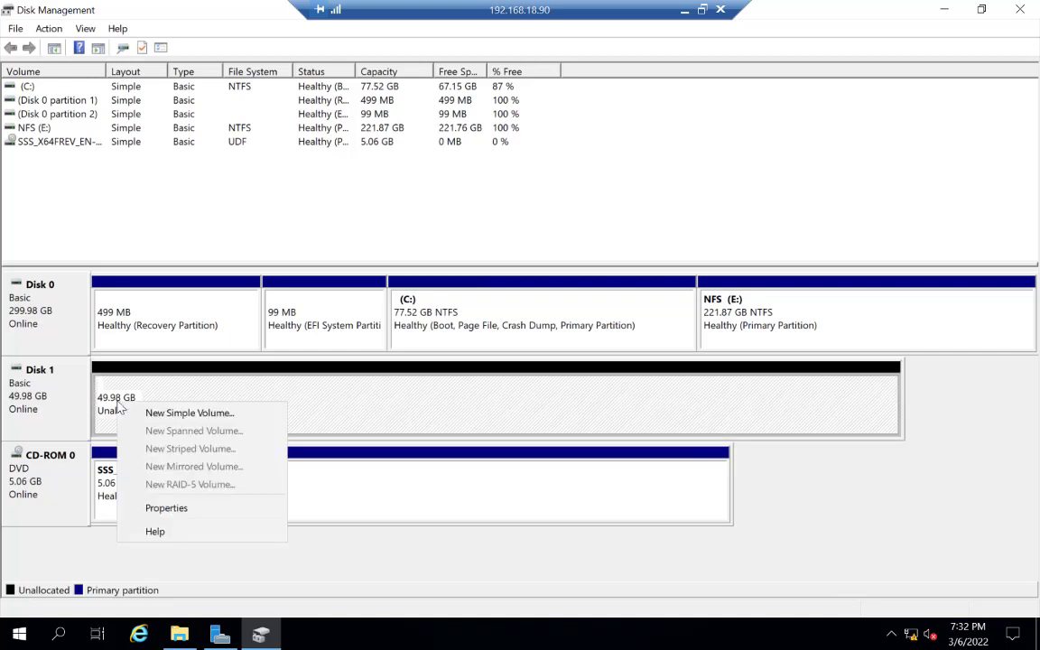
left_click(172, 414)
left_click(316, 378)
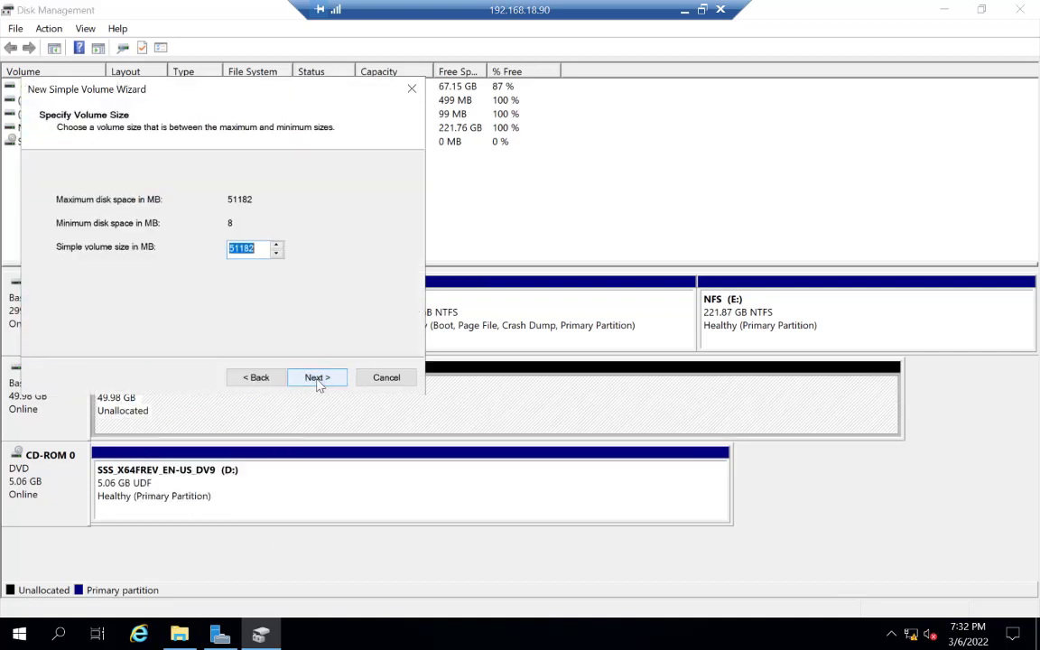
left_click(315, 378)
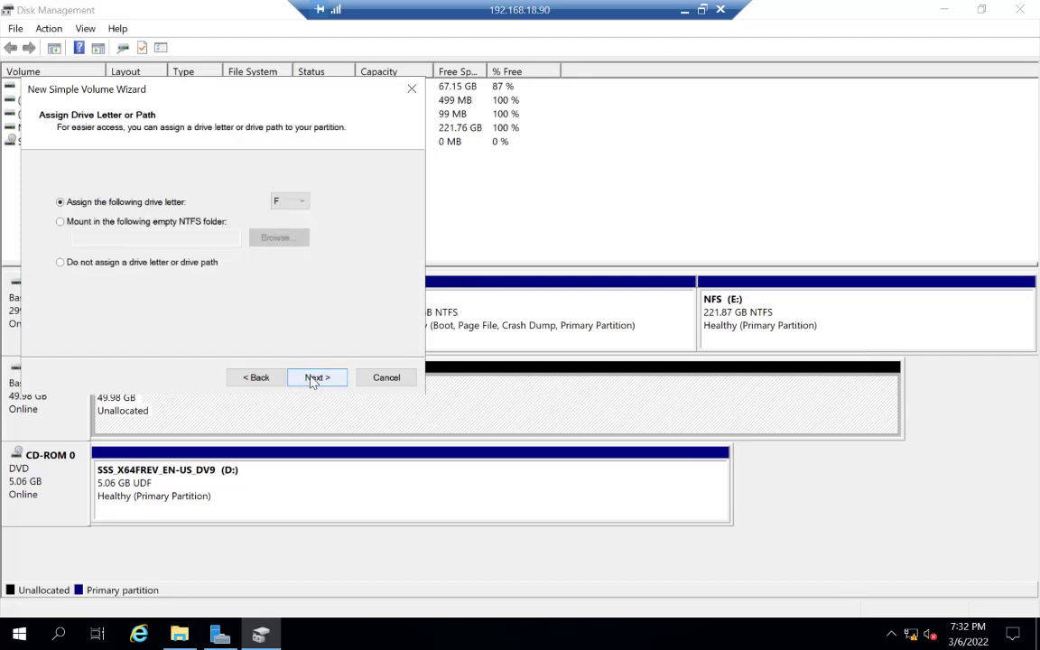
left_click(313, 381)
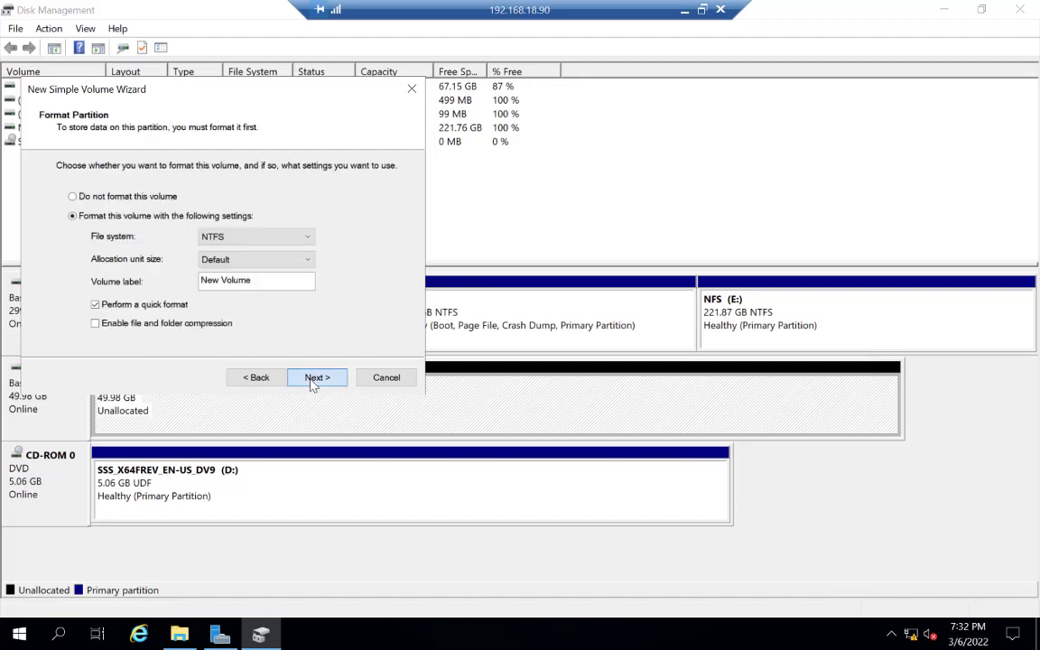
left_click(313, 377)
left_click(311, 380)
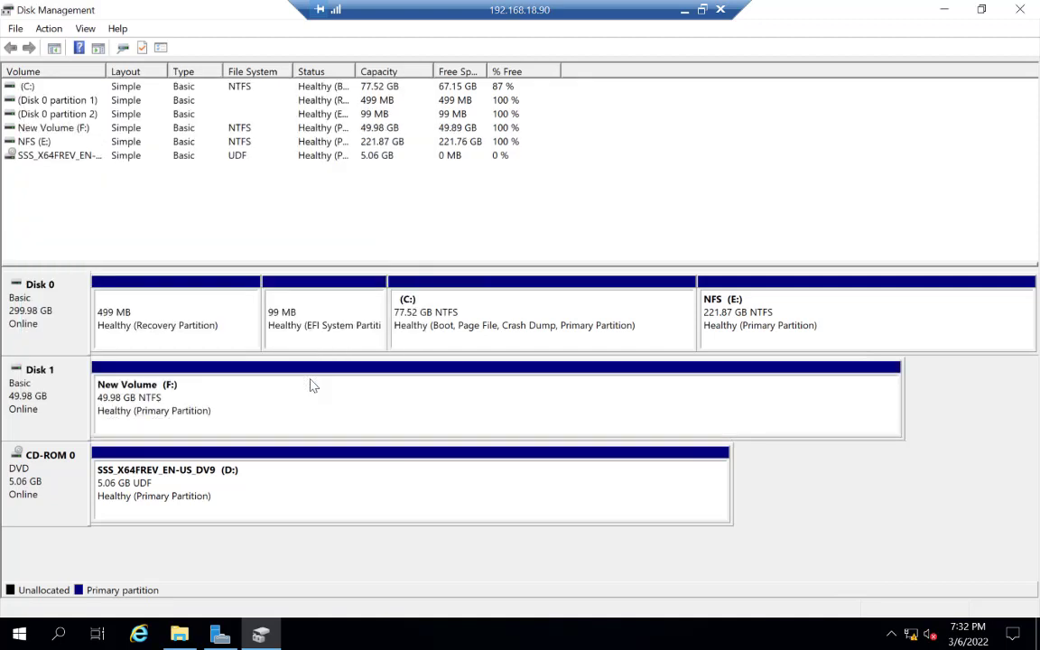
Step: Rename the F: volume's label to iscsi-target in its properties and apply the change
right_click(128, 366)
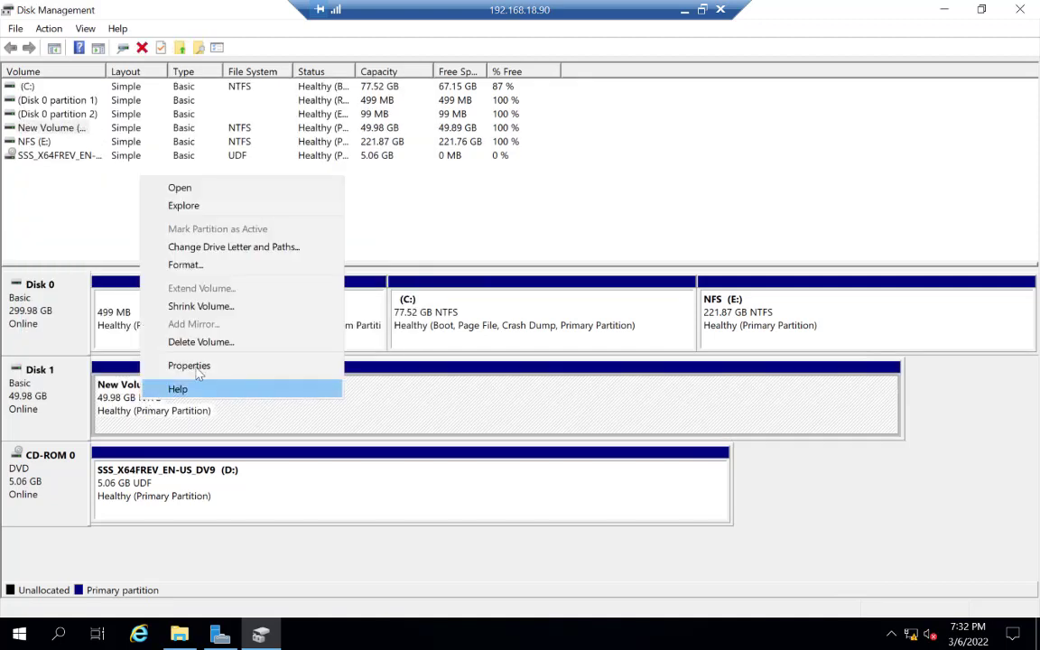
left_click(197, 370)
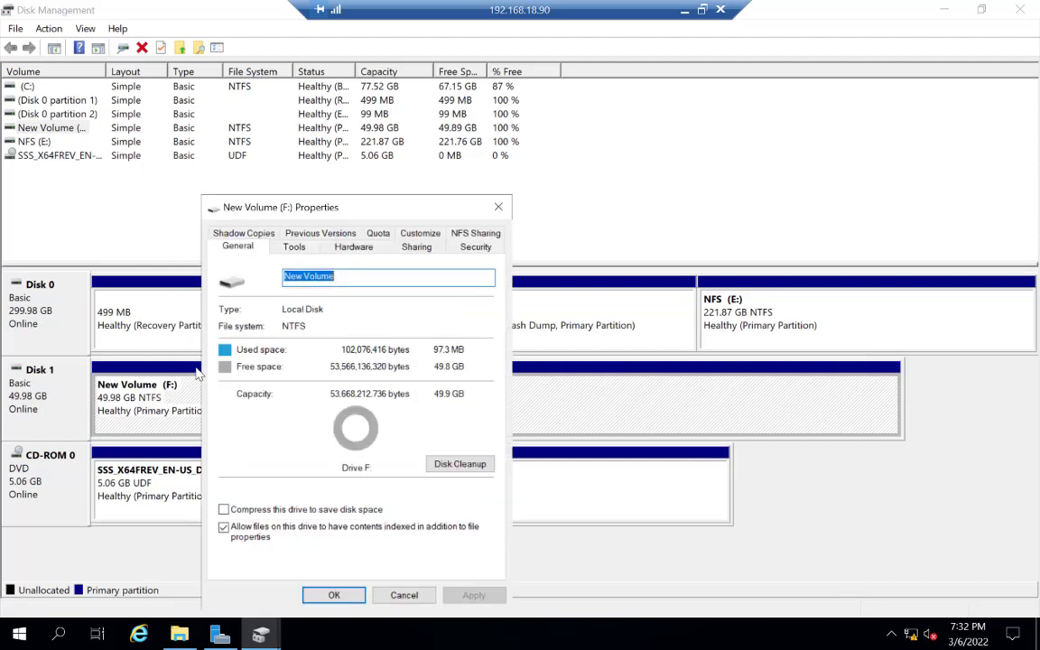
double_click(348, 278)
left_click_drag(349, 278, 205, 270)
type("i")
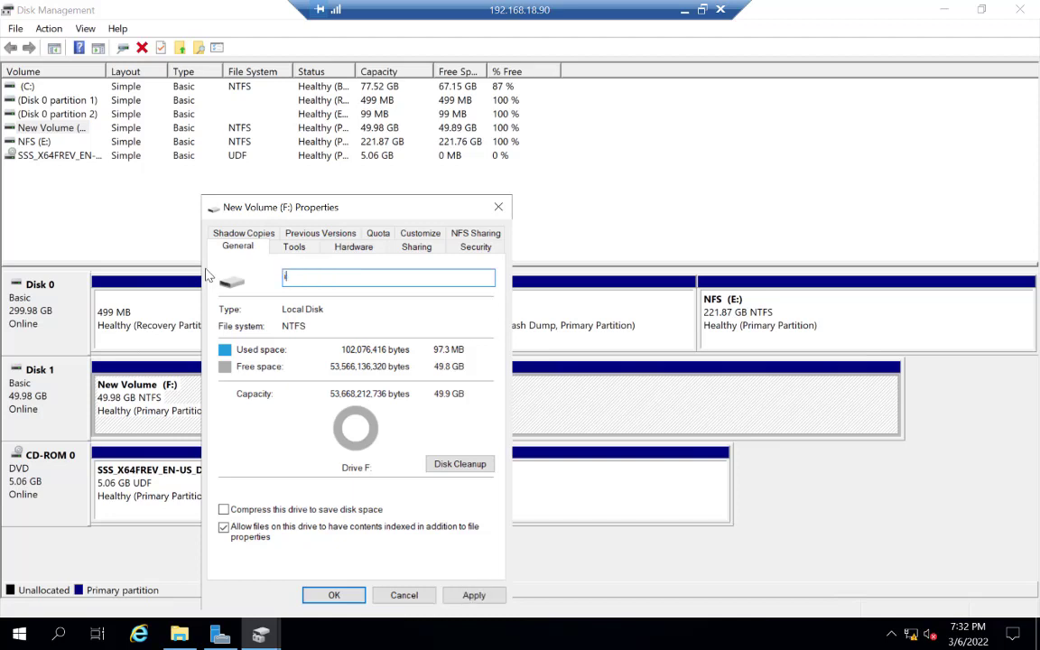
type("scsi")
type("-targent")
key("BackSpace")
key("BackSpace")
type("t")
left_click(474, 594)
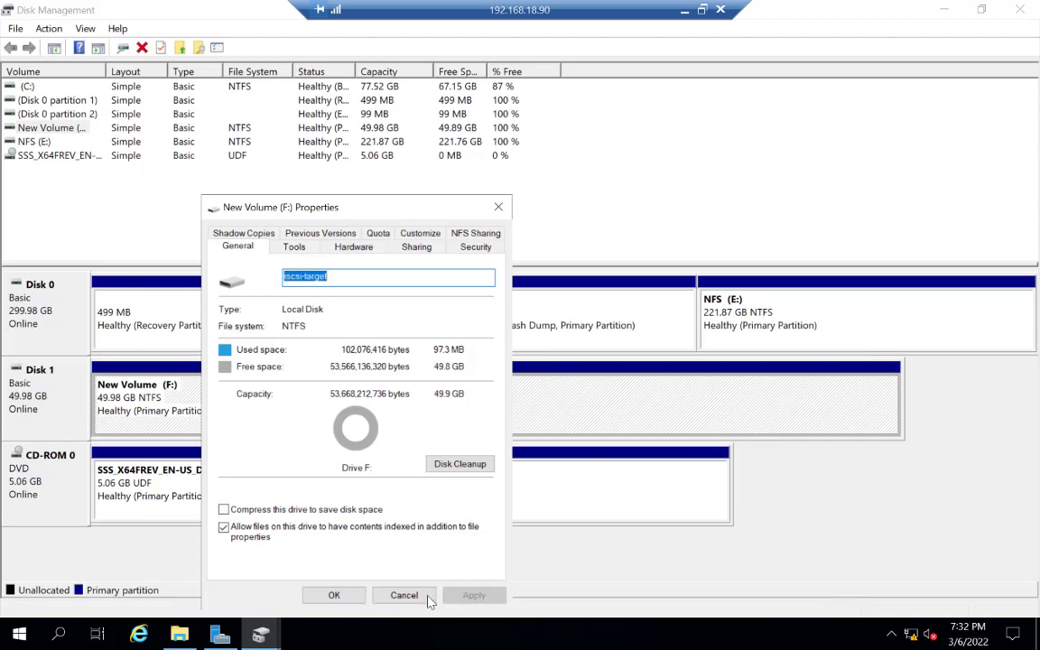
left_click(331, 595)
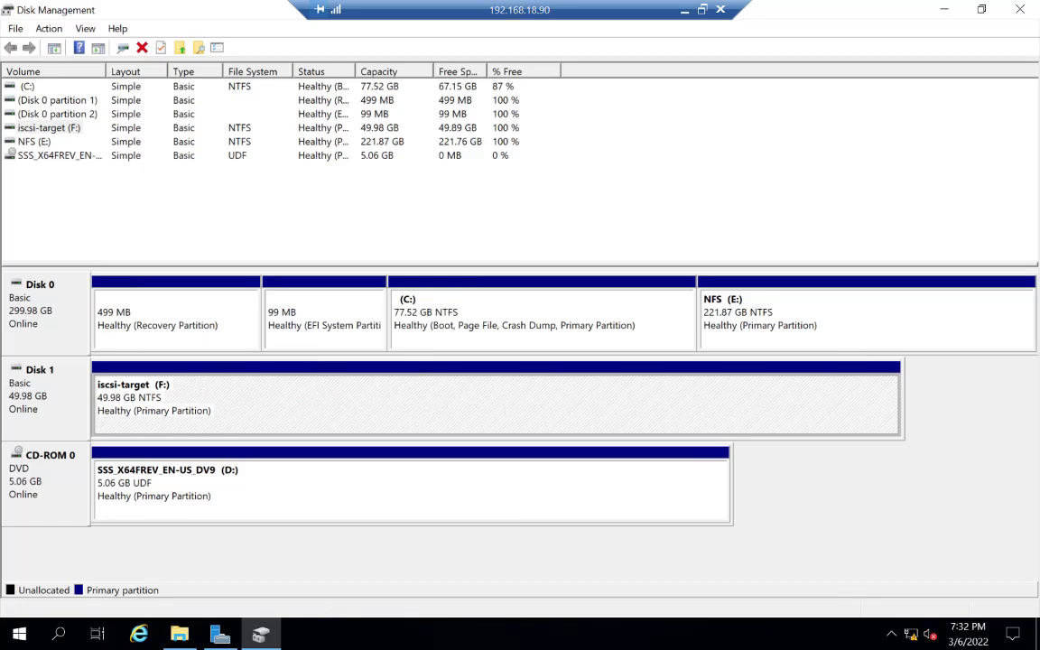
Step: Close Disk Management and open the iscsi-target (F:) drive from This PC to check it, then minimize the window
left_click(1023, 10)
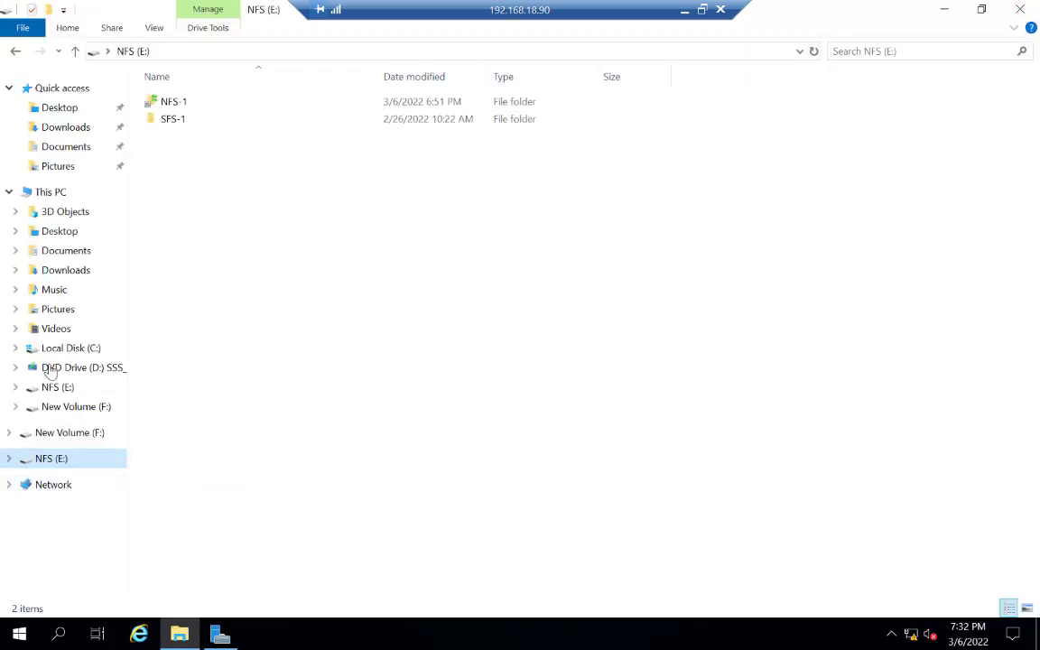
left_click(53, 193)
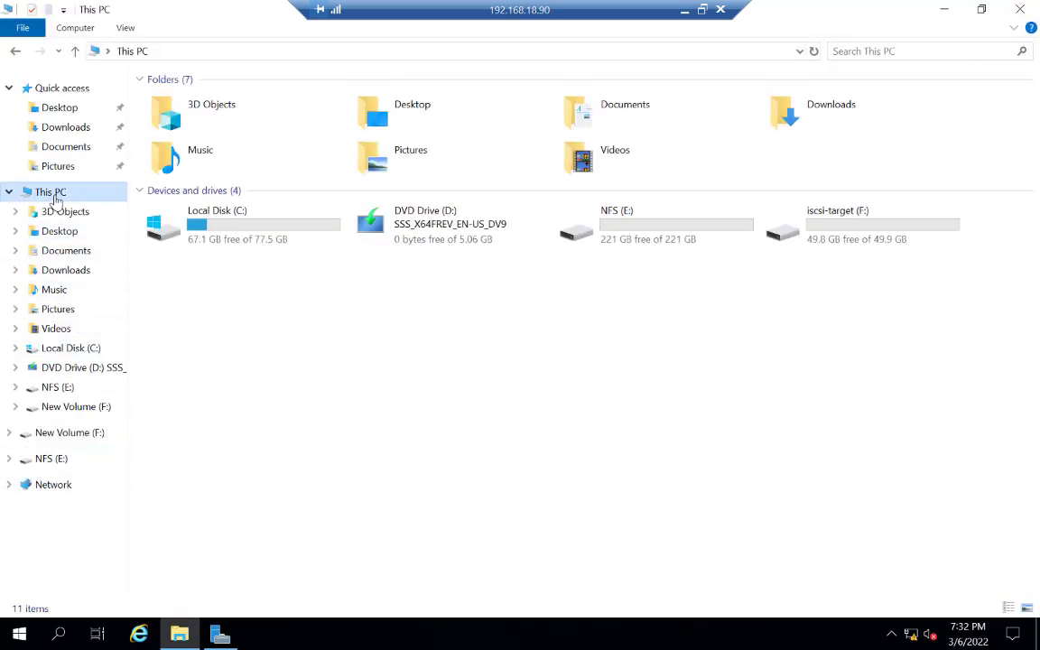
double_click(859, 215)
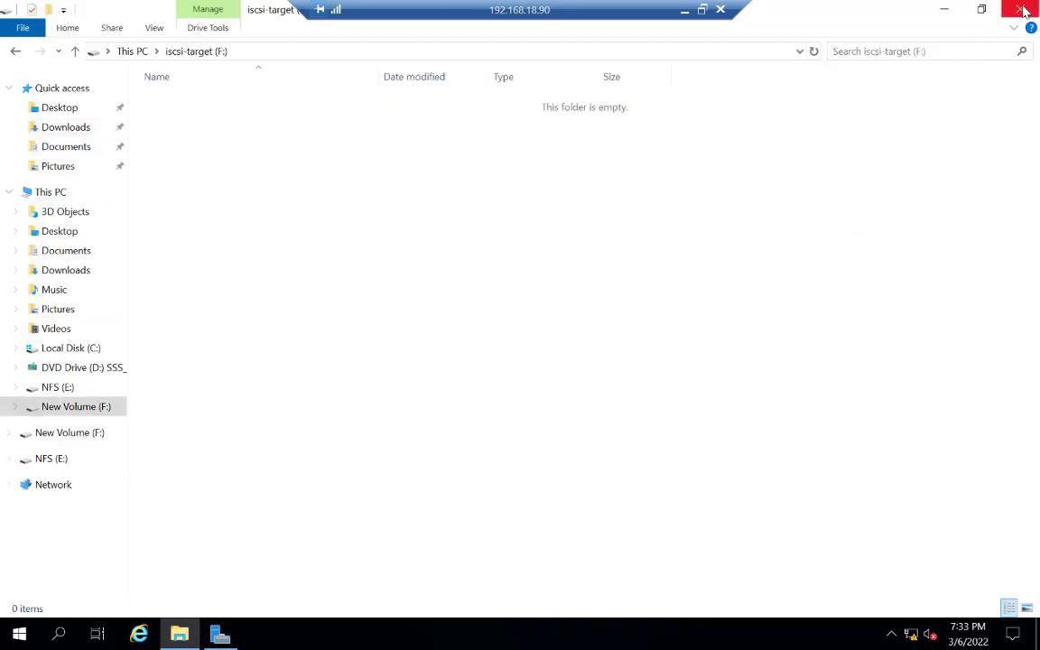
left_click(943, 9)
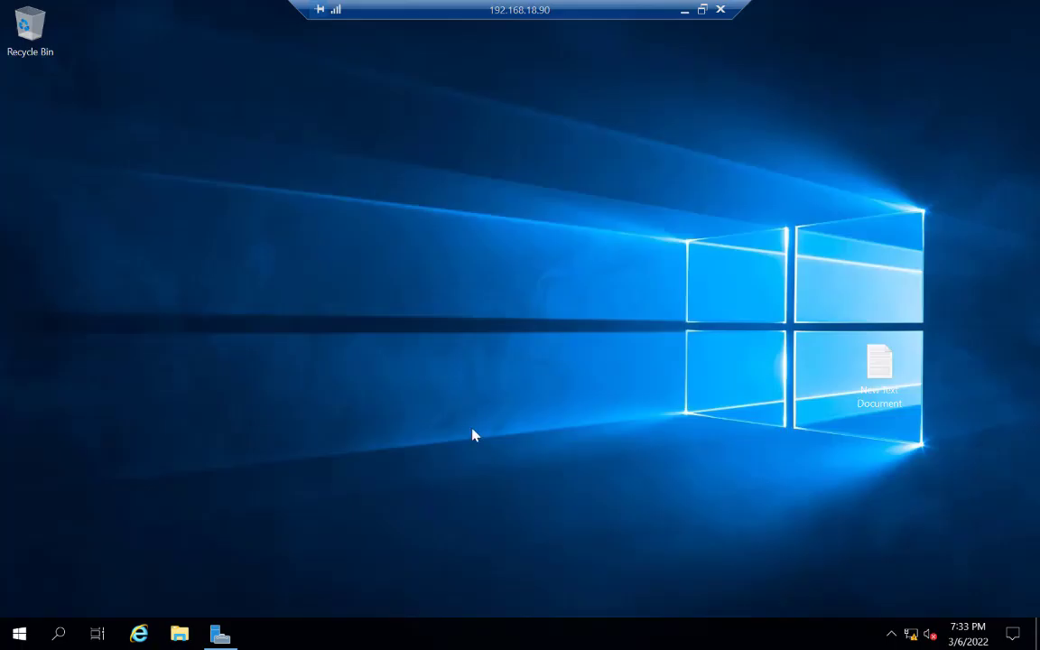
Step: Start the Add Roles and Features wizard for a role-based installation on the WinSrvNfs server
left_click(221, 633)
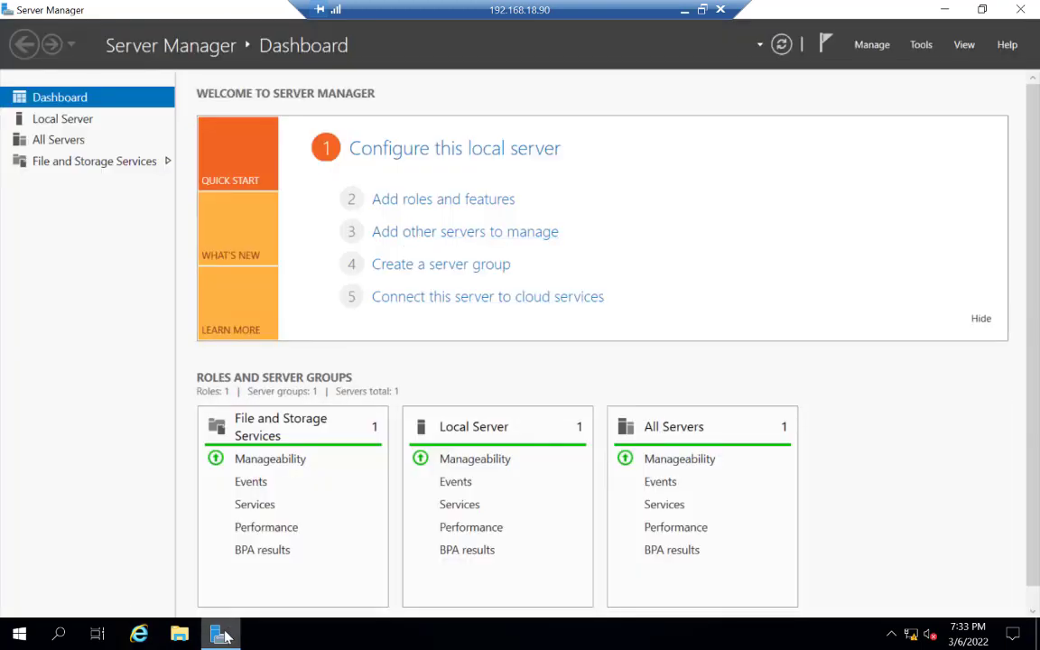
mouse_move(226, 637)
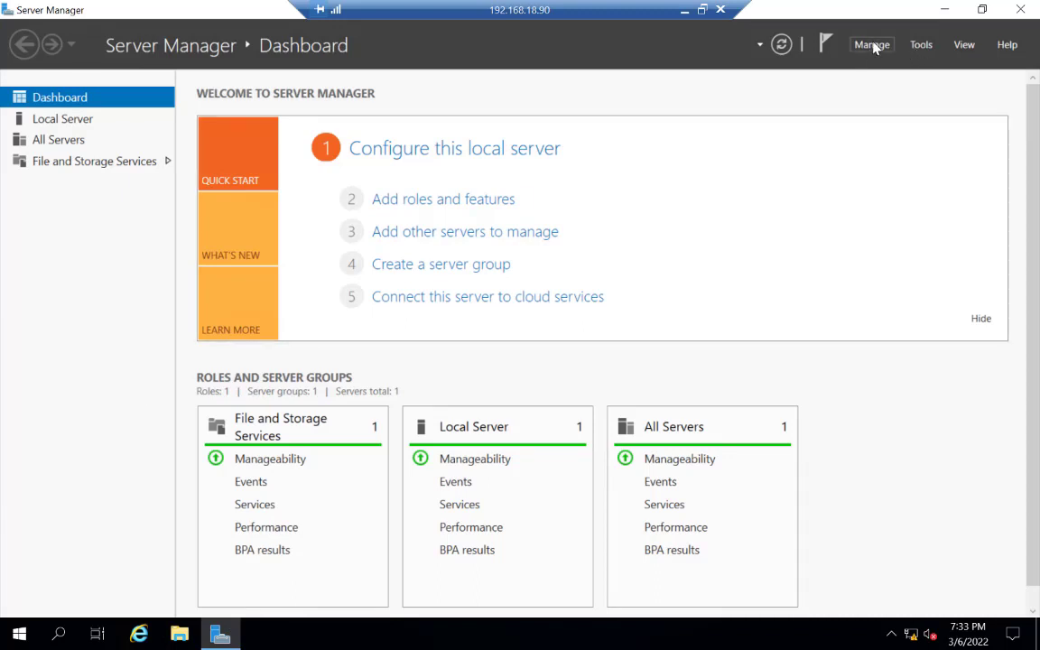
left_click(453, 200)
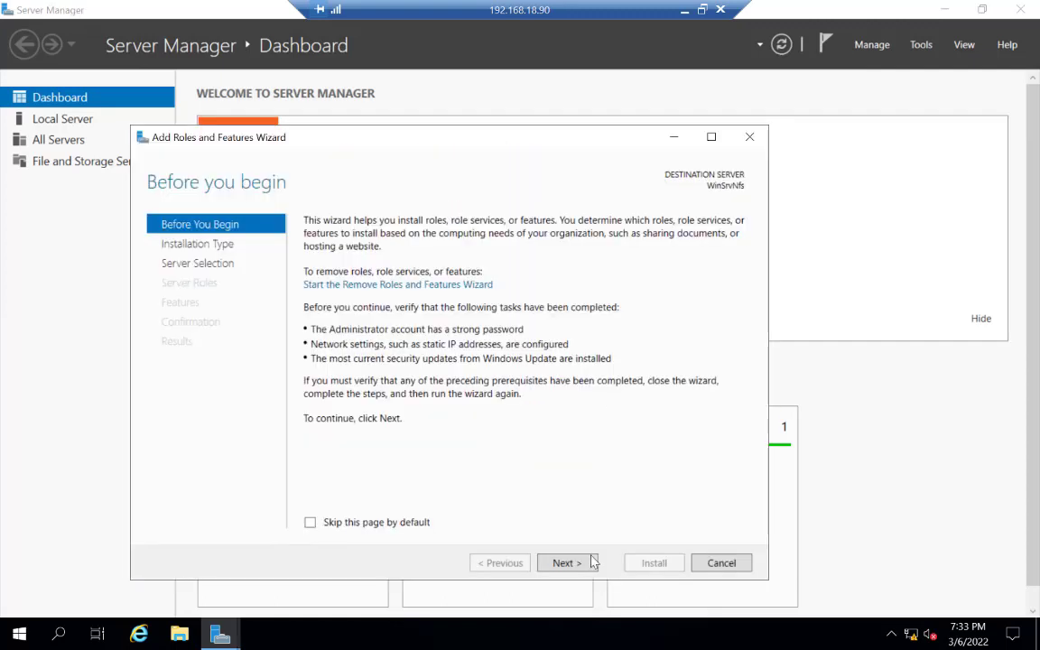
left_click(567, 568)
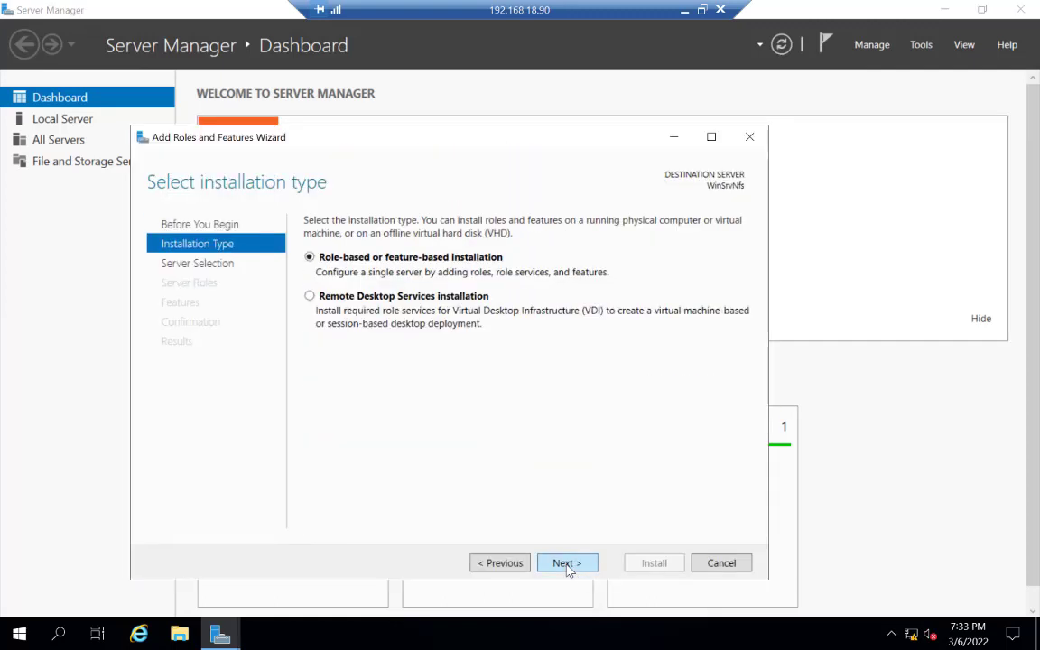
left_click(566, 563)
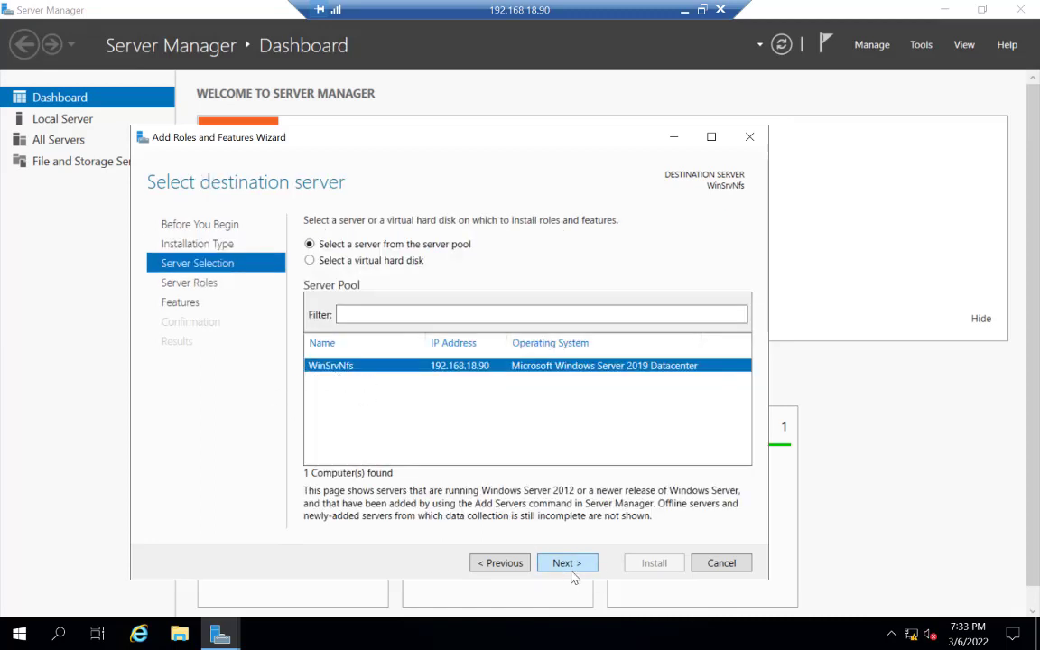
left_click(563, 563)
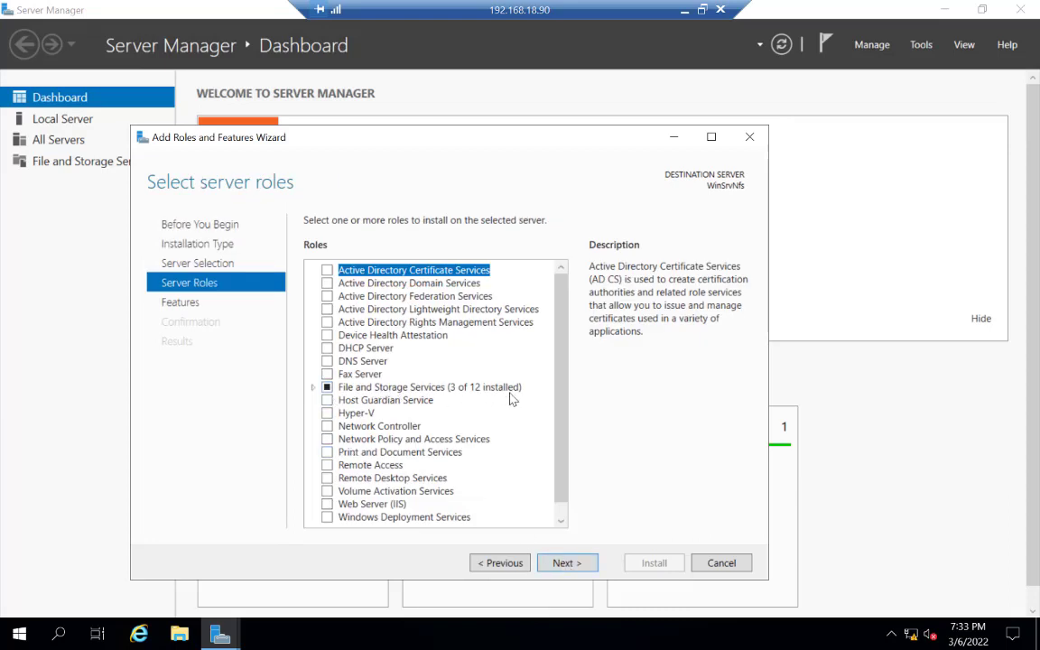
Step: Select the iSCSI Target Server role service under File and iSCSI Services and install it, skipping the features page
left_click(315, 388)
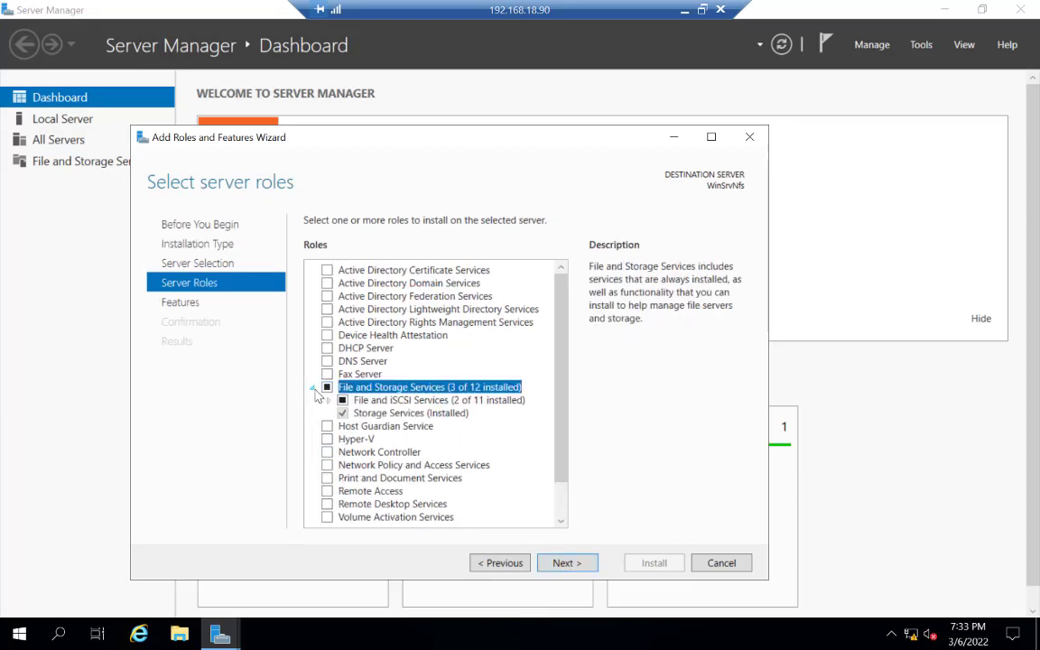
left_click(328, 401)
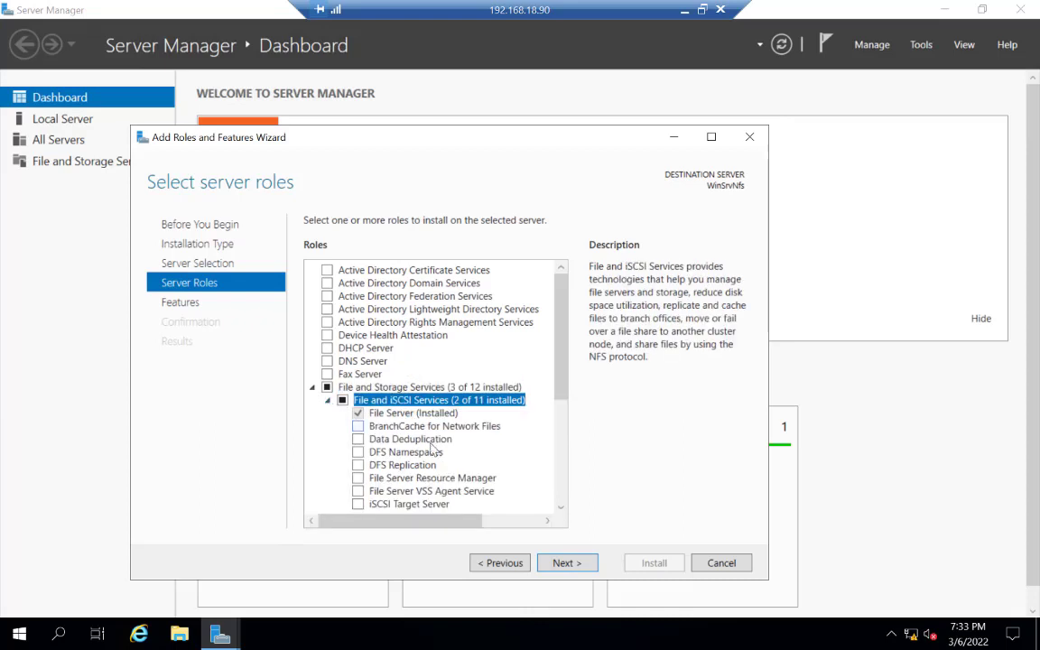
left_click(560, 508)
left_click(560, 507)
left_click(559, 508)
left_click(560, 507)
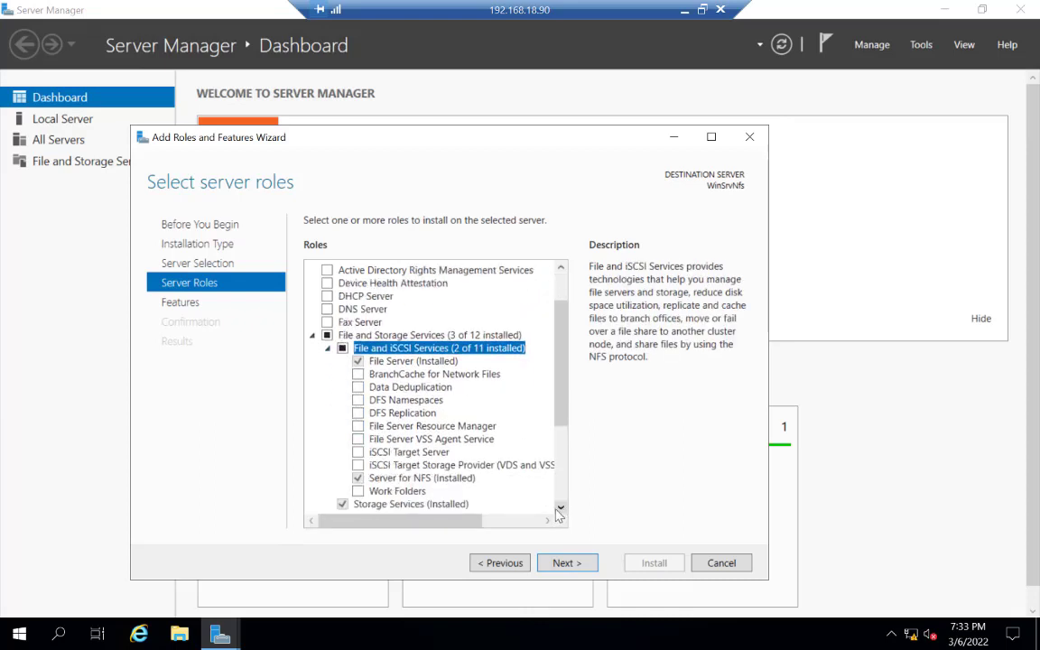
left_click(359, 453)
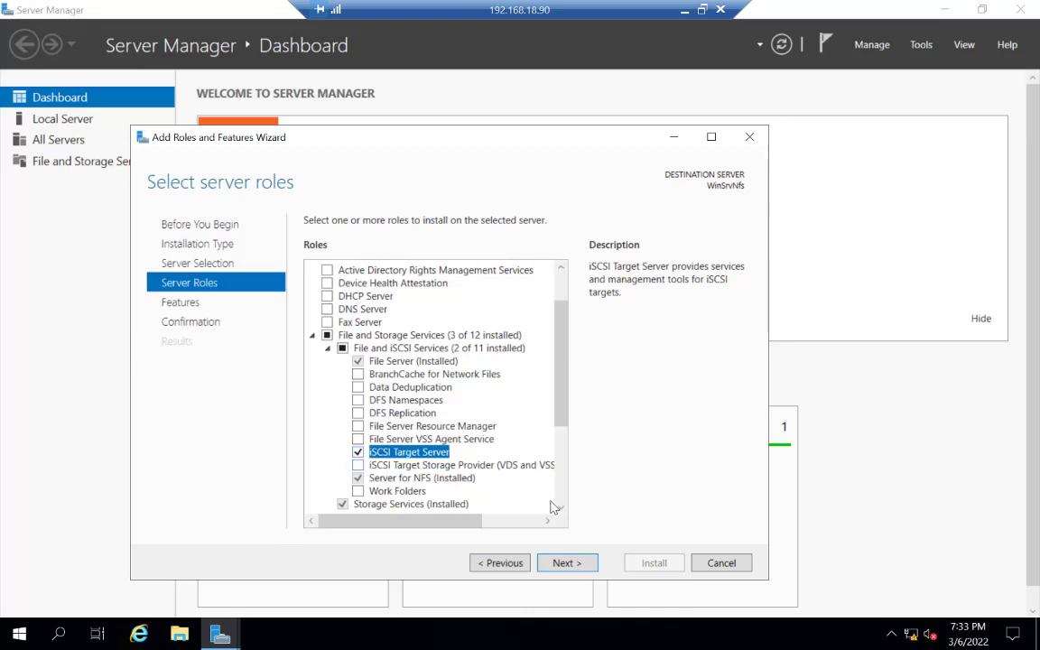
left_click(572, 567)
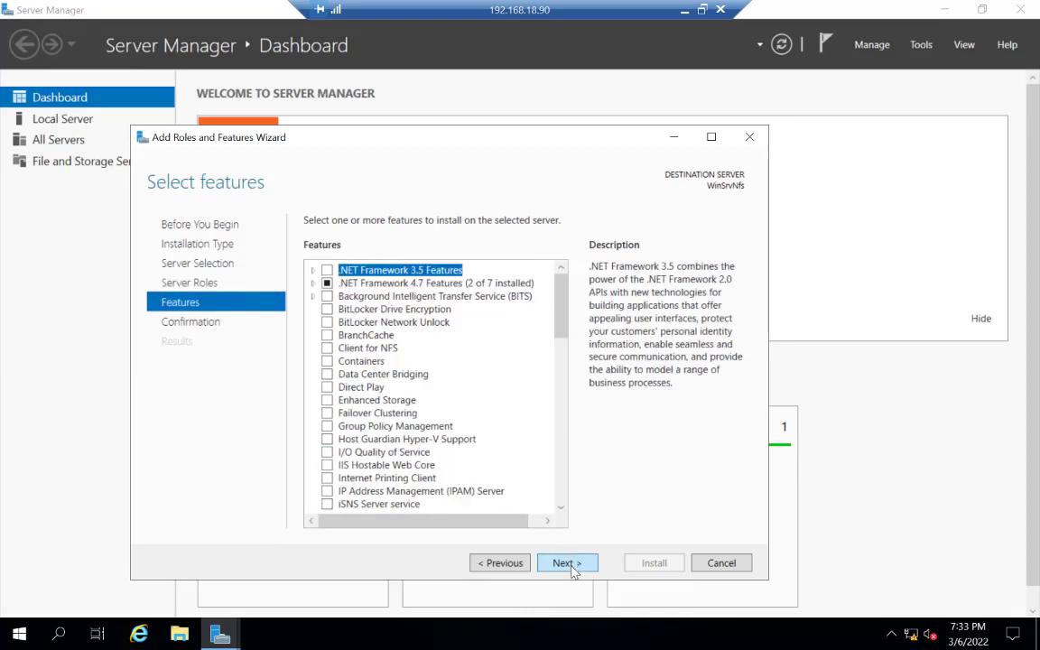
left_click(571, 566)
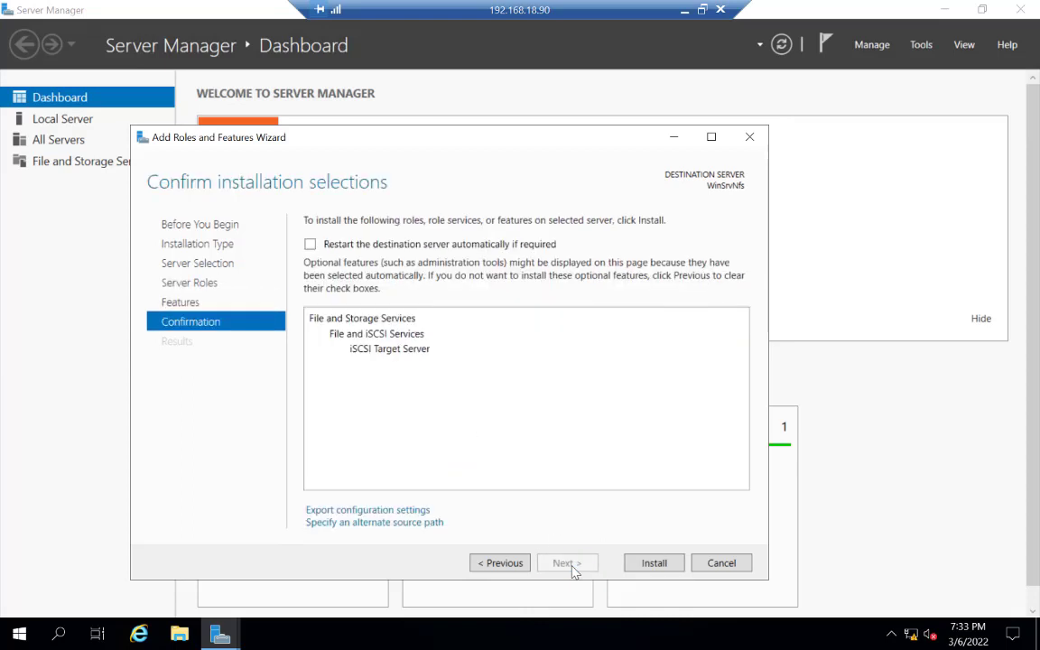
left_click(656, 563)
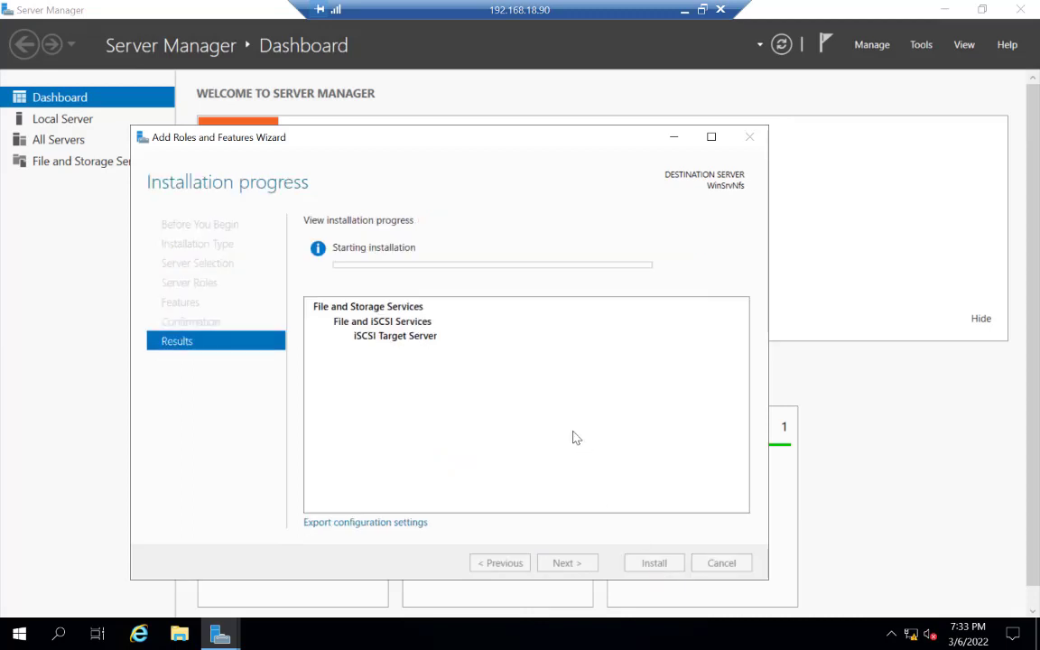
Step: Review the iSCSI task list in the OneNote notes, then return to the remote server session
left_click(685, 11)
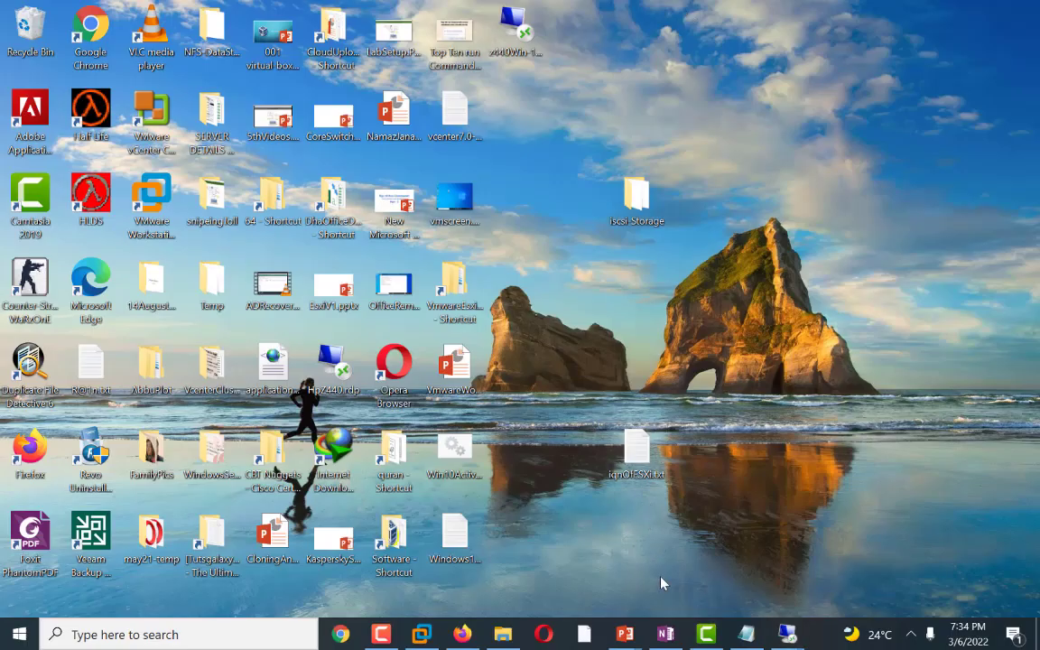
left_click(665, 632)
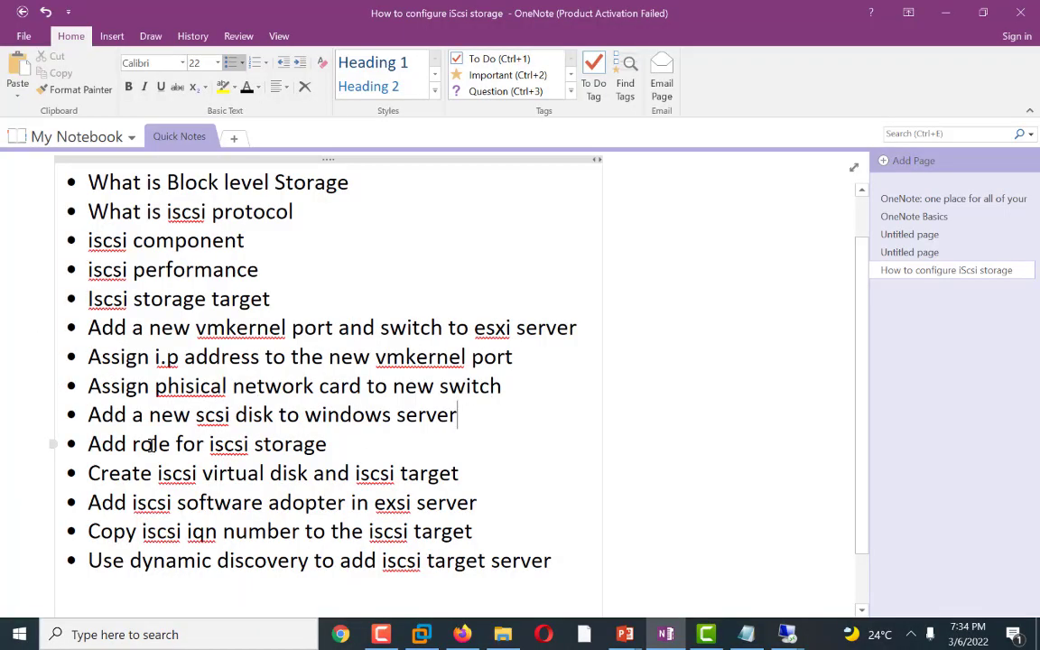
left_click_drag(89, 443, 327, 450)
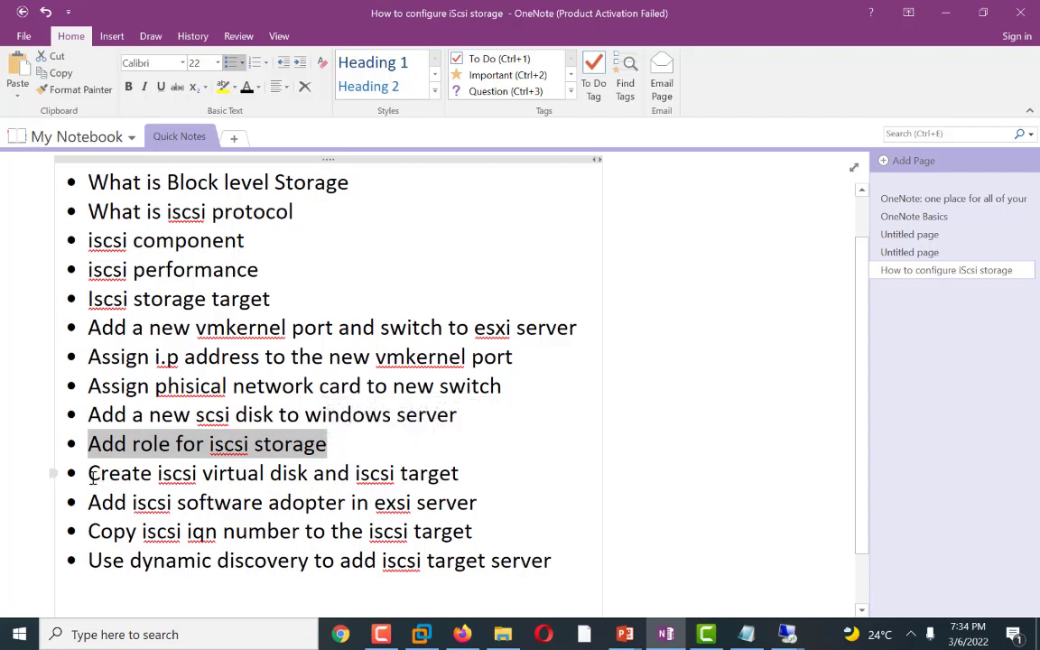
left_click_drag(89, 471, 460, 476)
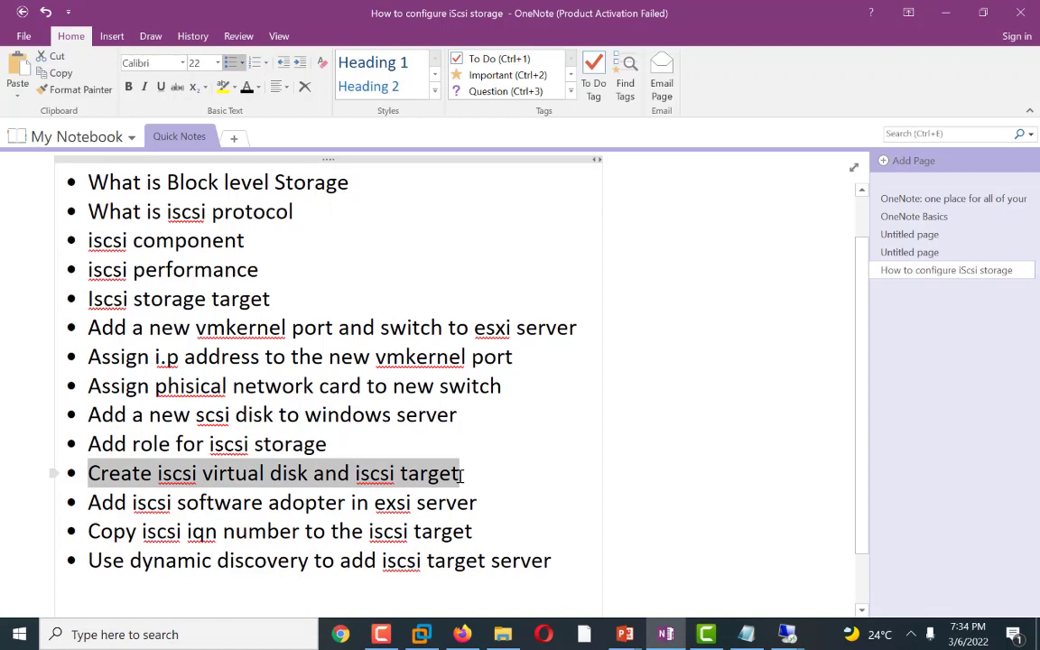
left_click(522, 500)
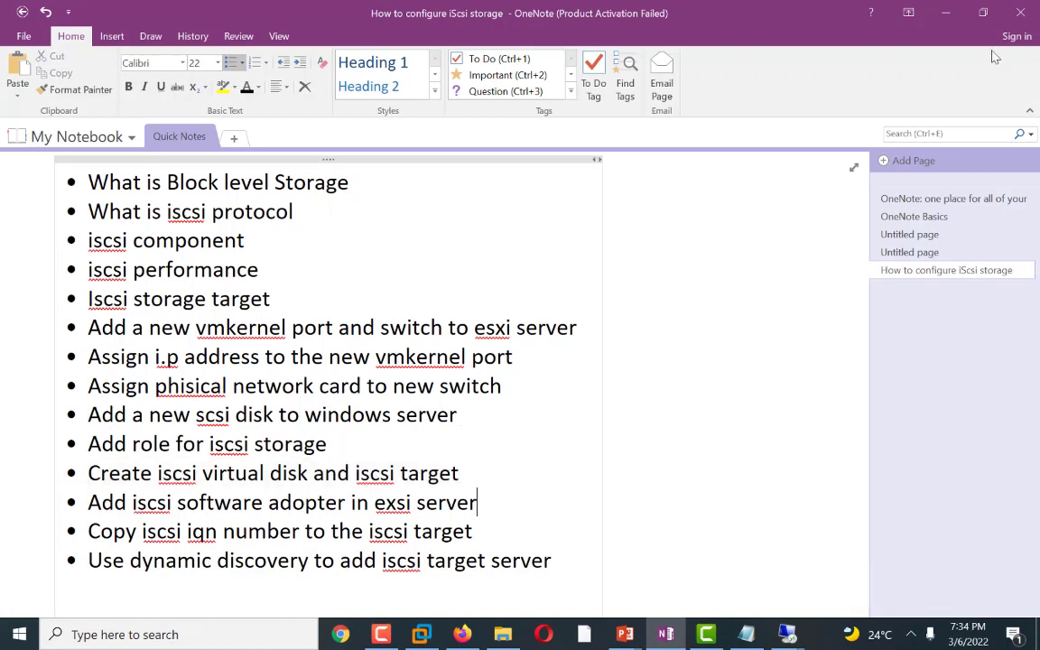
left_click(944, 12)
mouse_move(785, 632)
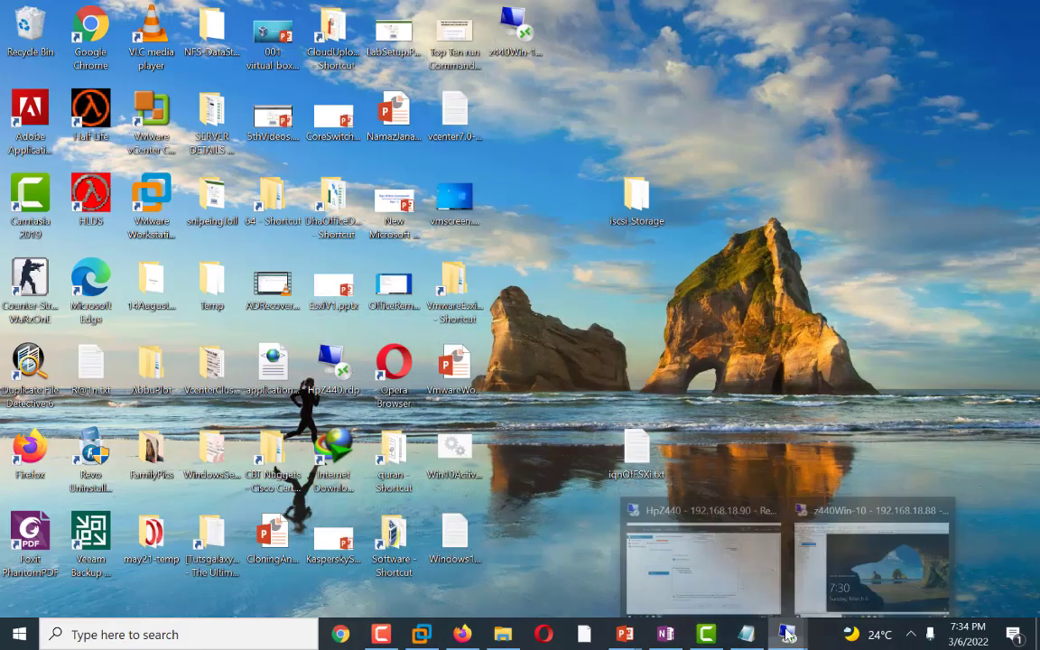
left_click(703, 555)
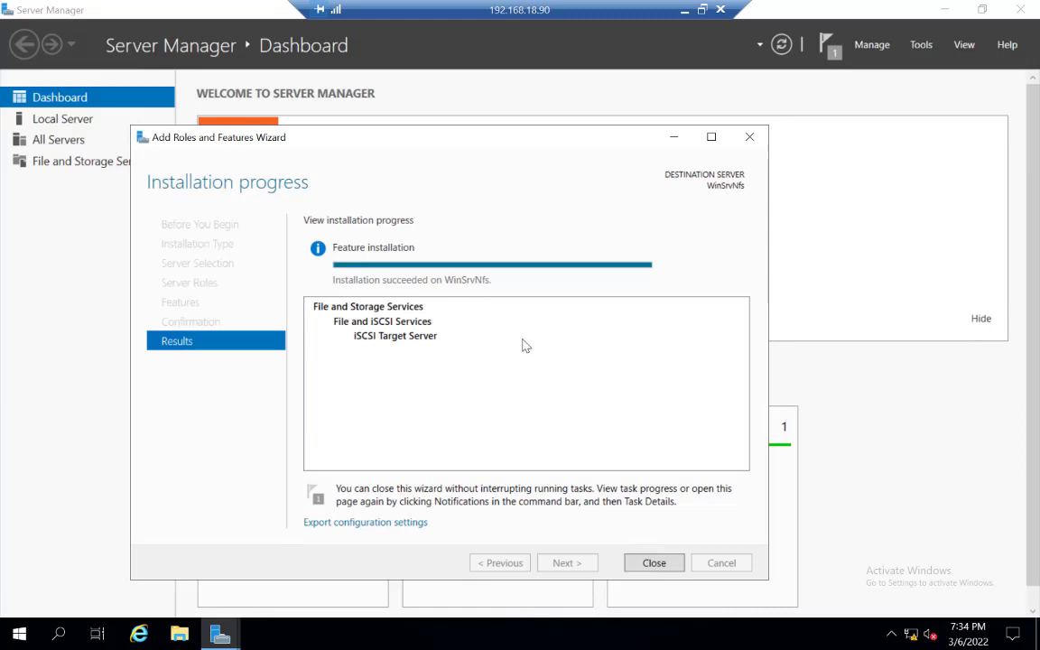
Step: Close the finished roles wizard and open the iSCSI page under File and Storage Services
left_click(656, 565)
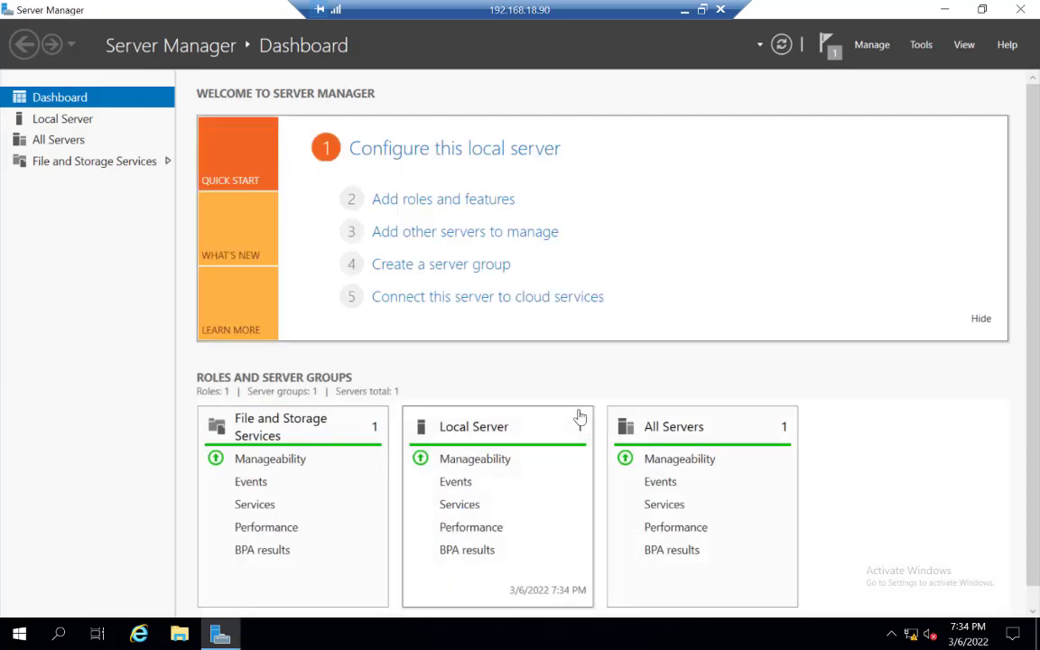
left_click(38, 163)
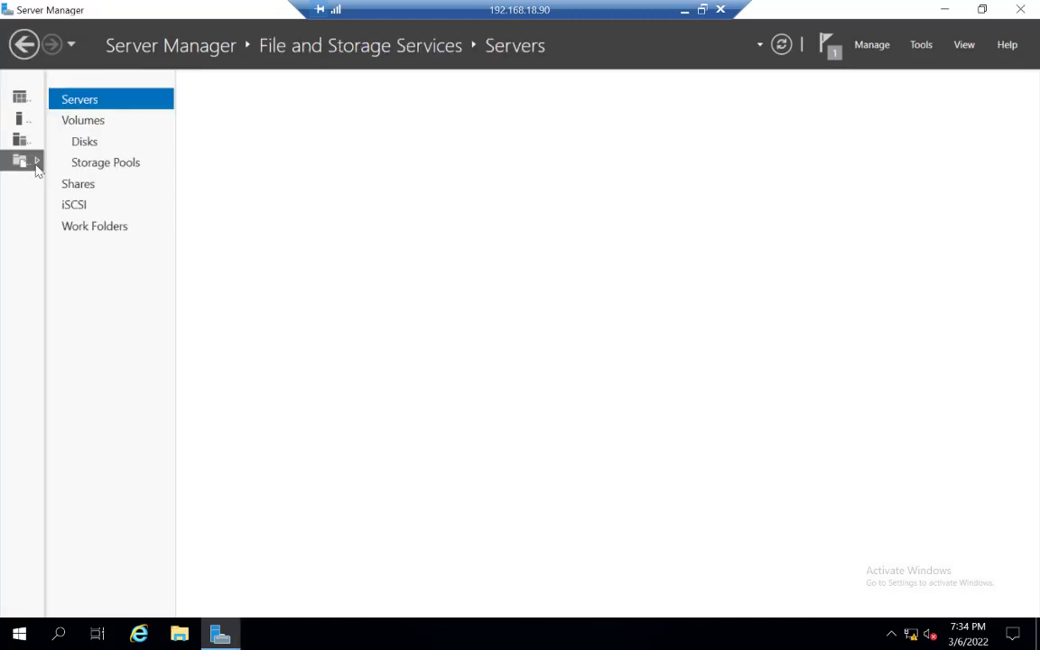
left_click(77, 208)
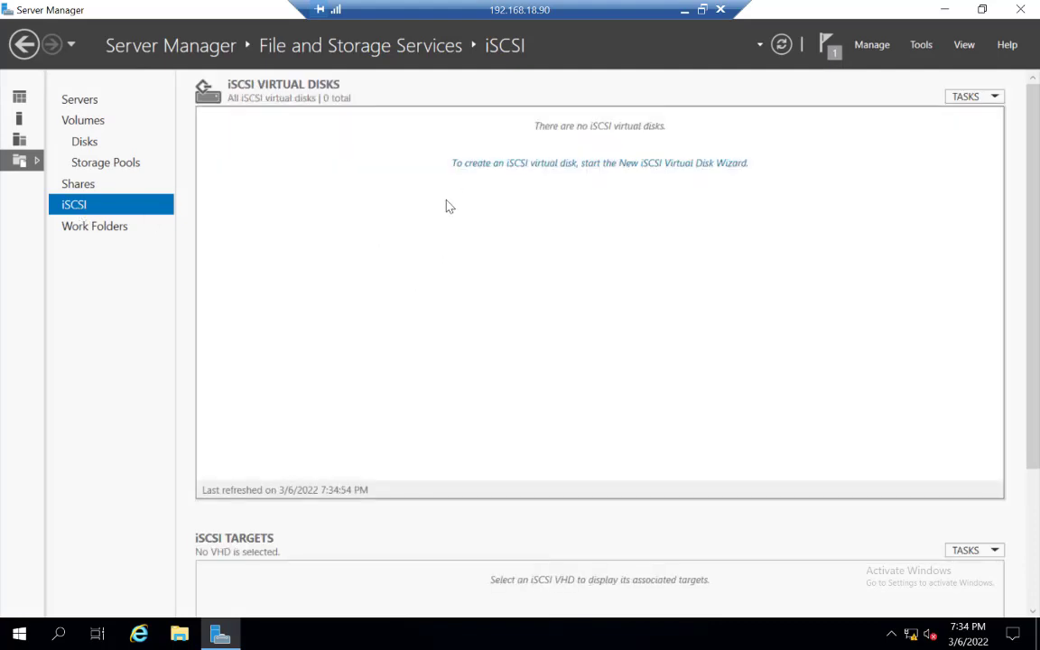
Step: Start a new iSCSI virtual disk stored on volume F: of WinSrvNfs
left_click(507, 164)
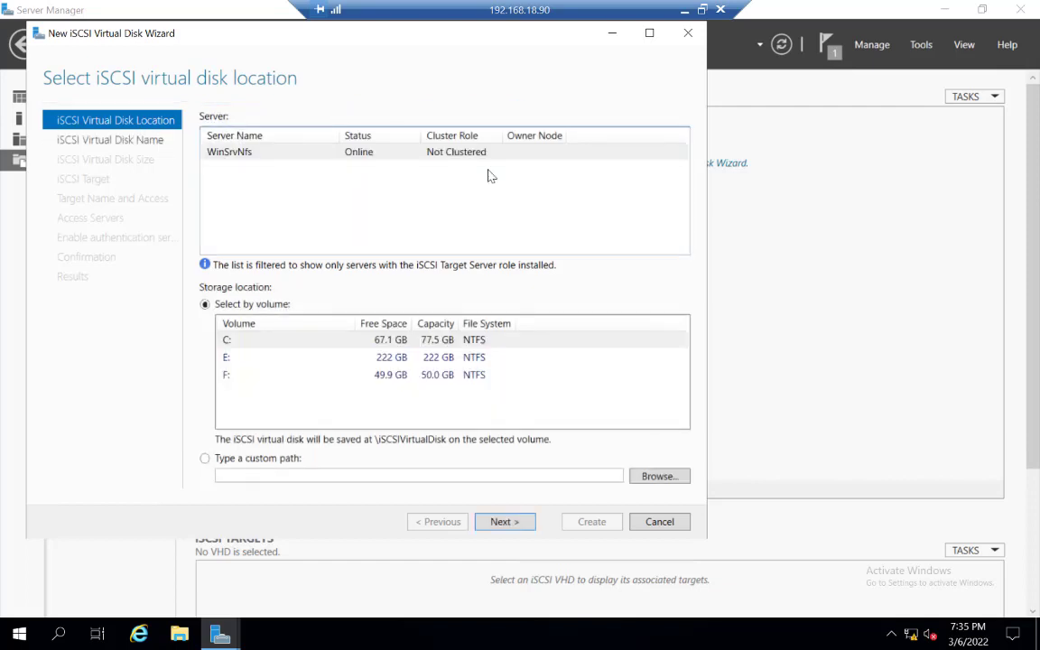
left_click(228, 378)
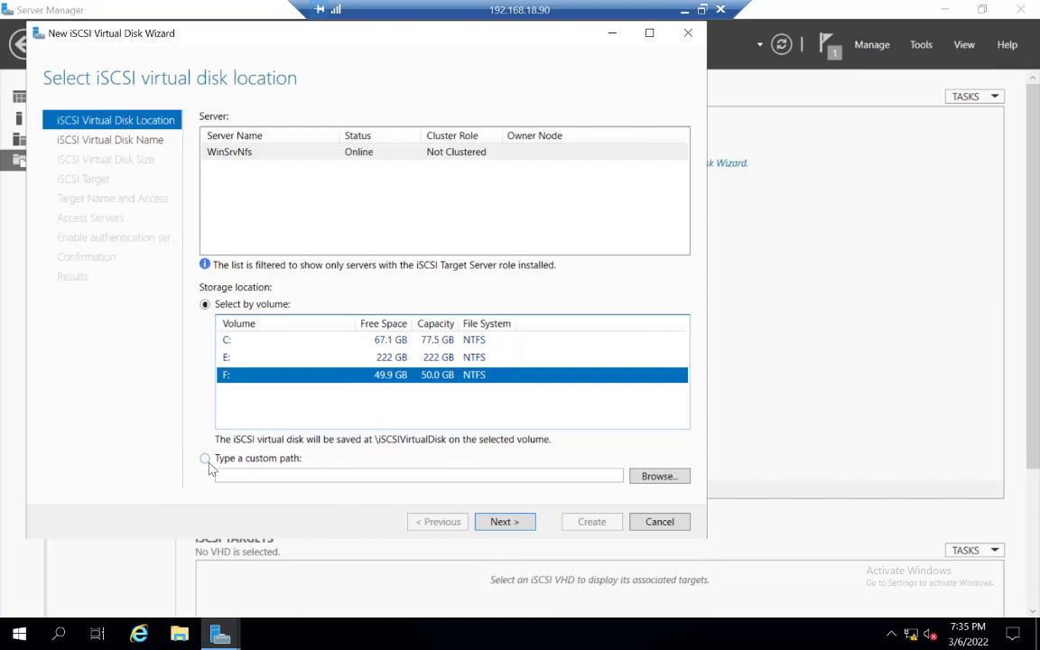
left_click(503, 521)
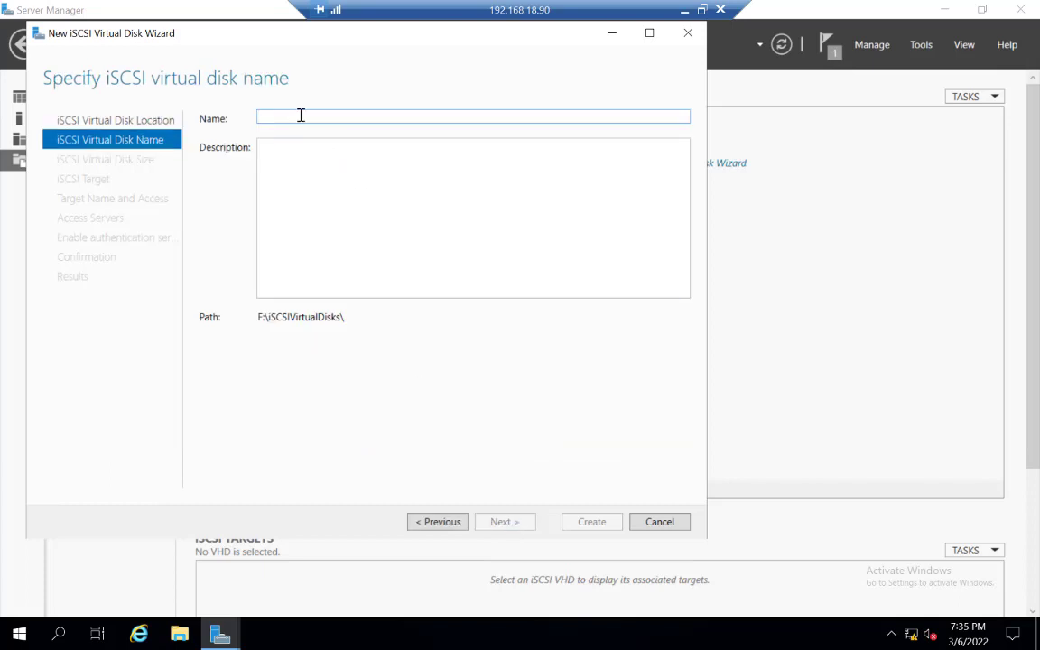
Step: Name the iSCSI virtual disk iSCSI-Target and continue to the size page
type("iS")
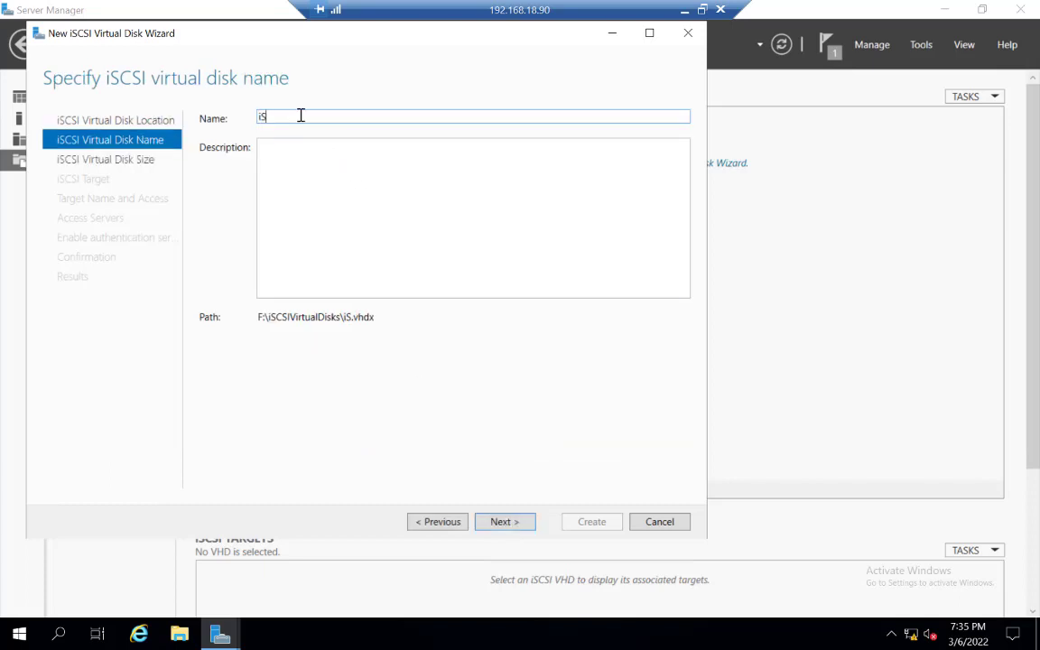
type("CSI-Target")
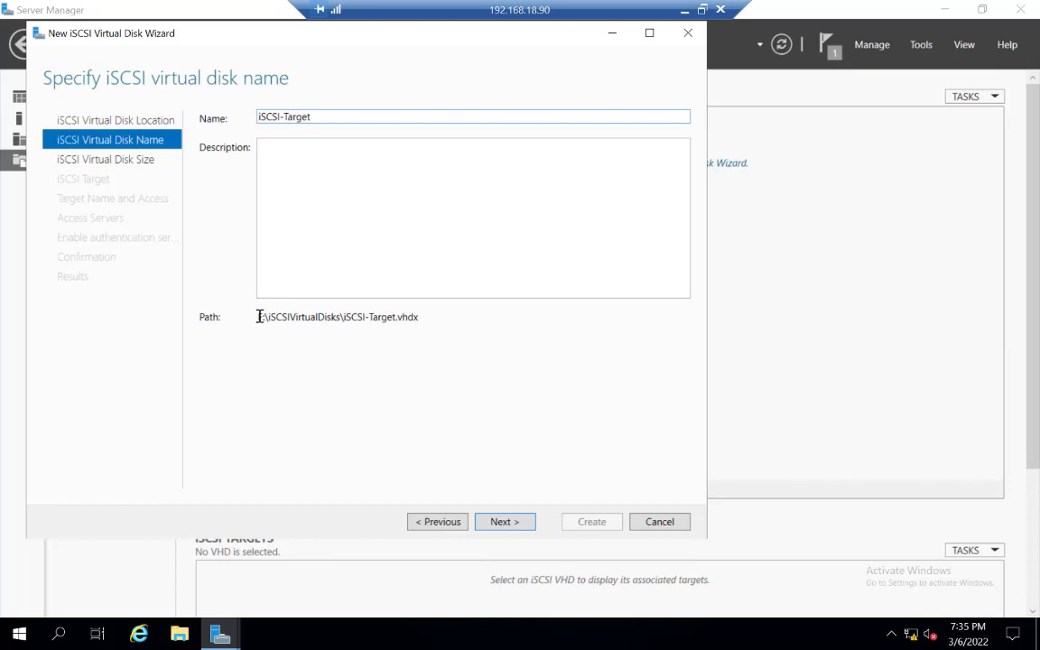
double_click(420, 316)
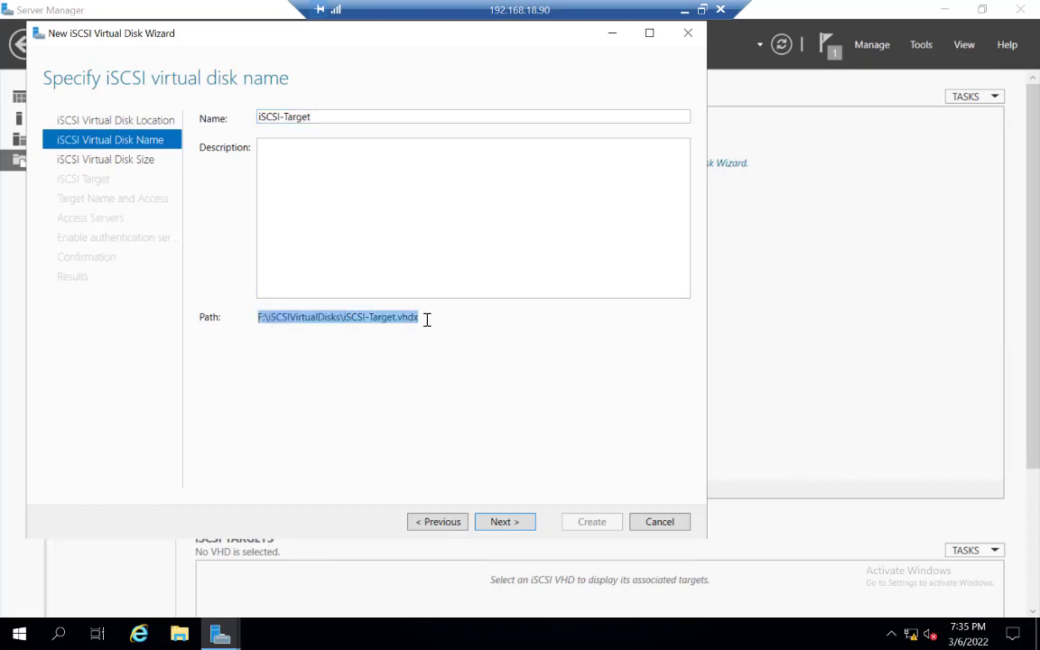
left_click(430, 319)
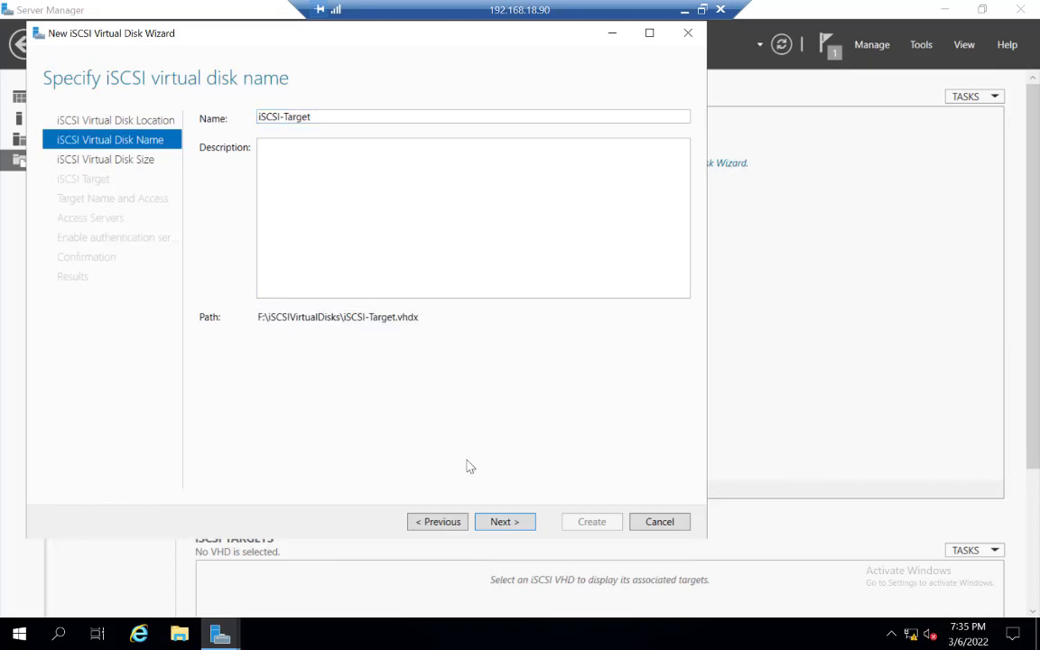
left_click(501, 531)
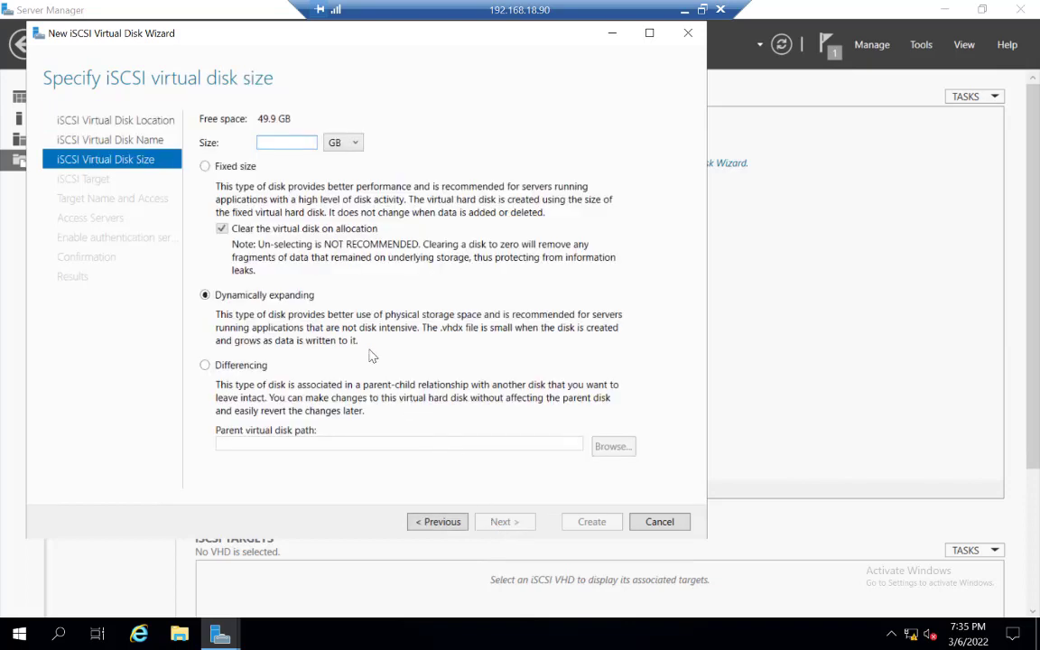
Step: Set the virtual disk size to 40 GB, dynamically expanding, and continue
left_click(270, 142)
type("40")
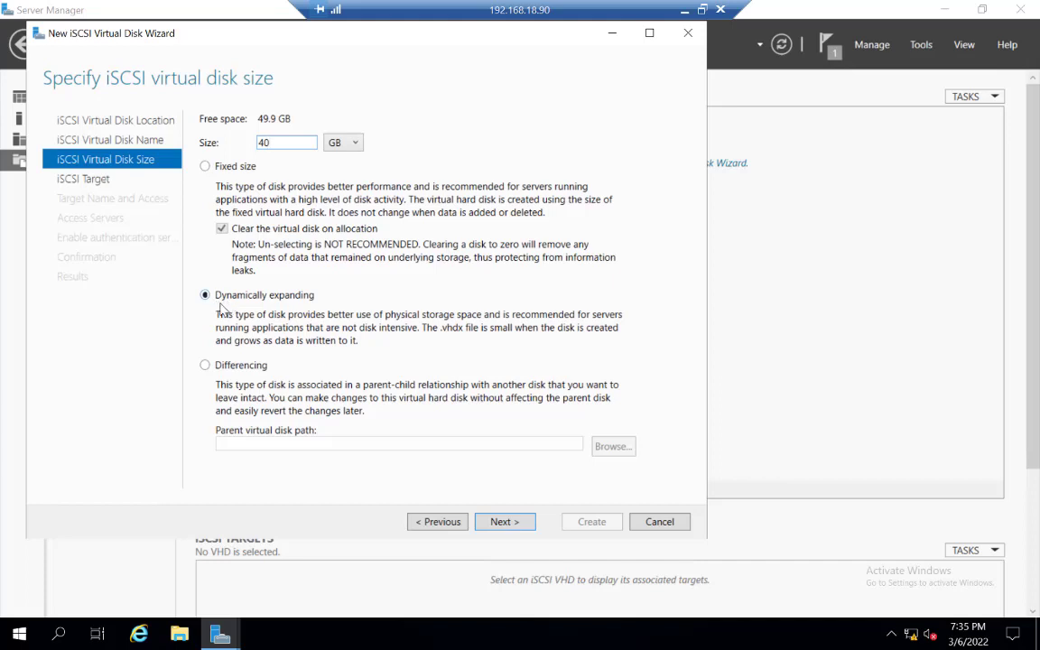
left_click(504, 522)
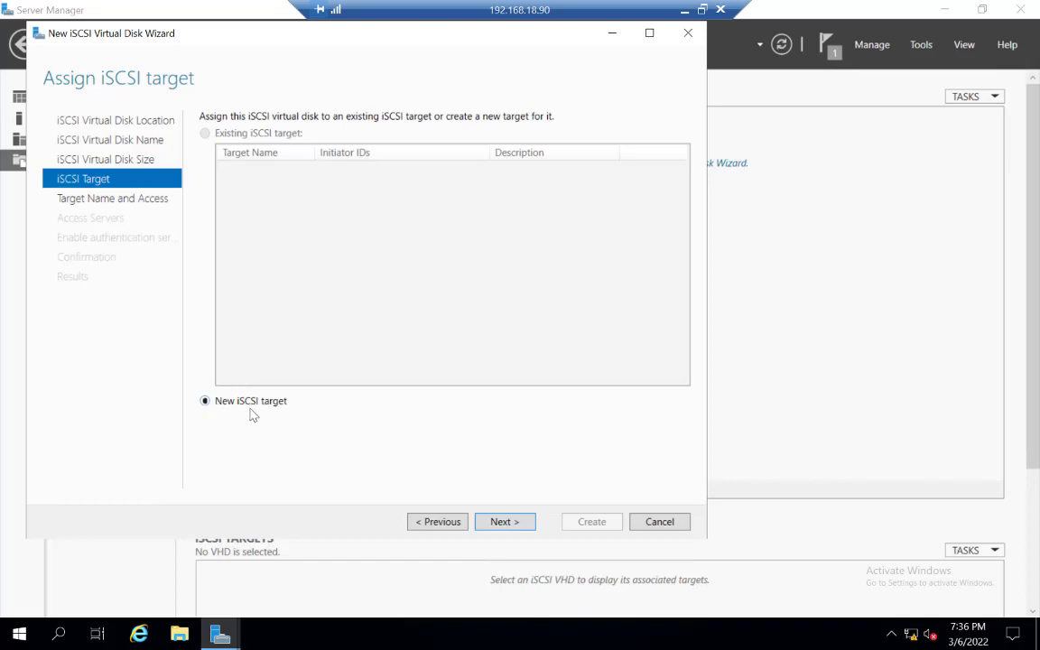
Step: Choose to create a new iSCSI target and name it iSCSI-Target
left_click(502, 522)
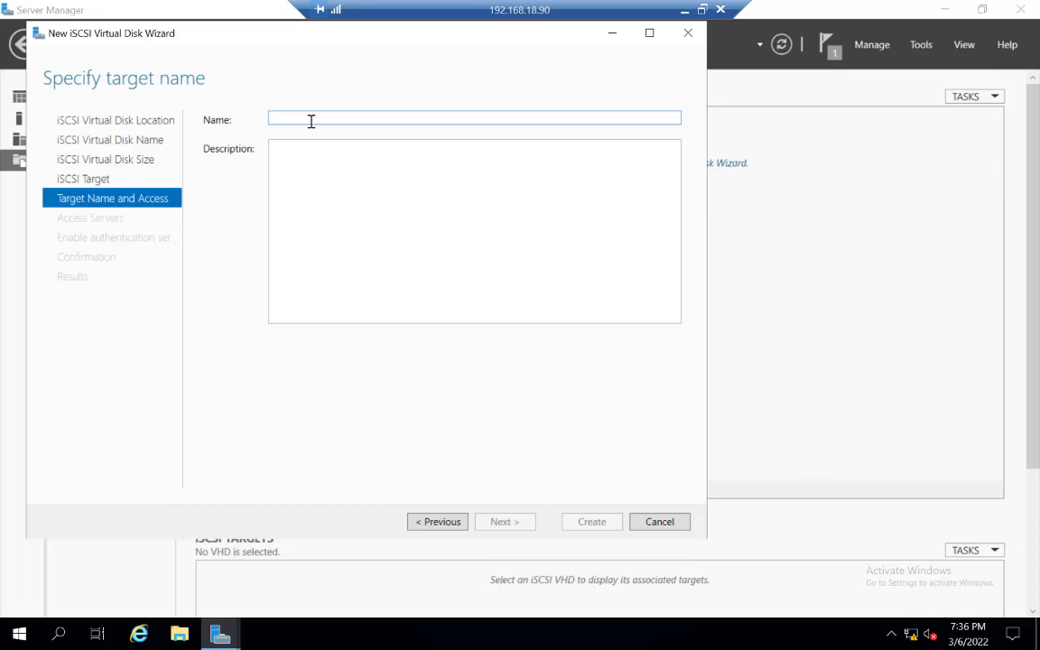
type("is")
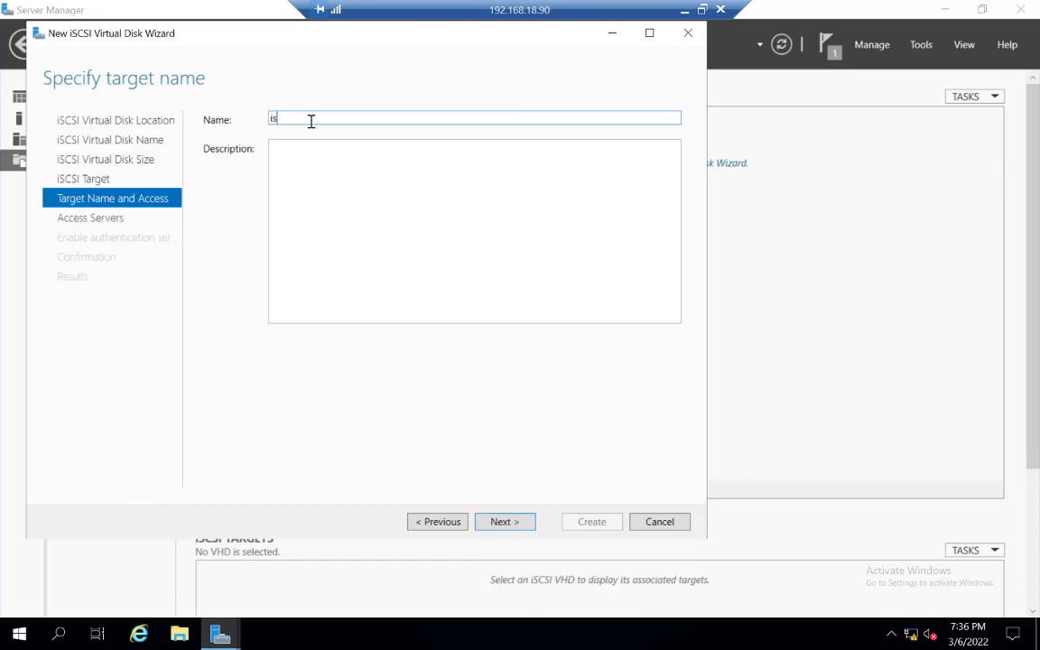
key("BackSpace")
type("SCSI-Target")
Step: Enter the target description San on server 2019 and continue to the access servers page
left_click(311, 171)
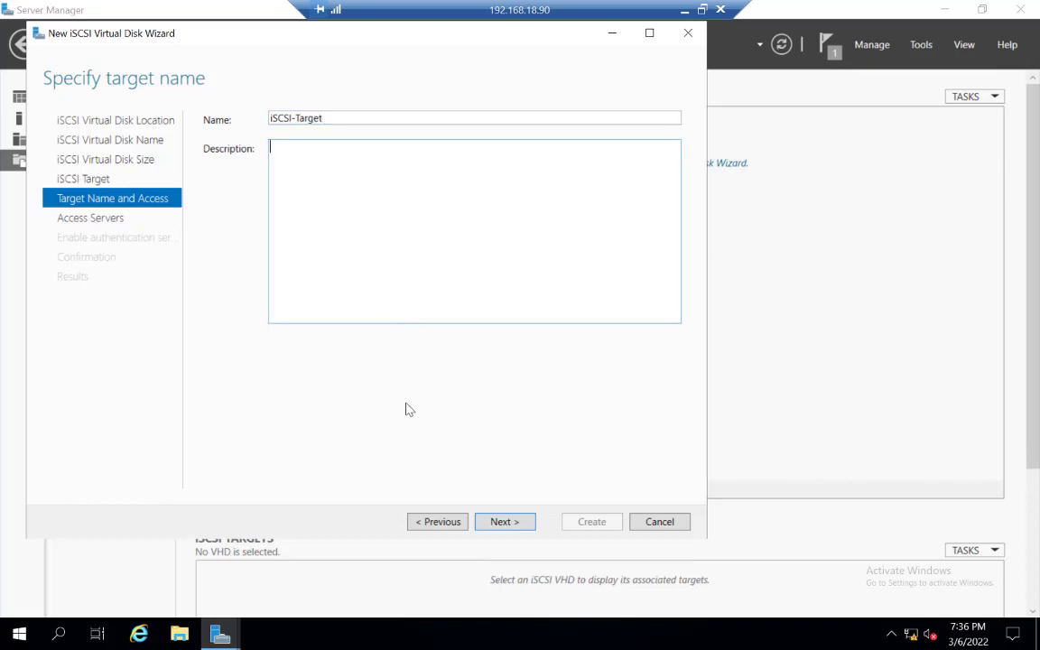
type("Sao")
key("BackSpace")
type("n on  server 2019")
left_click(506, 524)
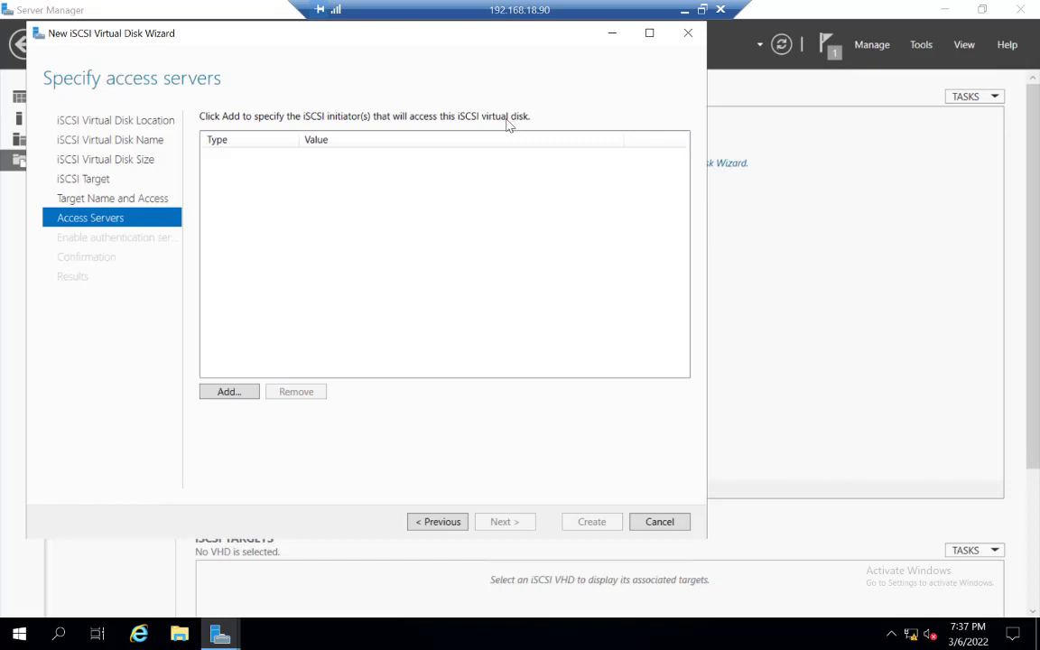
Step: Start adding an access server initiator and choose to enter a value of type IQN
left_click(226, 392)
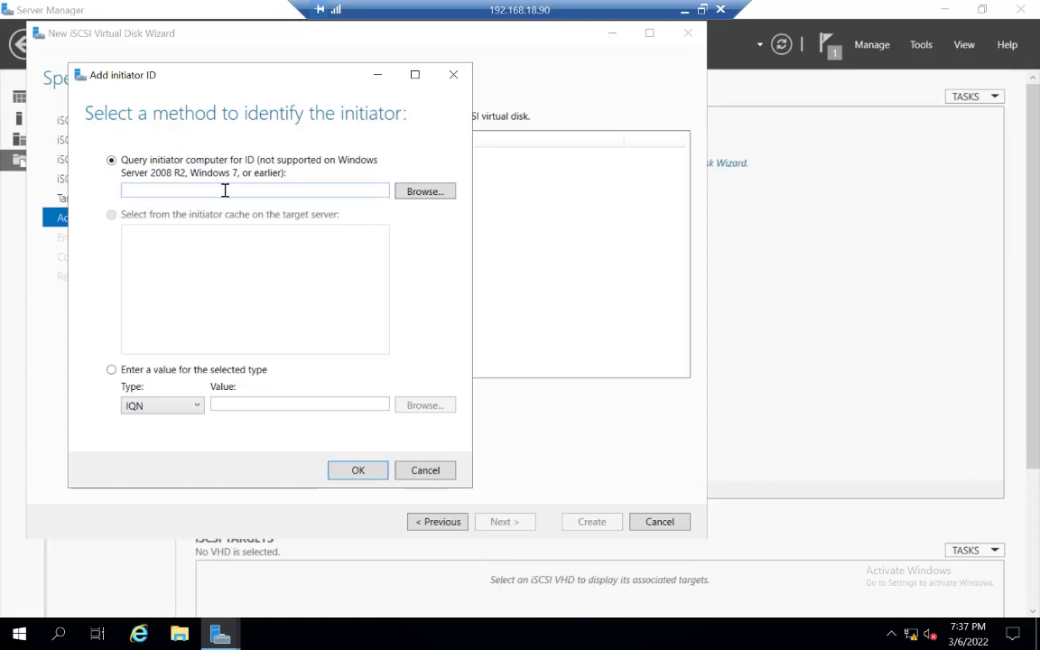
left_click(199, 407)
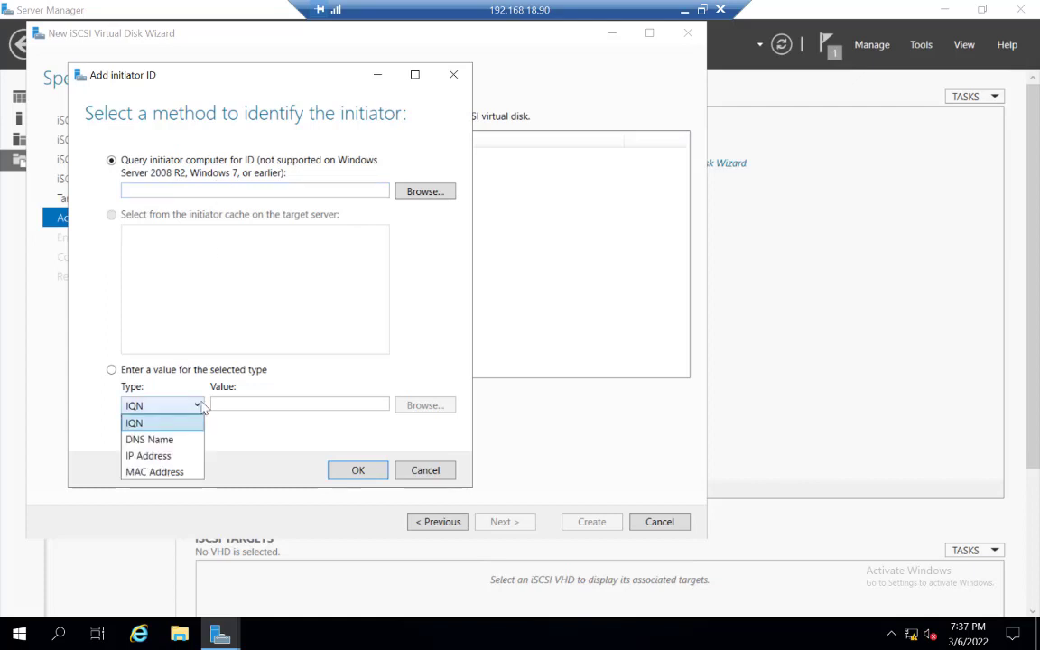
left_click(153, 455)
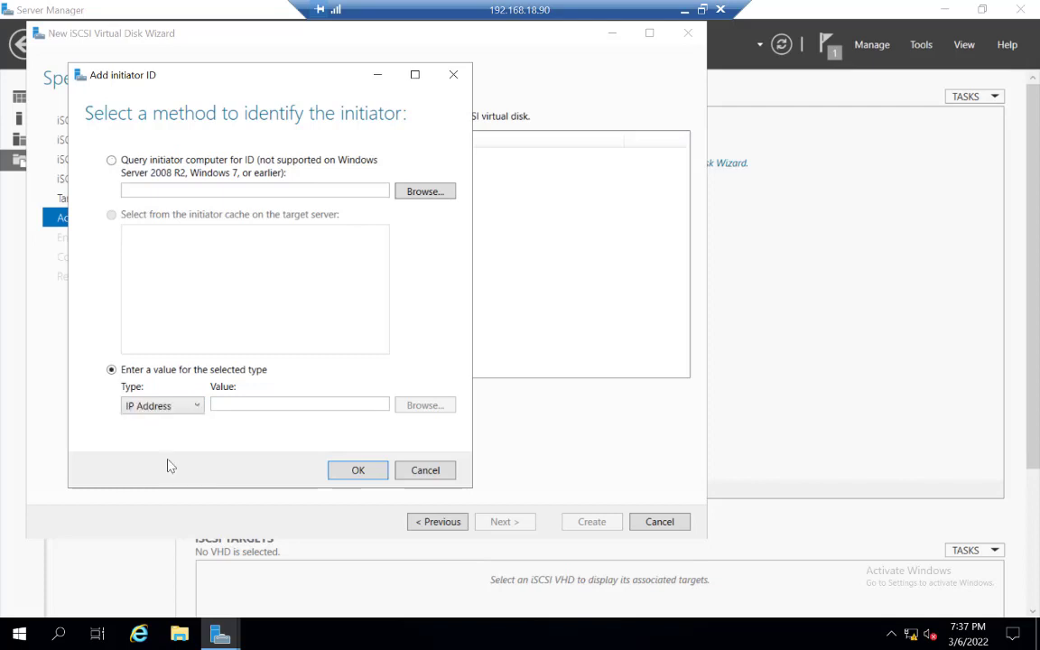
left_click(199, 406)
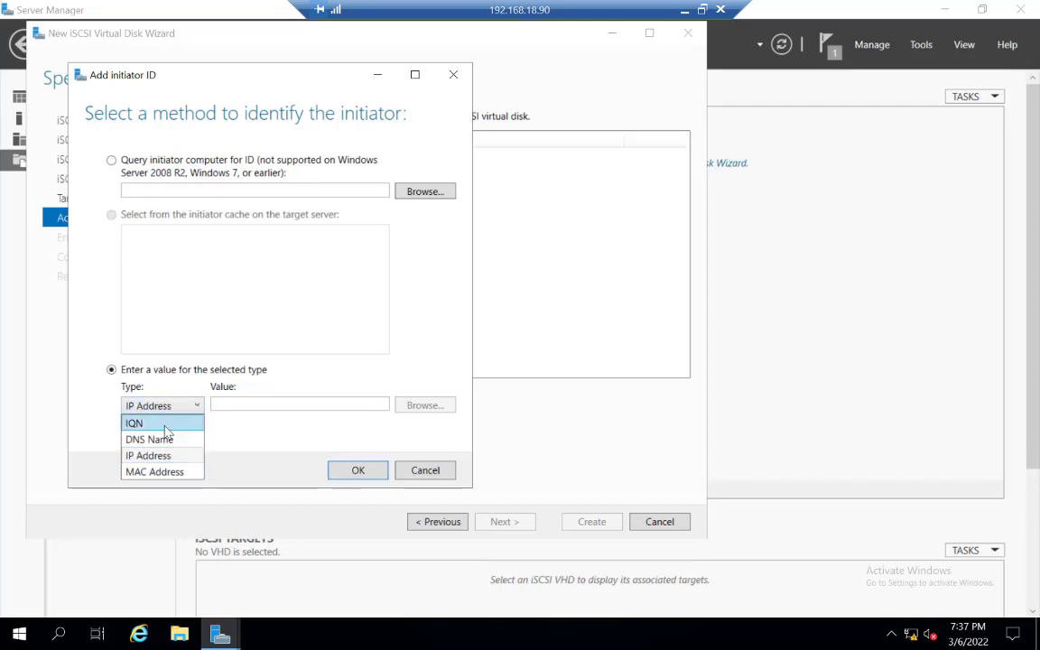
left_click(165, 424)
Step: Copy the first ESXi host IQN from the iqnOfESXi.txt file on the local desktop and return to the remote session
left_click(684, 10)
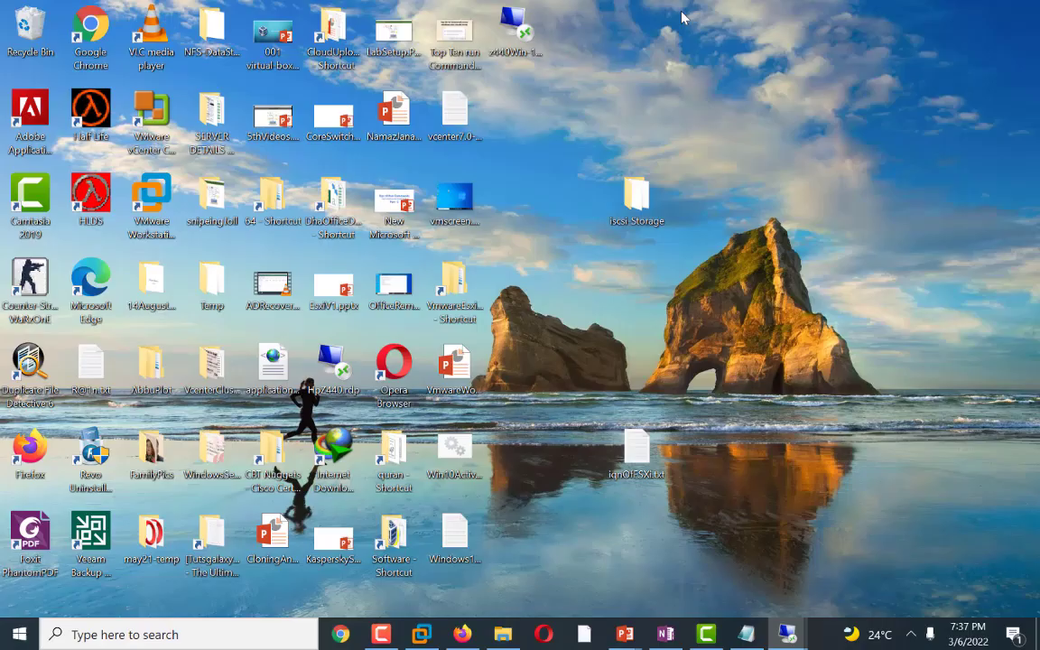
double_click(637, 449)
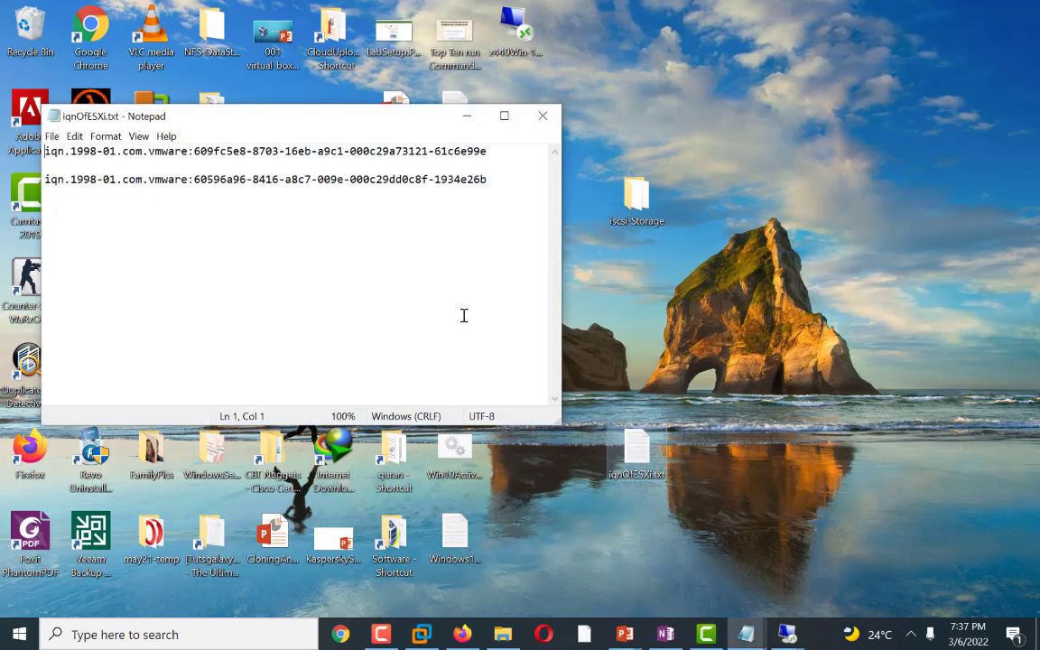
left_click_drag(487, 151, 22, 145)
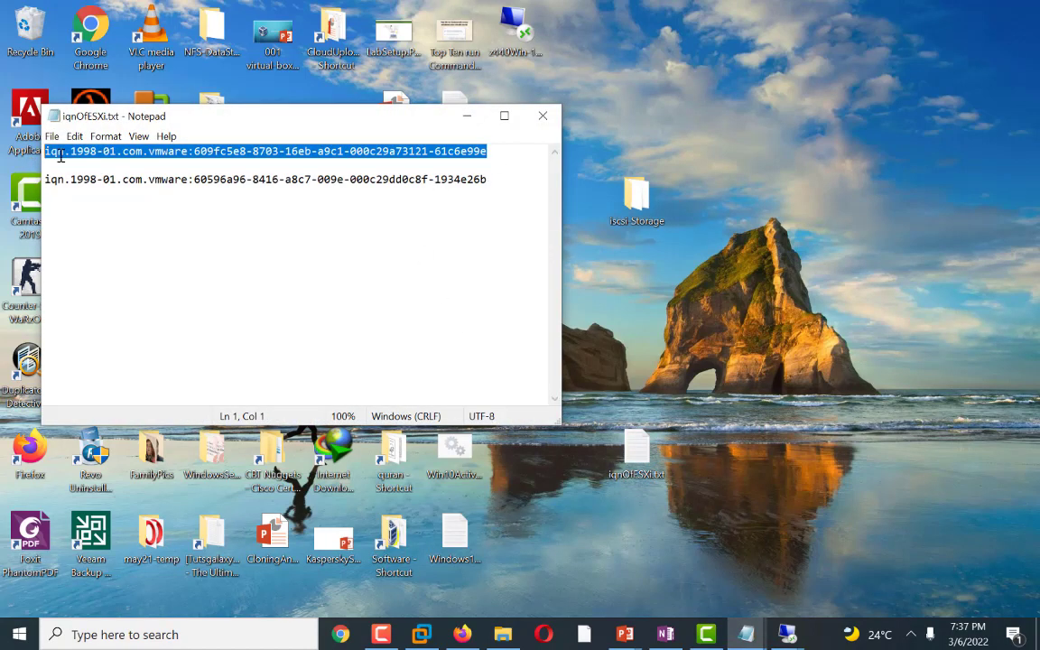
right_click(74, 155)
left_click(109, 203)
left_click(789, 636)
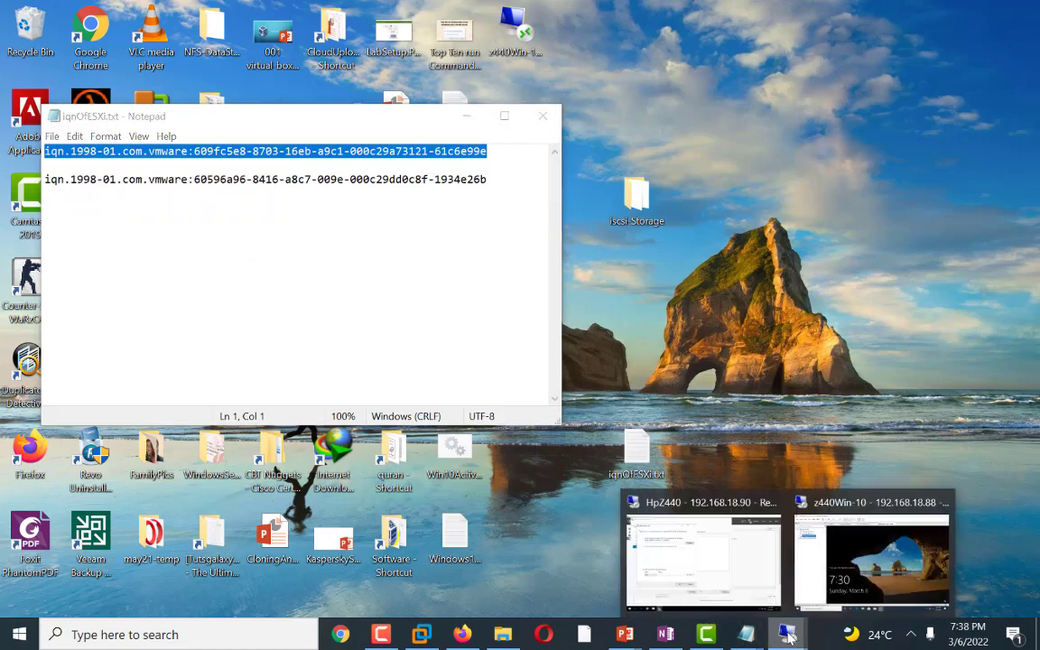
left_click(708, 614)
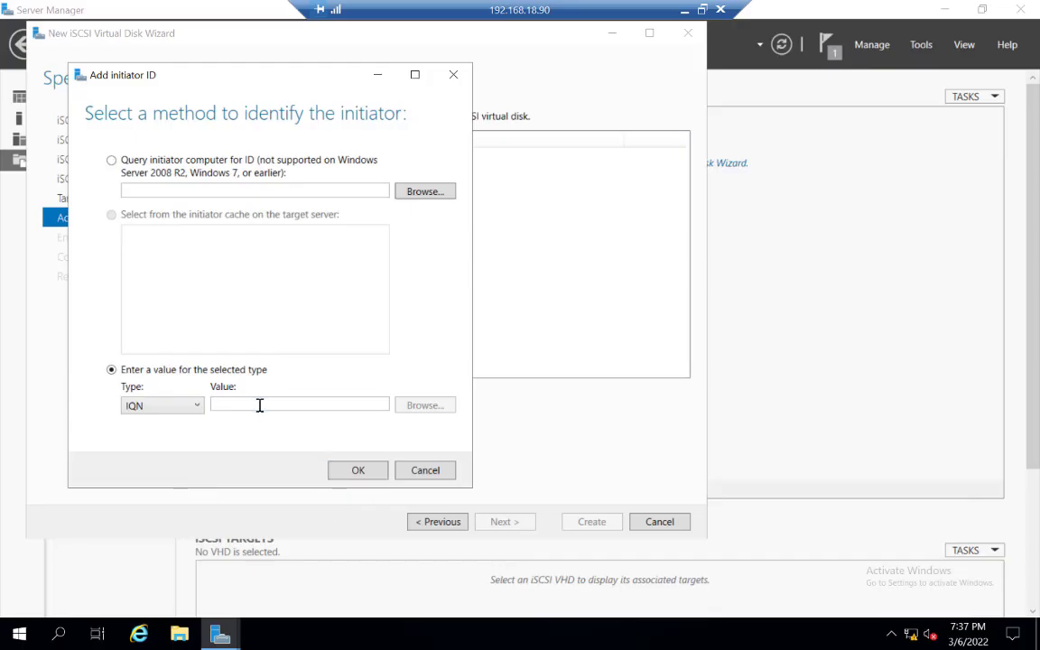
Step: Paste the first ESXi IQN as the initiator value and confirm it
left_click(259, 404)
right_click(259, 403)
left_click(290, 451)
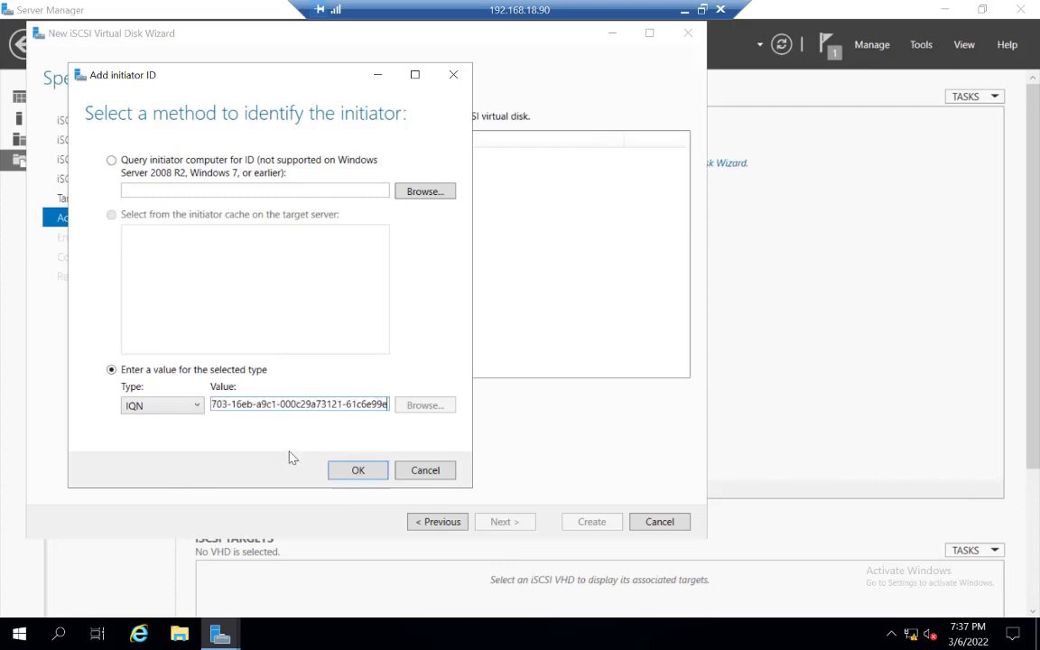
left_click(358, 470)
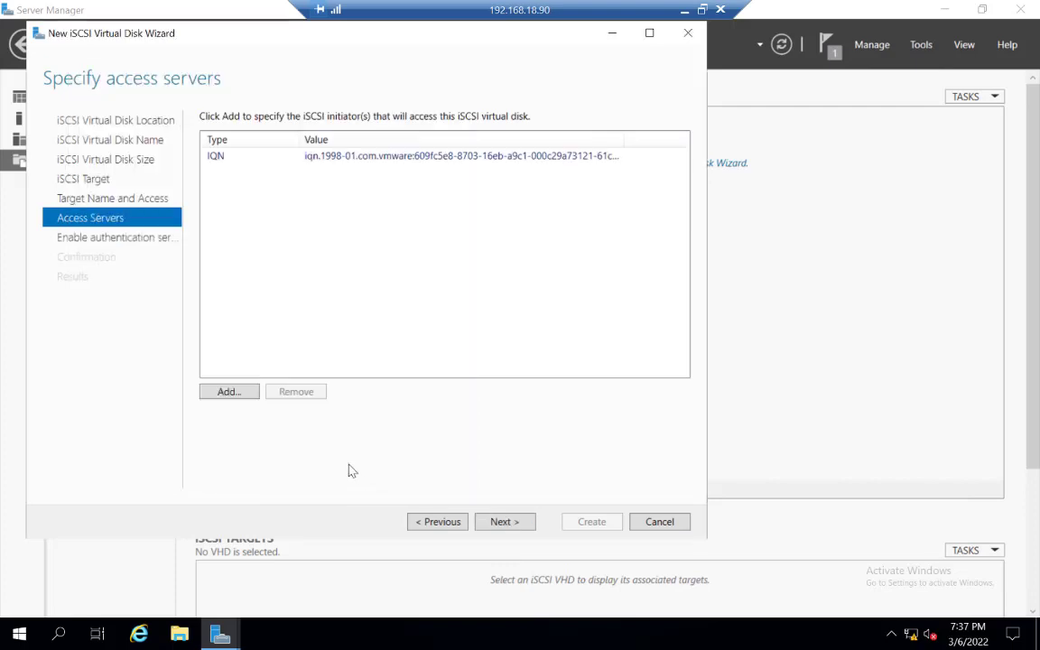
Step: Start adding a second initiator and copy the second ESXi host IQN from the text file
left_click(229, 394)
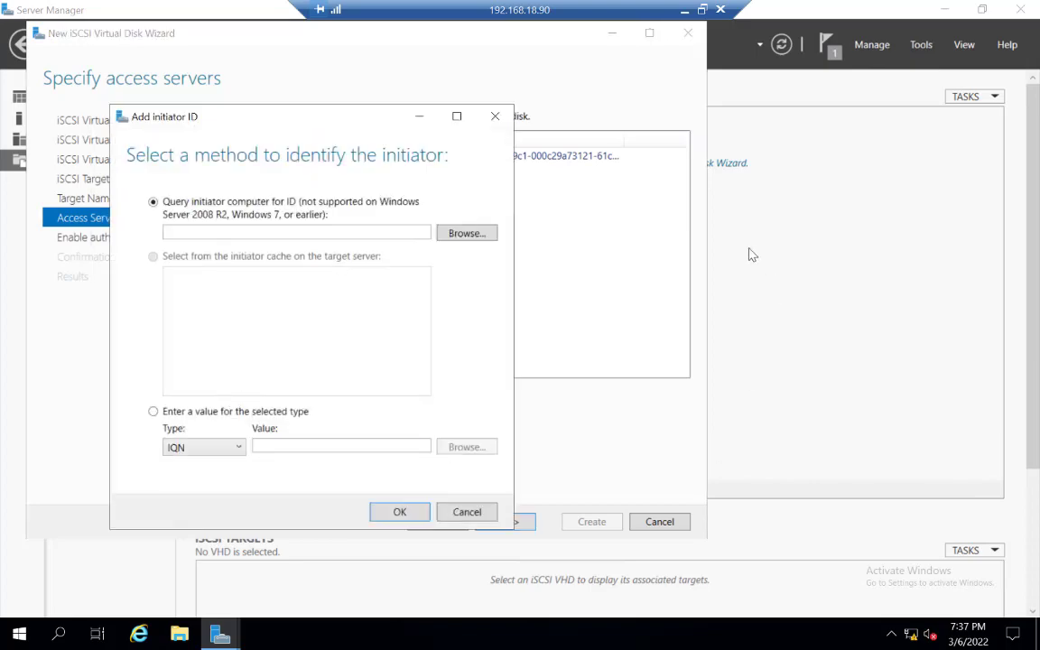
left_click(682, 11)
left_click_drag(513, 178, 61, 182)
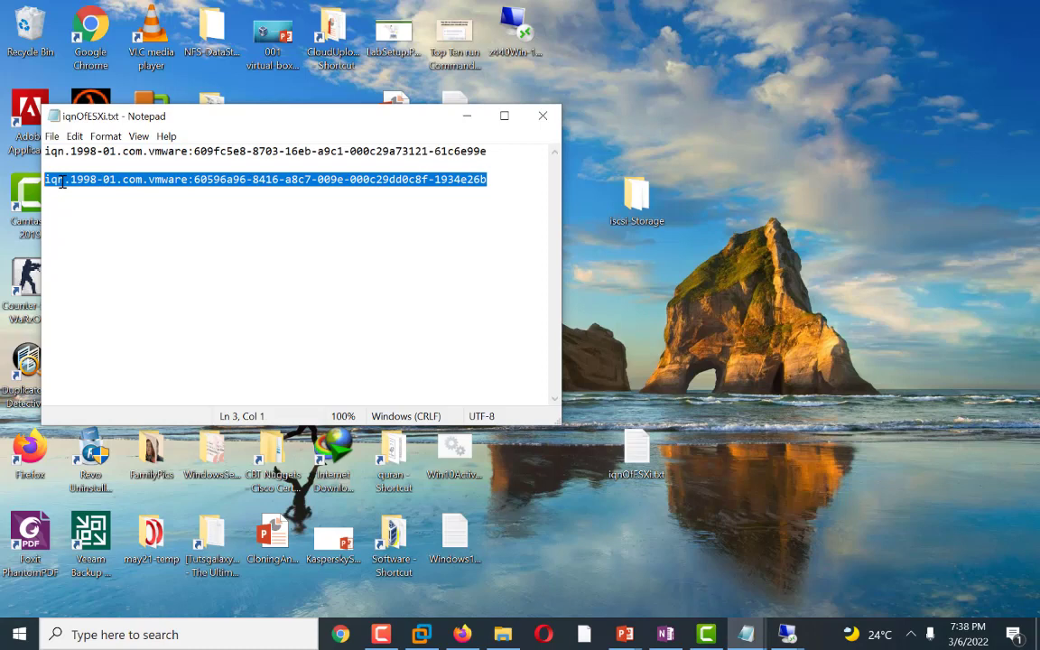
right_click(61, 182)
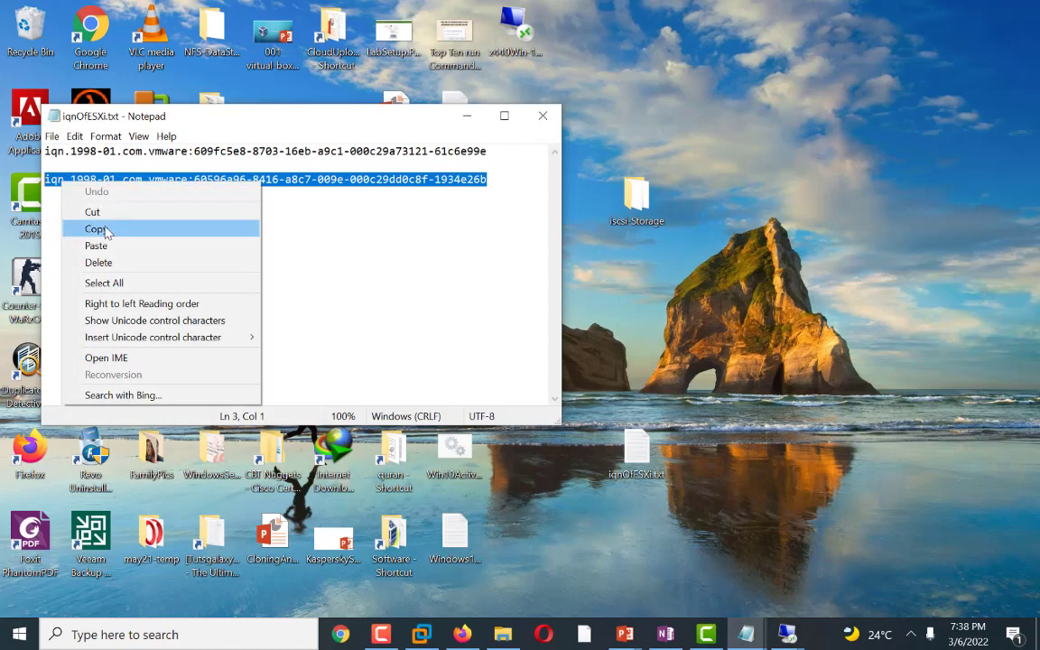
left_click(98, 207)
left_click(466, 115)
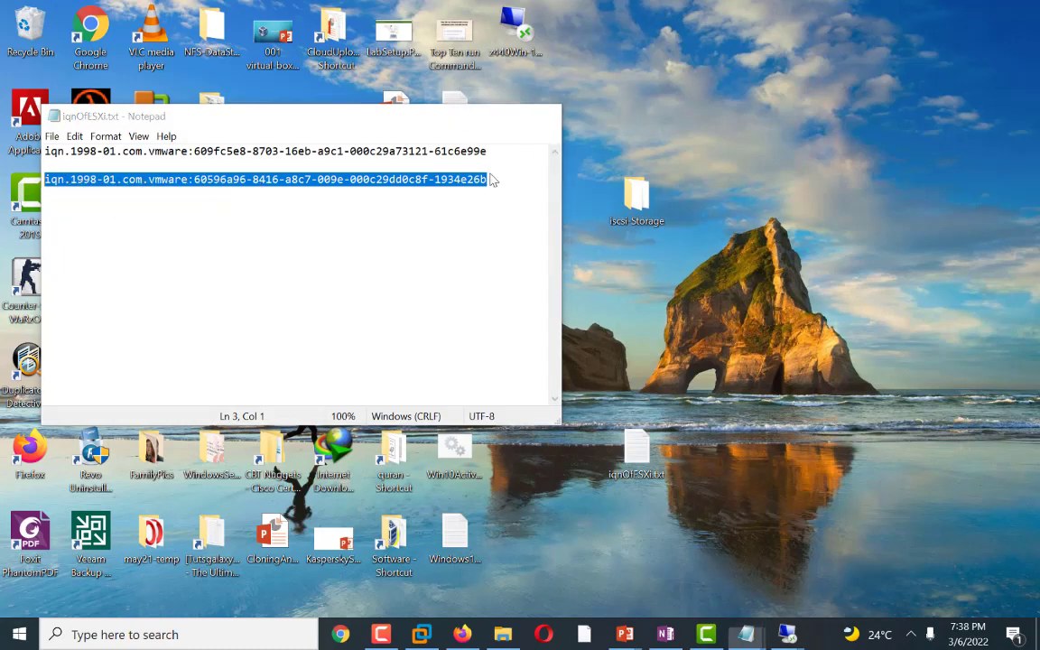
Step: Paste the second ESXi IQN as the initiator value and confirm it
mouse_move(788, 635)
left_click(691, 567)
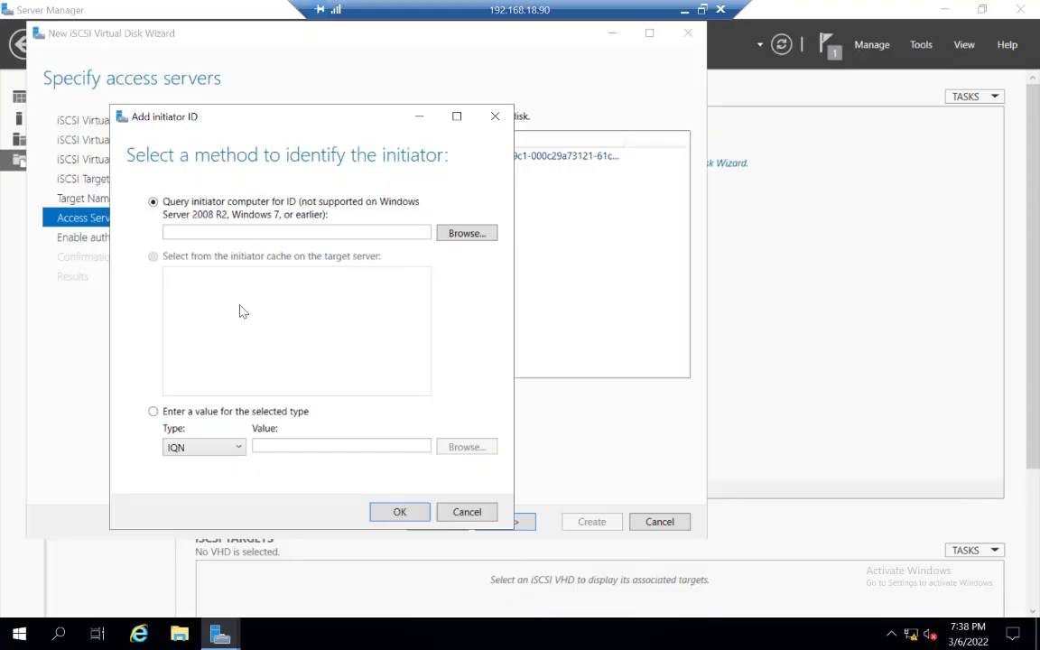
right_click(290, 443)
left_click(330, 492)
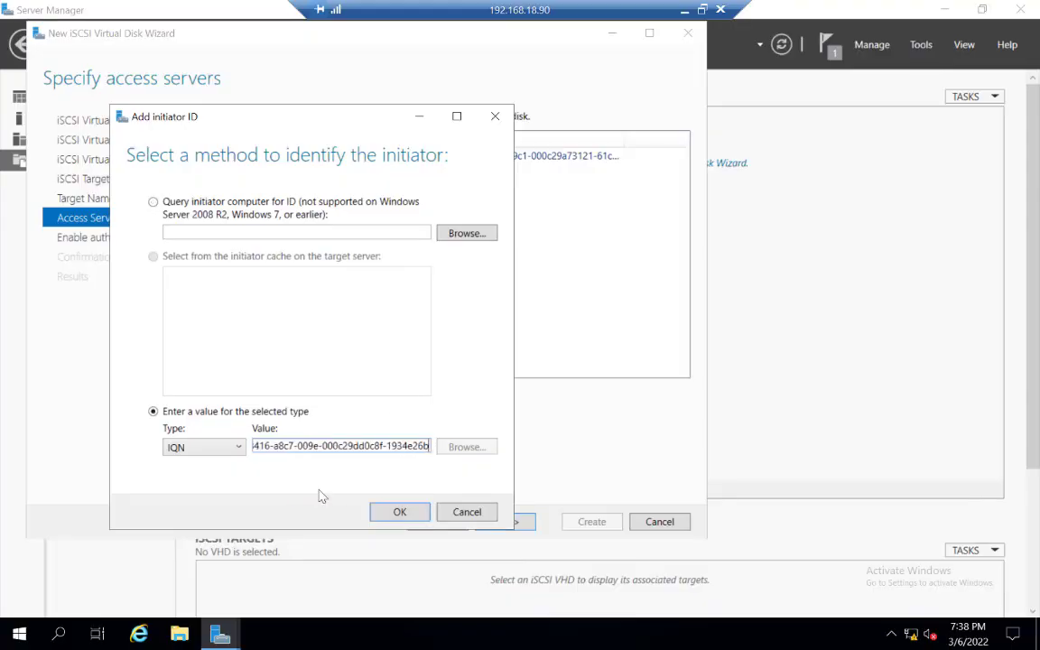
left_click(400, 512)
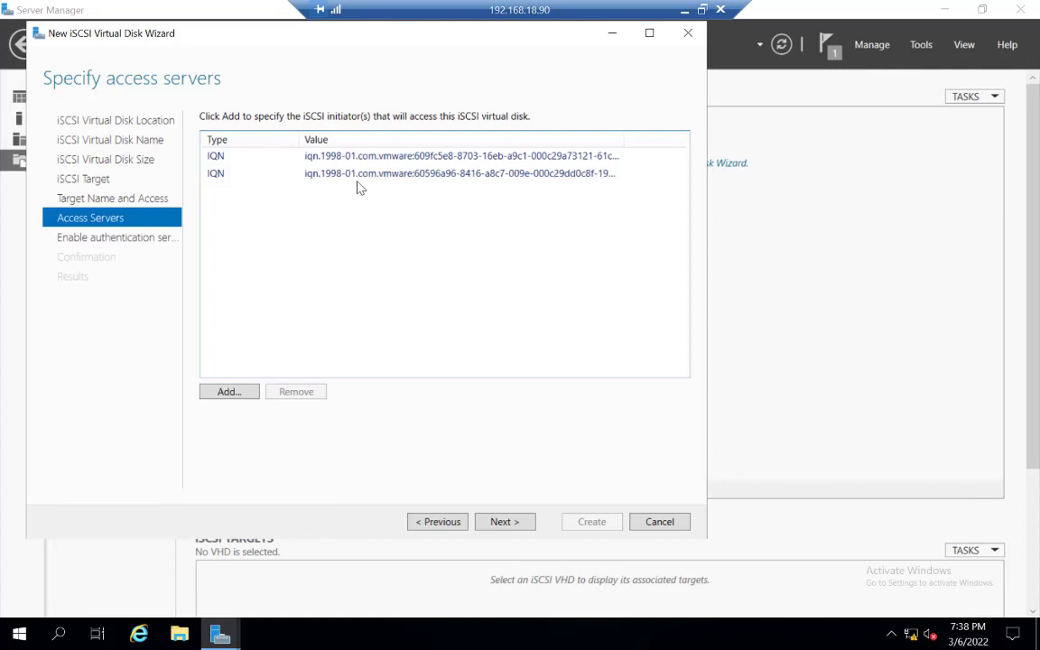
Step: Leave CHAP disabled, create the iSCSI virtual disk and target, and close the wizard
left_click(509, 526)
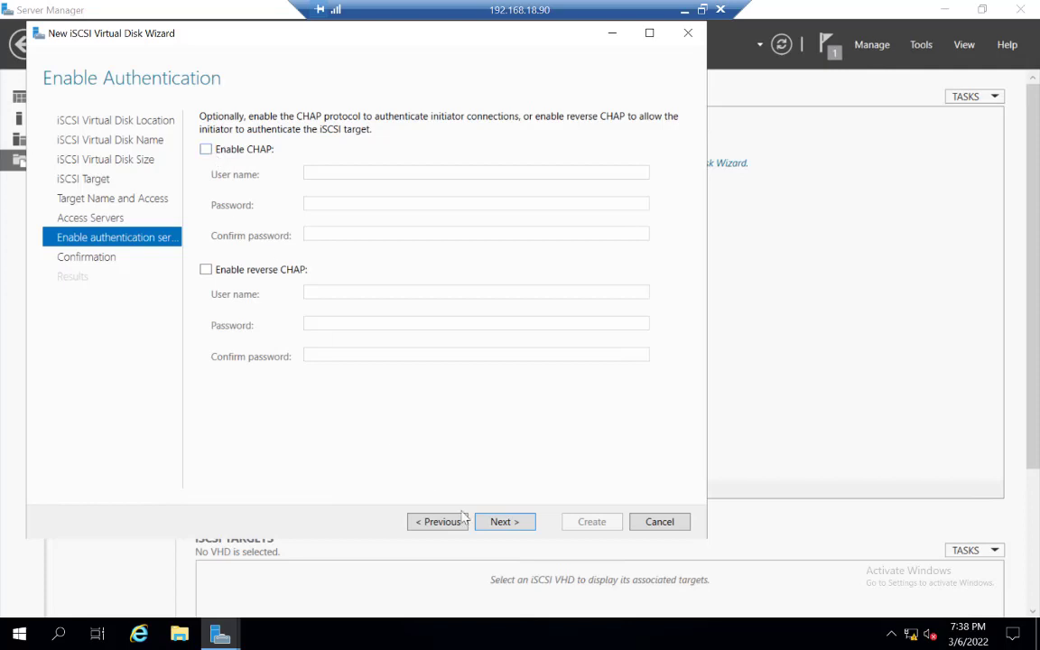
left_click(504, 523)
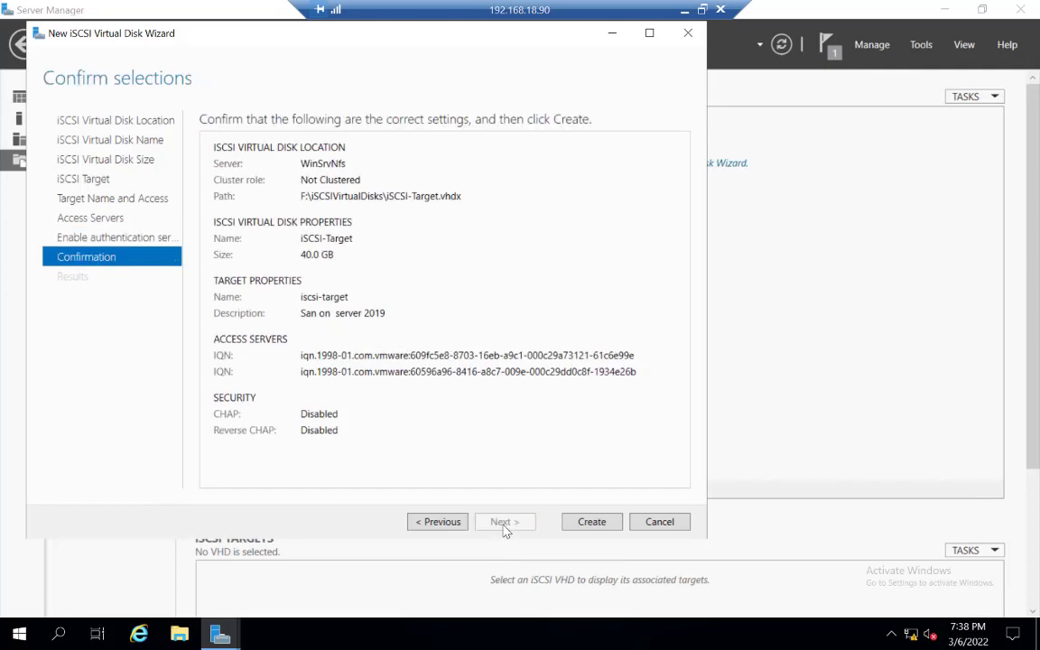
left_click(592, 524)
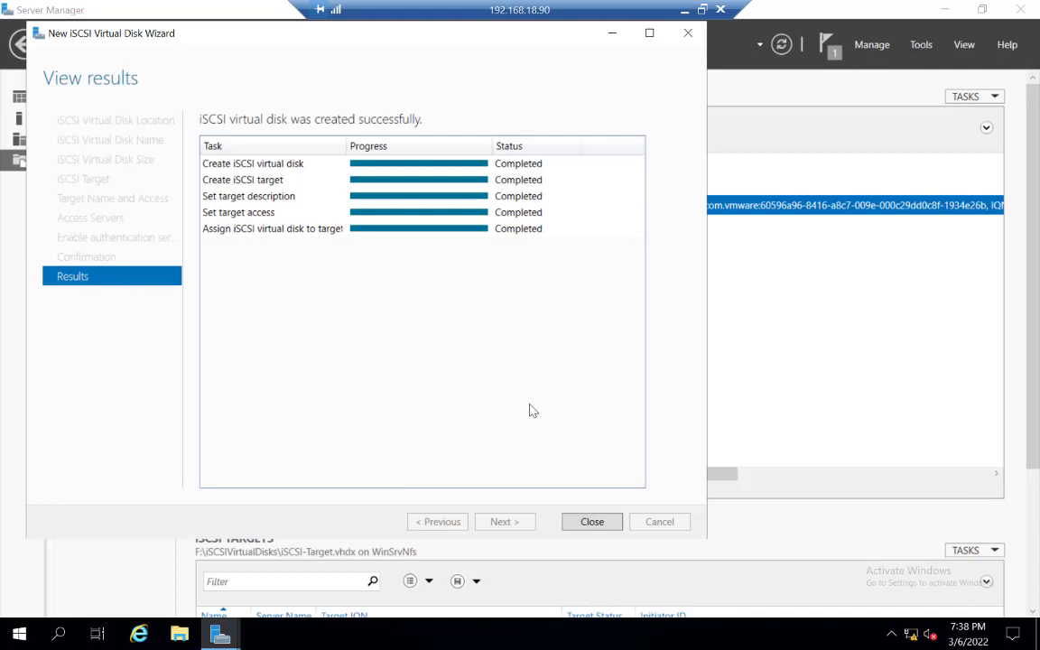
left_click(597, 521)
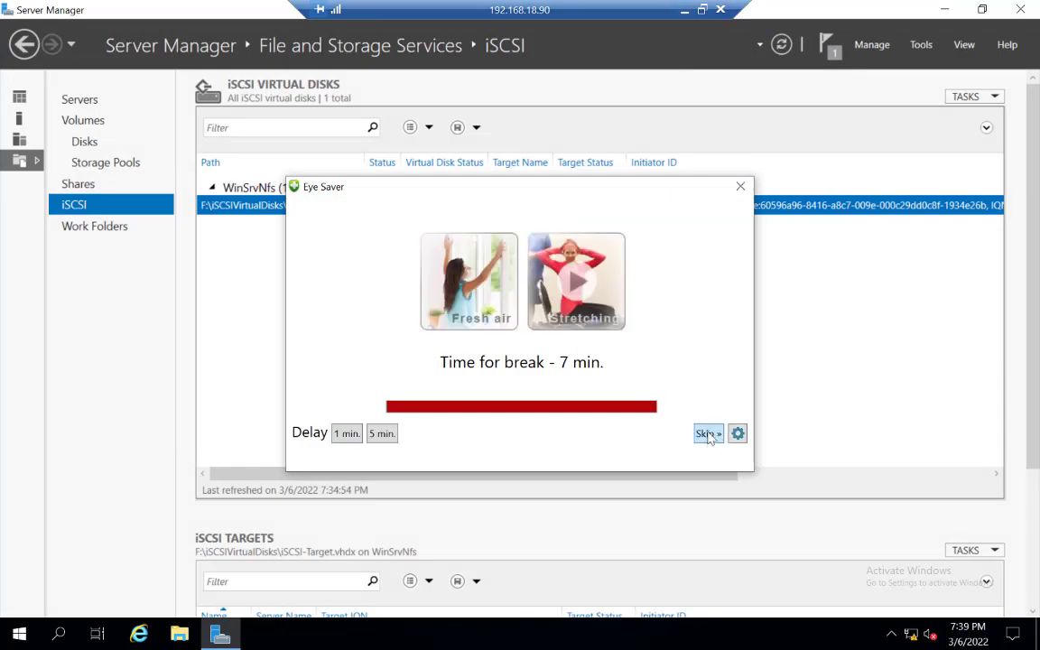
Step: Switch to the vSphere Client and add a send target server under the iSCSI adapter's dynamic discovery
left_click(709, 434)
left_click(684, 9)
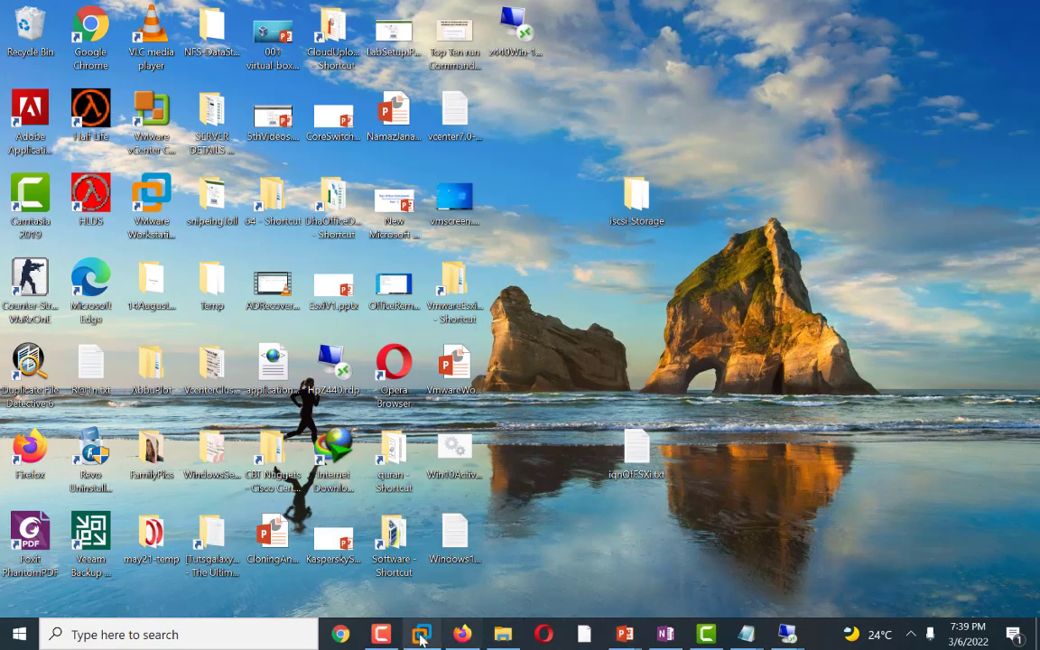
left_click(462, 634)
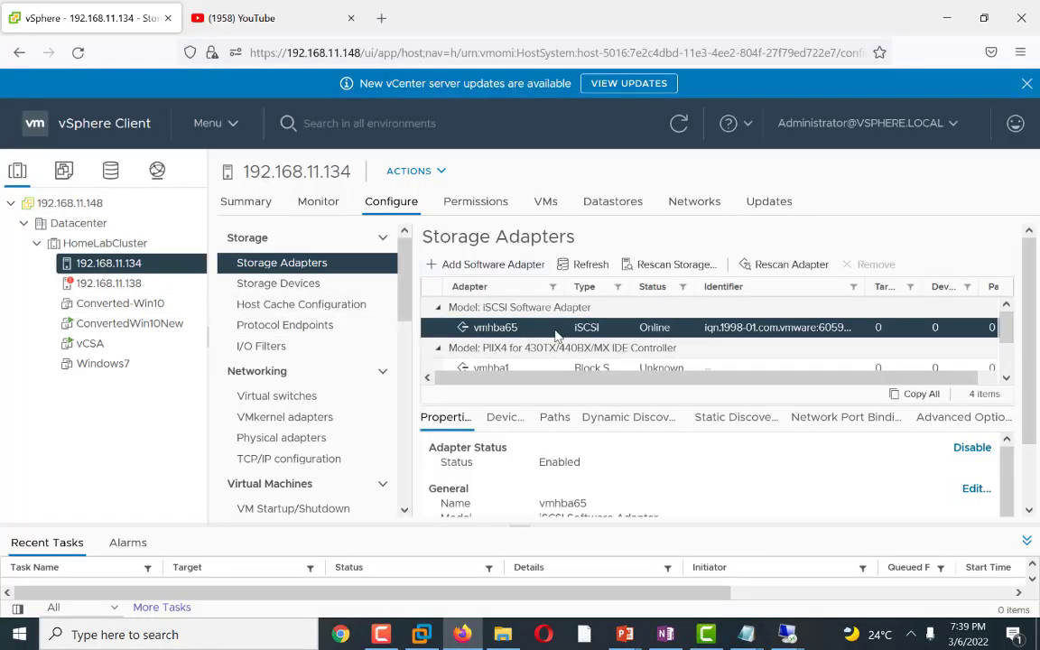
left_click(620, 424)
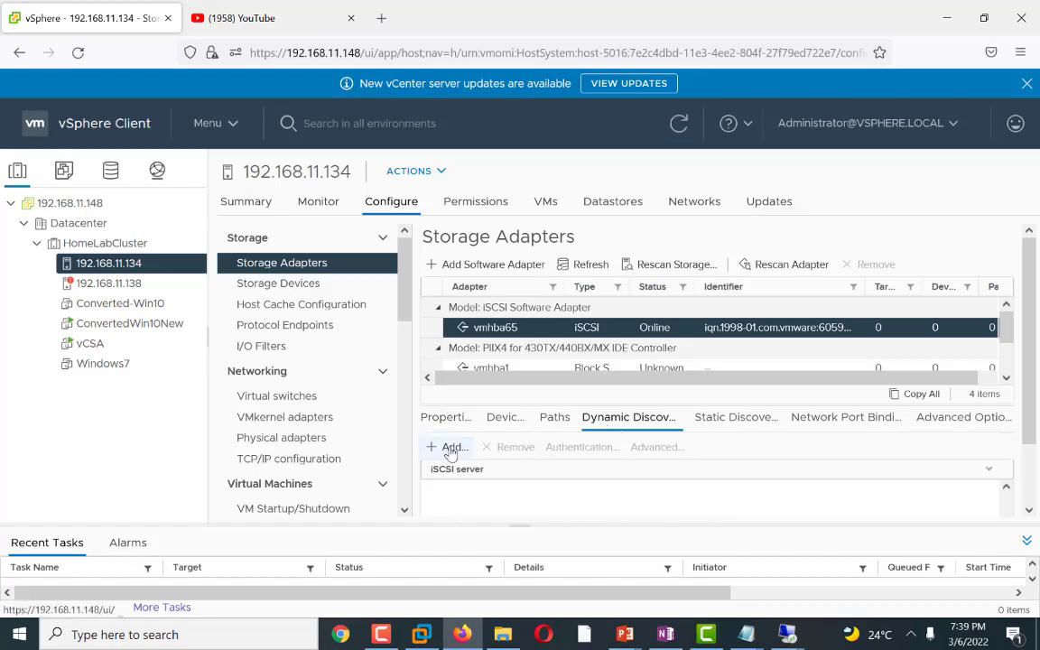
left_click(450, 450)
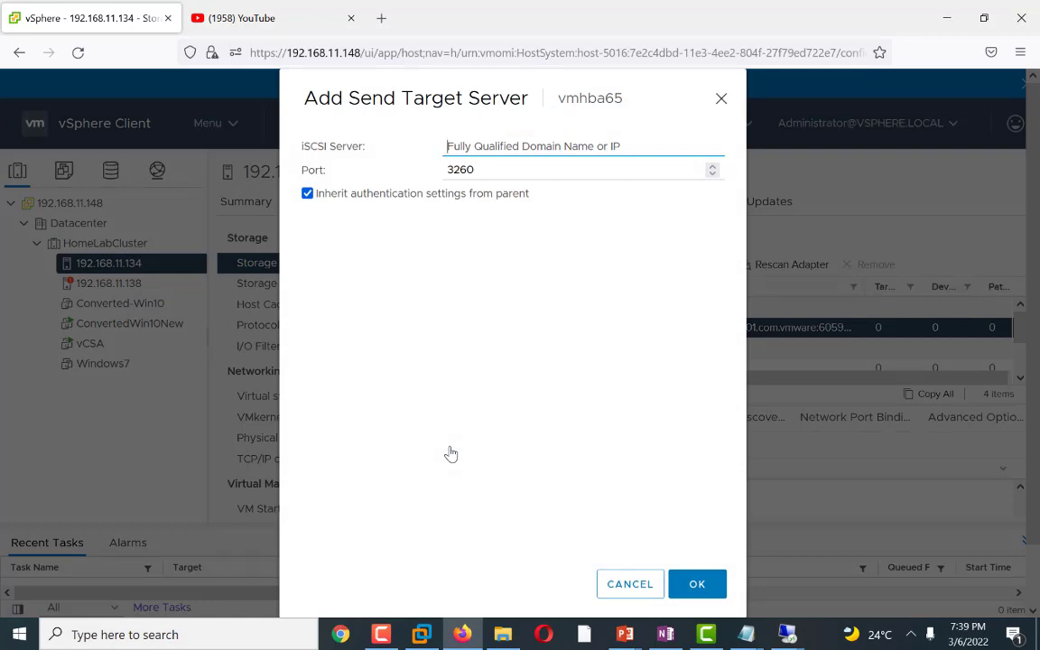
mouse_move(785, 635)
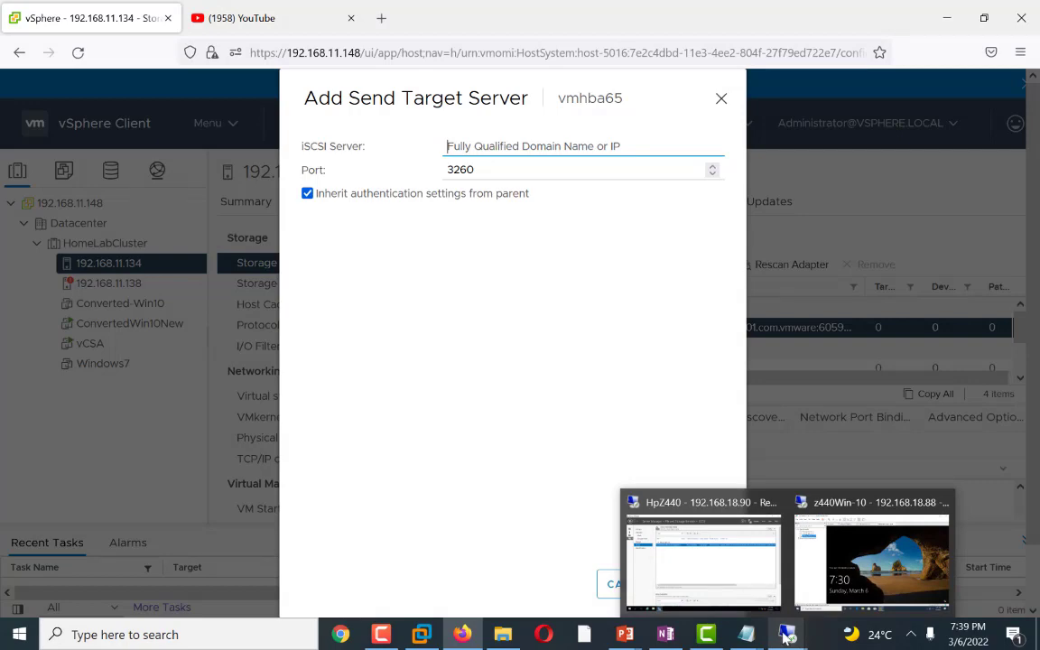
left_click(701, 566)
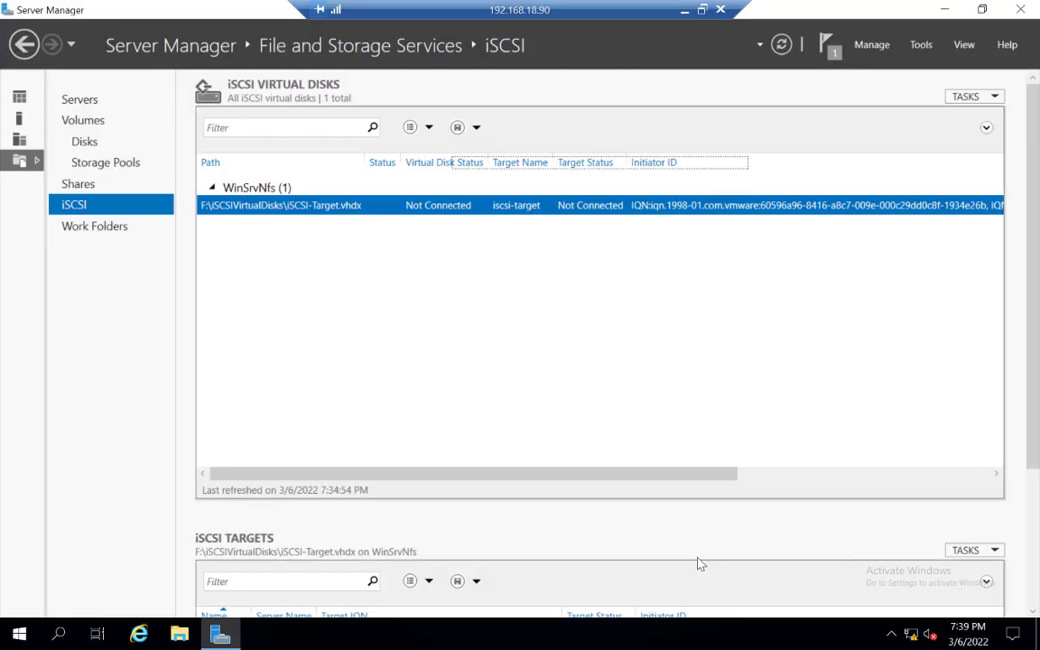
left_click(684, 10)
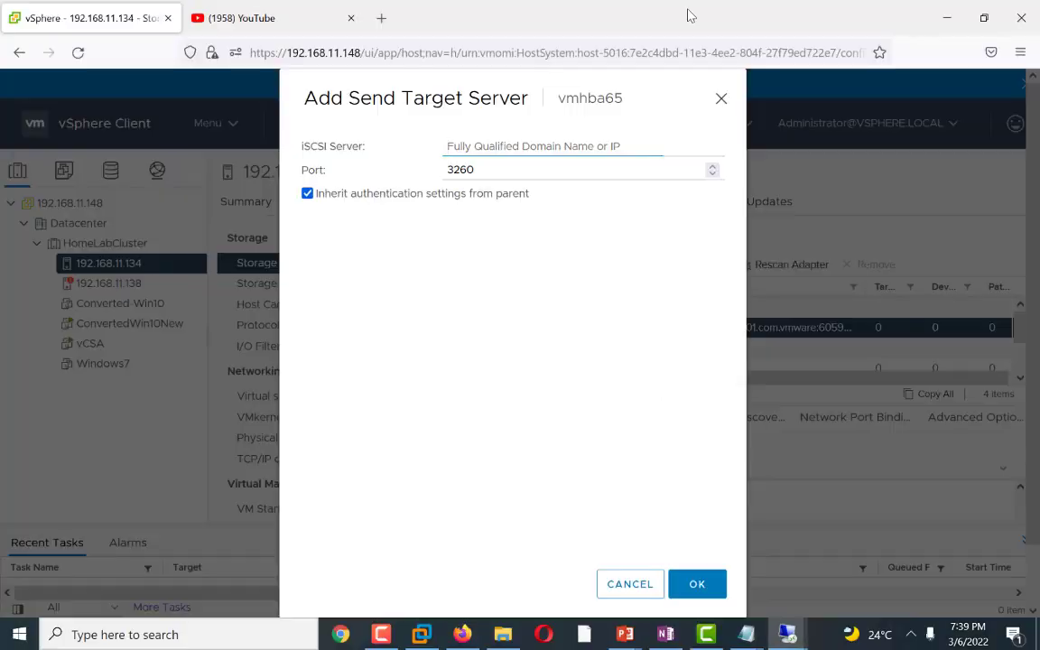
Step: Enter 192.168.18.90 on port 3260 as the iSCSI server, confirm, and rescan the adapter
type("1")
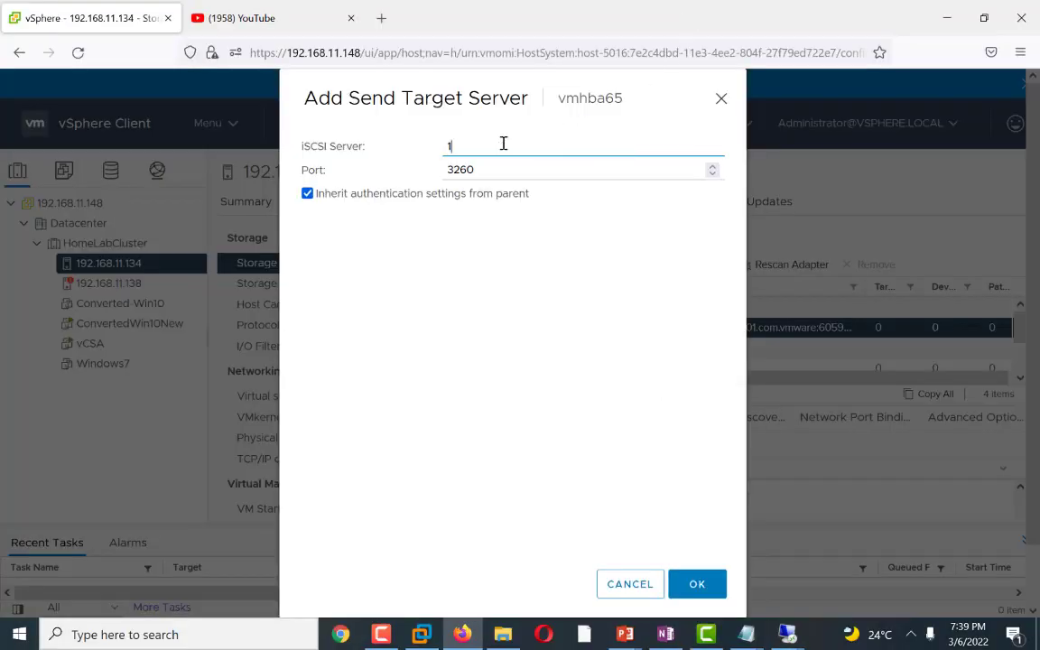
type("92.168.18.90")
left_click(696, 583)
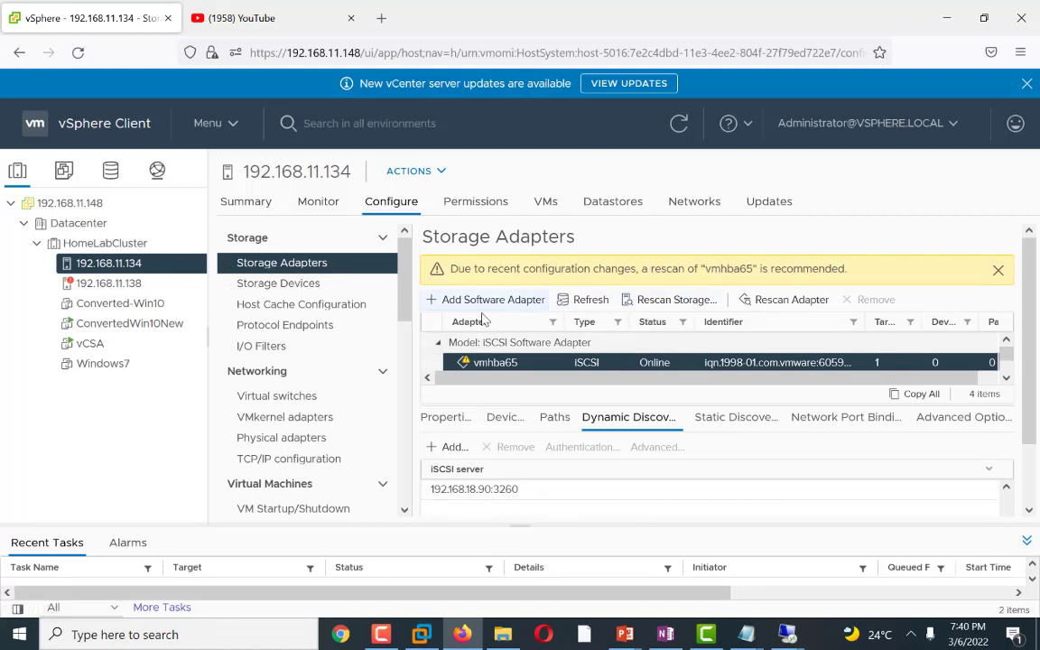
left_click(769, 309)
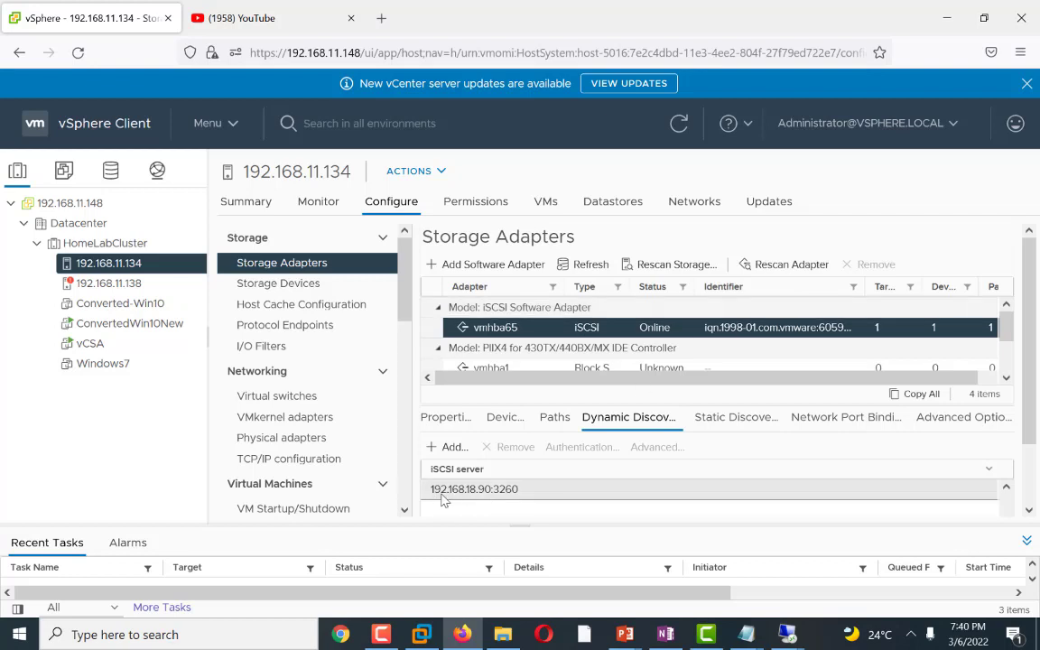
Step: Bind the VMkernel-iSCSI (vSwitch1) port group, vmk1, to the iSCSI adapter on host 192.168.11.134 and rescan the adapter
left_click(814, 421)
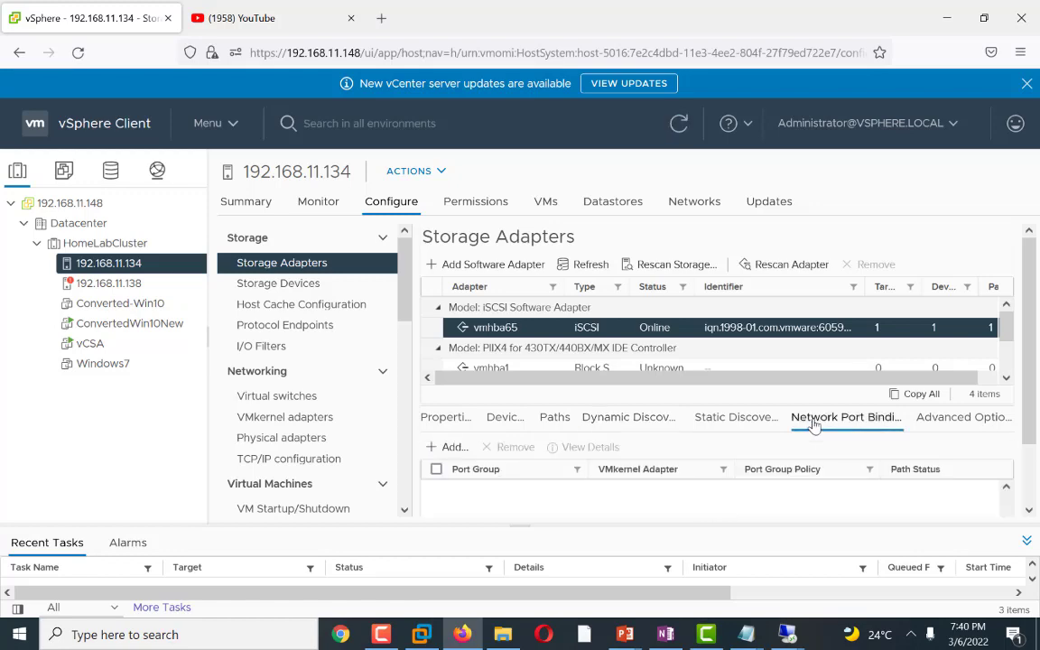
left_click(446, 447)
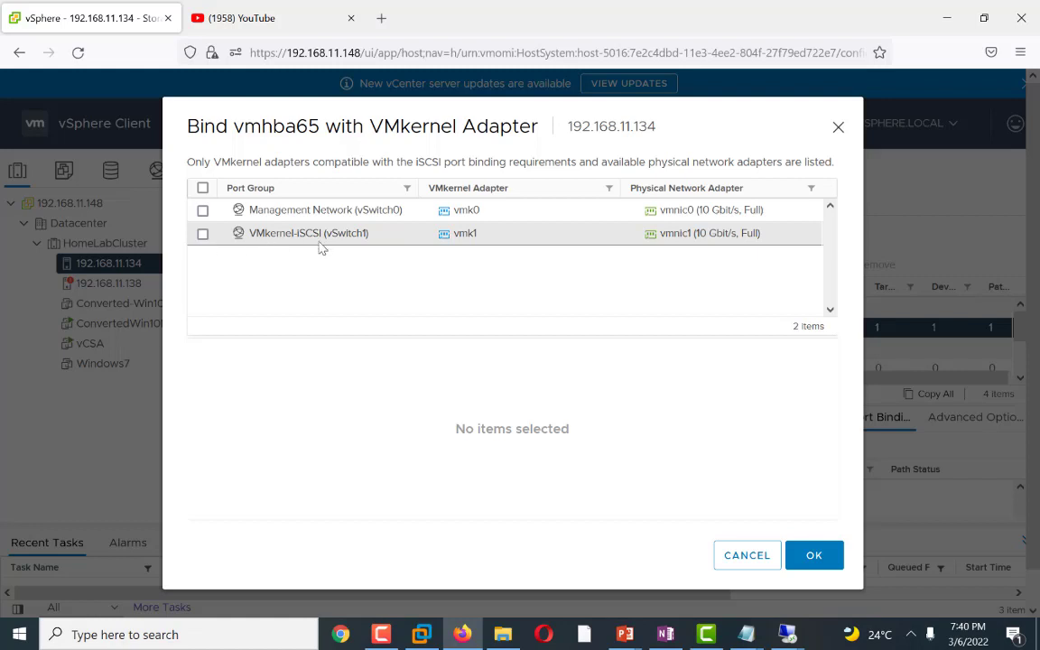
left_click(202, 234)
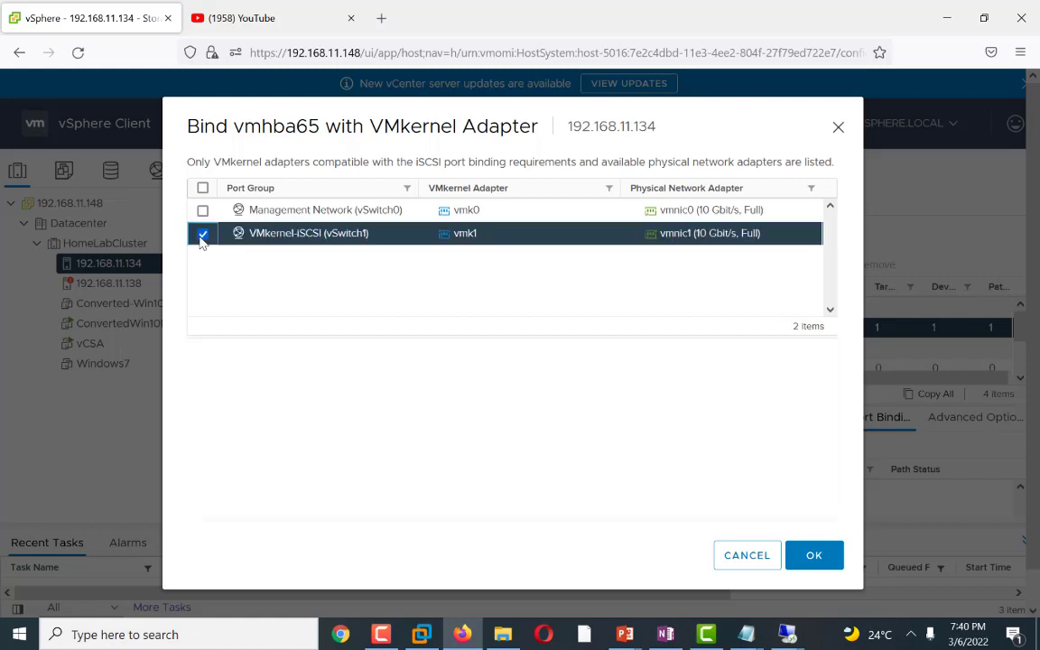
left_click(808, 555)
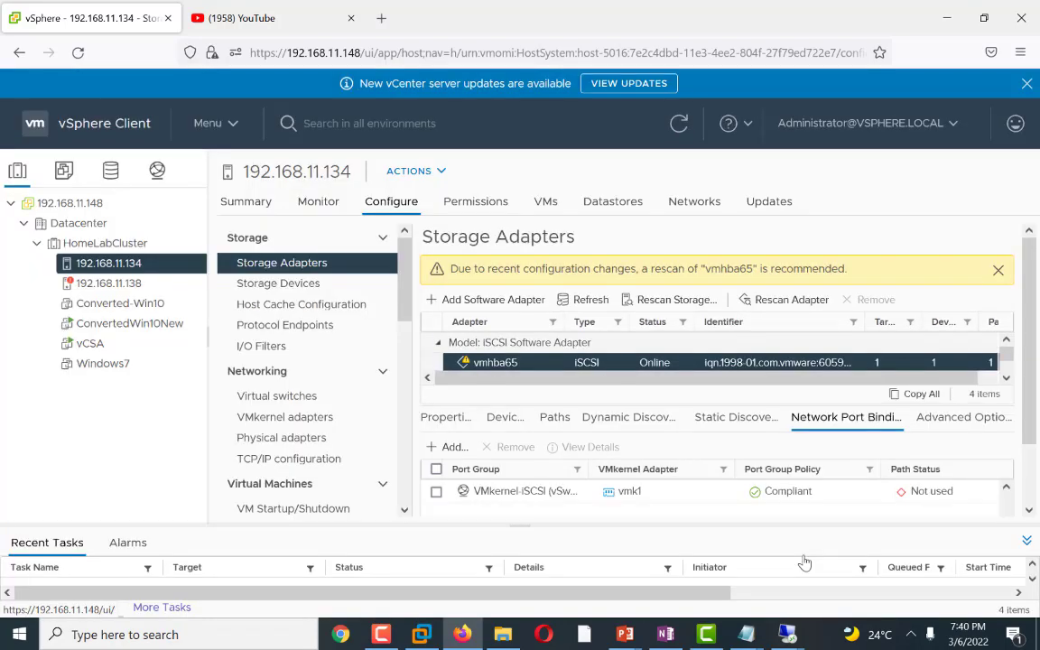
left_click(766, 300)
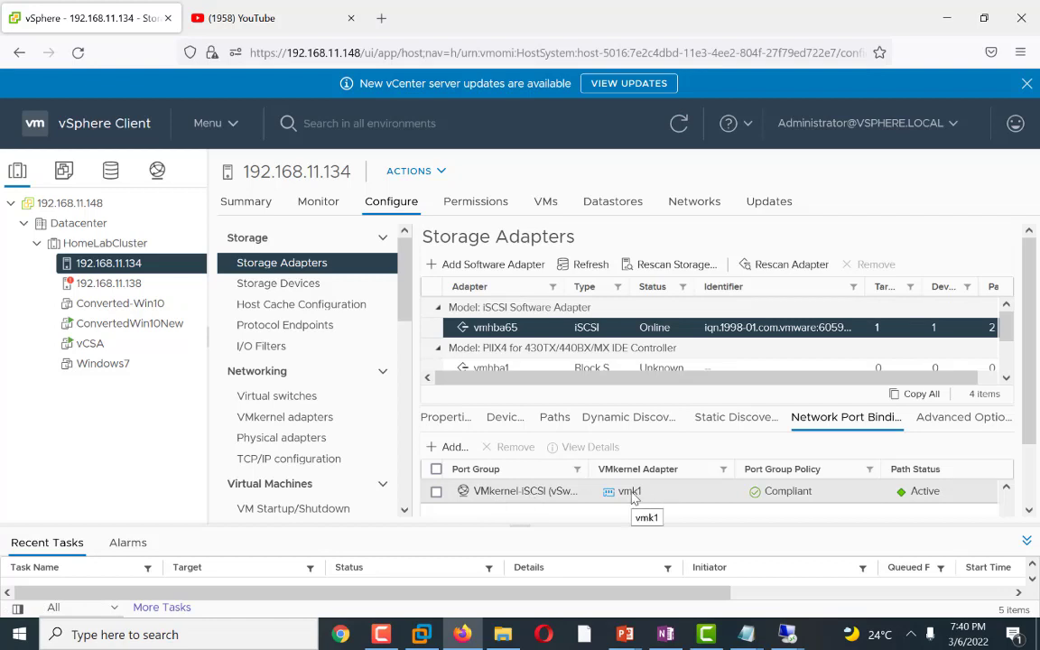
Step: On host 192.168.11.138, add 192.168.18.90 as a dynamic discovery send target server for the iSCSI adapter and rescan it
left_click(95, 284)
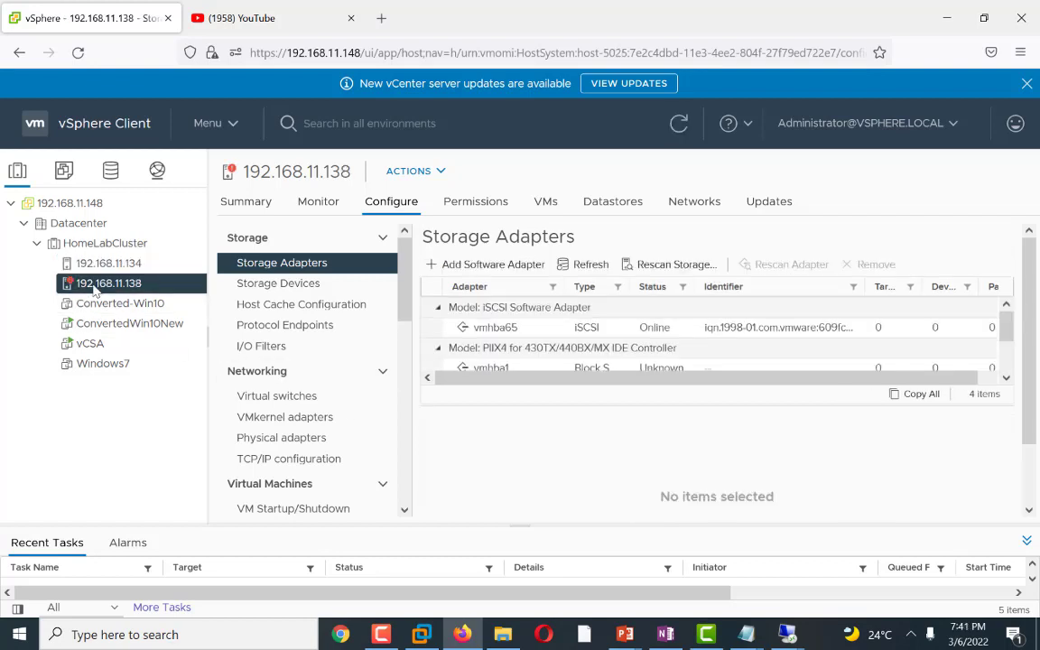
left_click(533, 330)
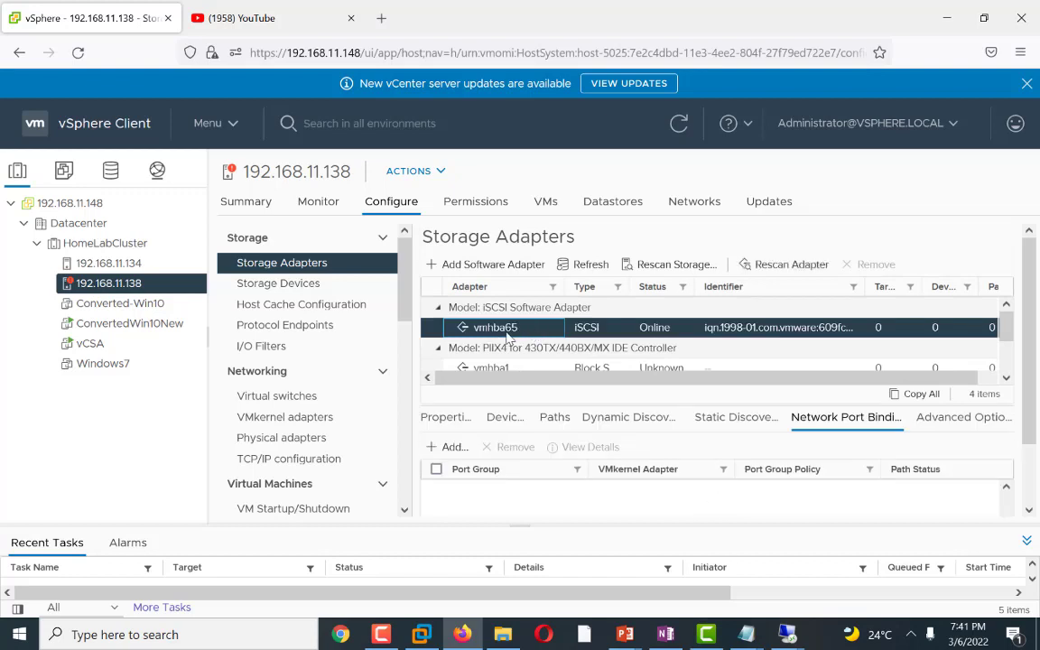
left_click(618, 420)
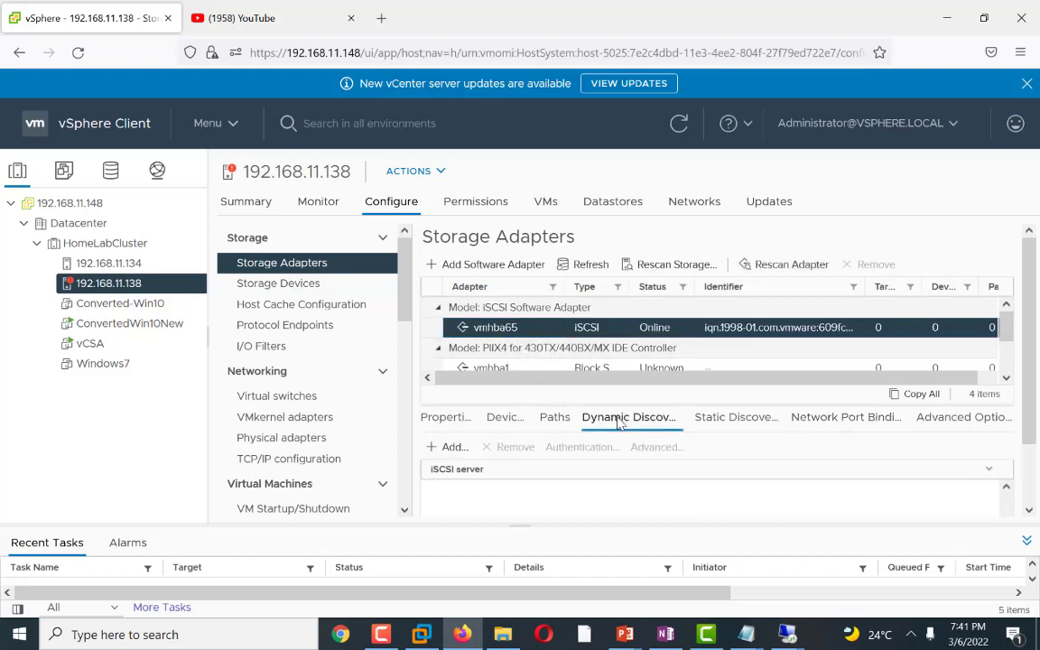
left_click(442, 448)
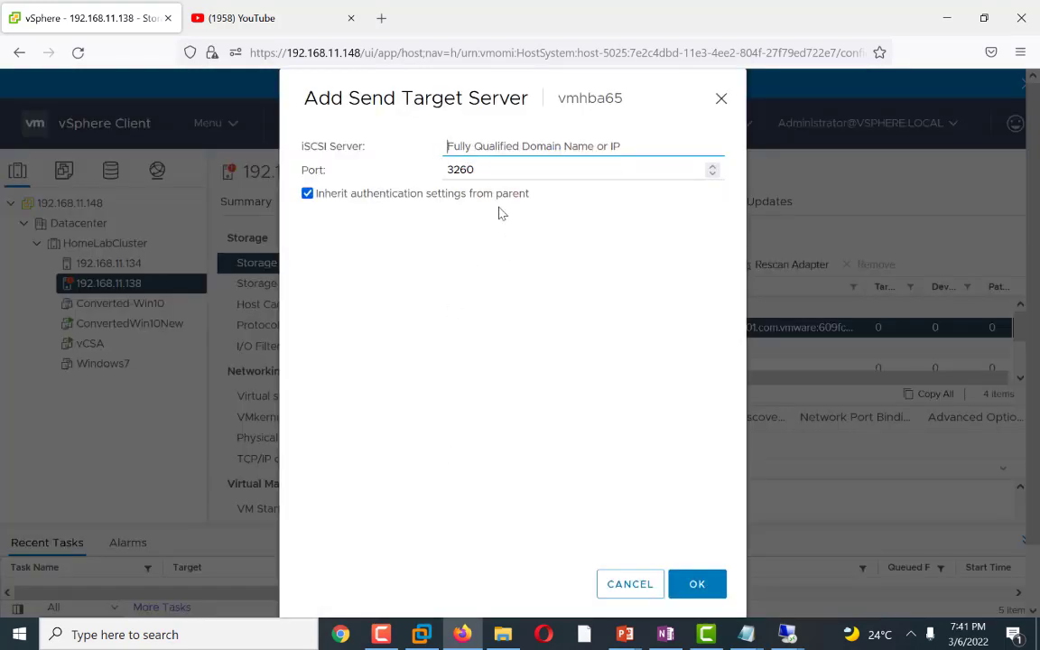
type("192")
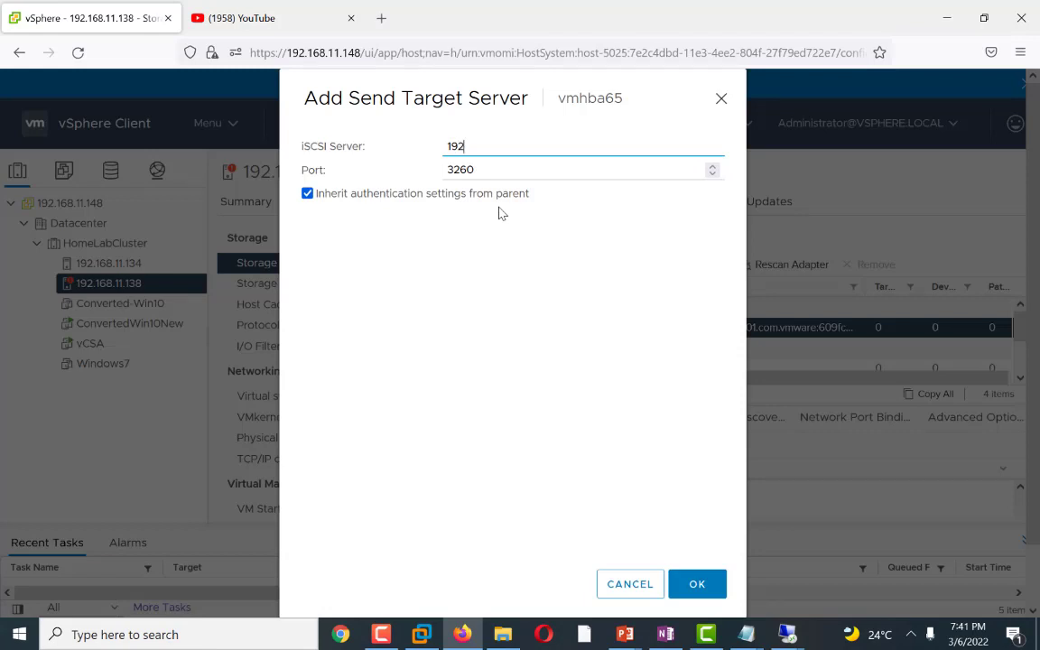
type(".168.18.90")
left_click(690, 584)
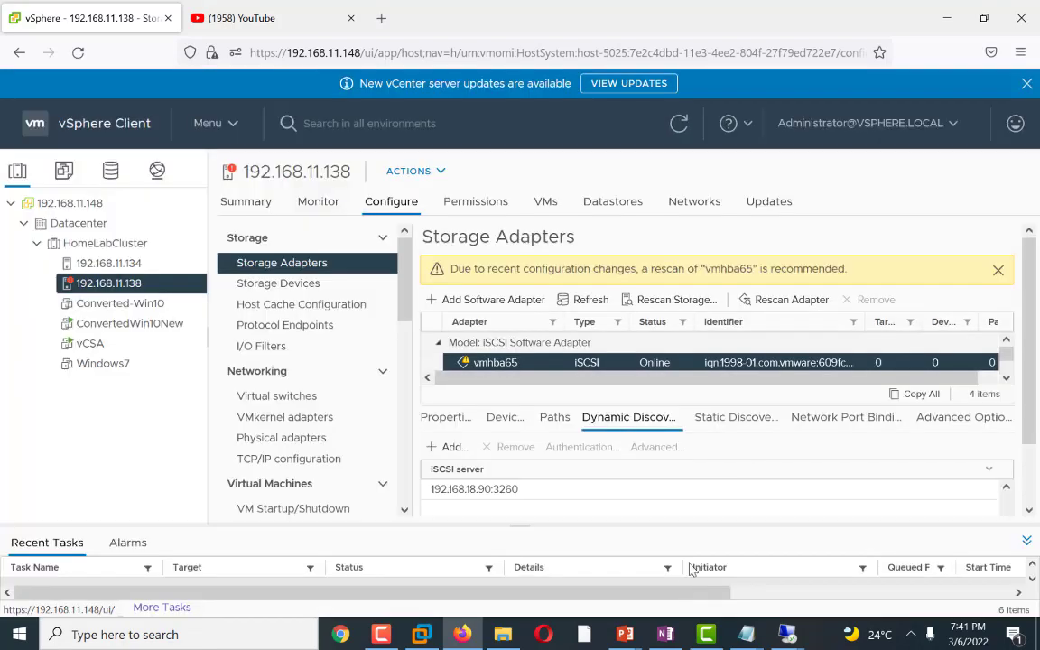
left_click(778, 302)
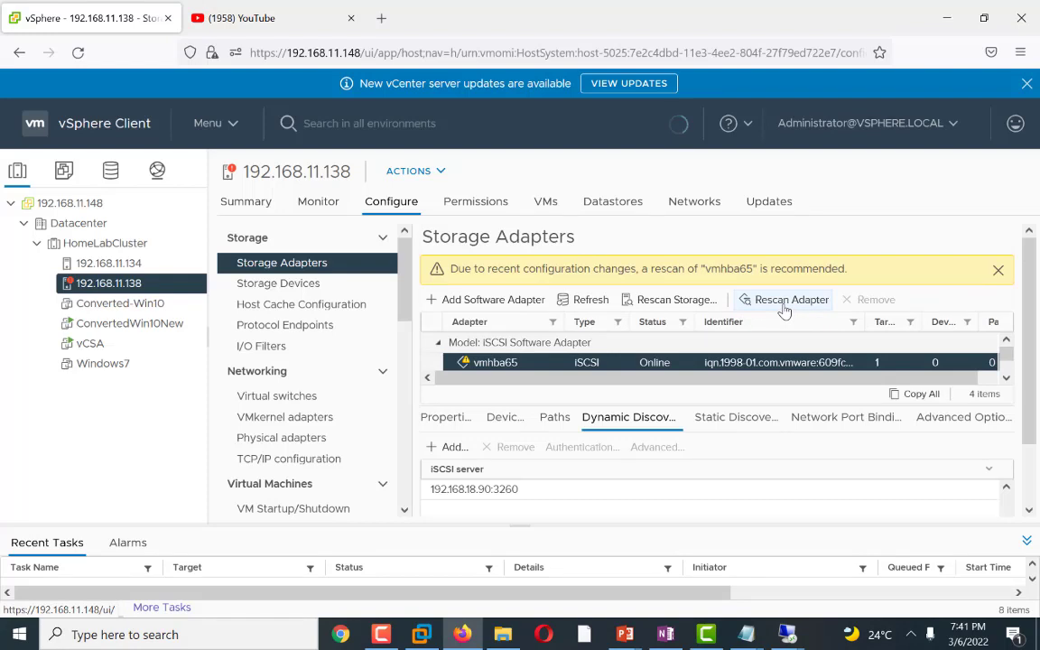
left_click(783, 309)
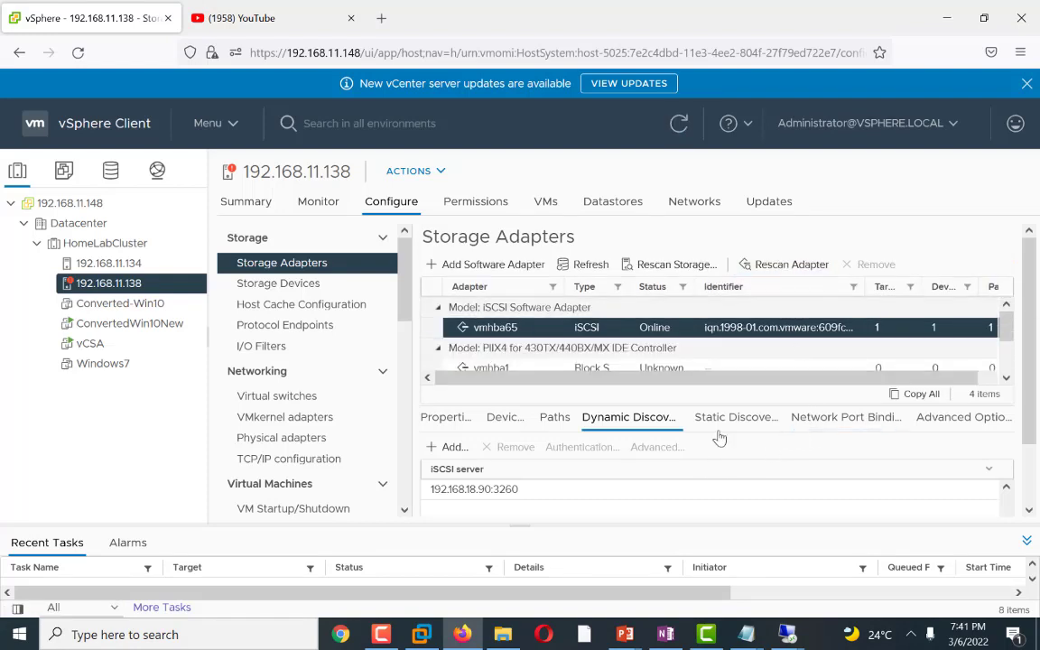
Step: Bind the VMkernel-iSCSI (vSwitch1) port group, vmk1, to the iSCSI adapter on host 192.168.11.138 and rescan the adapter
left_click(822, 426)
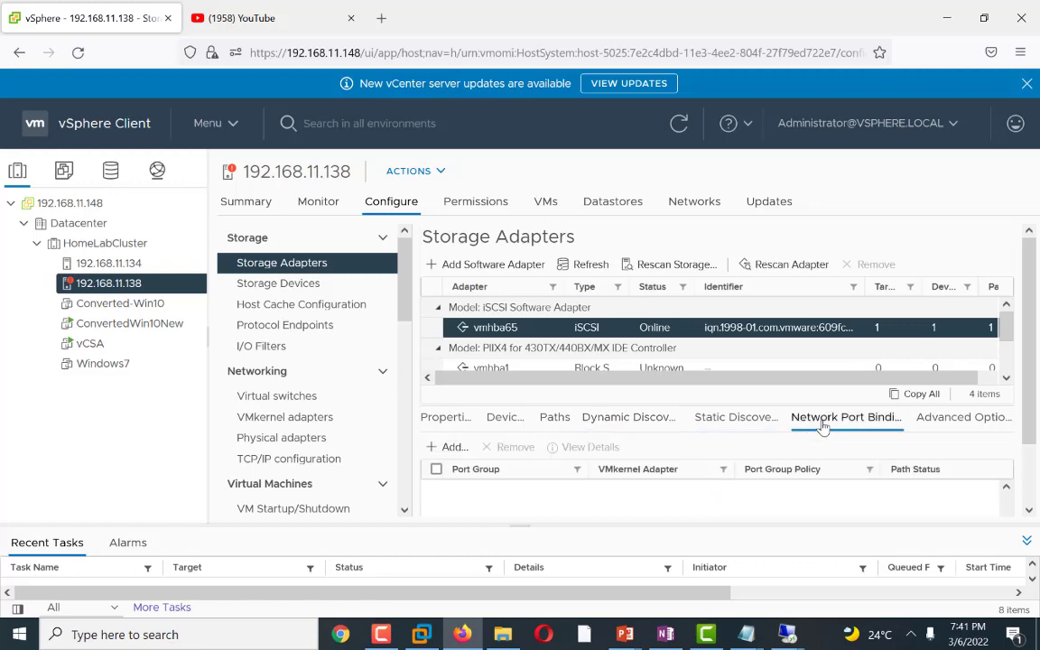
left_click(452, 448)
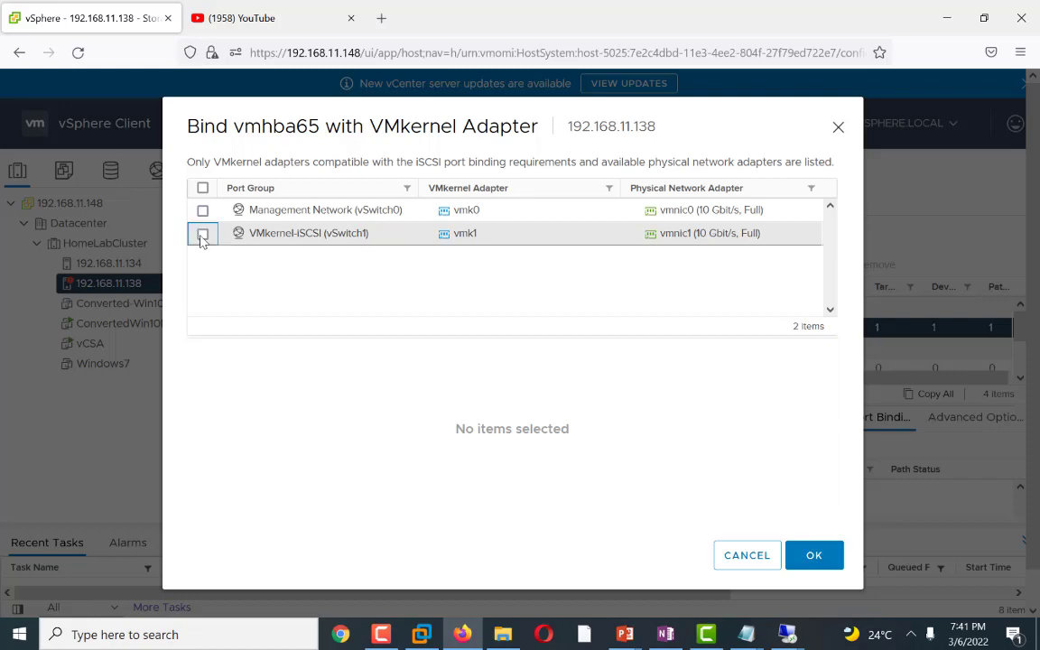
left_click(202, 235)
left_click(813, 555)
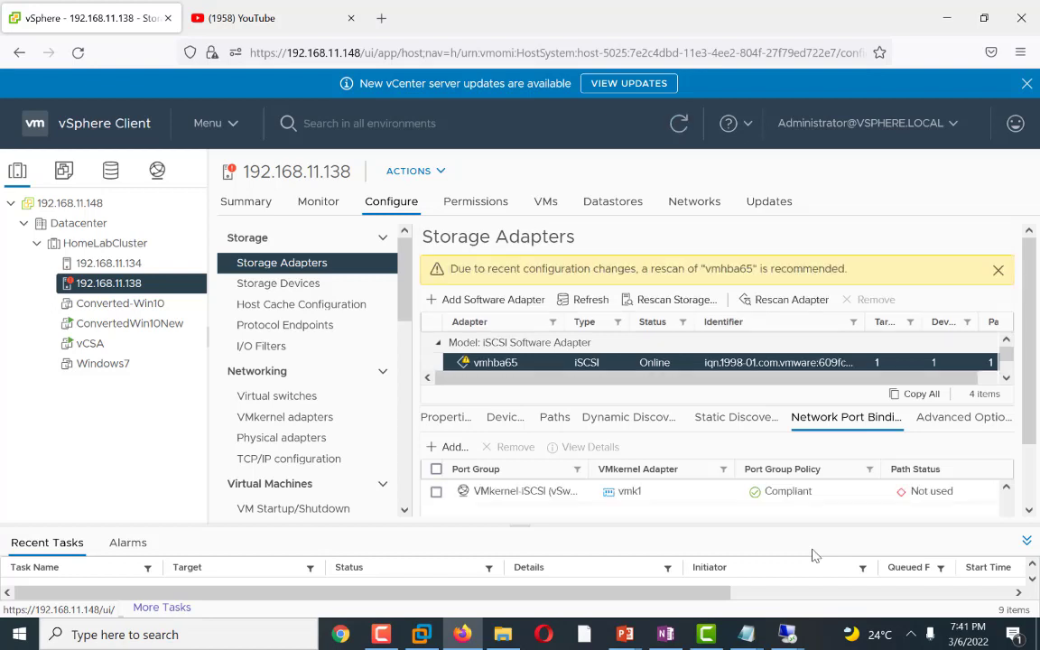
left_click(790, 302)
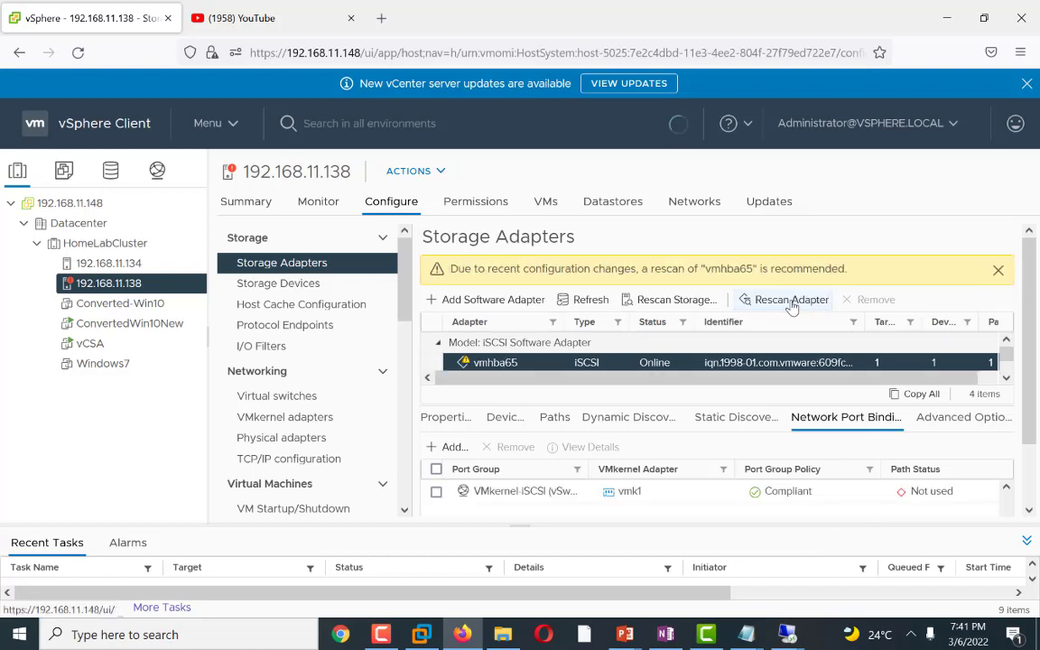
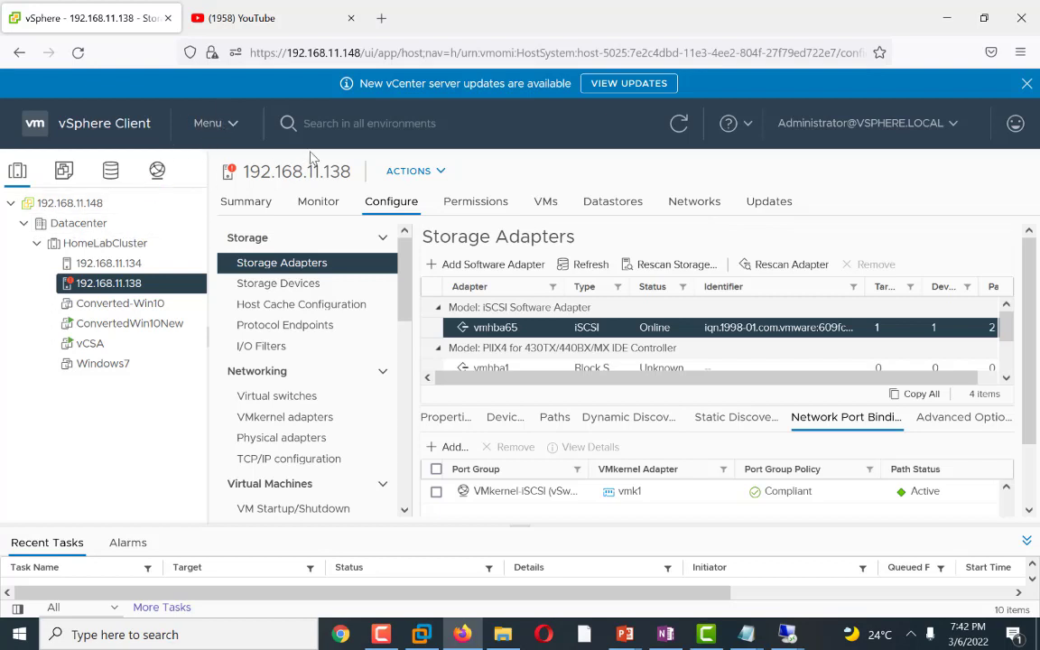
Step: Switch to the storage inventory and reset the host memory usage alarm on the Datacenter to green
left_click(110, 172)
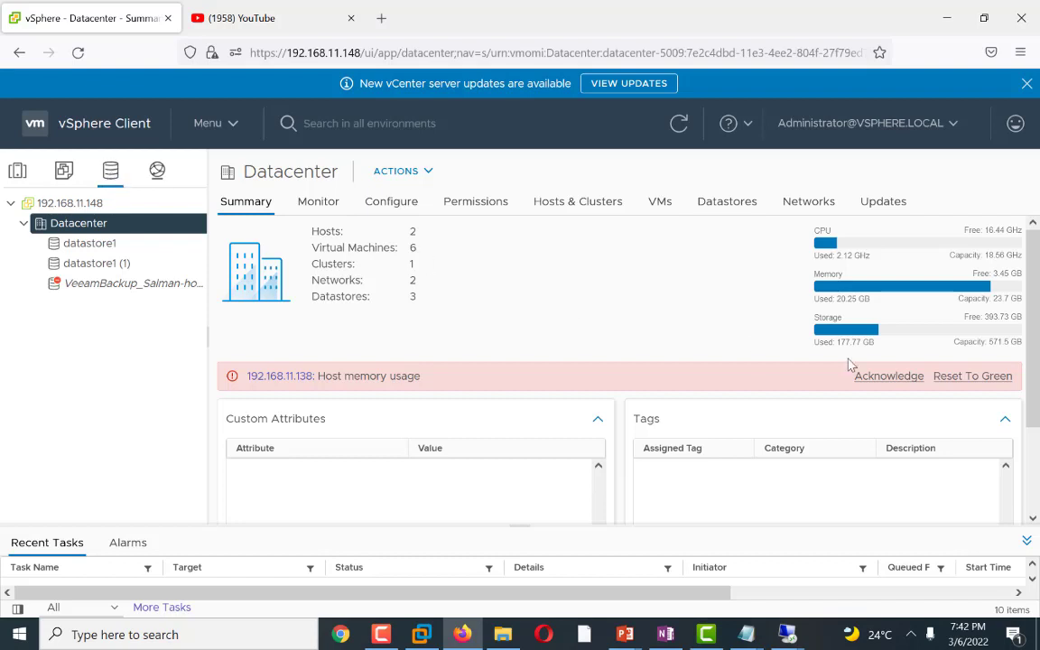
left_click(986, 386)
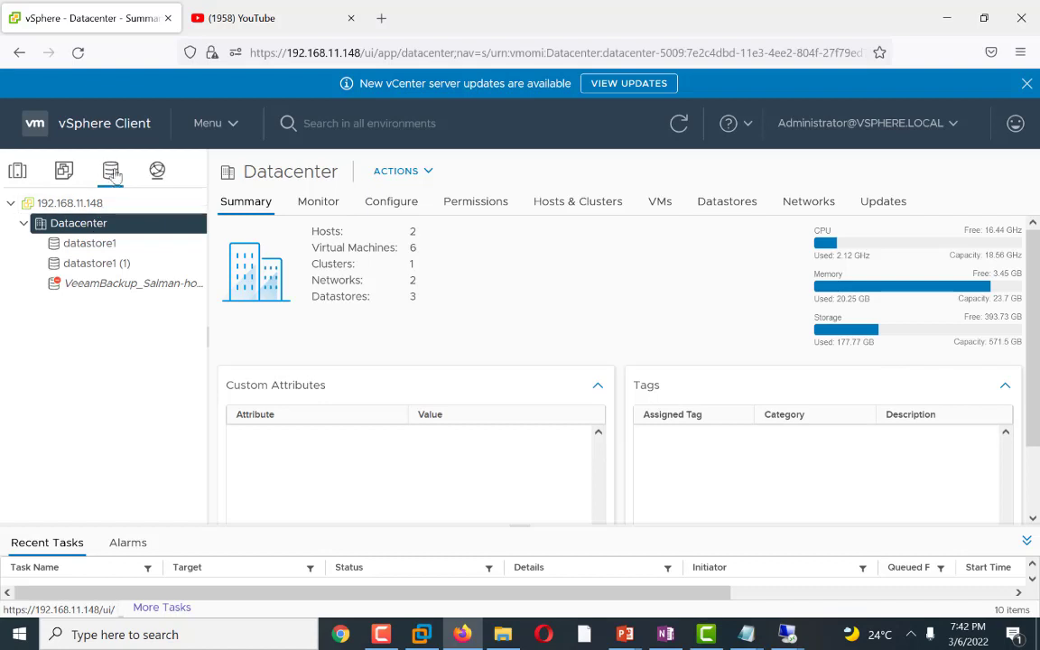
Step: Start a new datastore on the Datacenter and choose the VMFS type
right_click(82, 227)
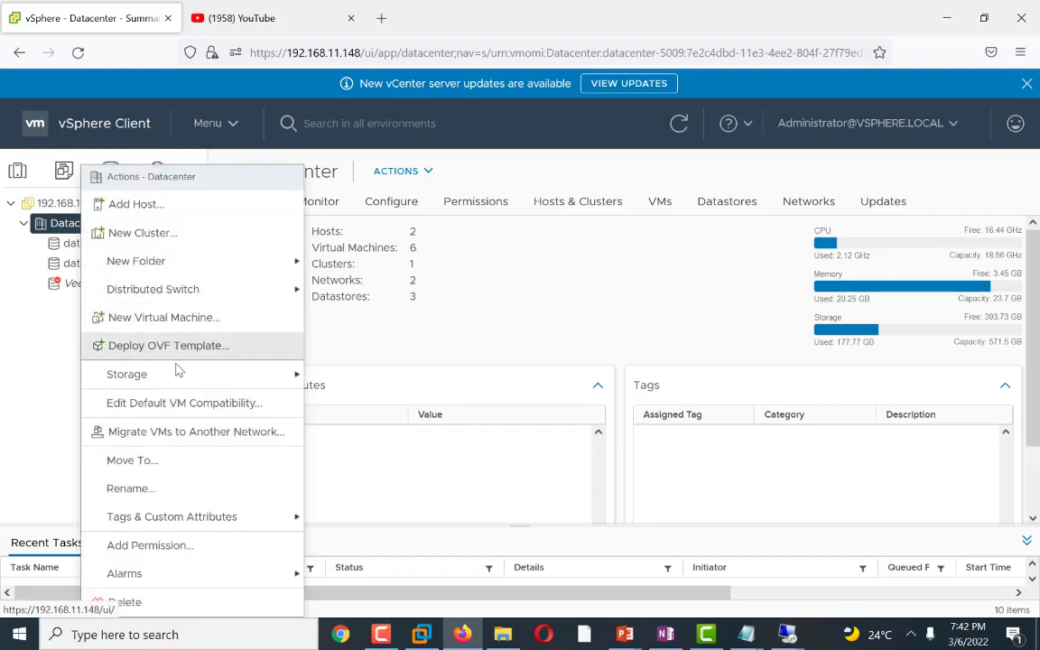
mouse_move(190, 384)
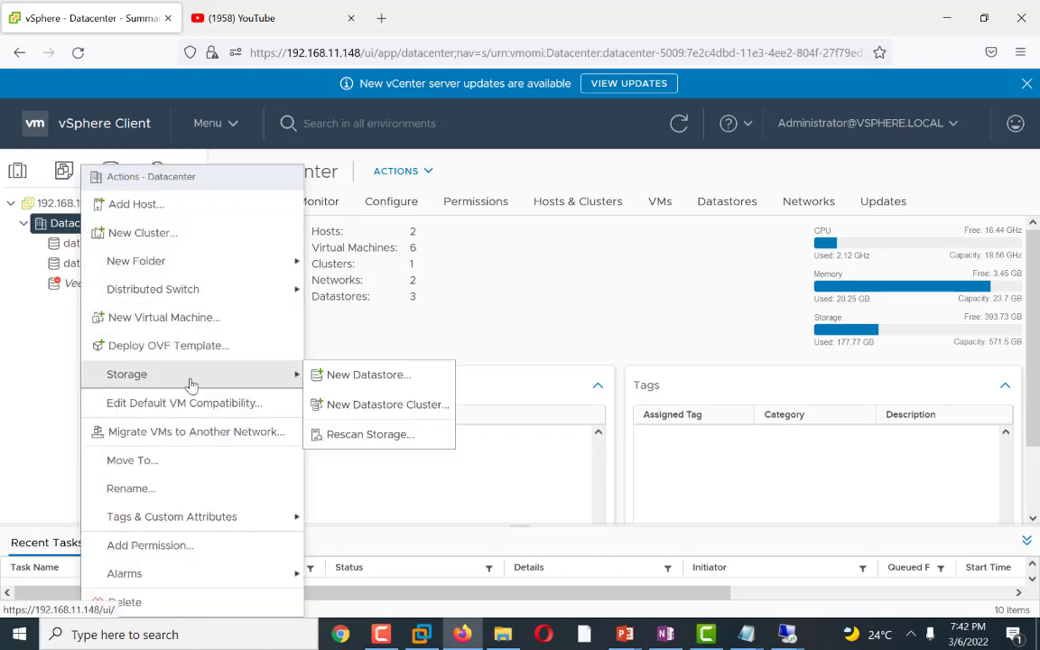
left_click(377, 385)
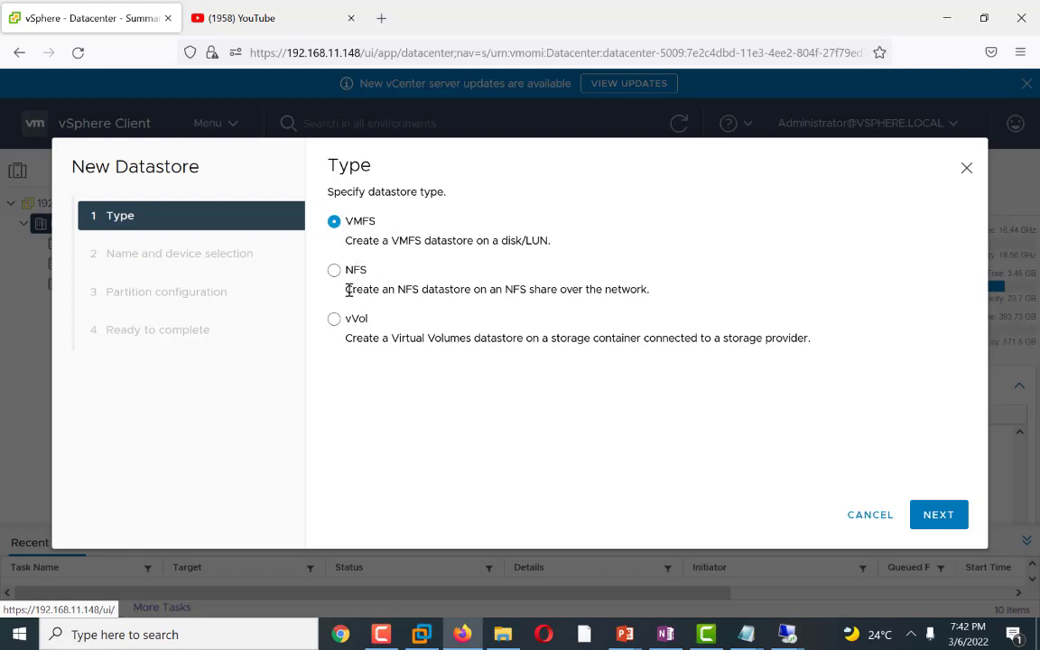
left_click_drag(351, 240, 553, 241)
left_click(556, 257)
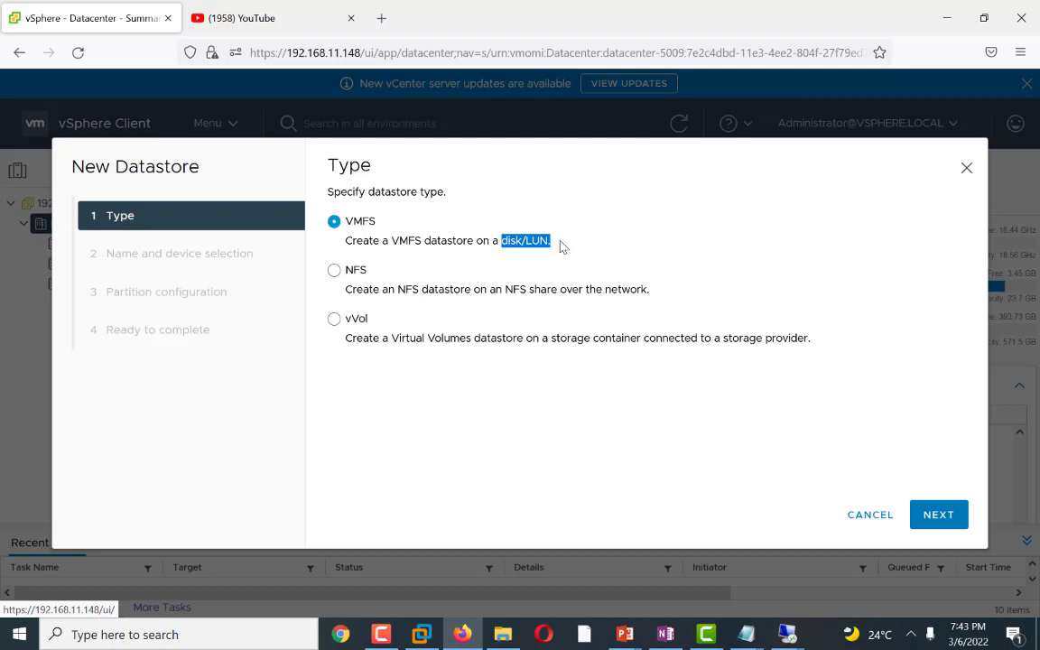
left_click(525, 240)
left_click_drag(501, 239, 570, 246)
left_click(529, 240)
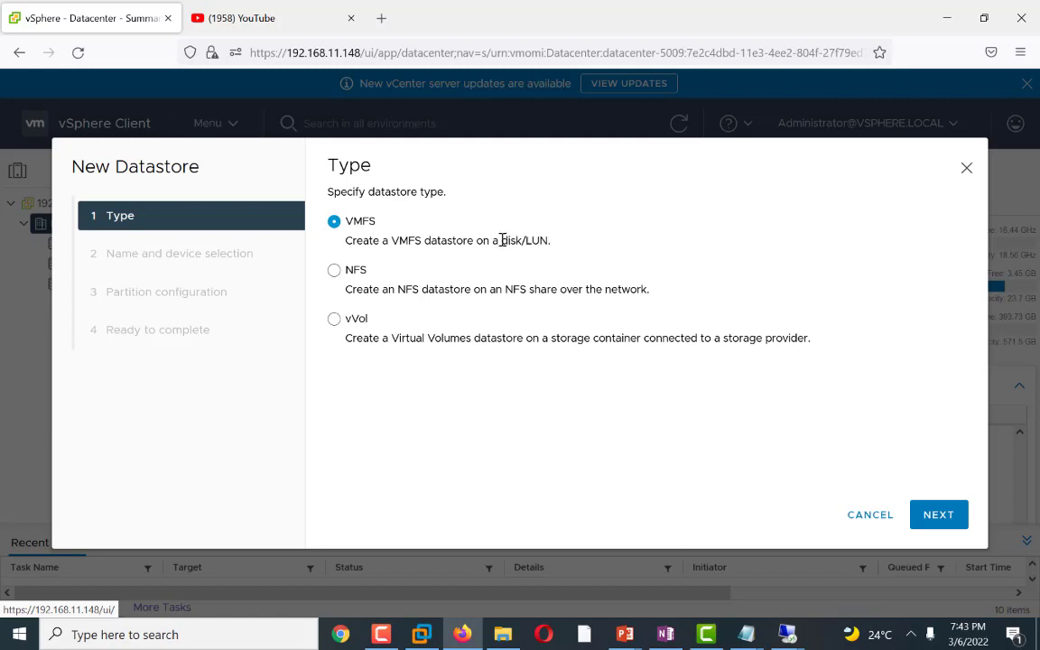
left_click_drag(502, 240, 548, 240)
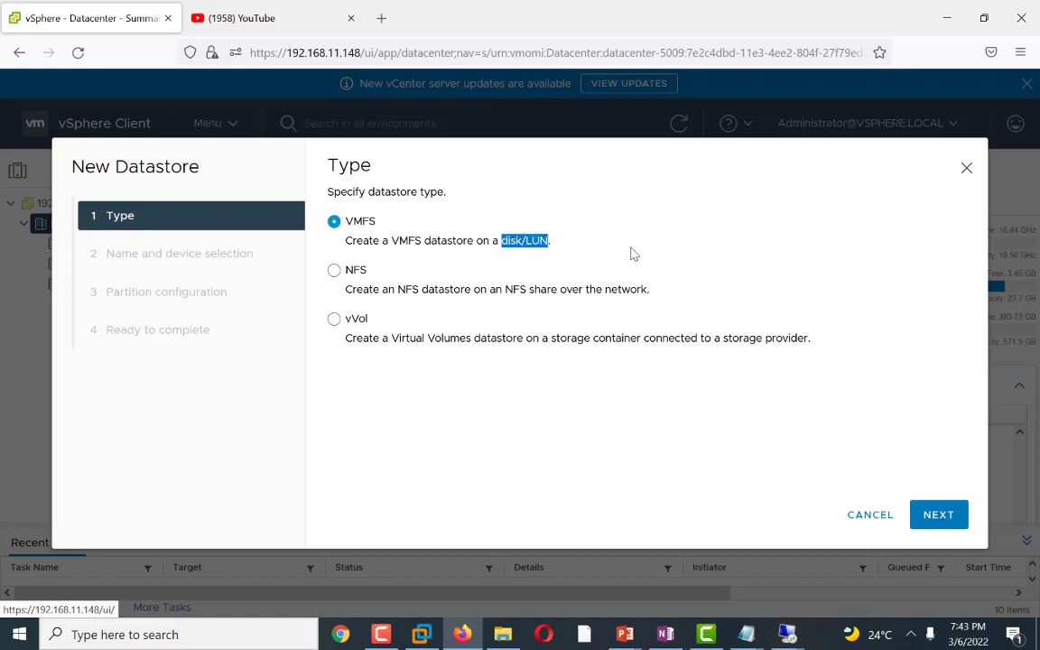
left_click(926, 515)
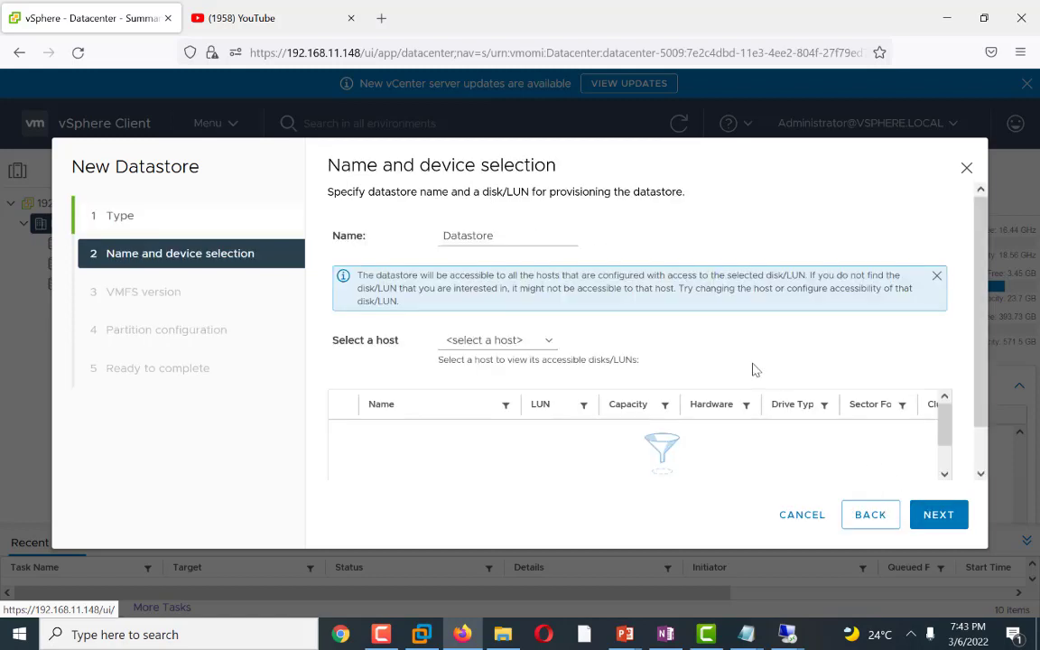
Step: Name the new datastore iSCS-Target
left_click(512, 236)
left_click_drag(512, 235, 399, 232)
type("isco")
type("S")
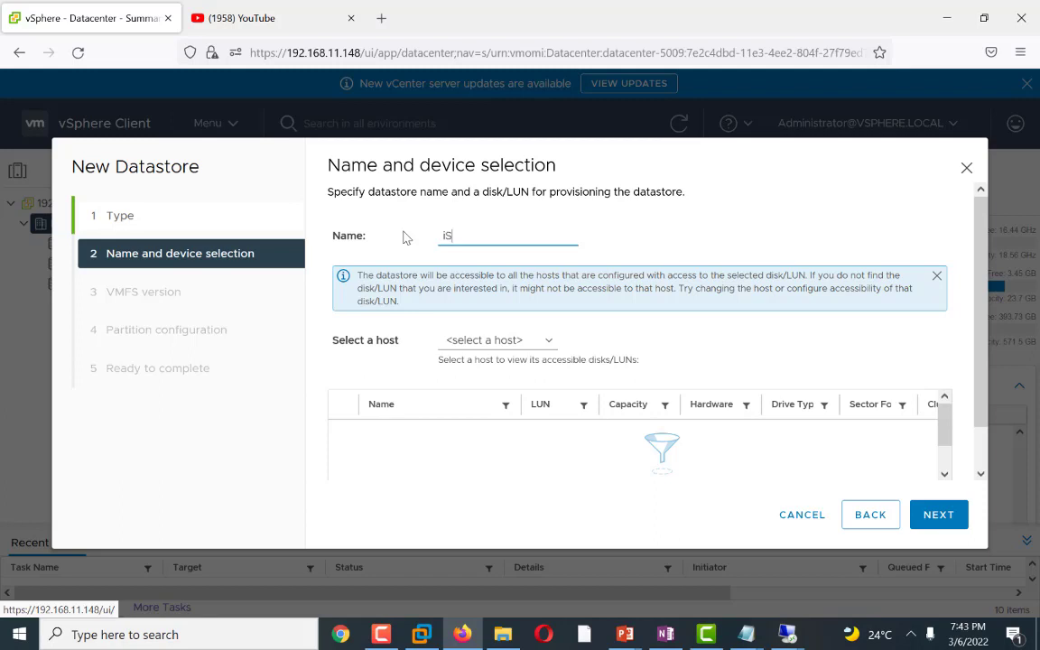
type("Css")
key("Menu")
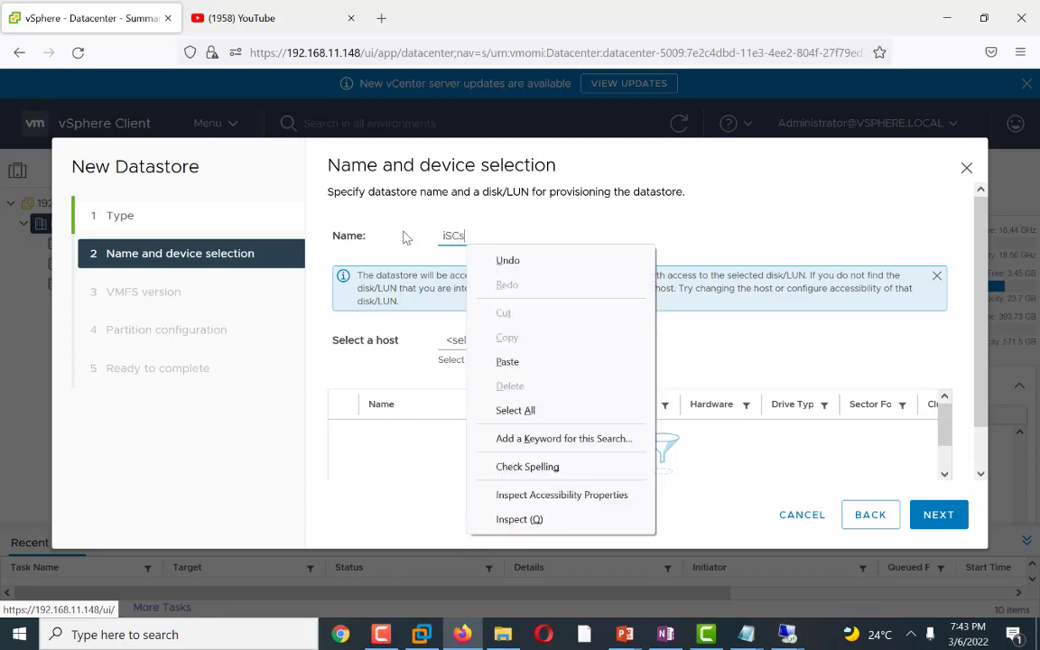
left_click(478, 235)
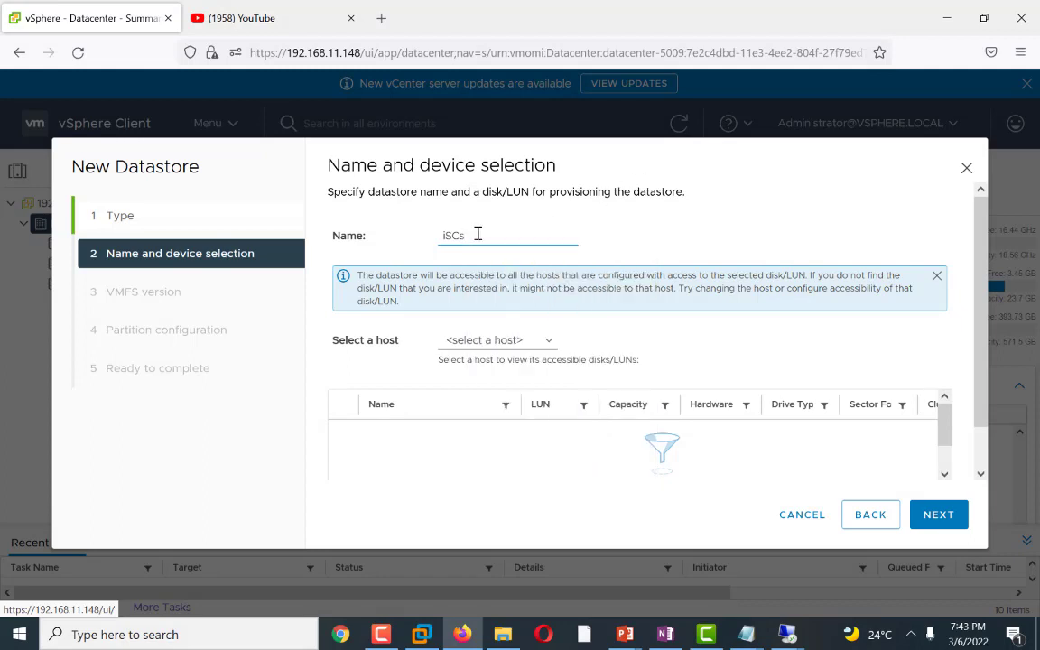
type("S-Target")
Step: Select the 40 GB MSFT iSCSI Disk as the device, checking it from hosts 192.168.11.134 and 192.168.11.138
left_click(546, 342)
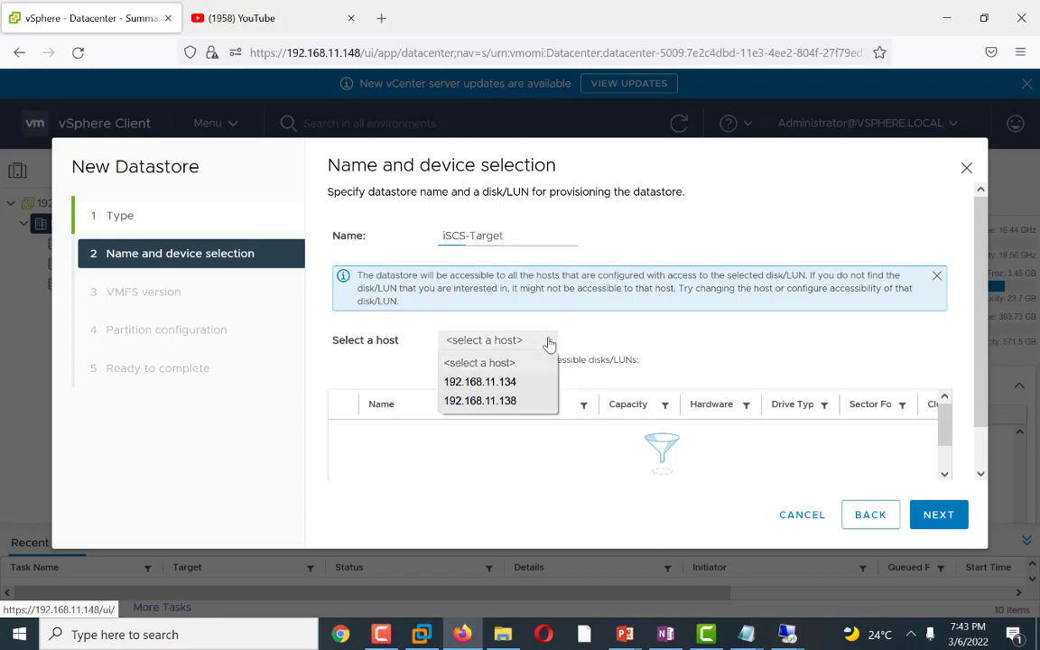
left_click(497, 386)
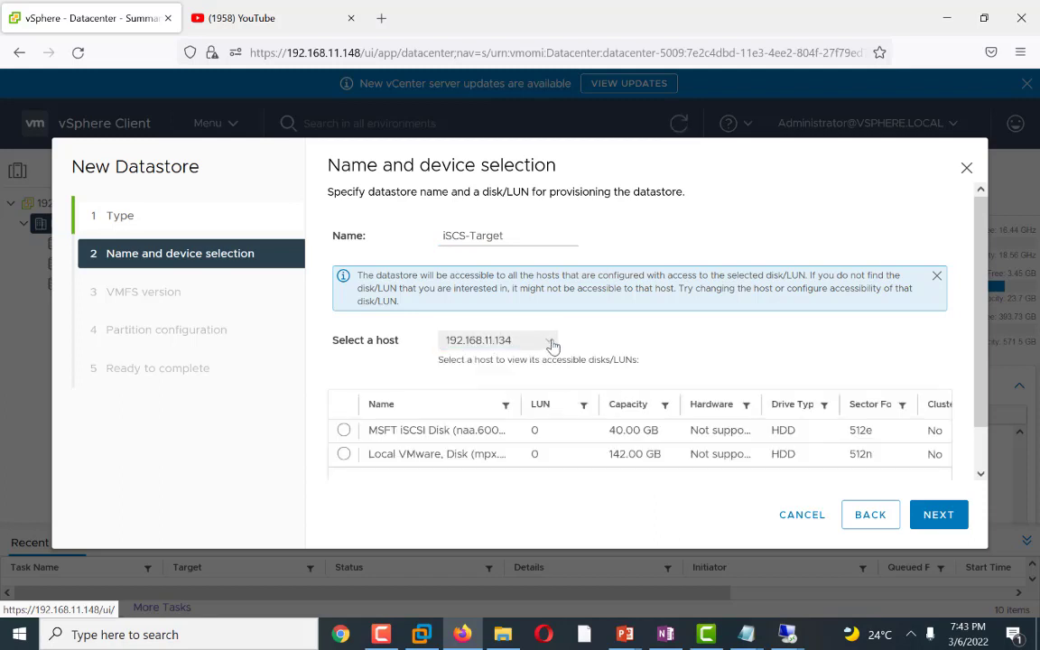
left_click(344, 430)
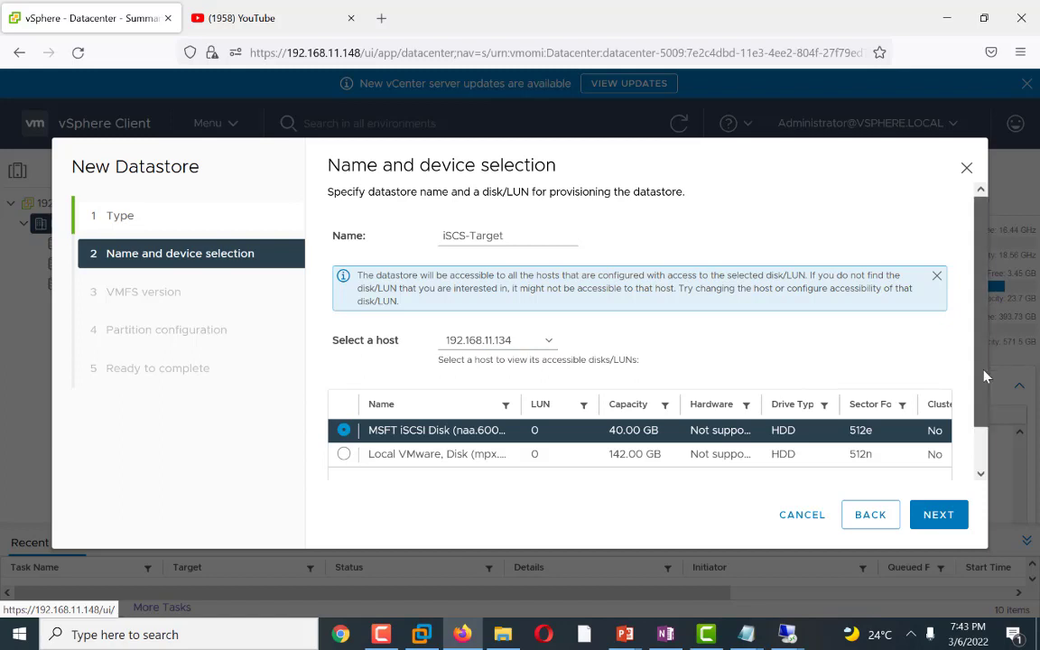
scroll(979, 406, "down", 1)
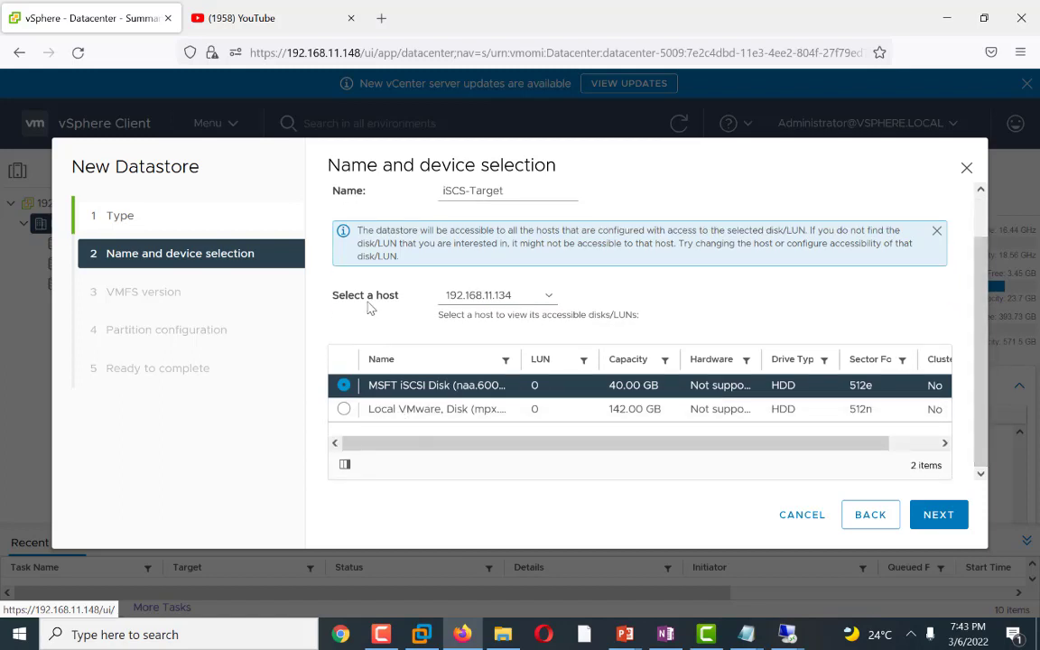
left_click(542, 296)
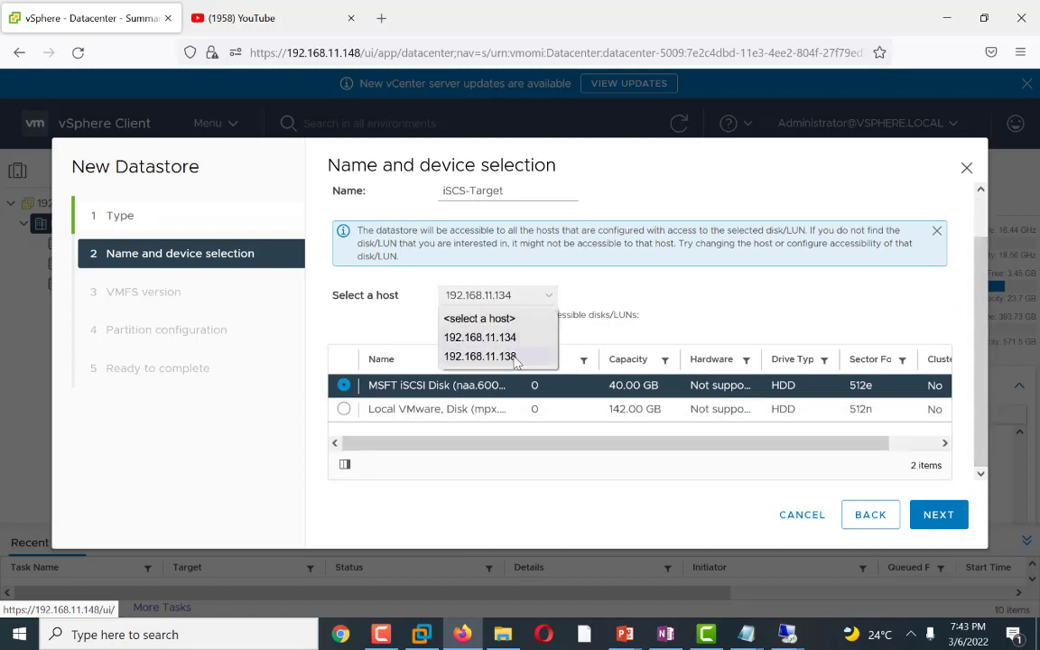
left_click(483, 355)
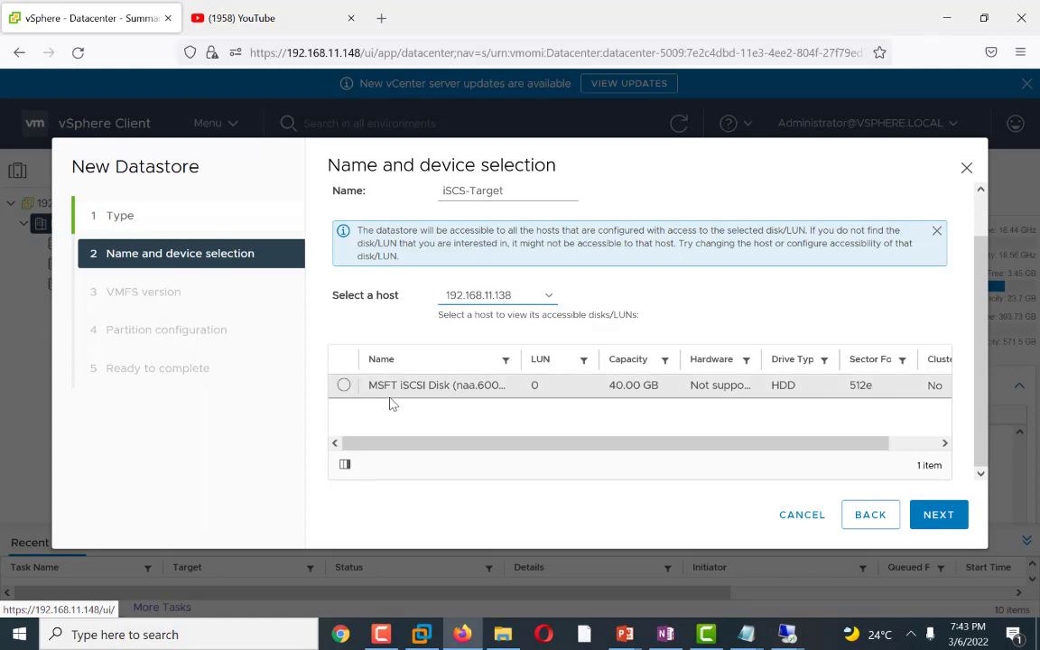
left_click(344, 386)
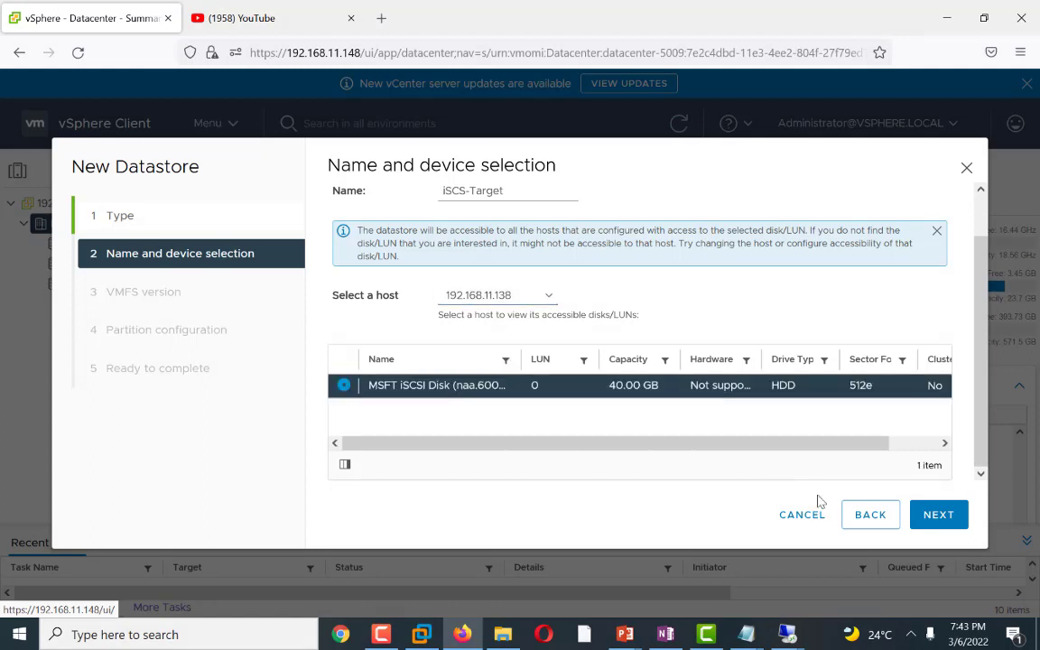
left_click(935, 516)
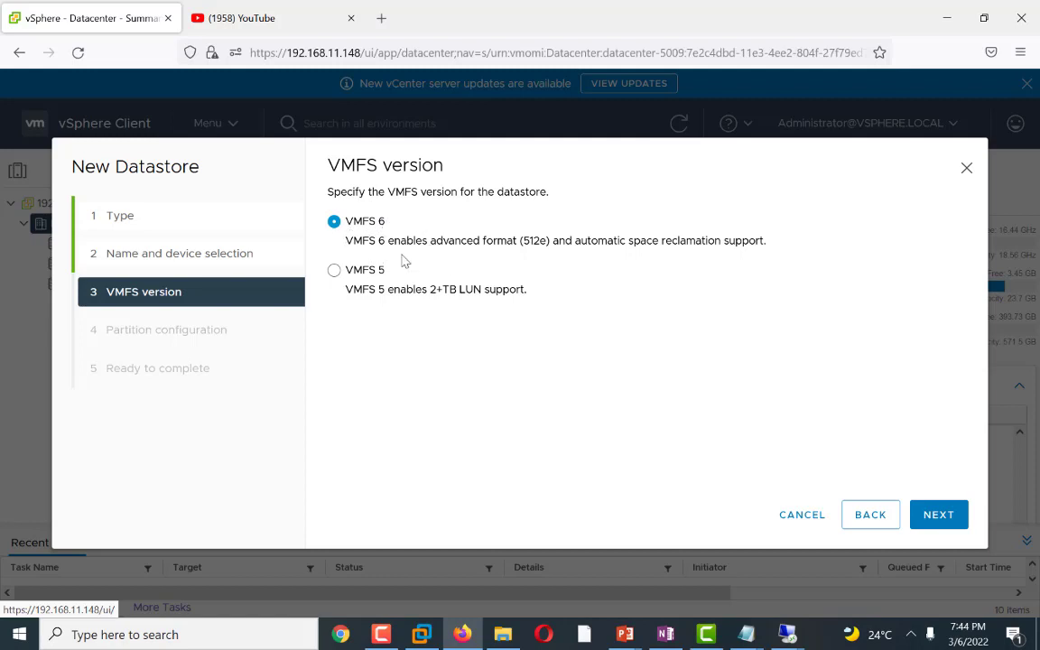
Step: Keep VMFS 6 and the full 40 GB partition, then finish creating the datastore
left_click(938, 515)
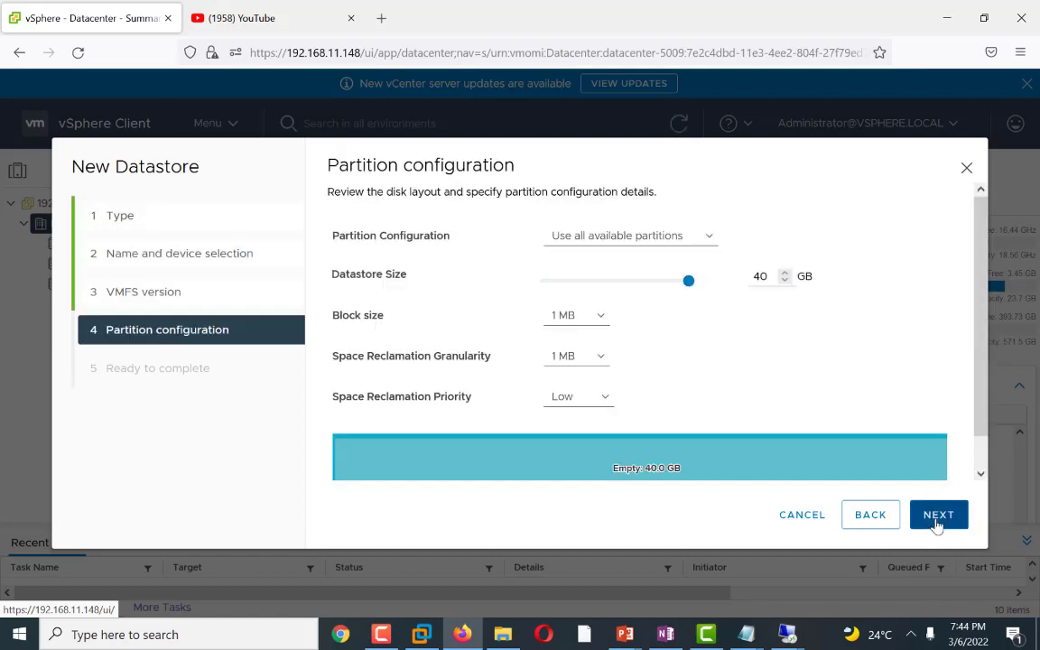
mouse_move(688, 280)
left_mouse_down()
mouse_move(581, 297)
mouse_move(694, 299)
left_mouse_up()
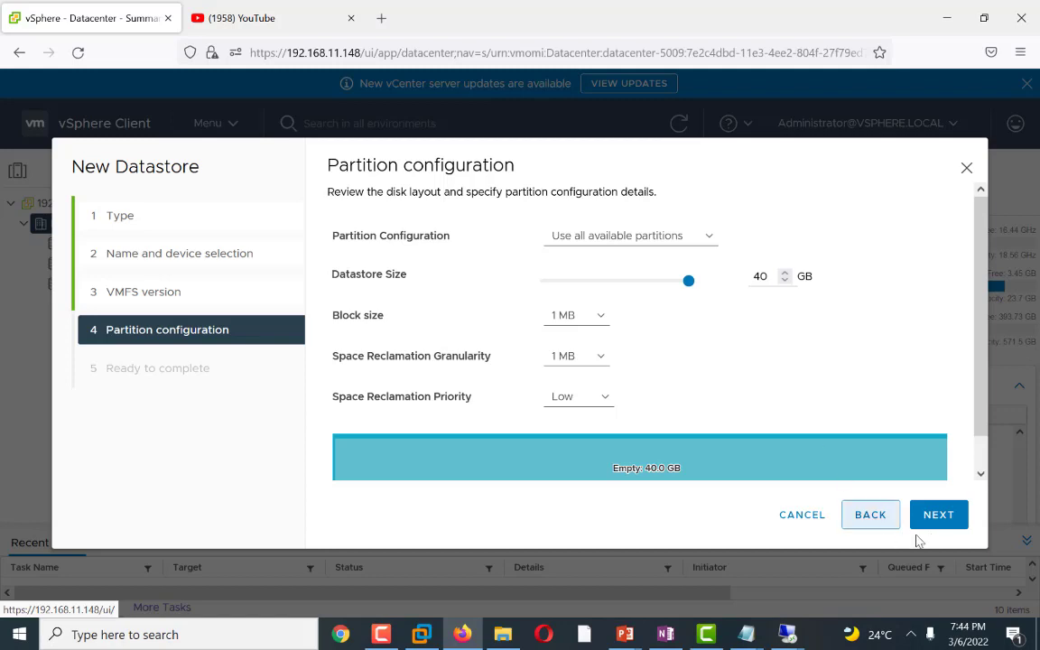
left_click(937, 516)
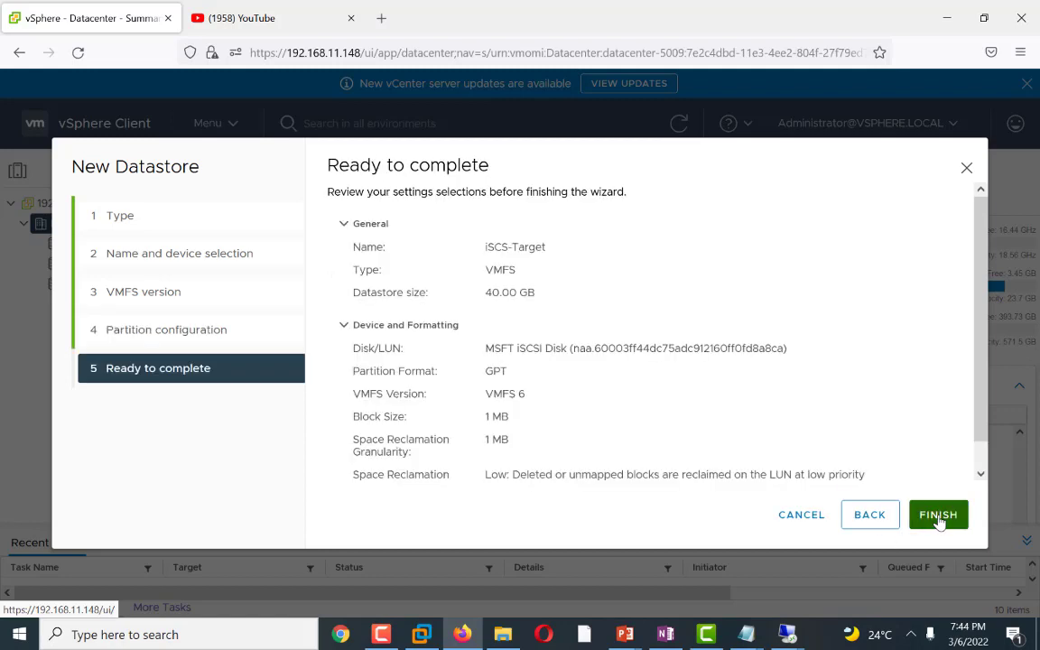
left_click(938, 515)
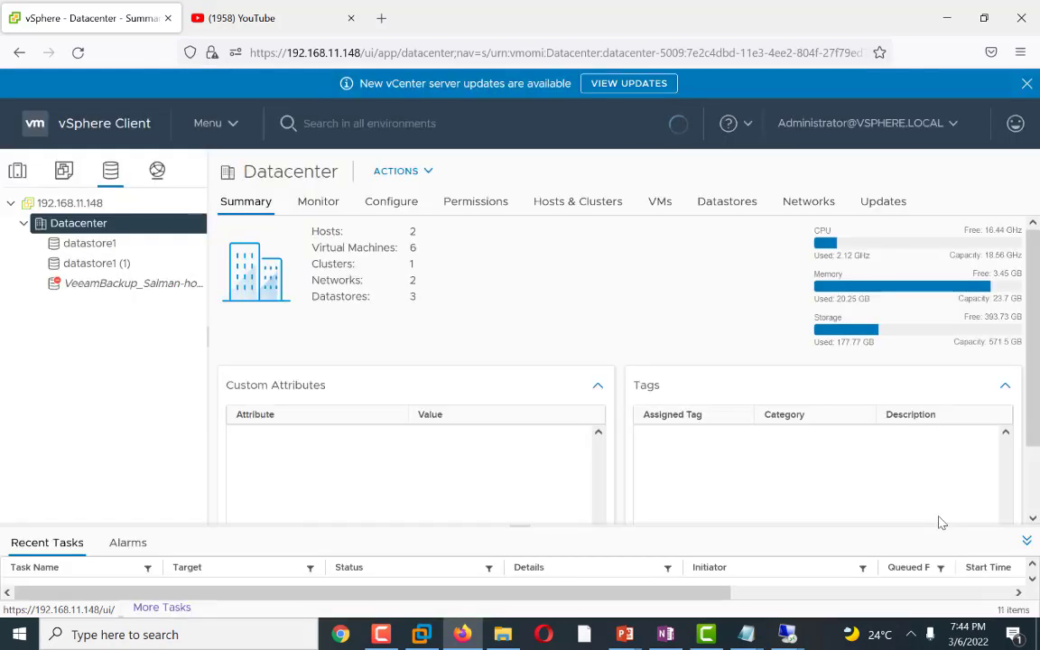
Step: Review the task console, then open the iSCS-Target datastore's files from the storage inventory
left_click(161, 608)
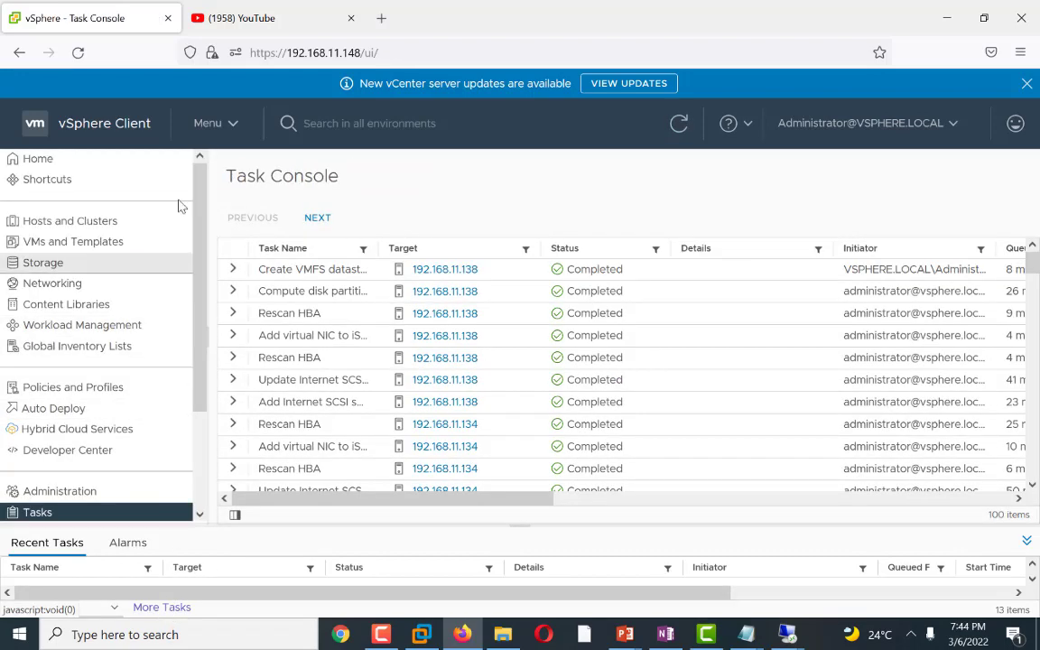
left_click(231, 129)
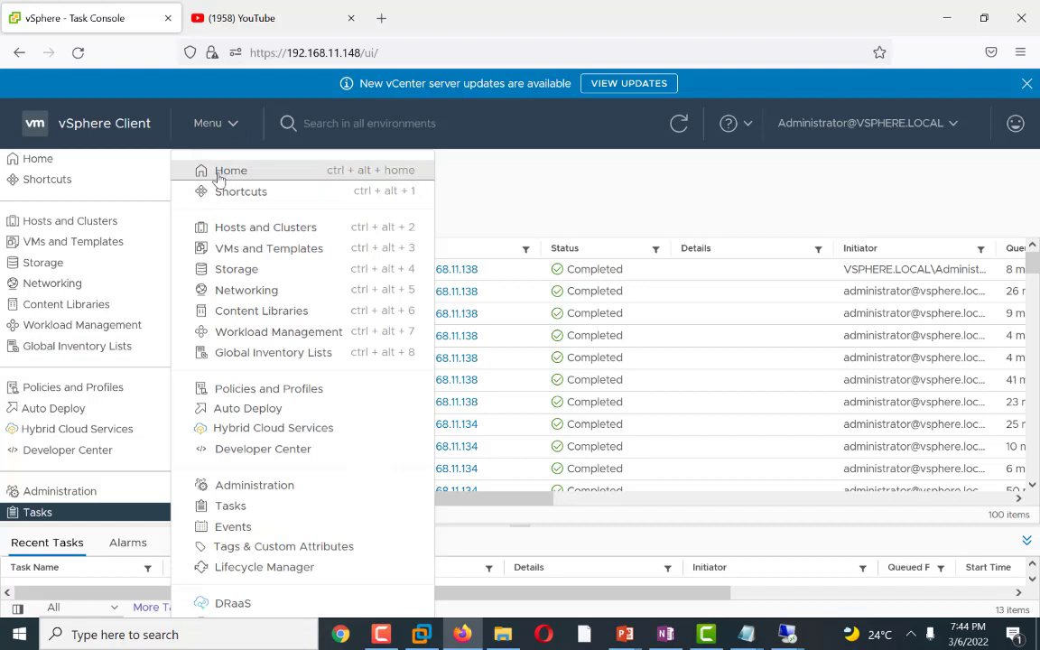
left_click(219, 174)
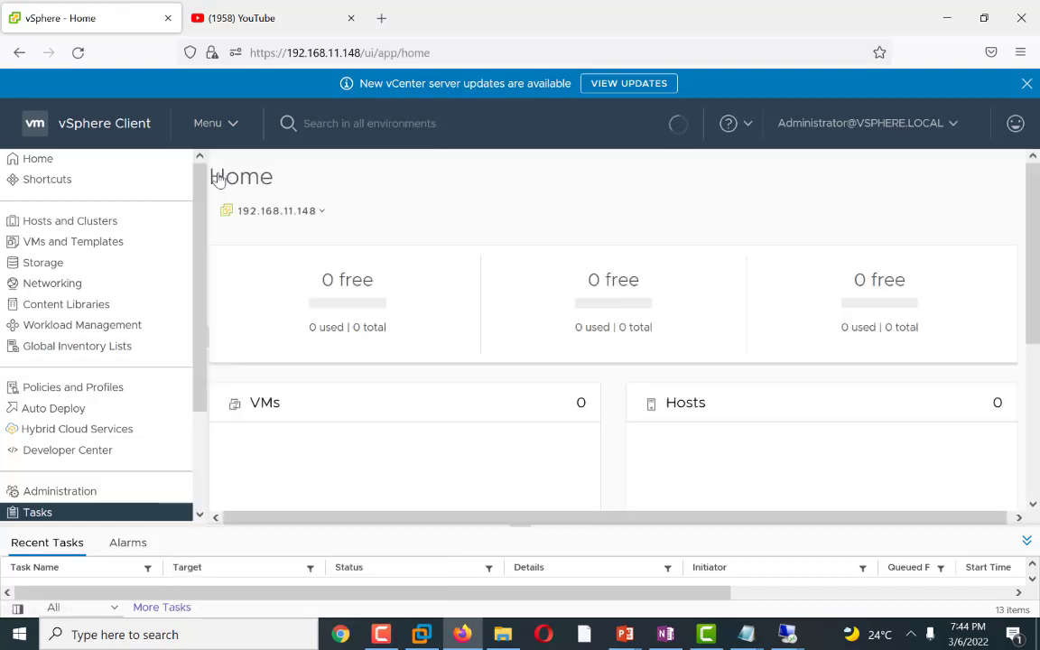
left_click(42, 263)
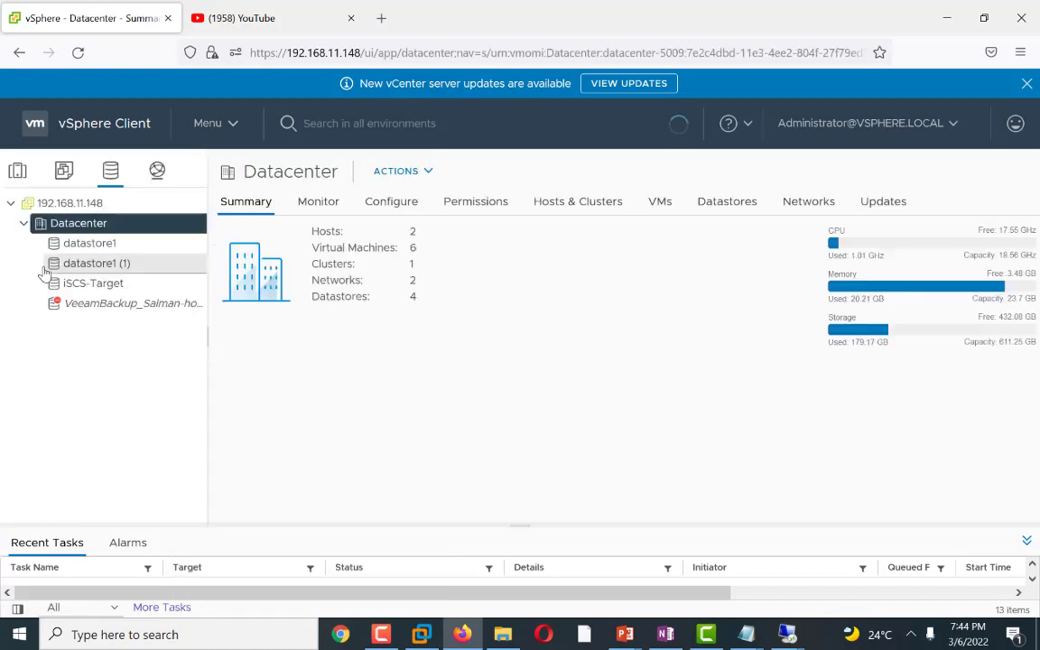
left_click(95, 285)
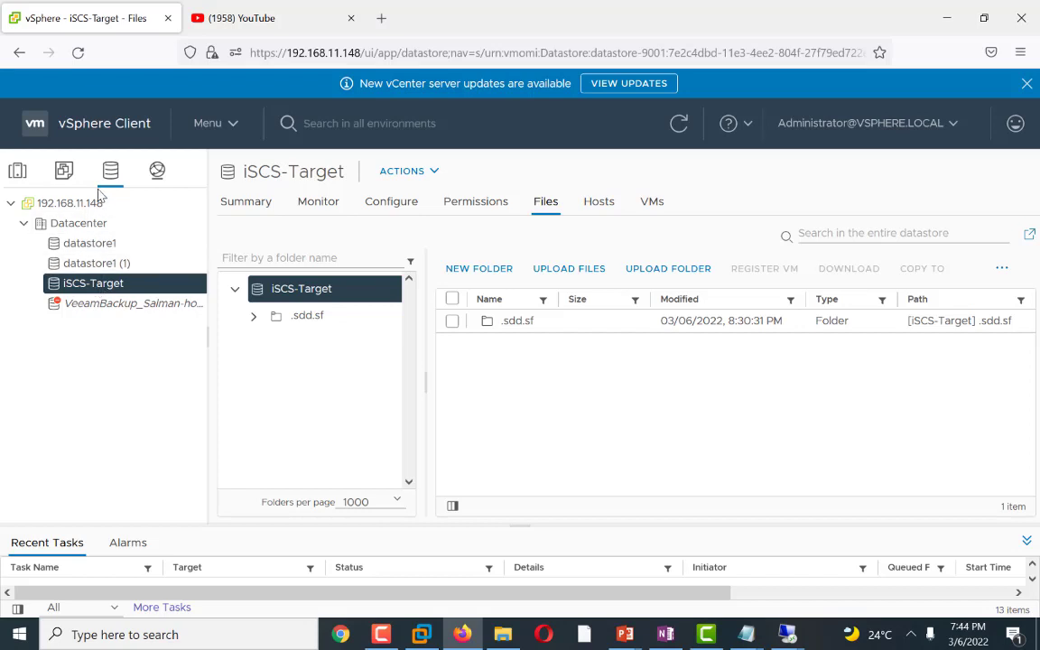
Step: Inspect the summary and storage details of host 192.168.11.134 in the hosts inventory
left_click(17, 170)
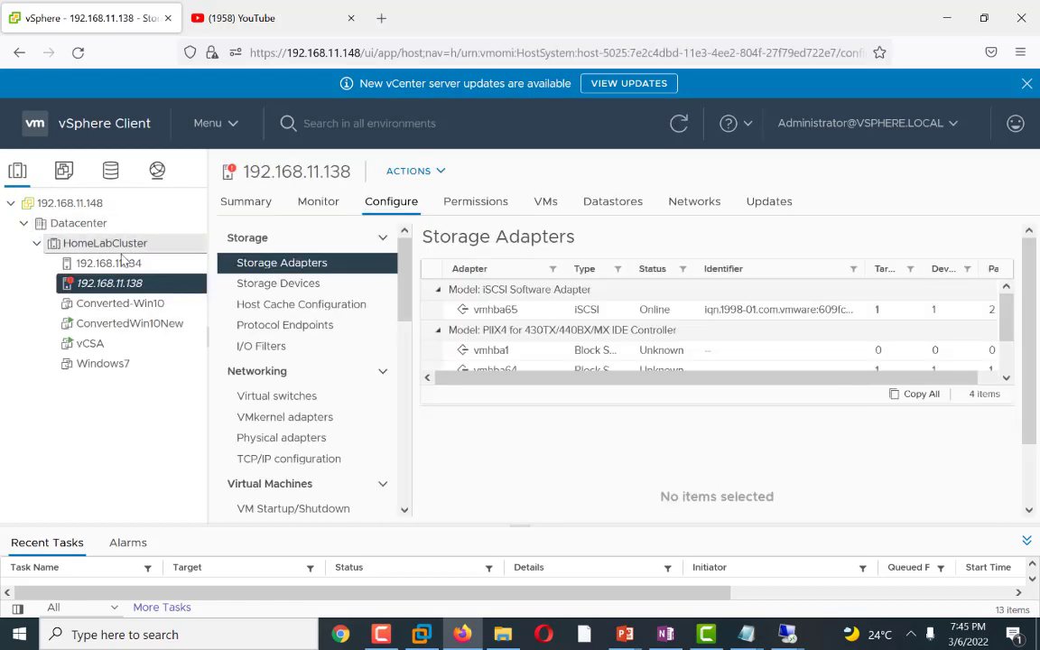
left_click(112, 266)
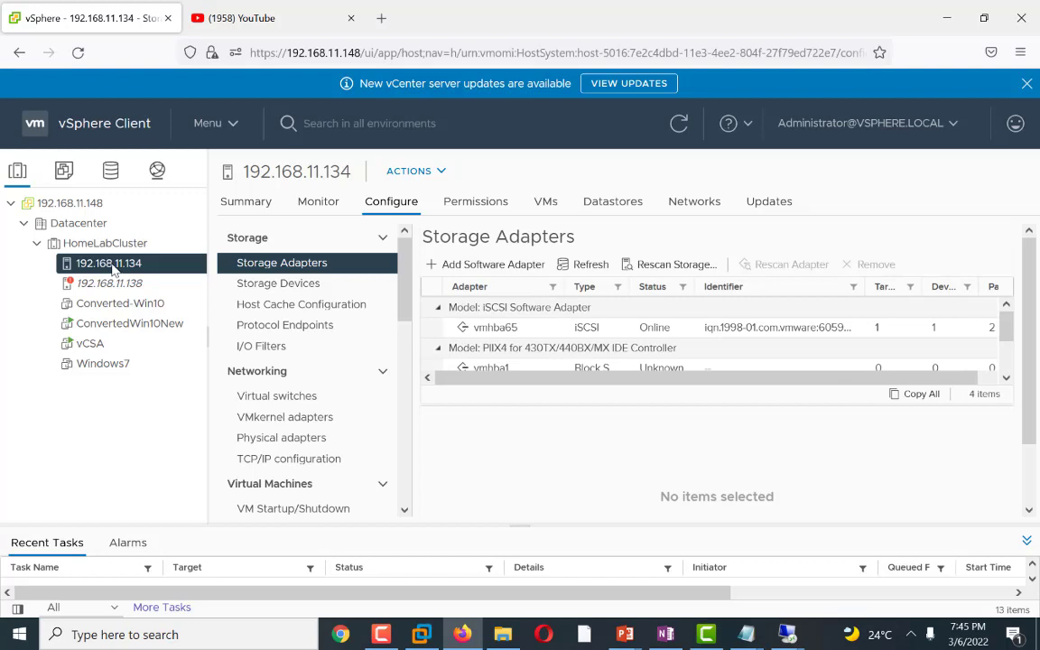
left_click(252, 204)
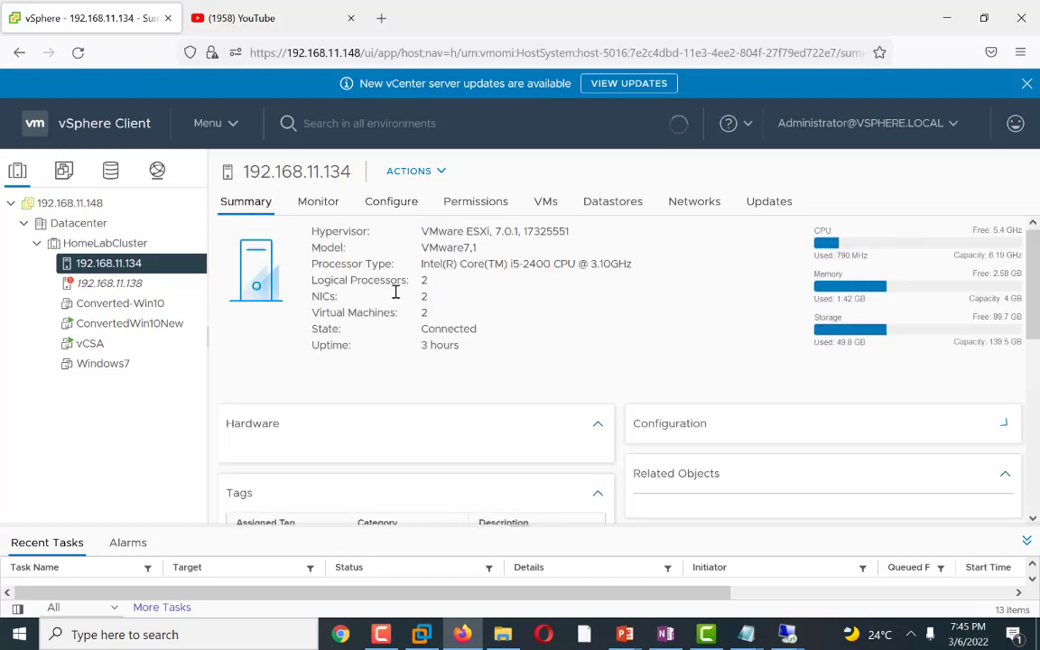
scroll(508, 474, "down", 5)
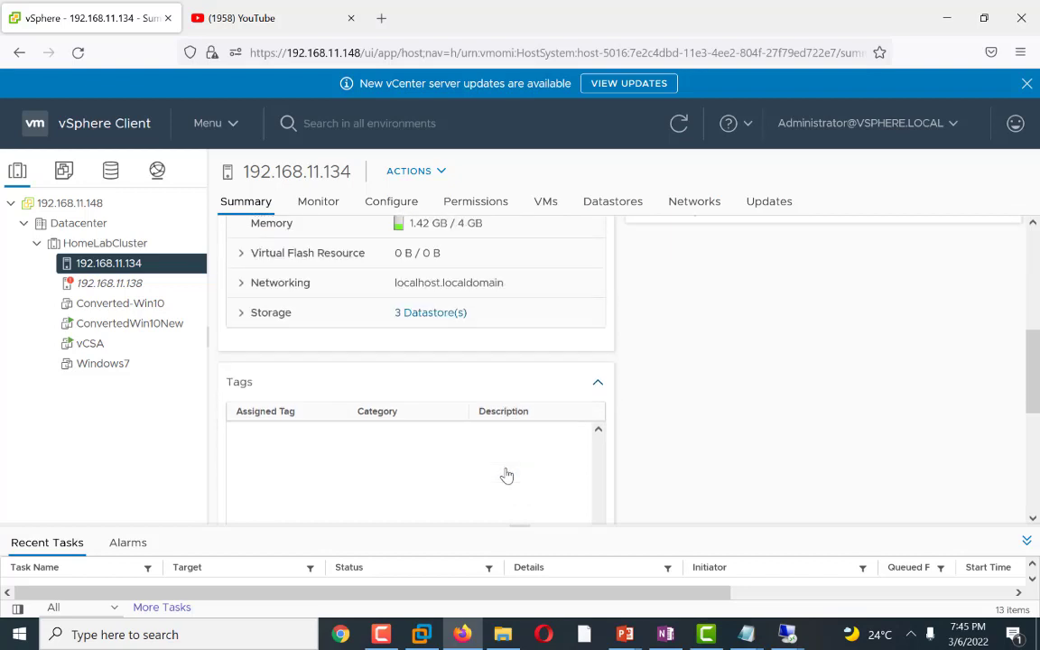
scroll(508, 474, "up", 2)
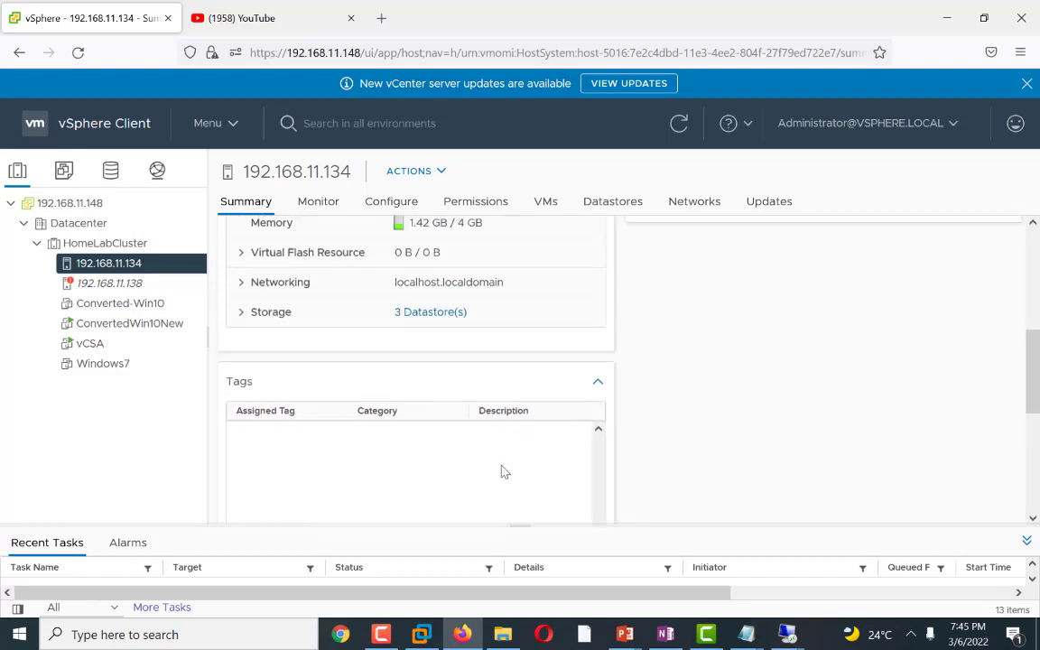
left_click(243, 315)
scroll(580, 399, "down", 4)
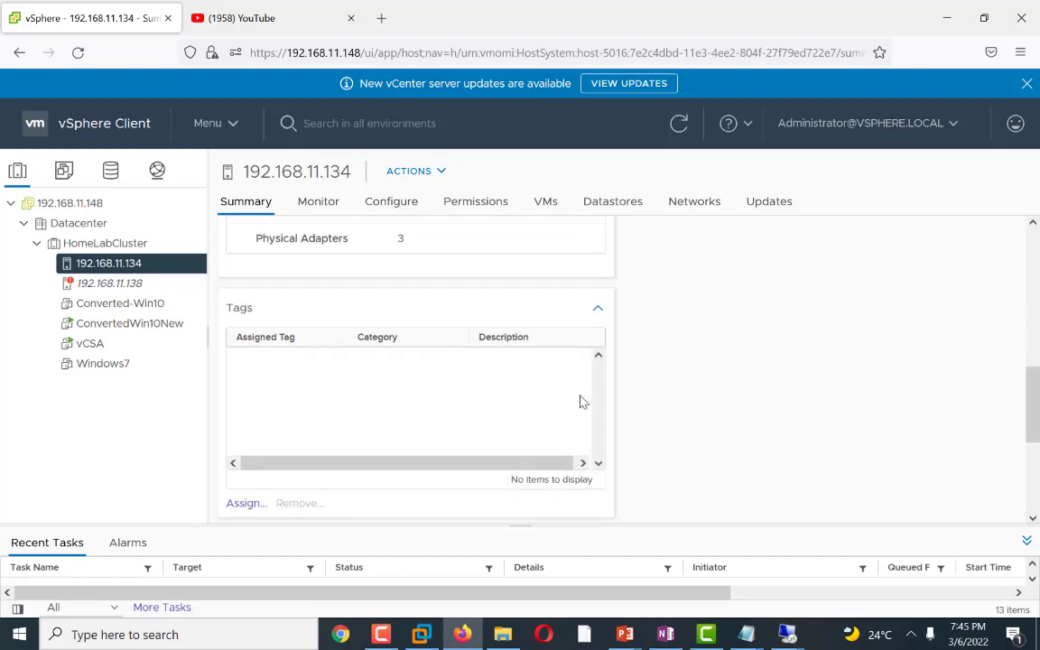
Step: Compare the datastores available on host 192.168.11.134 with those on host 192.168.11.138
scroll(580, 403, "up", 2)
scroll(580, 403, "up", 1)
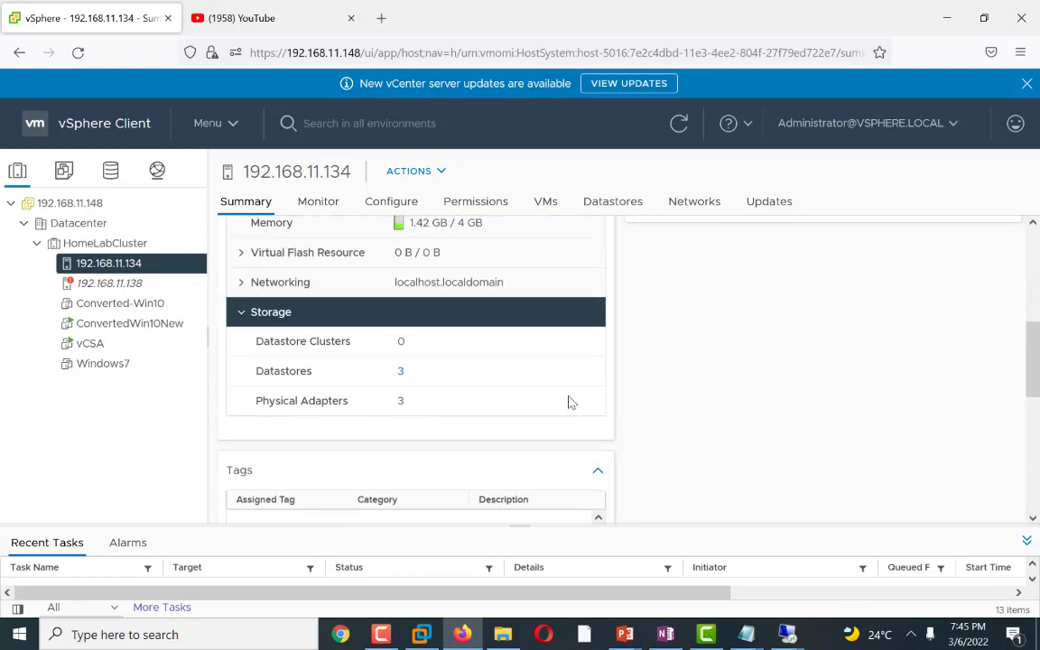
left_click(399, 375)
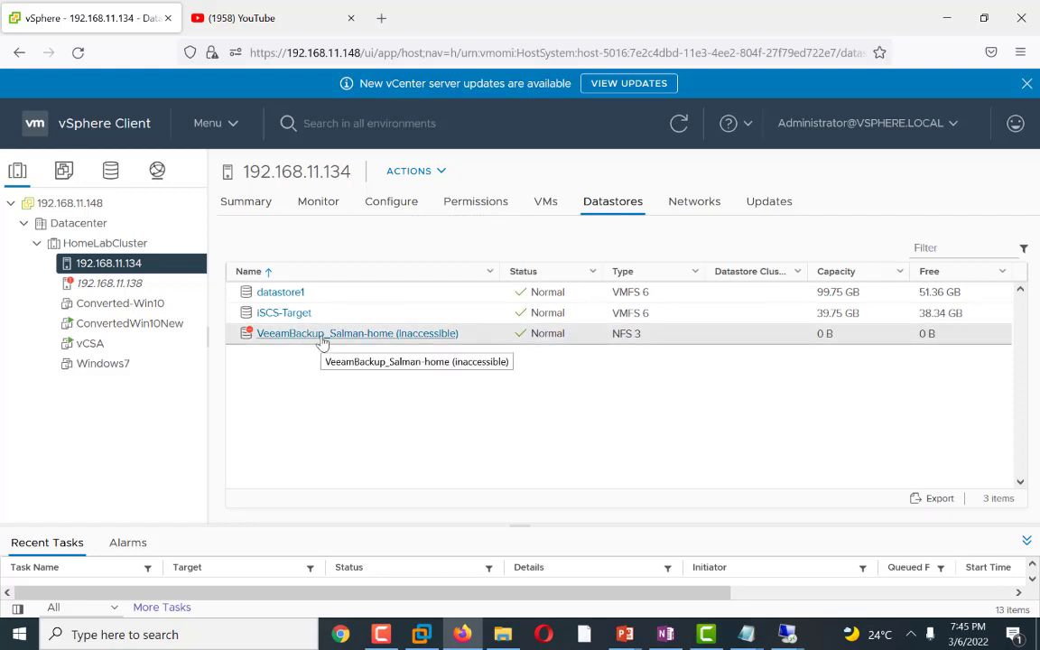
left_click(106, 286)
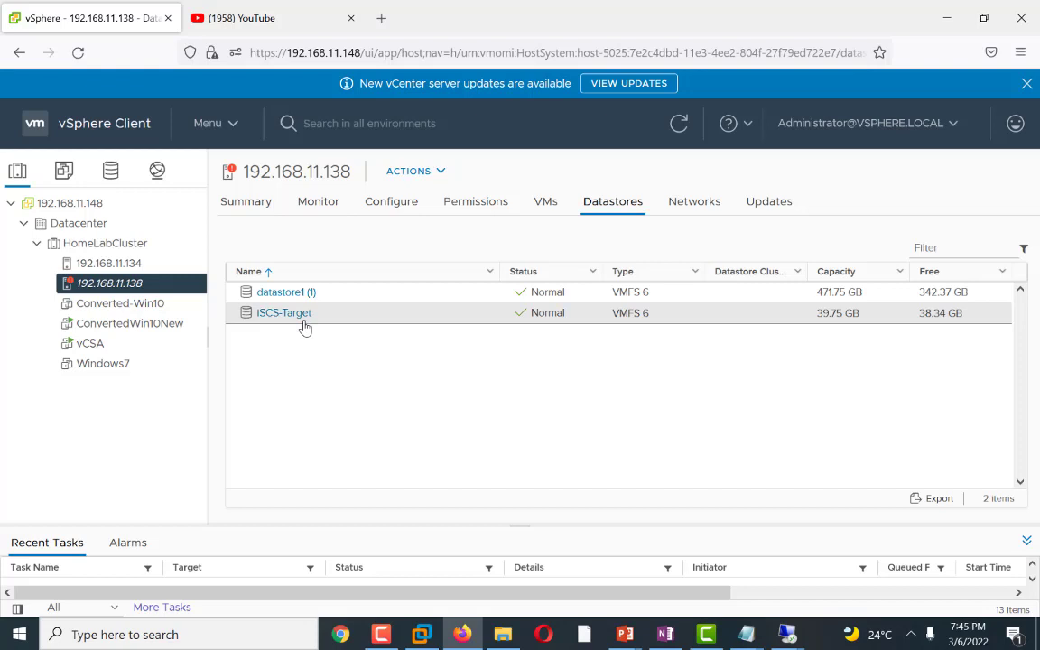
Step: Migrate the Windows7 virtual machine's storage only to the iSCS-Target datastore, keeping the same disk format
left_click(118, 369)
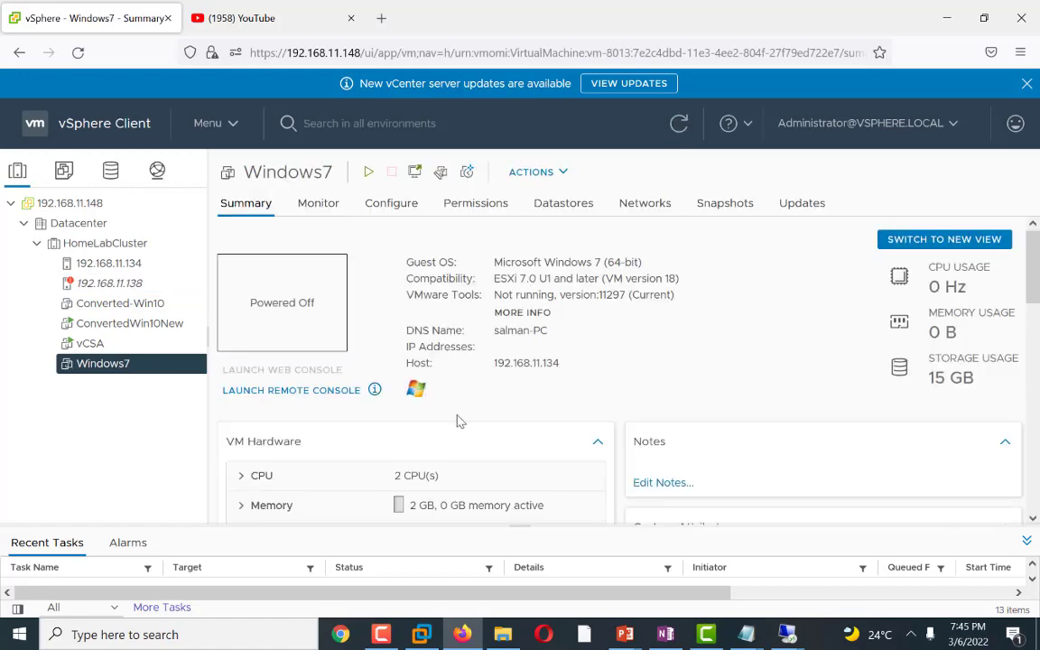
scroll(456, 422, "down", 5)
scroll(479, 361, "down", 3)
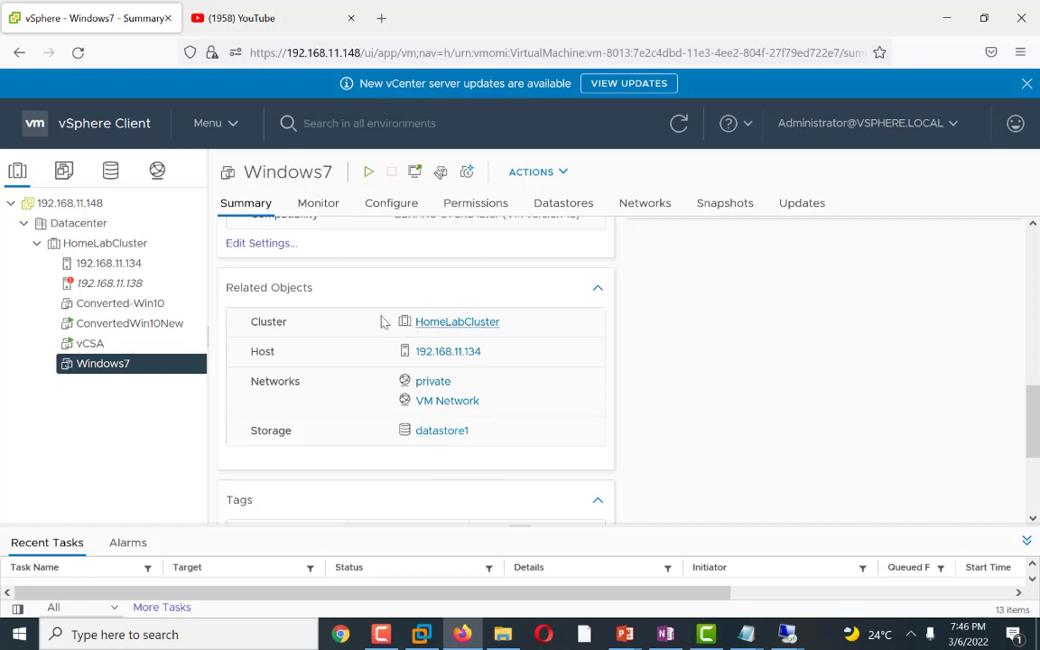
right_click(89, 375)
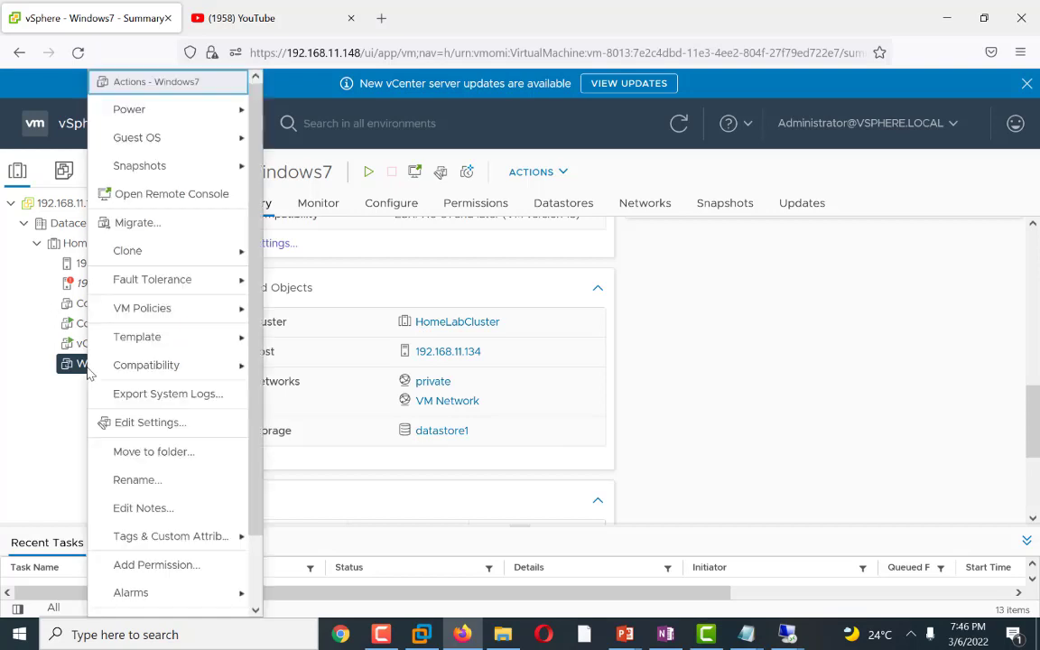
left_click(150, 226)
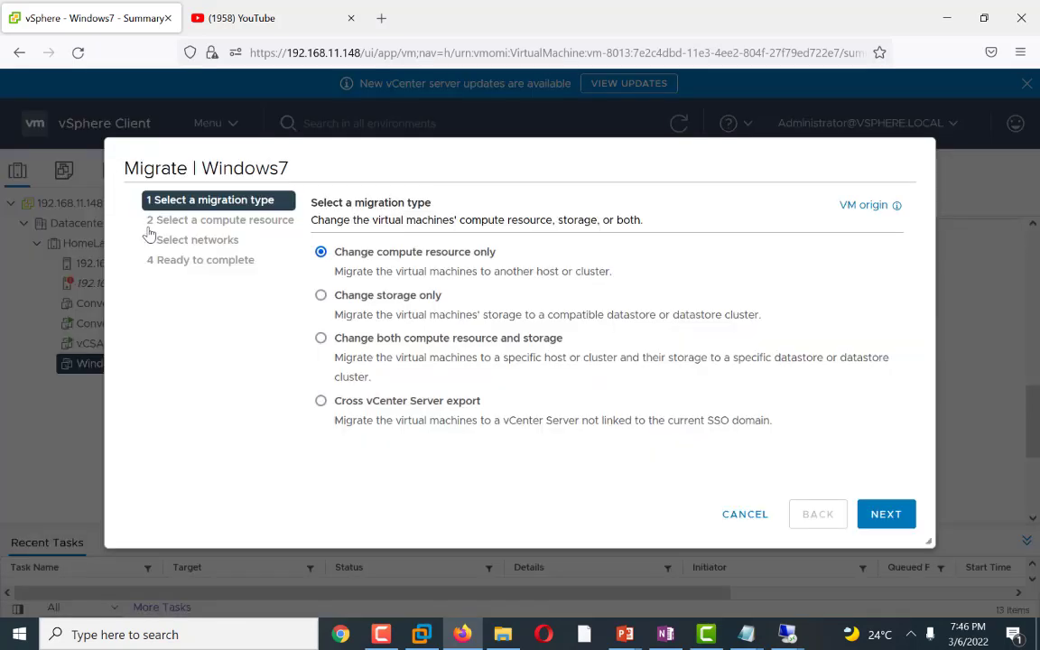
left_click(322, 296)
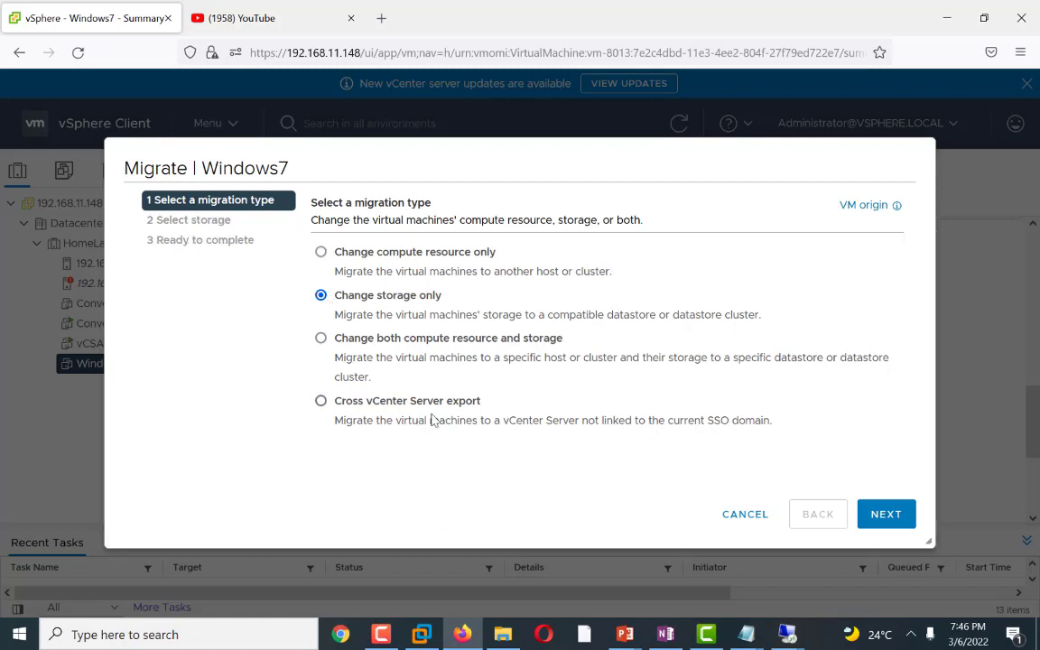
left_click(869, 517)
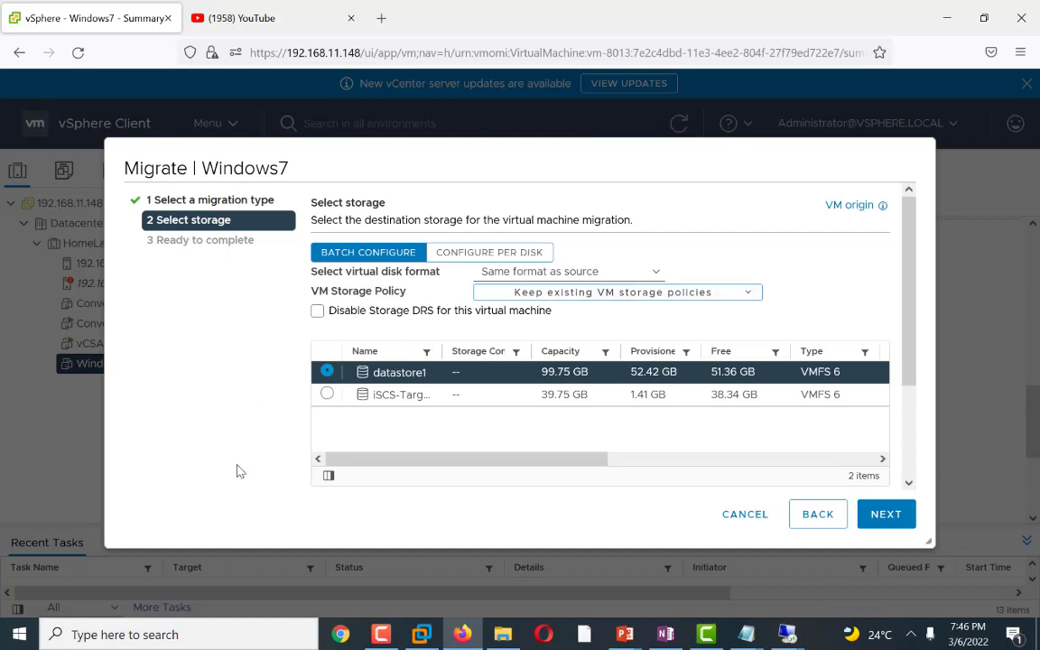
left_click(327, 395)
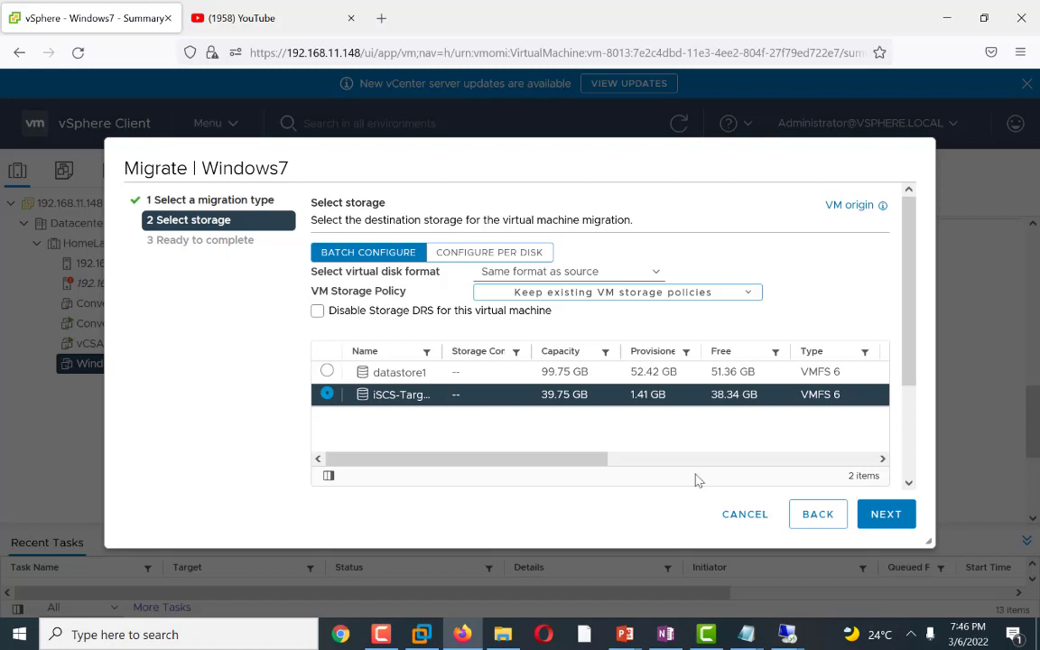
left_click(885, 514)
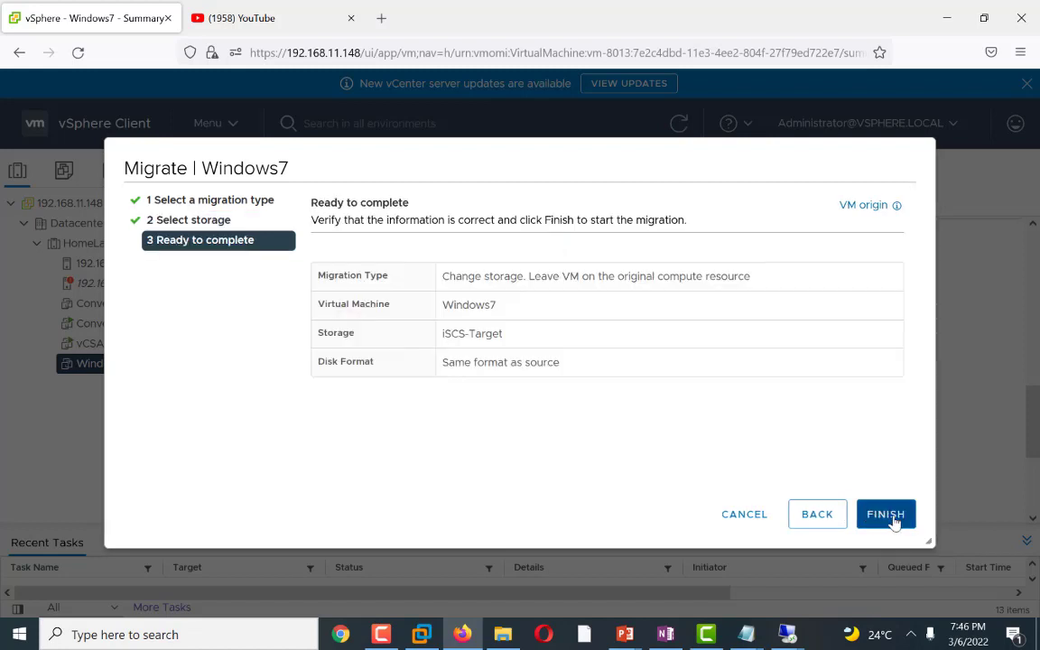
left_click(885, 514)
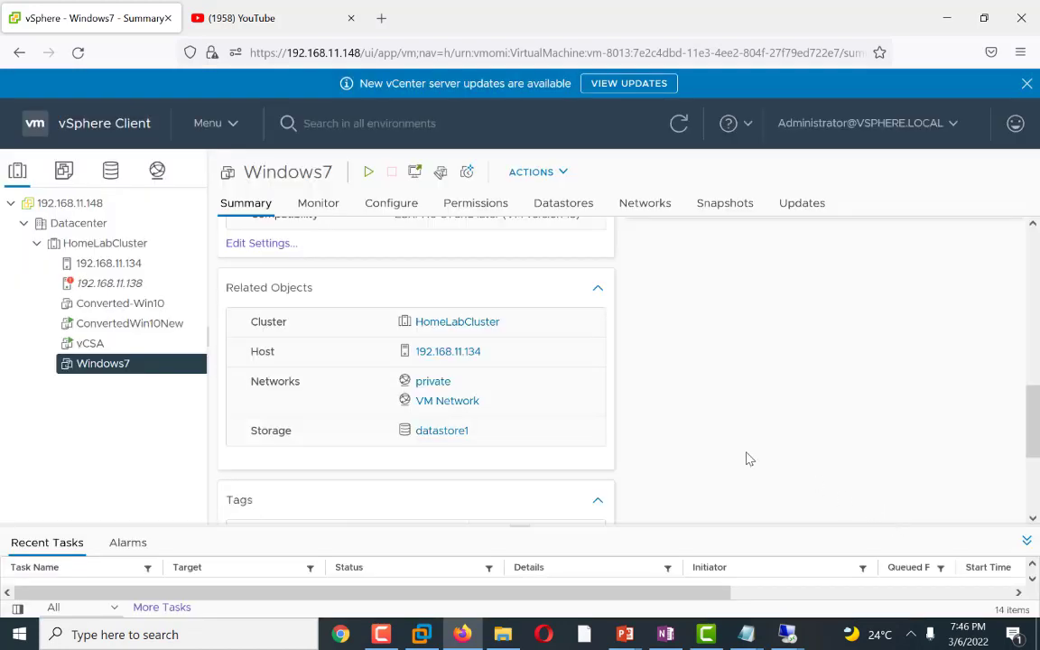
Step: Monitor the Windows7 relocation task in the task console
left_click(154, 610)
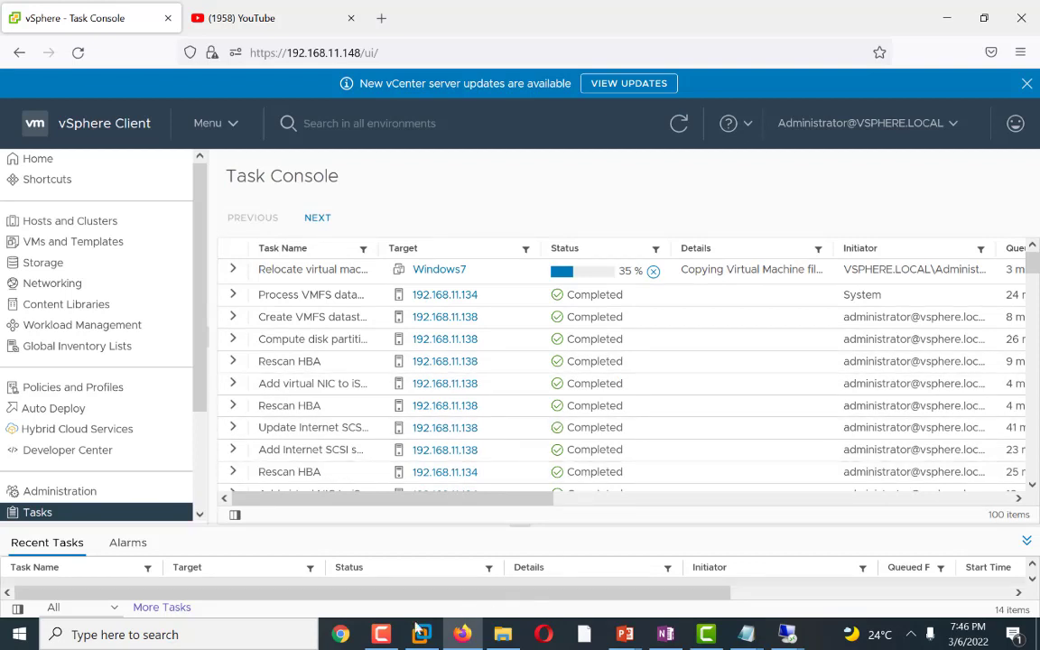
mouse_move(704, 641)
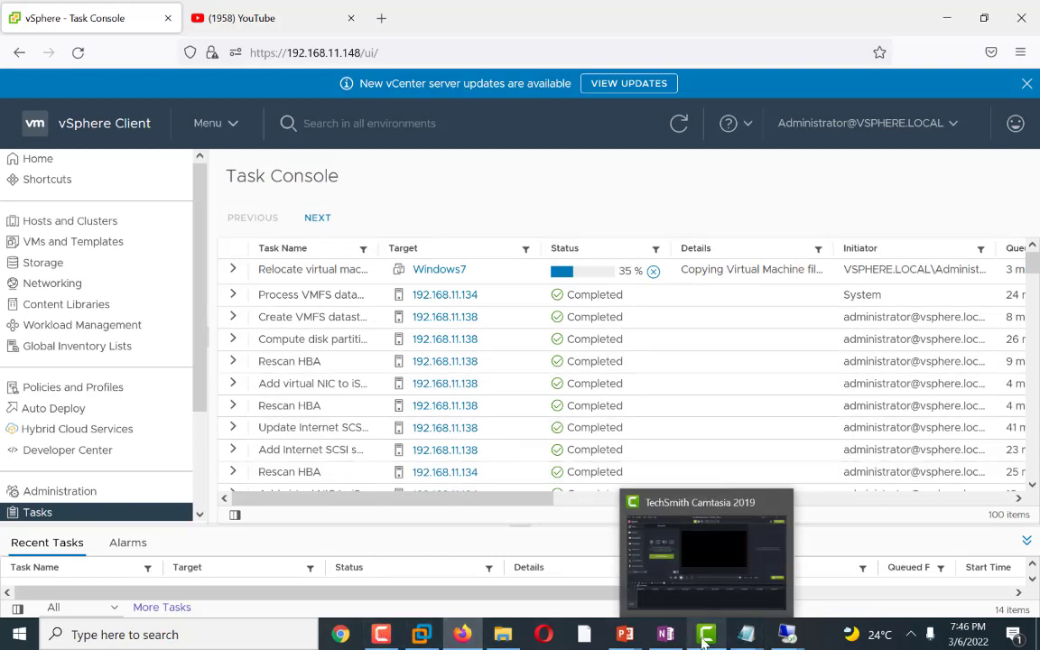
mouse_move(382, 636)
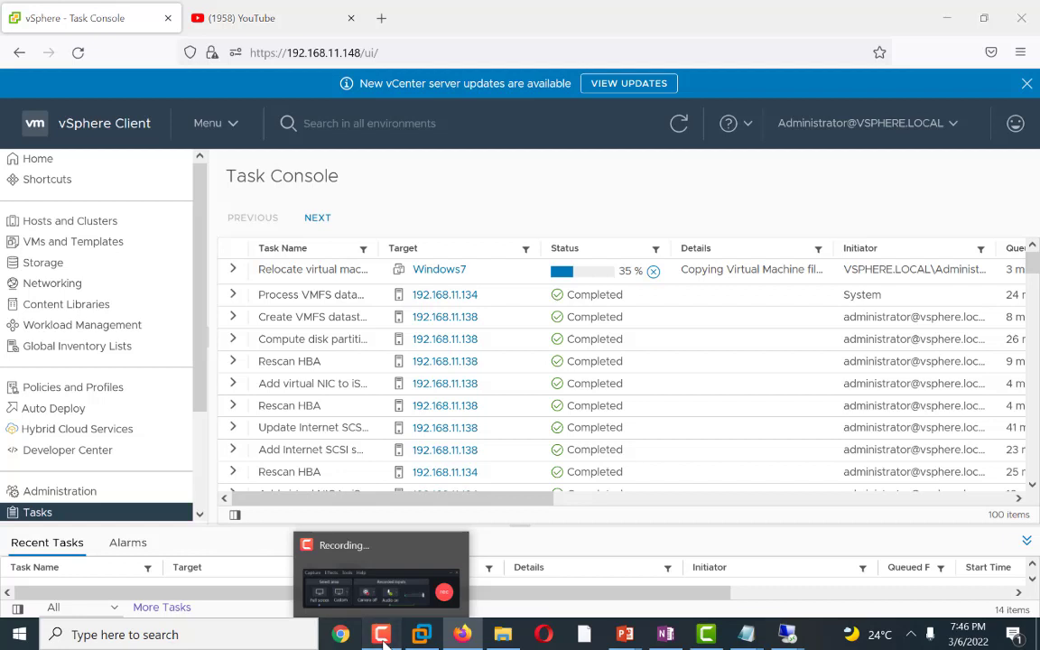
left_click(383, 636)
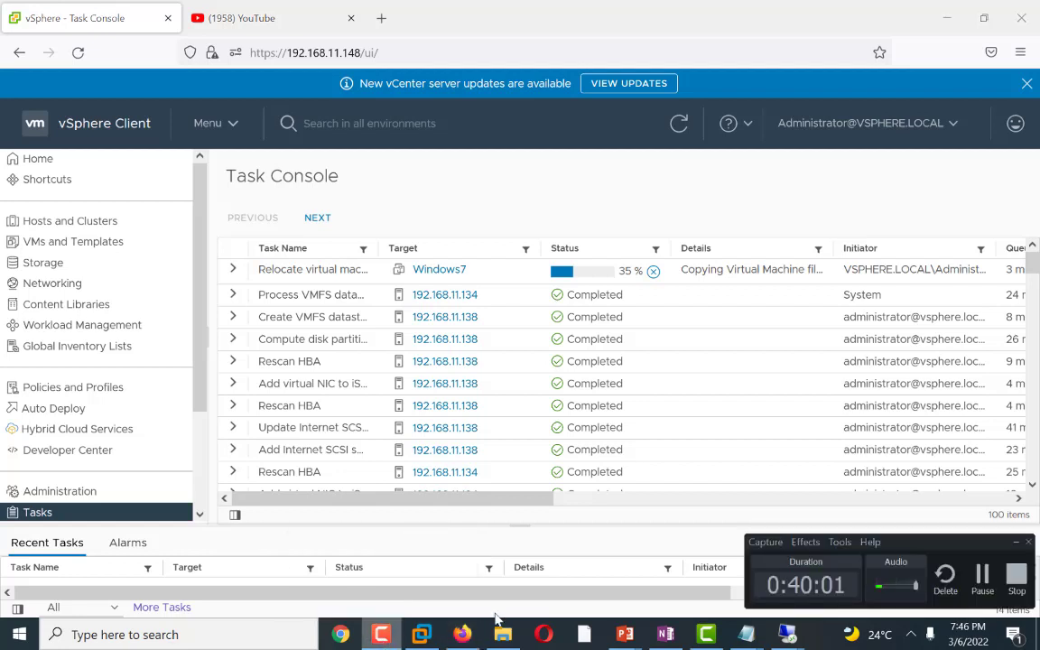
left_click(975, 587)
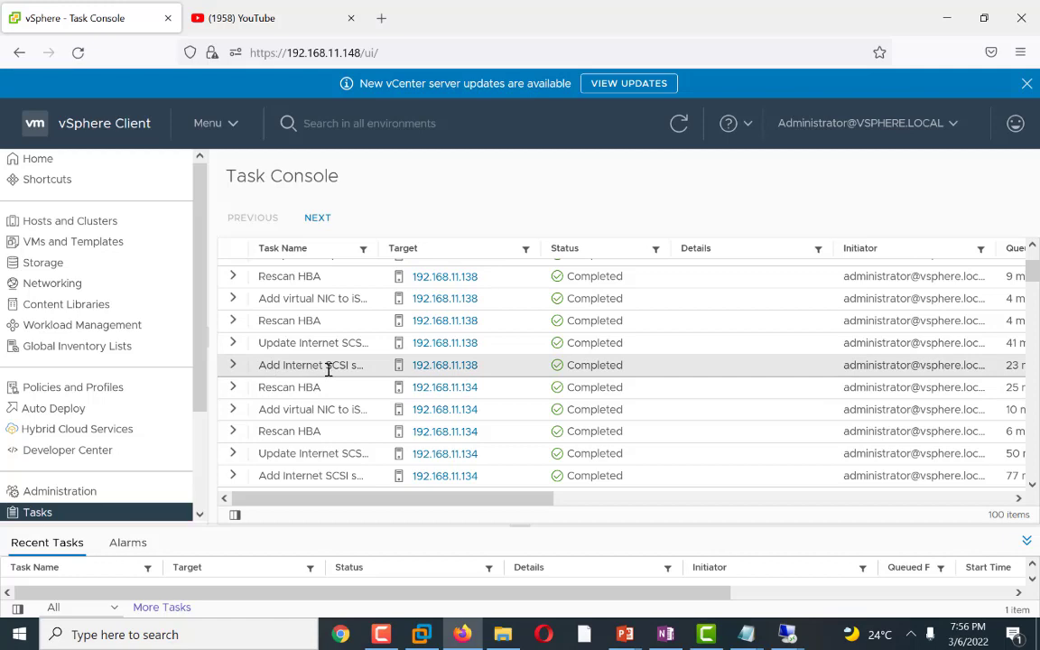
scroll(332, 368, "up", 2)
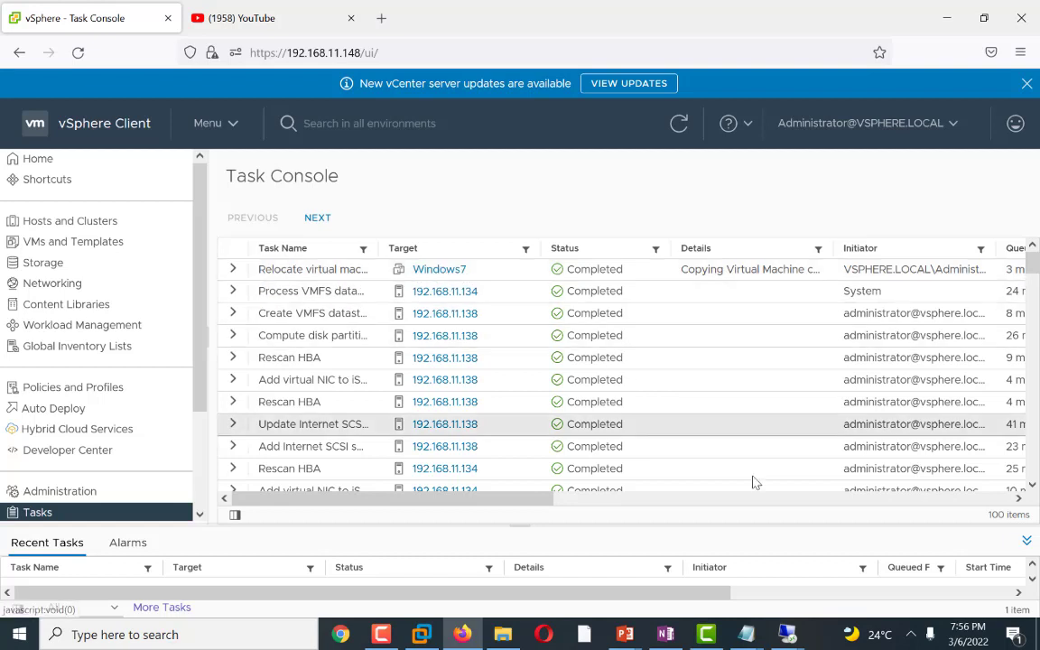
left_click(381, 634)
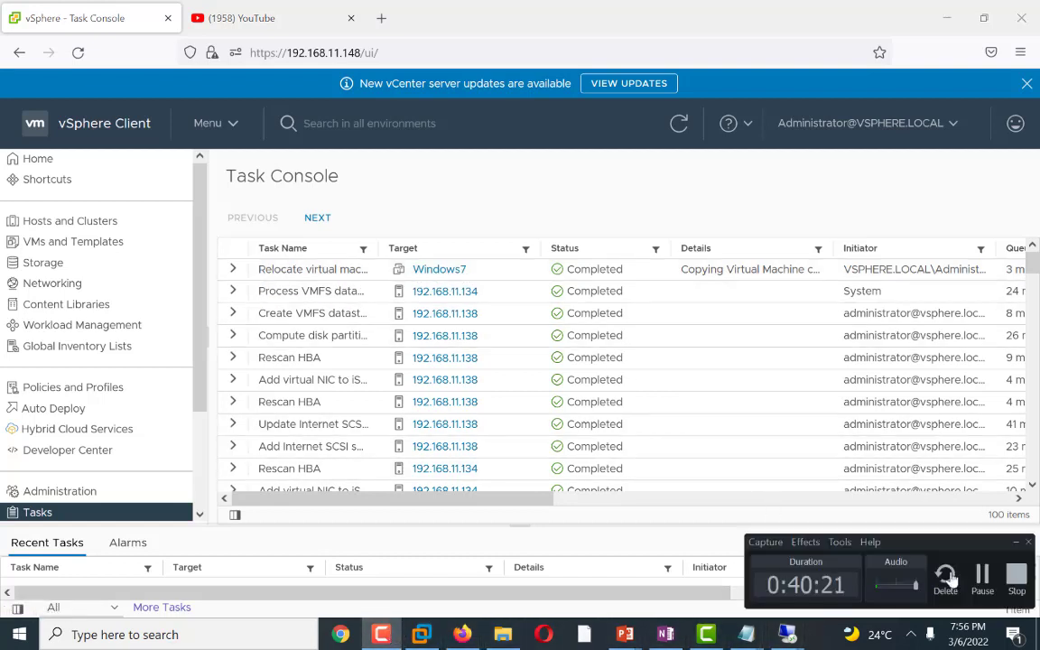
left_click(982, 575)
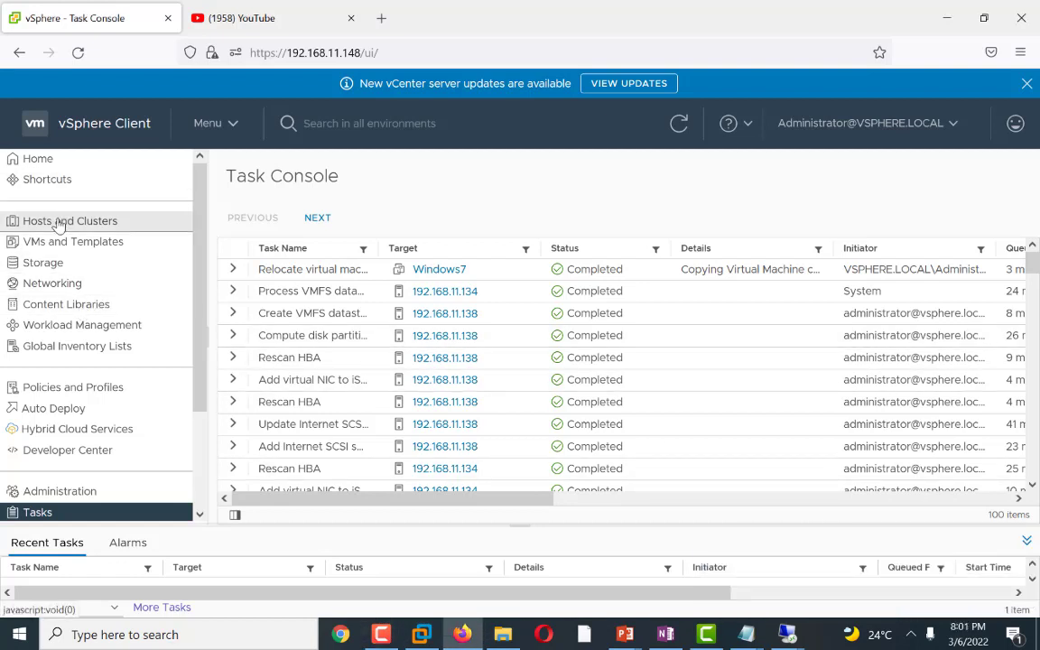
Step: Power on the Windows7 virtual machine from the VMs and Templates inventory
left_click(56, 221)
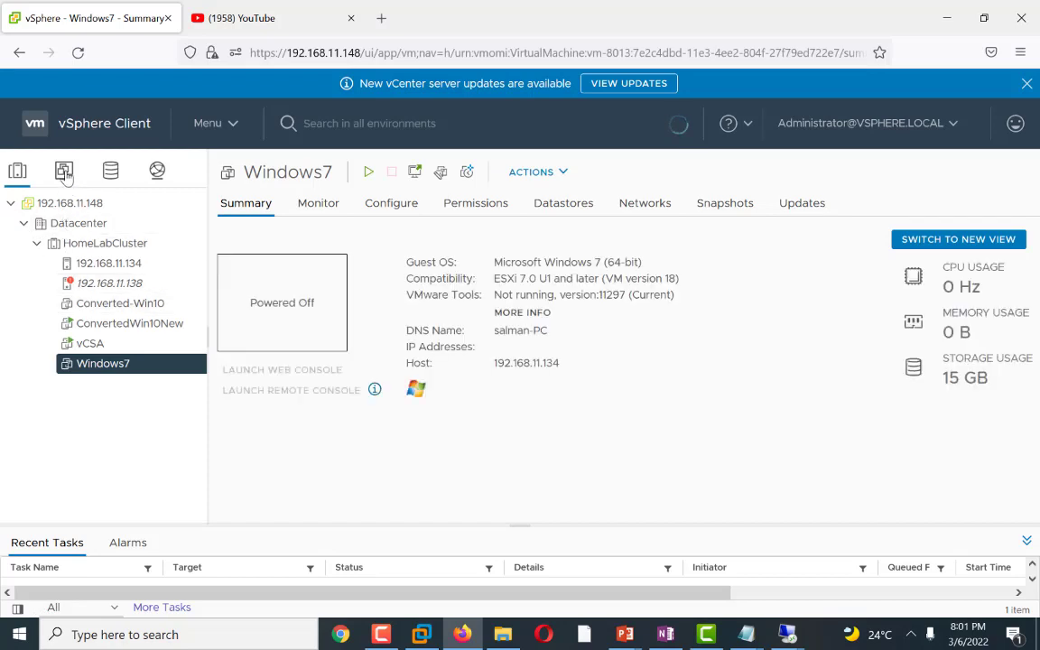
left_click(64, 171)
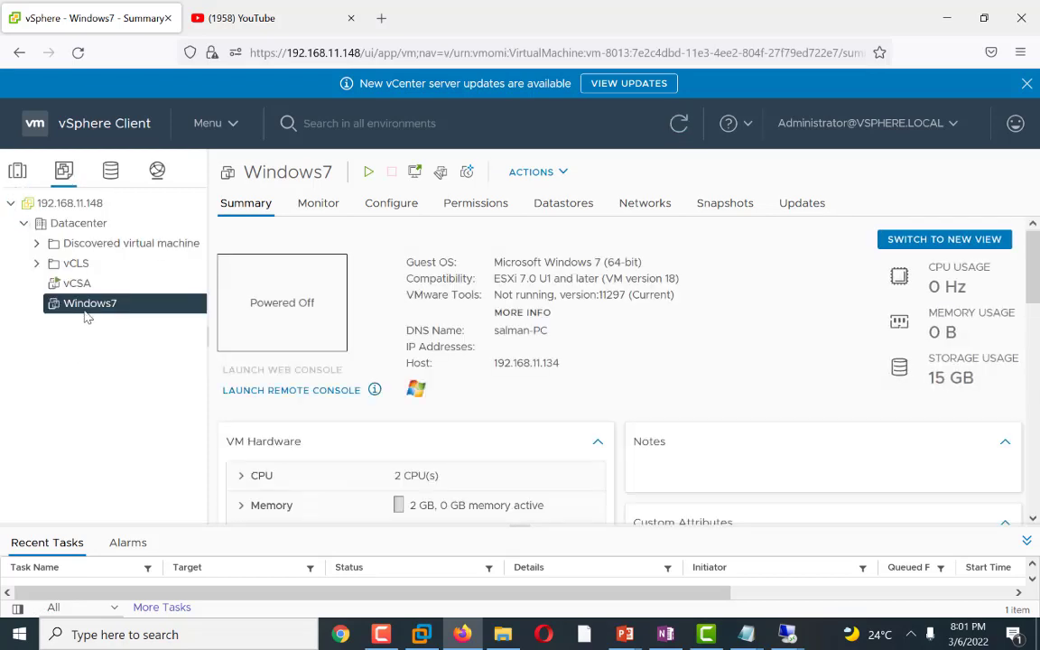
right_click(87, 315)
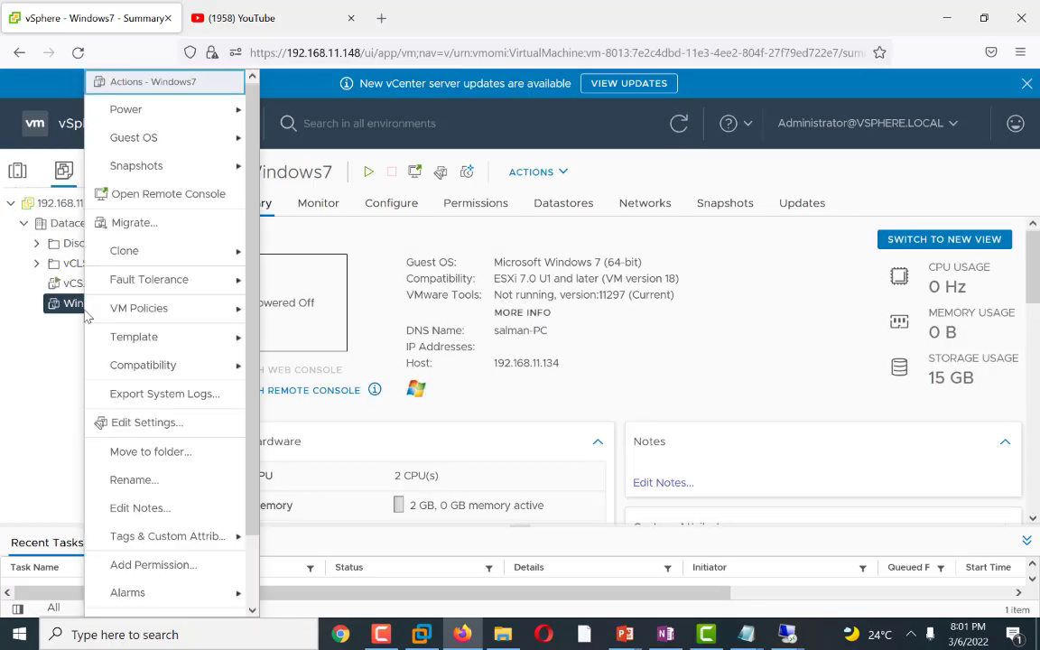
mouse_move(174, 121)
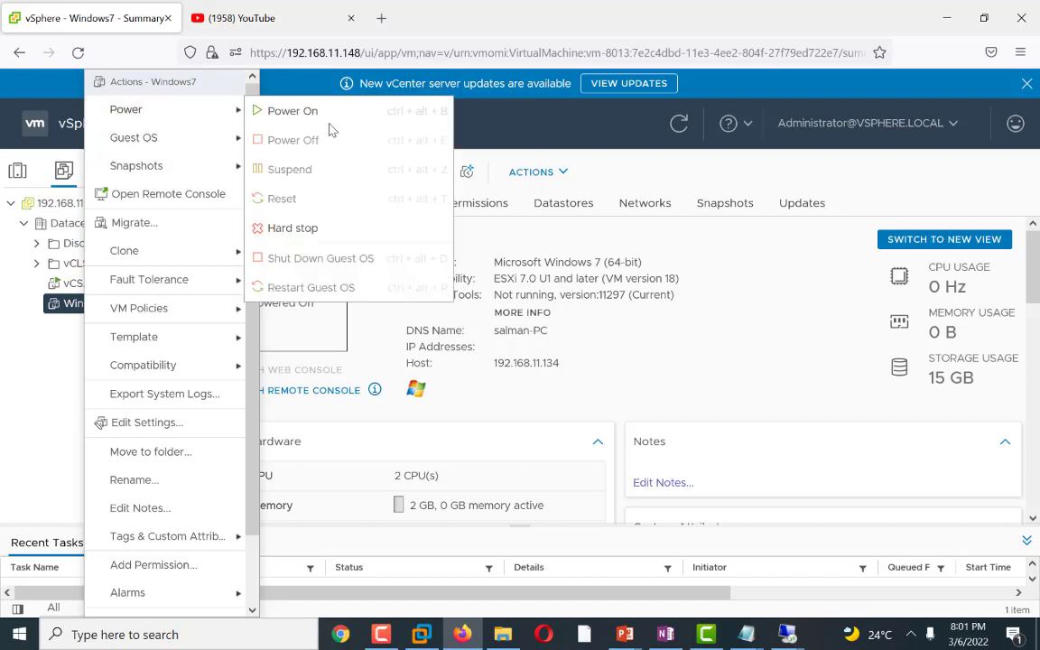
left_click(296, 110)
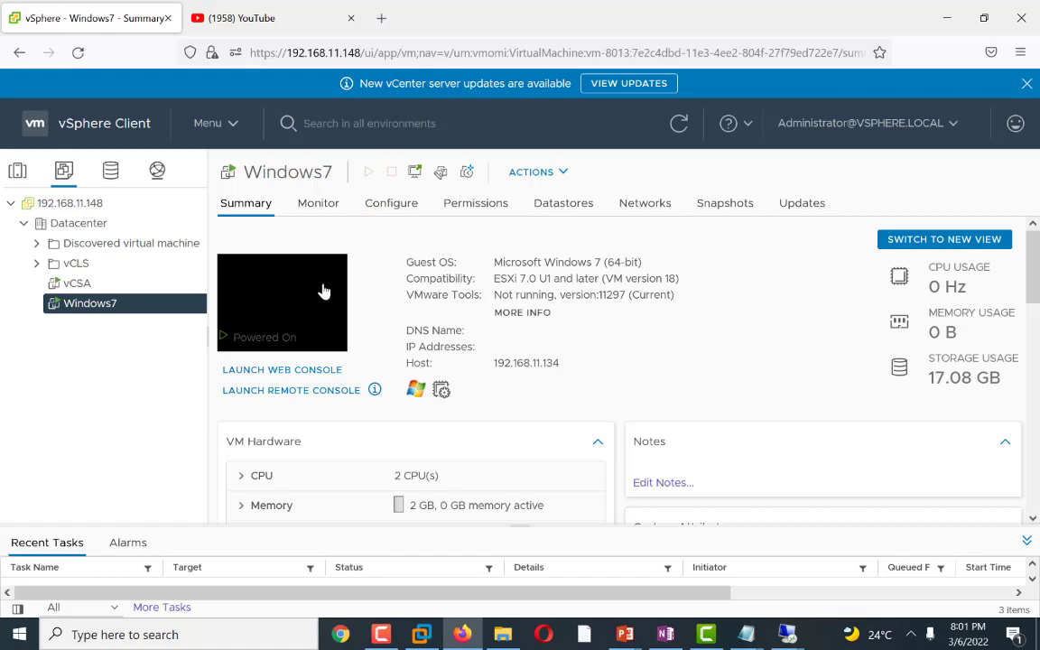
Step: Launch the Windows7 web console and choose to start Windows normally
left_click(415, 172)
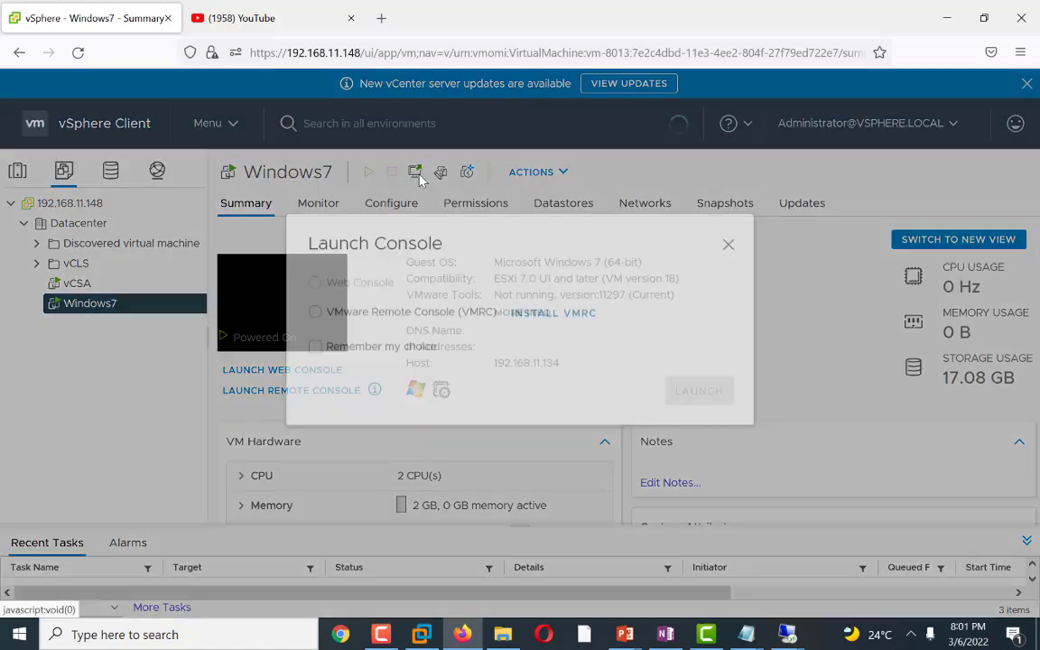
left_click(675, 414)
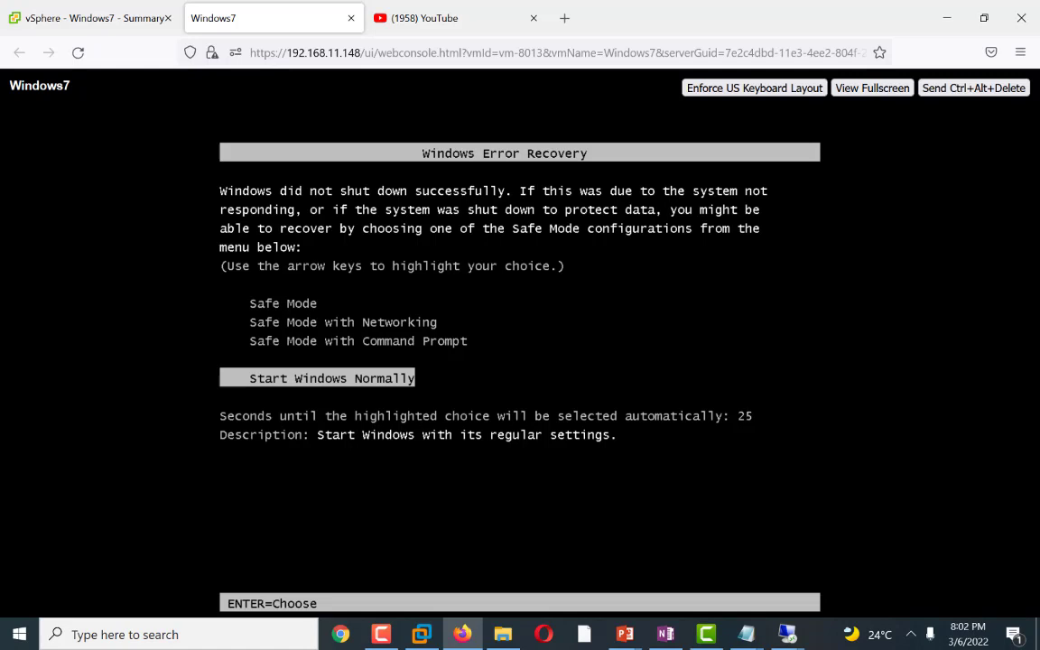
key("Return")
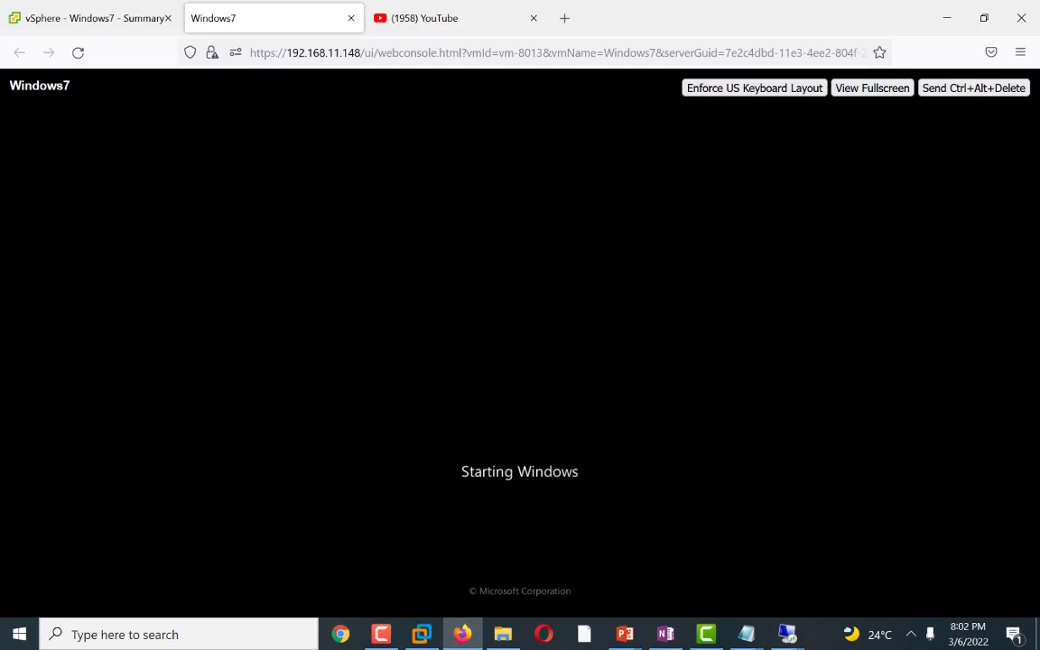
Step: Check the Windows7 VM's related storage in its summary, then return to its console
left_click(78, 18)
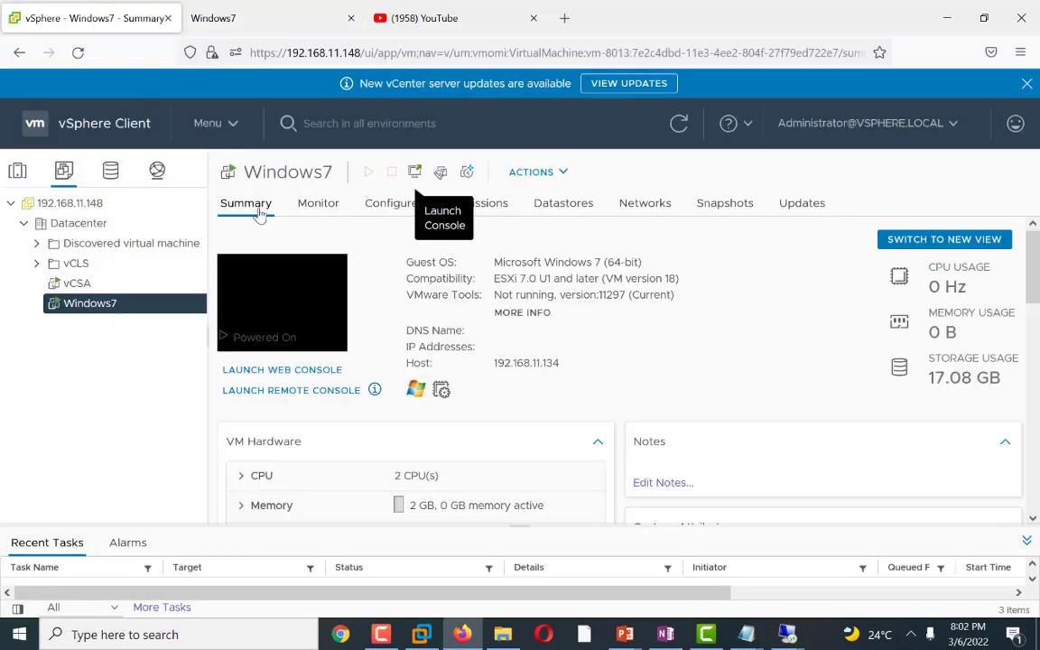
scroll(383, 412, "down", 4)
scroll(428, 456, "down", 4)
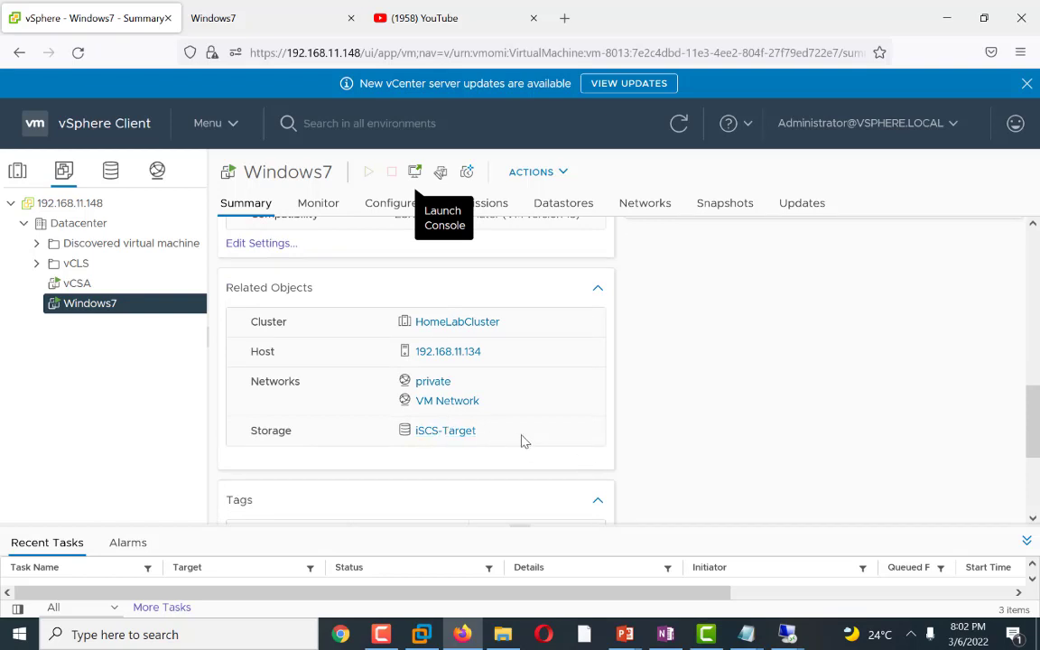
left_click(226, 22)
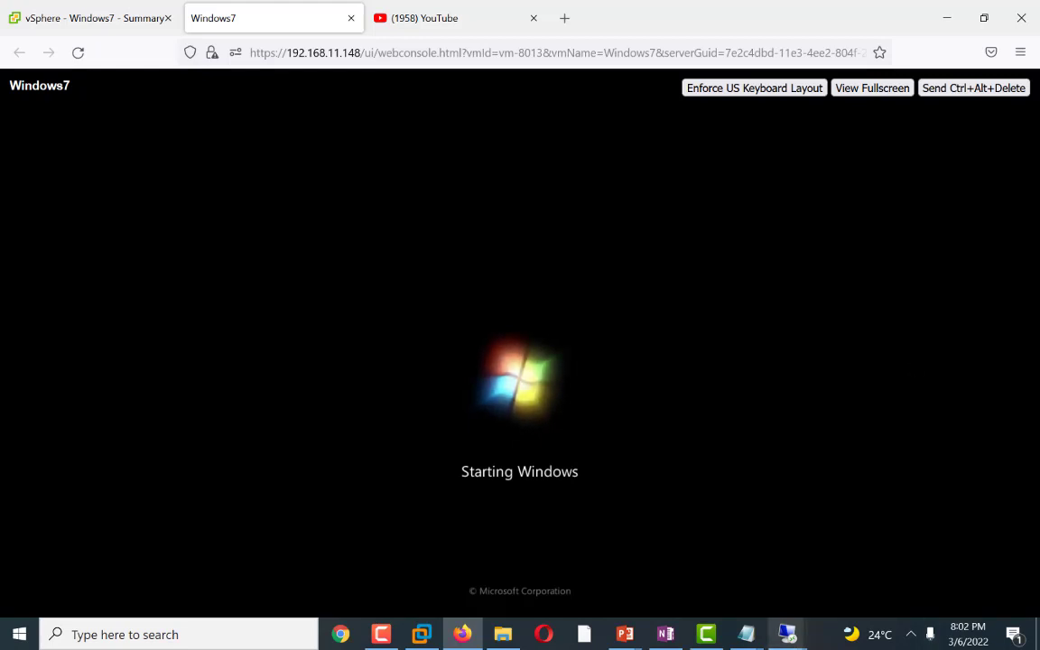
Step: Switch to the Windows Server remote desktop session, minimize Server Manager and open File Explorer
mouse_move(783, 637)
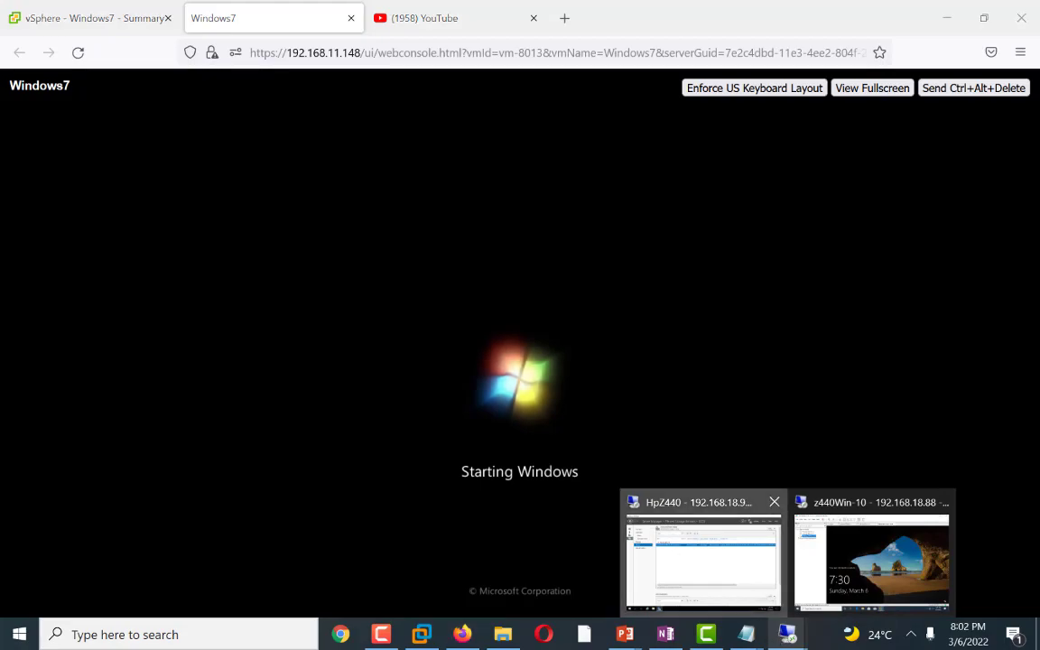
left_click(670, 561)
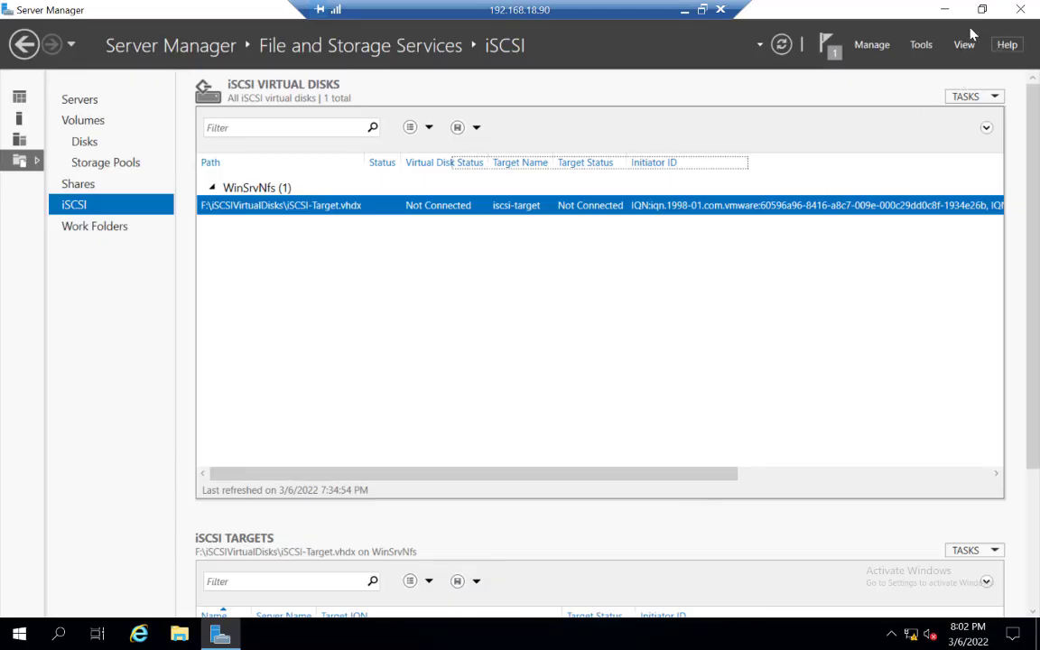
left_click(944, 10)
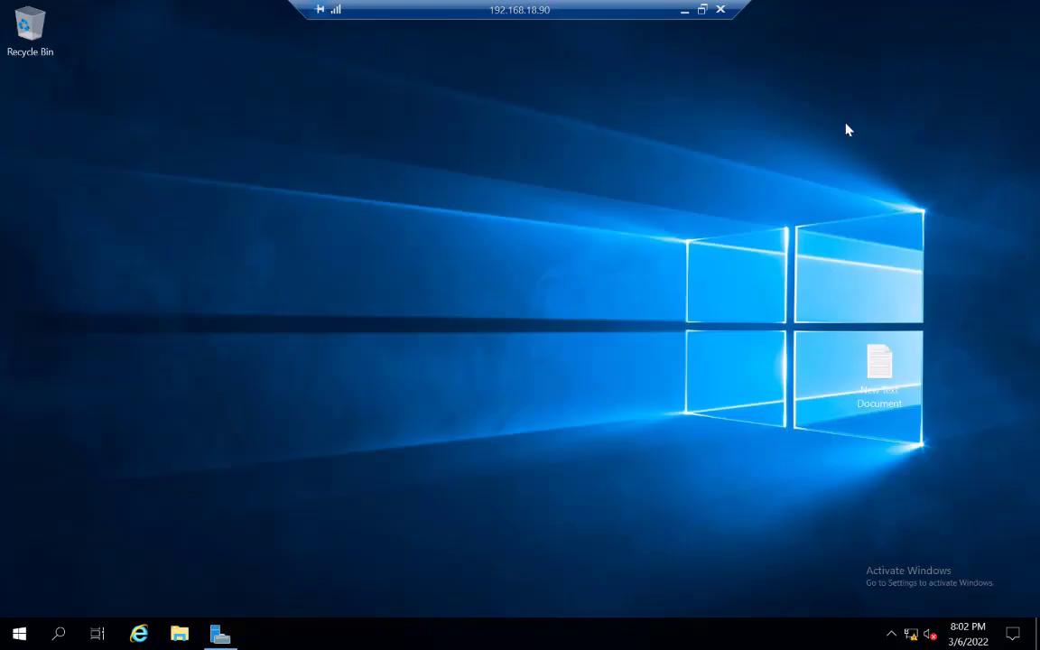
left_click(178, 637)
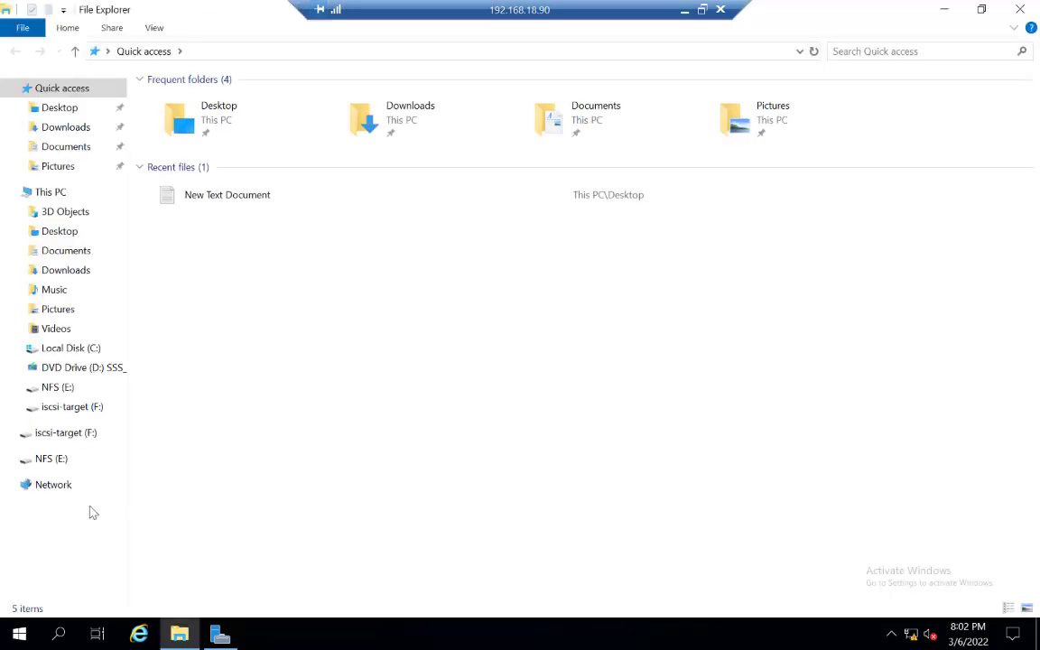
Step: Open the iSCSIVirtualDisks folder on the iscsi-target (F:) drive and try to mount the iSCSI-Target disk image
left_click(50, 435)
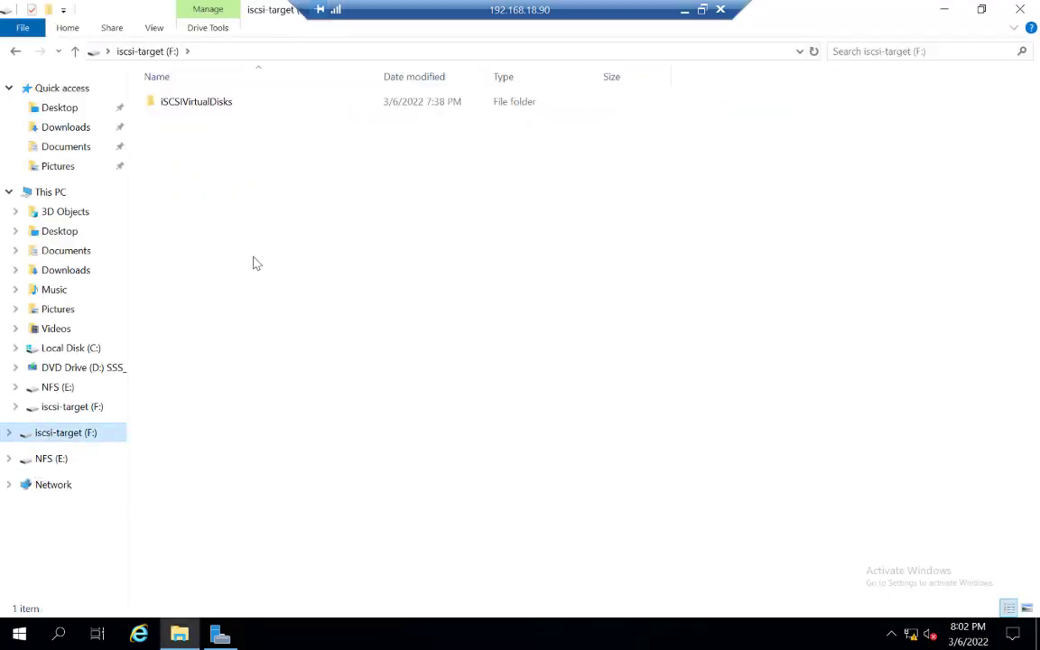
double_click(195, 107)
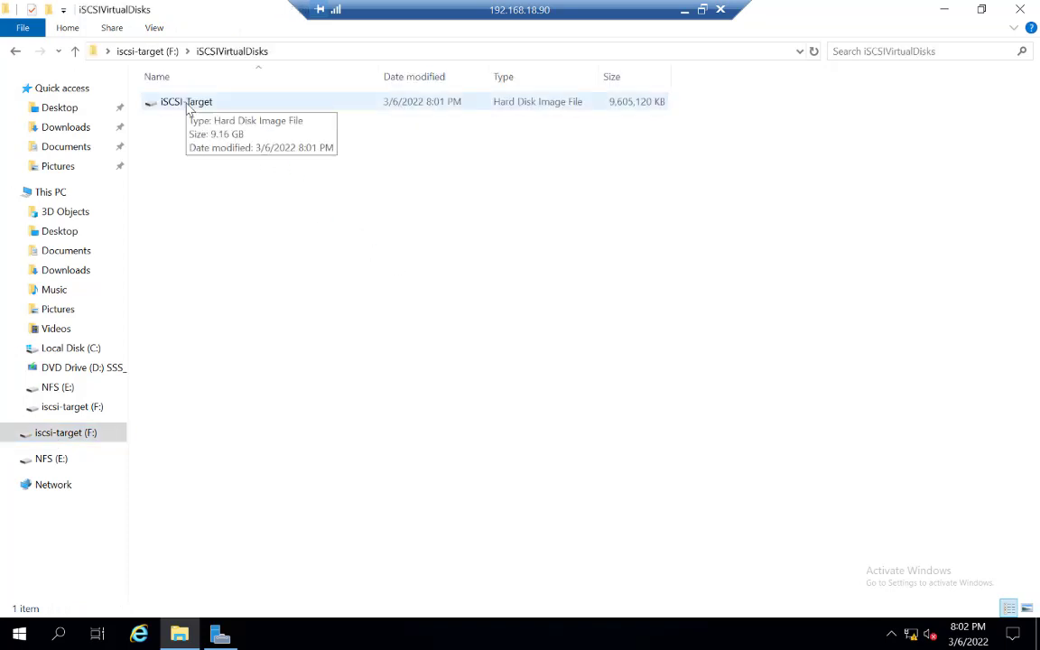
left_click(187, 108)
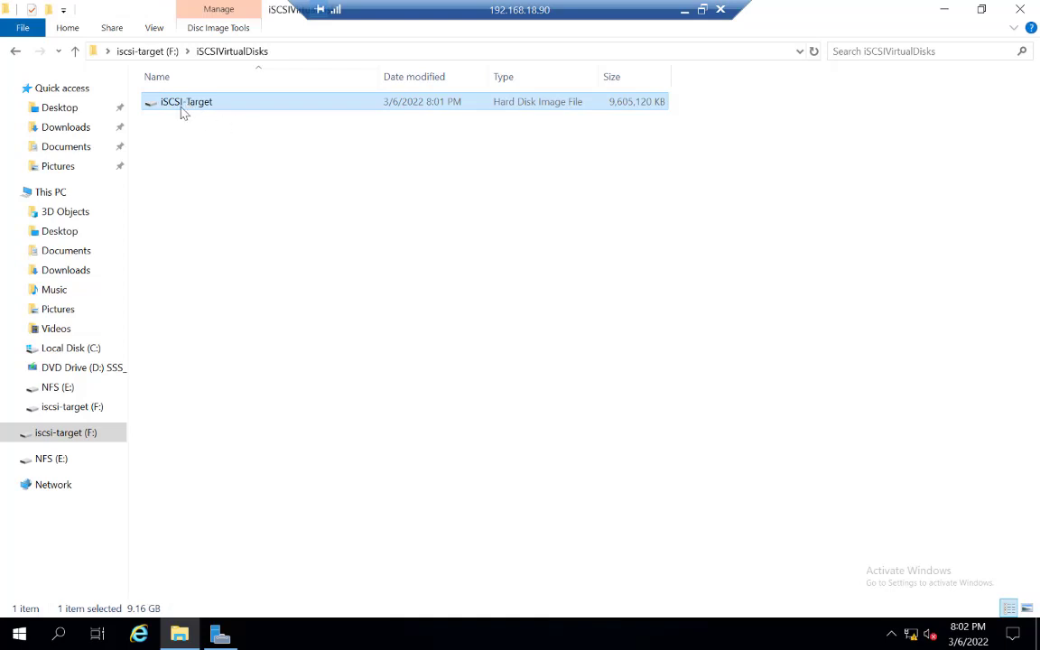
left_click(201, 115)
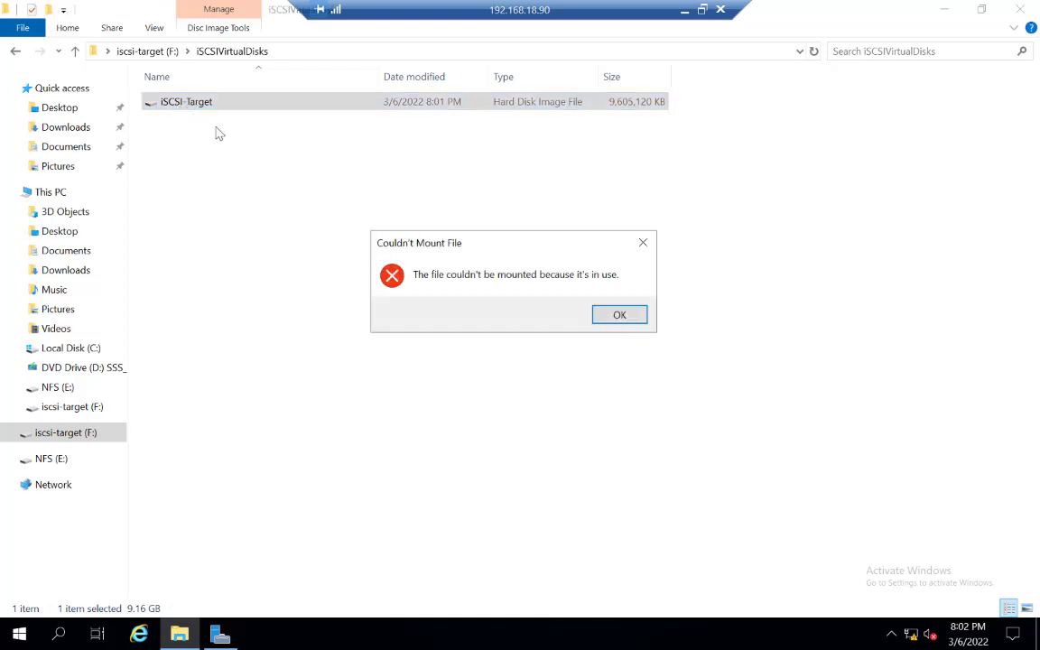
left_click(618, 313)
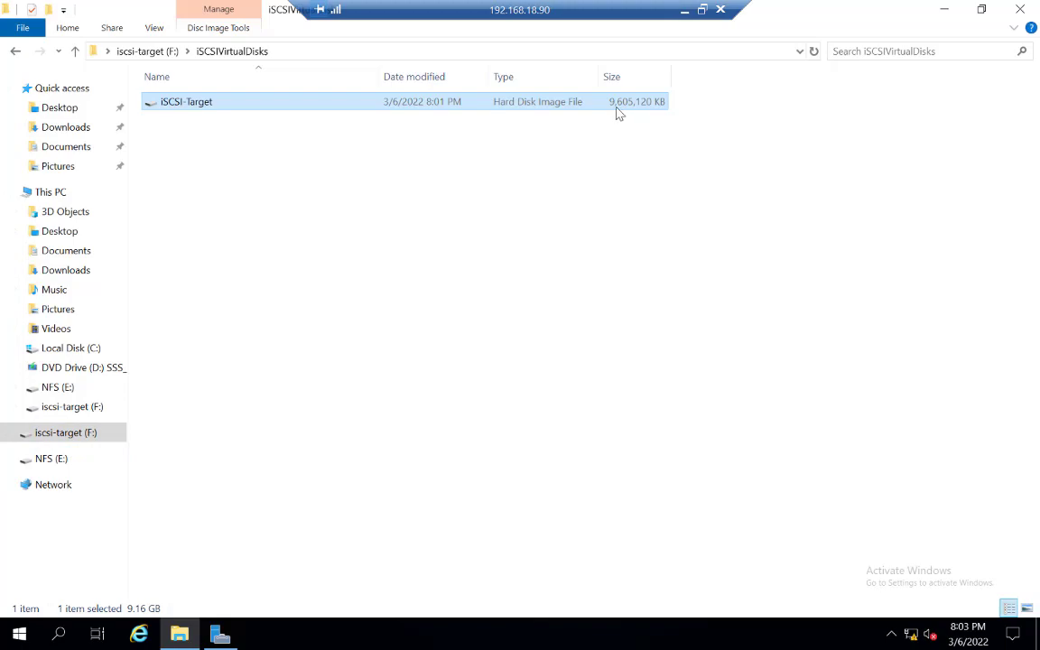
Step: Return to the Windows7 console, sign in with the account password and postpone Windows activation
left_click(684, 10)
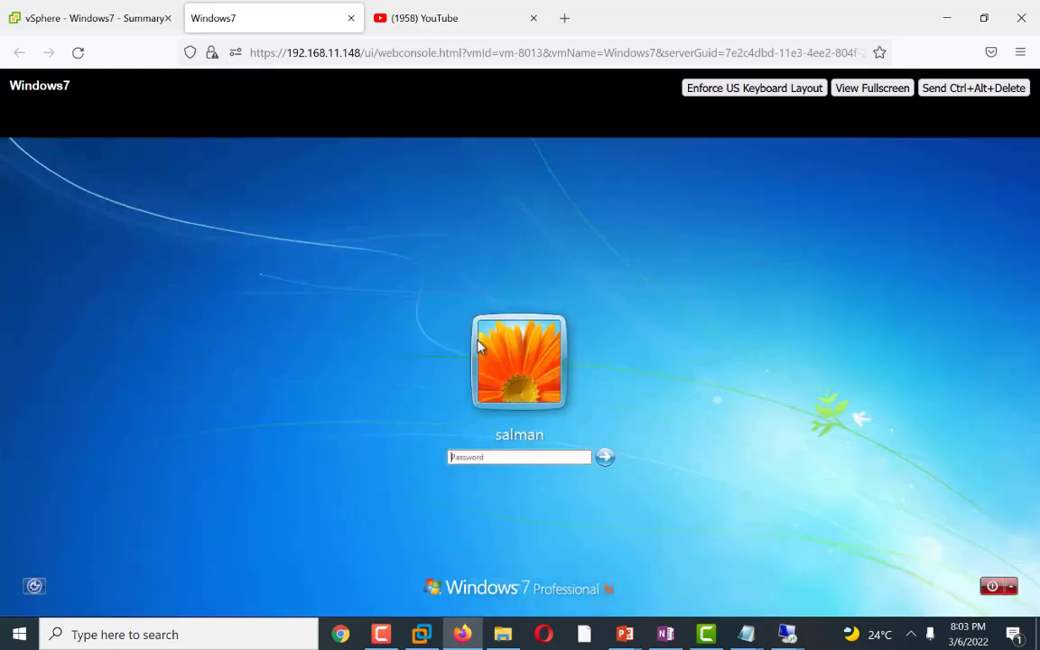
left_click(513, 458)
type("•••••••••")
key("Return")
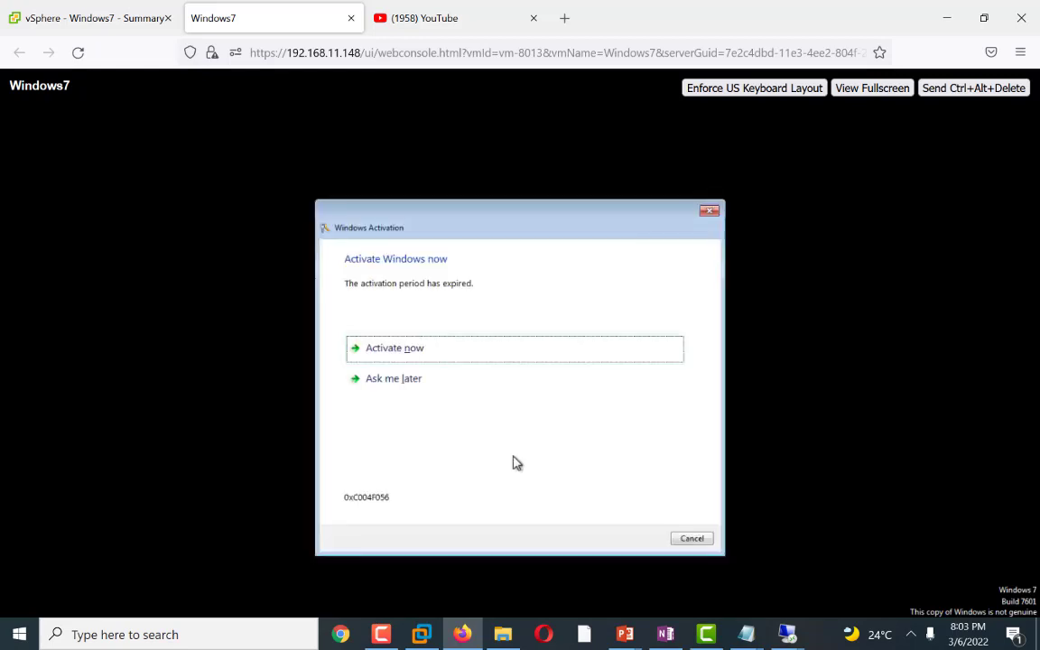
left_click(390, 380)
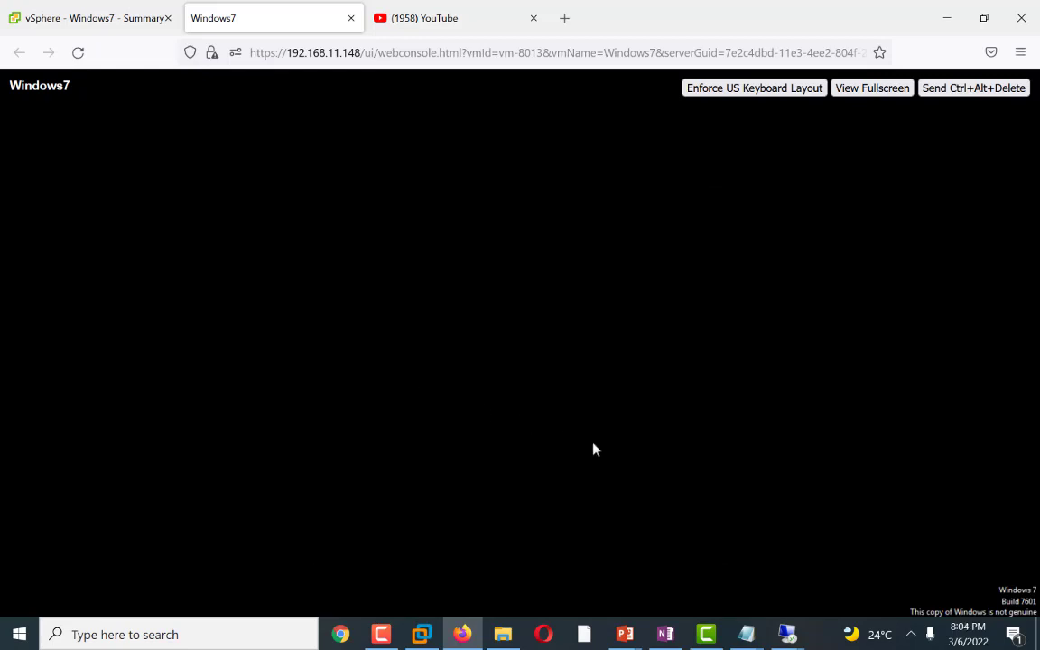
left_click(688, 539)
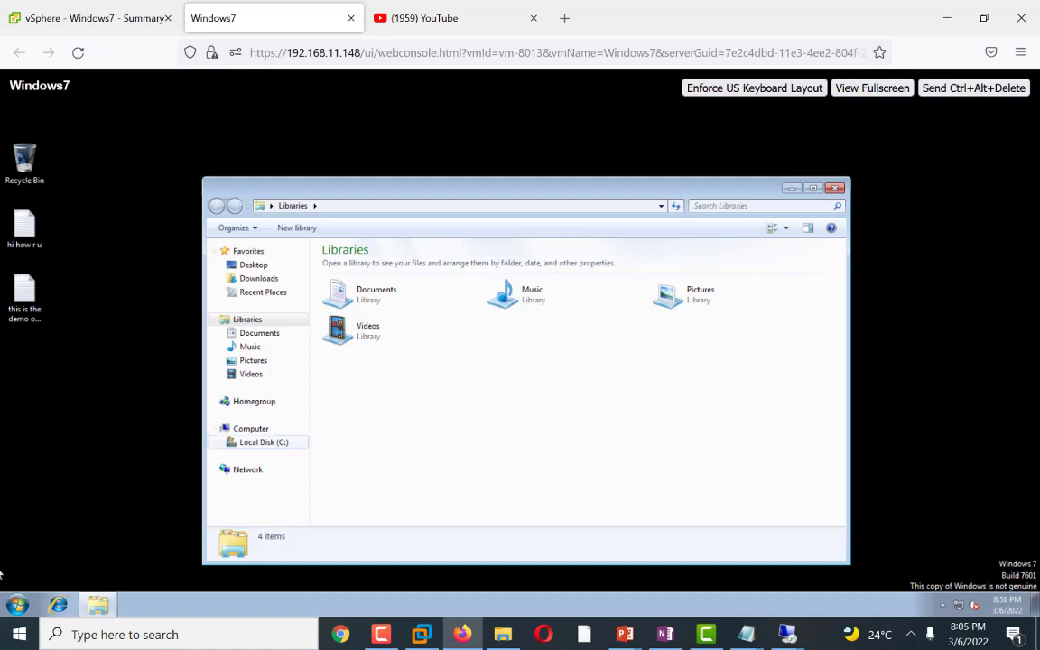
Step: Shut down Windows7 from its Start menu and close the console and YouTube browser tabs
left_click(18, 603)
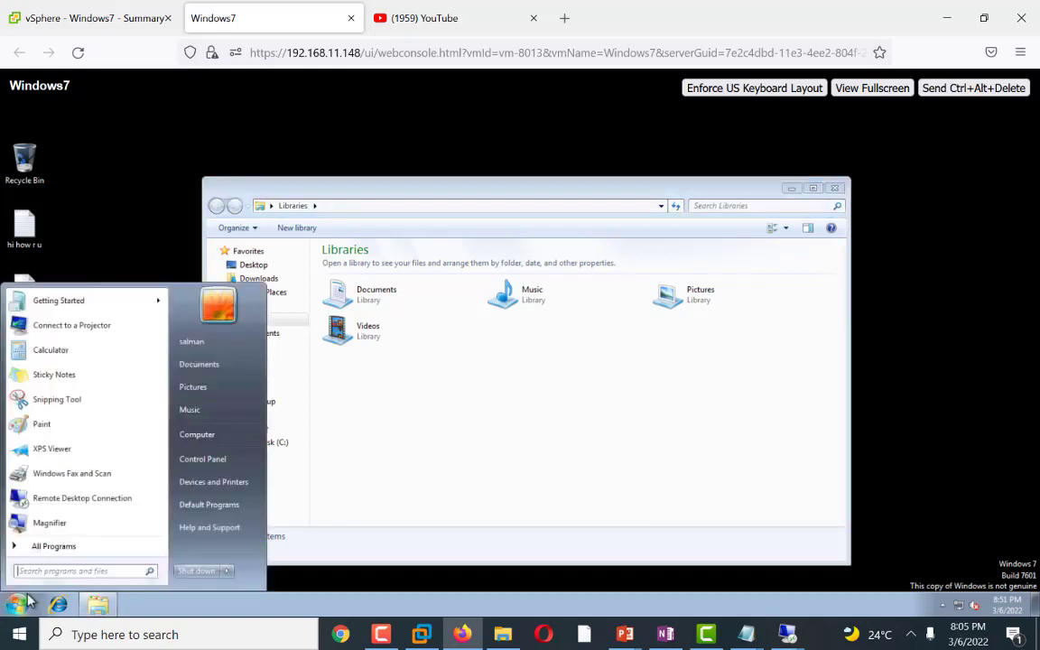
left_click(197, 573)
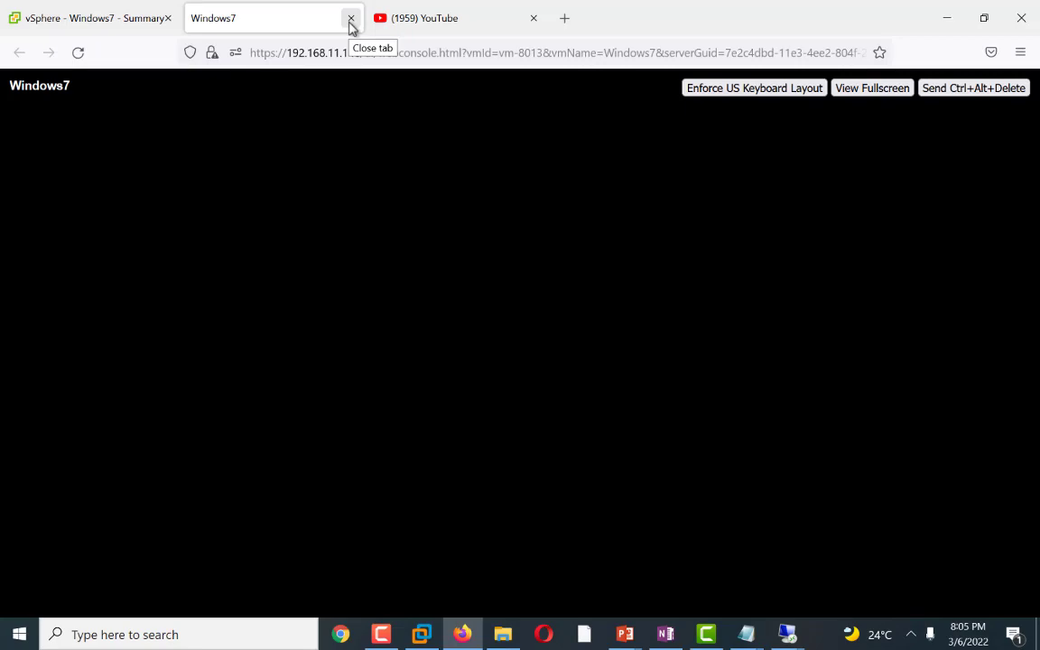
left_click(351, 20)
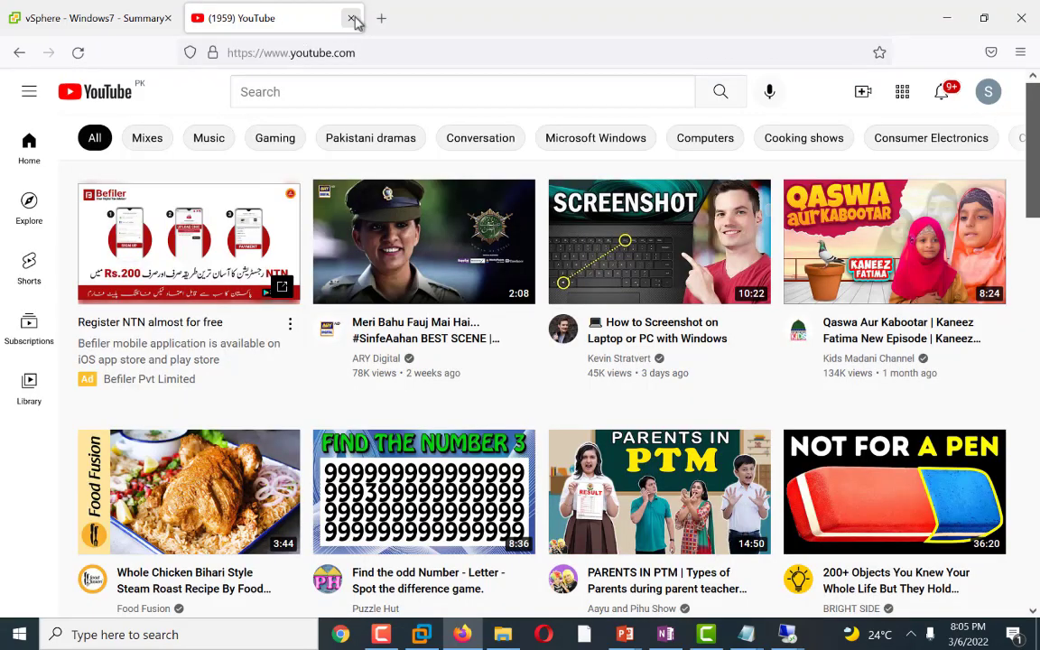
left_click(352, 19)
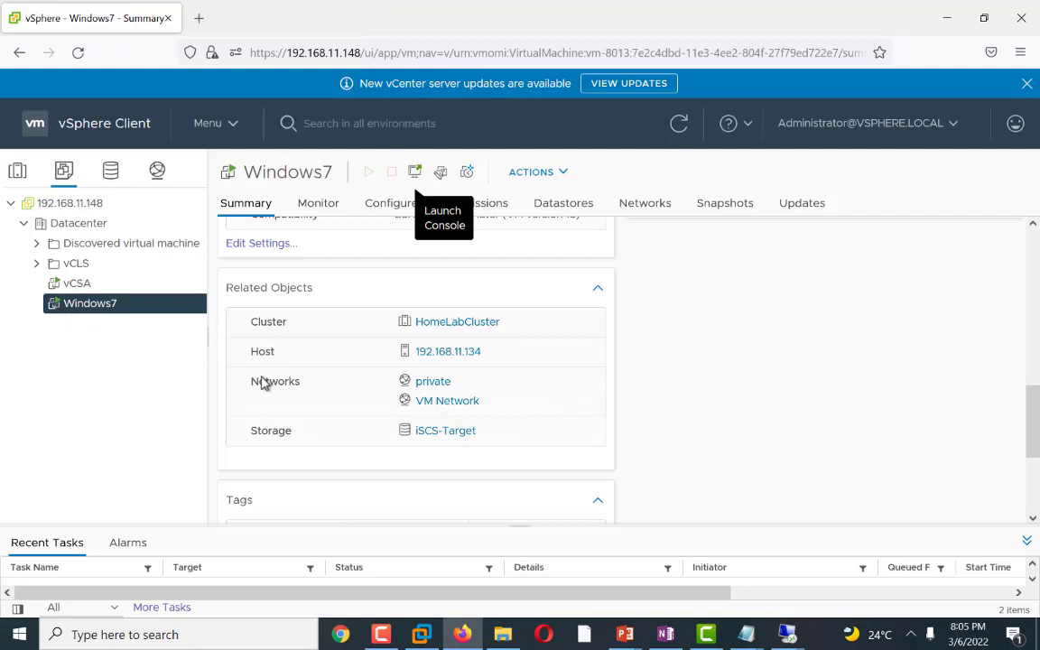
Step: Refresh the vSphere Client and remove the Windows7 virtual machine from the inventory
right_click(107, 425)
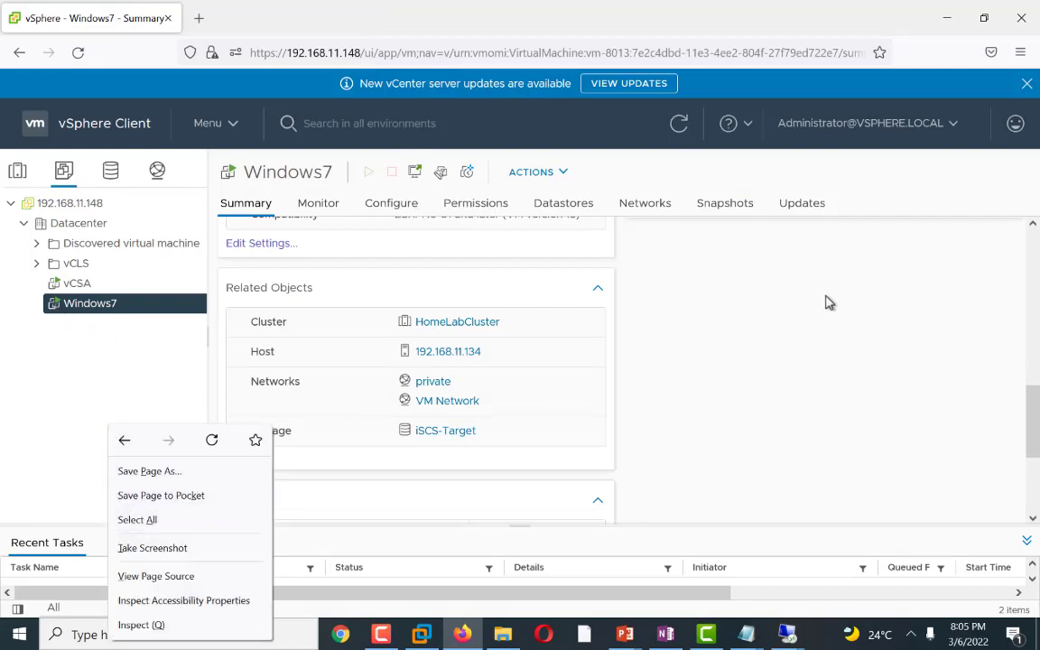
left_click(742, 269)
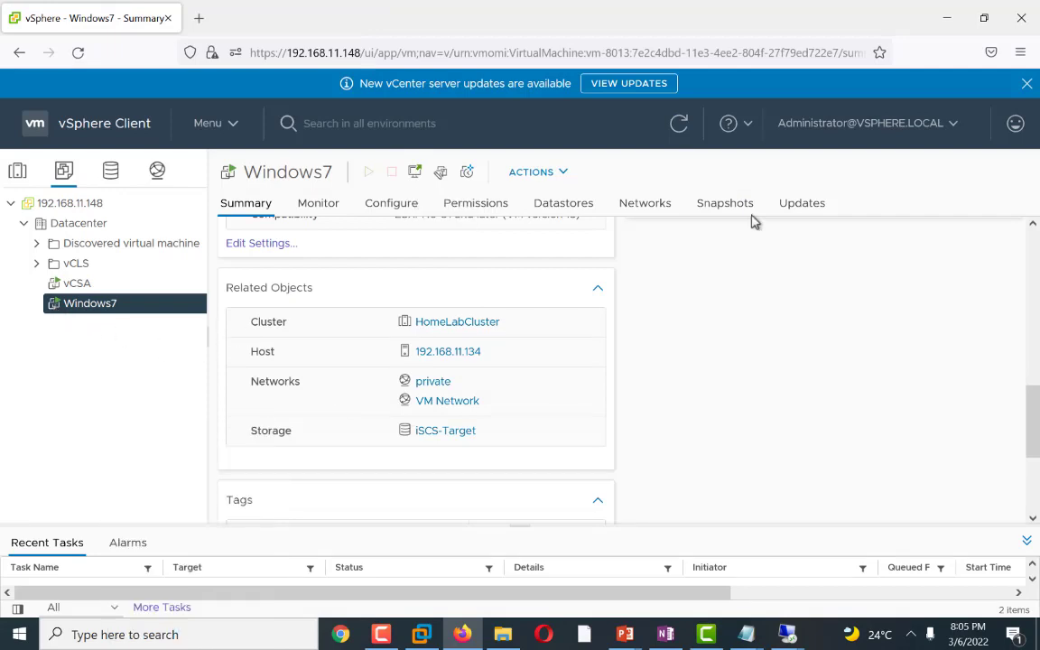
left_click(680, 126)
left_click(313, 207)
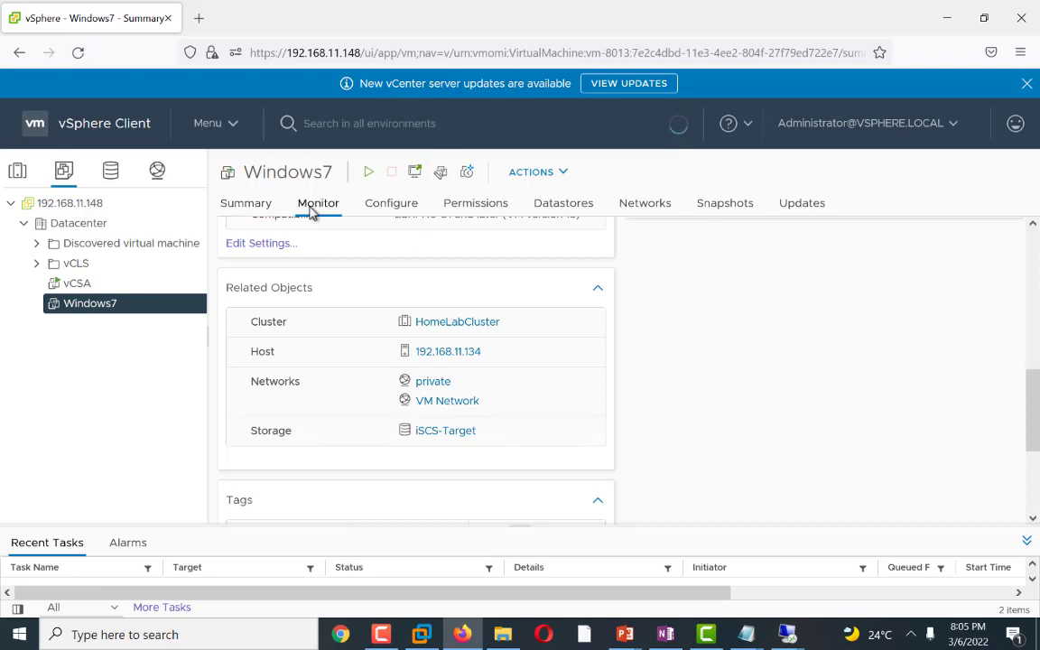
right_click(87, 311)
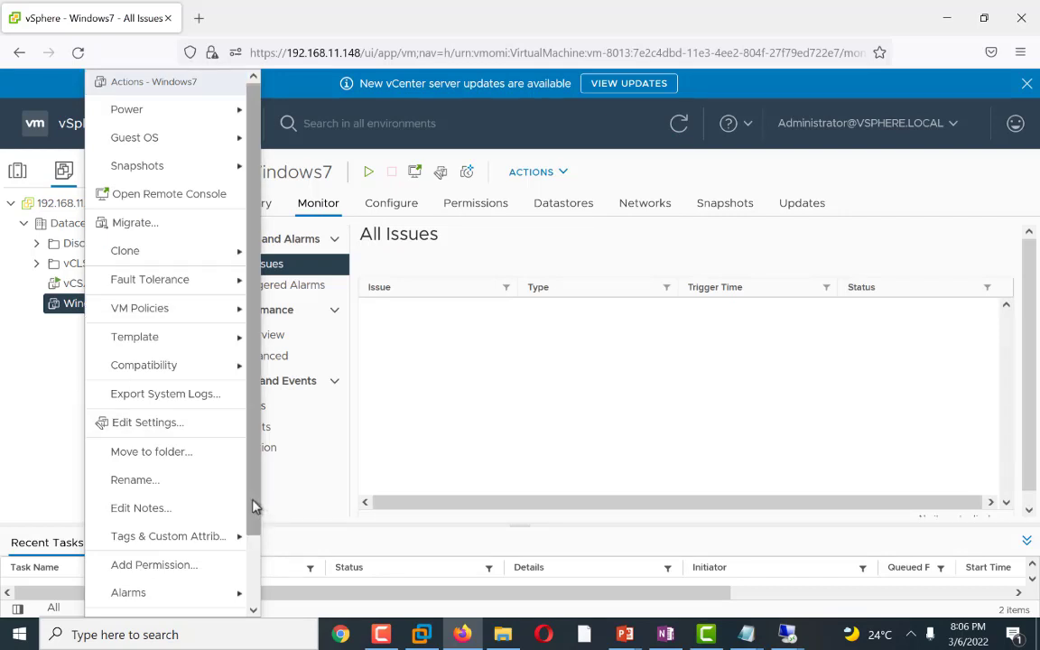
left_click_drag(253, 507, 253, 576)
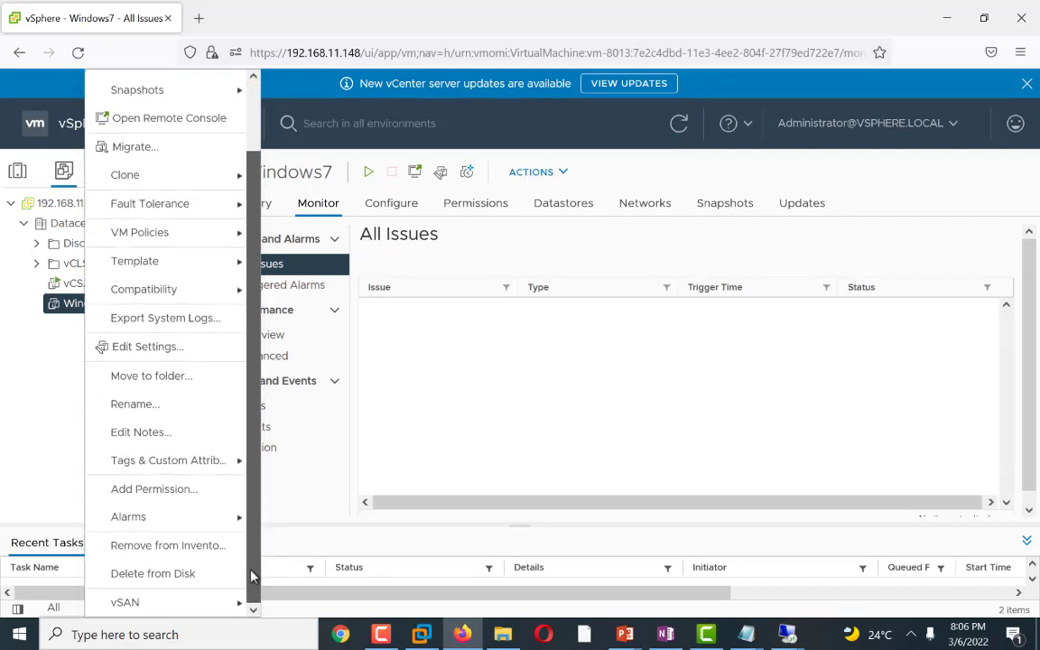
left_click(175, 547)
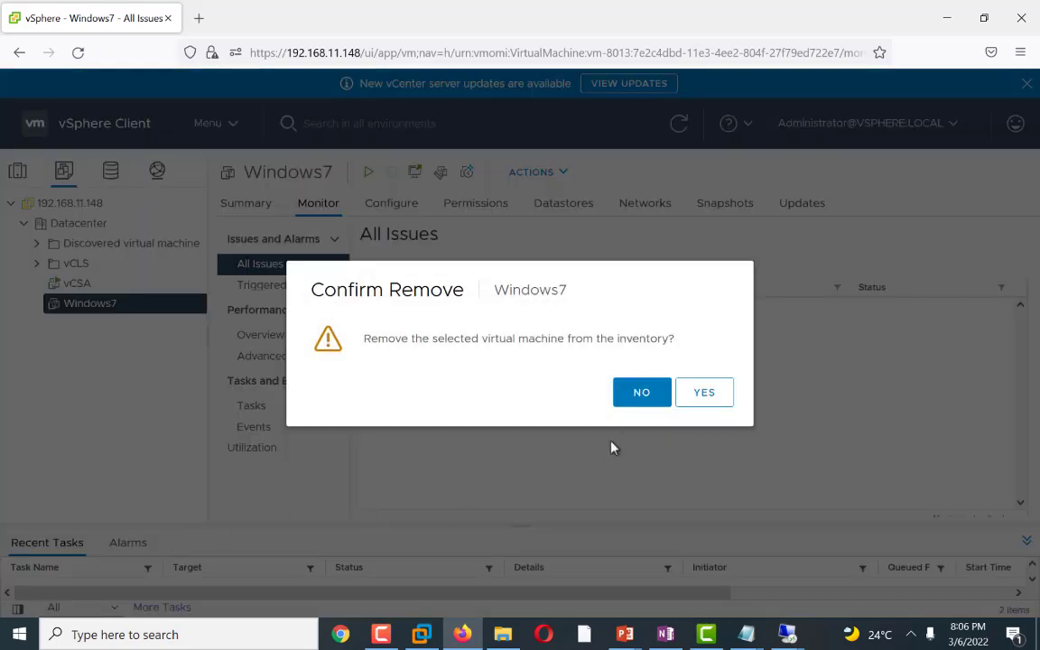
left_click(701, 394)
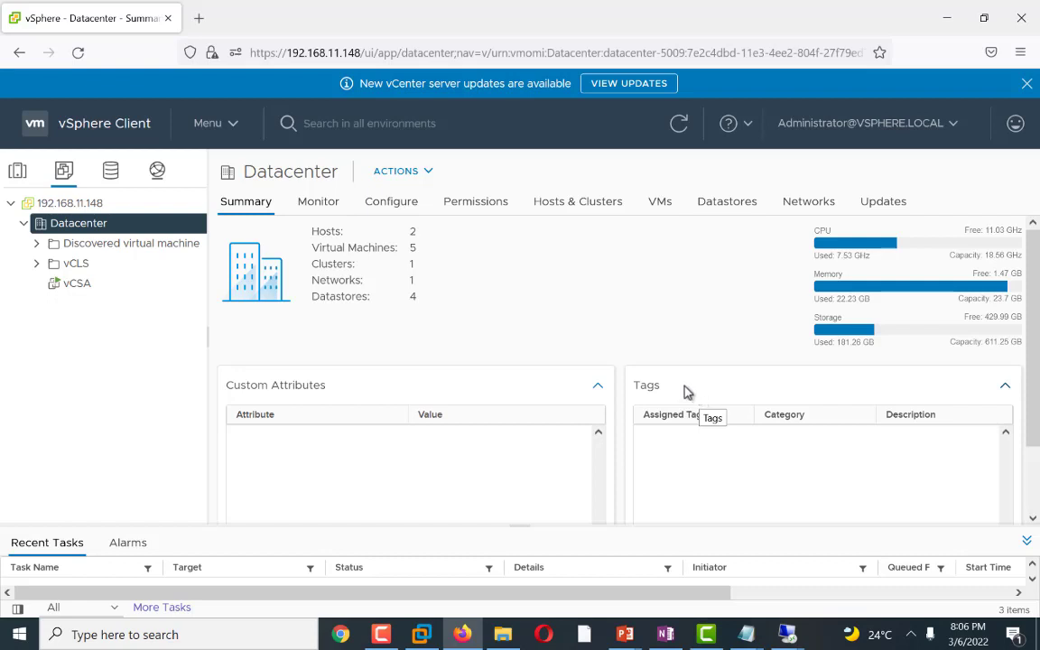
Step: Inspect host 192.168.11.134's datastores and browse the Windows7 folder on the iSCS-Target datastore
left_click(24, 224)
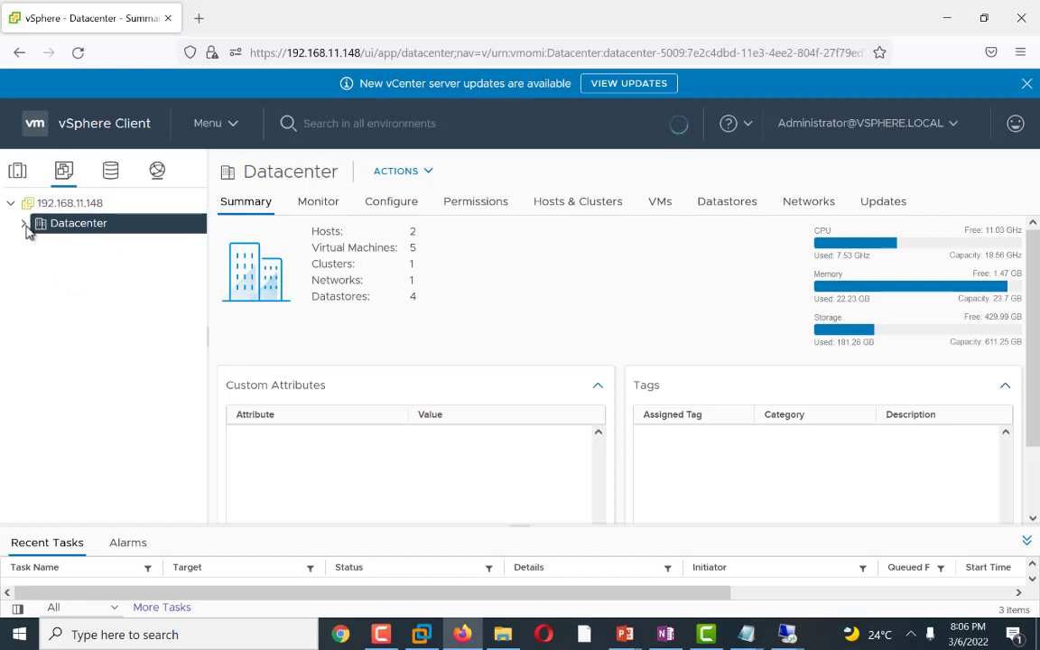
left_click(25, 224)
left_click(17, 169)
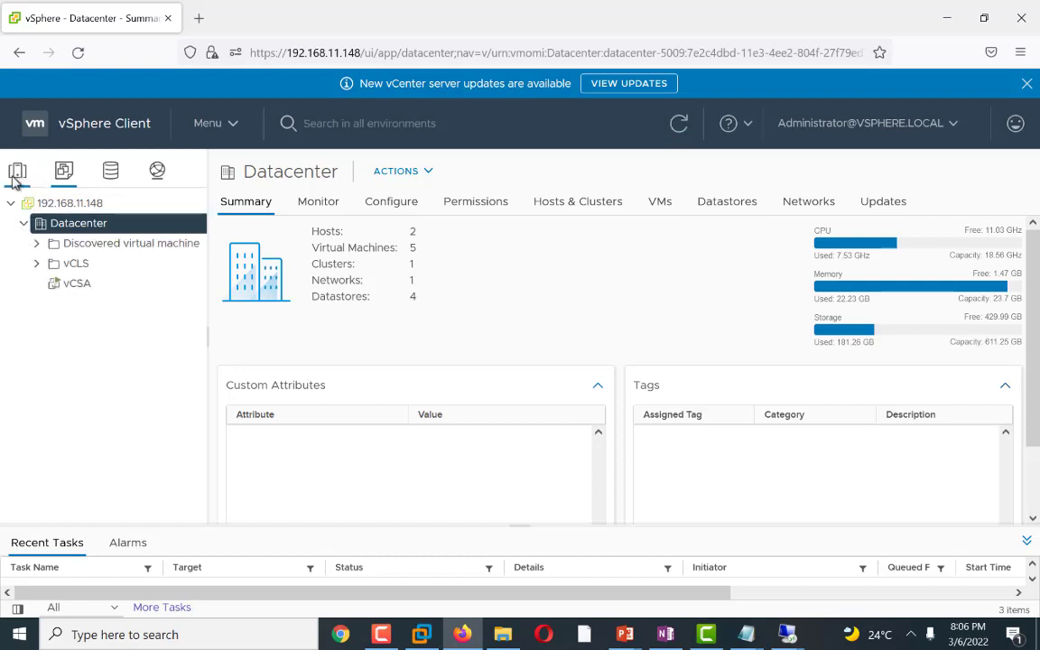
left_click(99, 242)
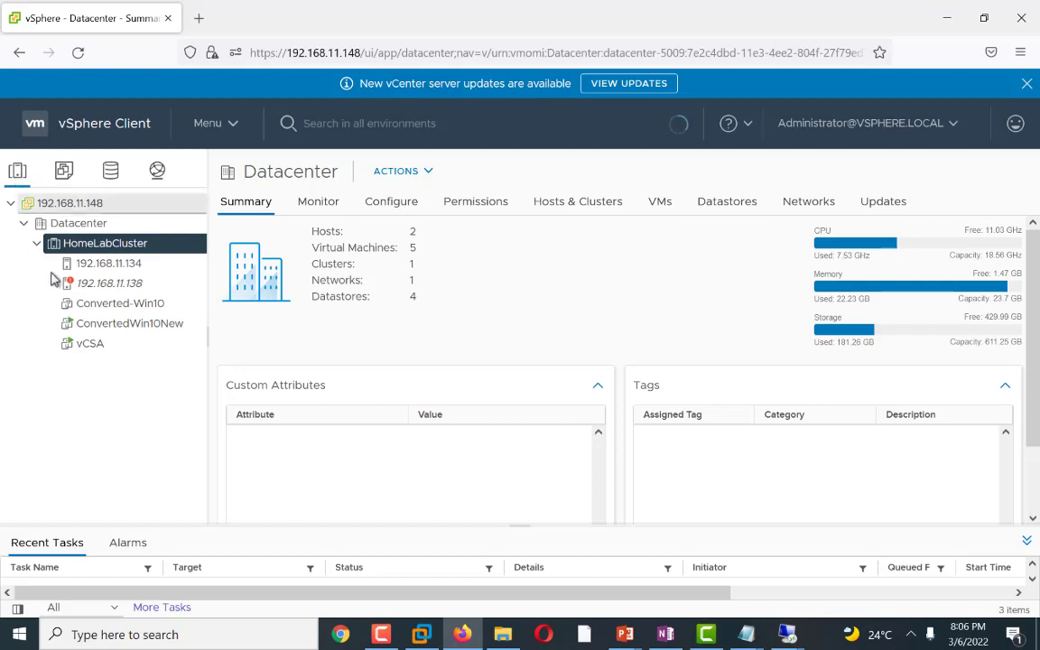
left_click(109, 264)
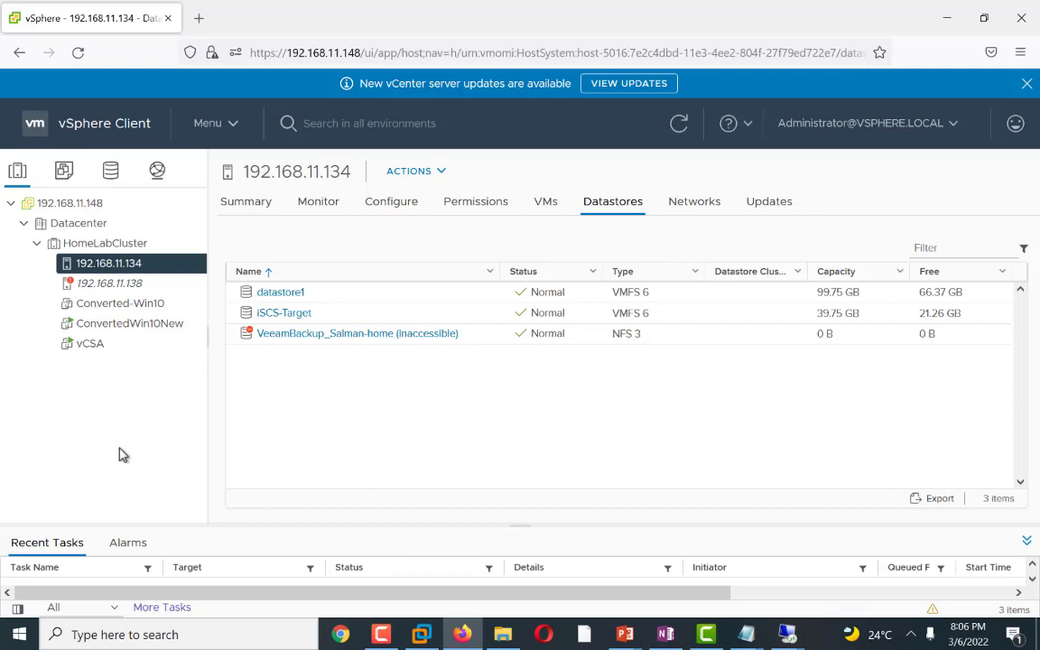
left_click(112, 172)
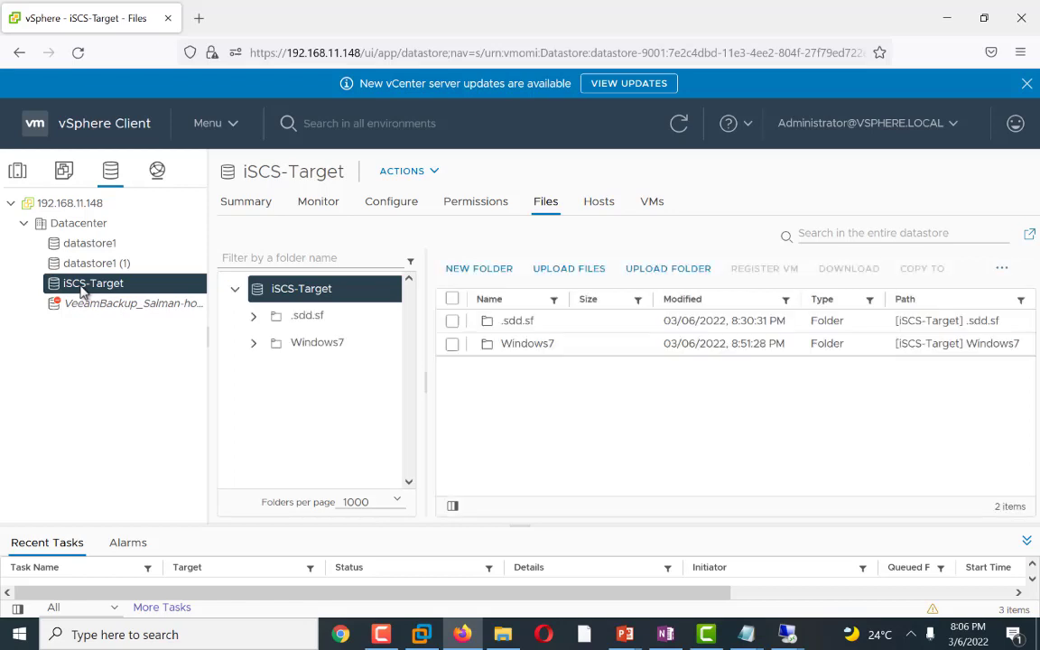
left_click(319, 347)
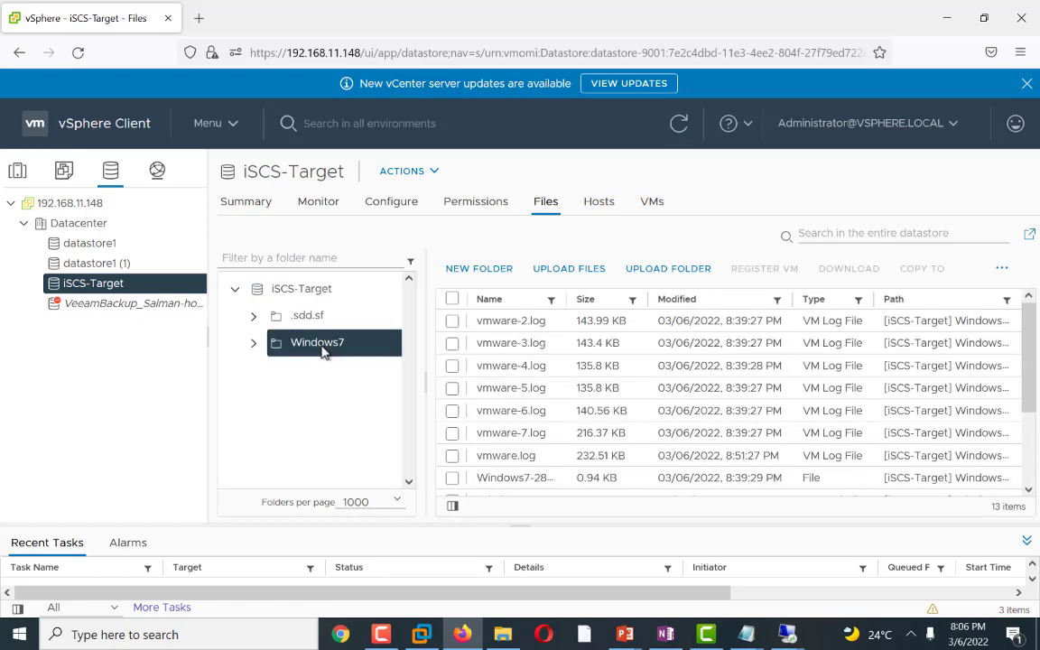
Step: Start registering a VM on the iSCS-Target datastore, choosing Windows7.vmx from the Windows7 folder
right_click(104, 298)
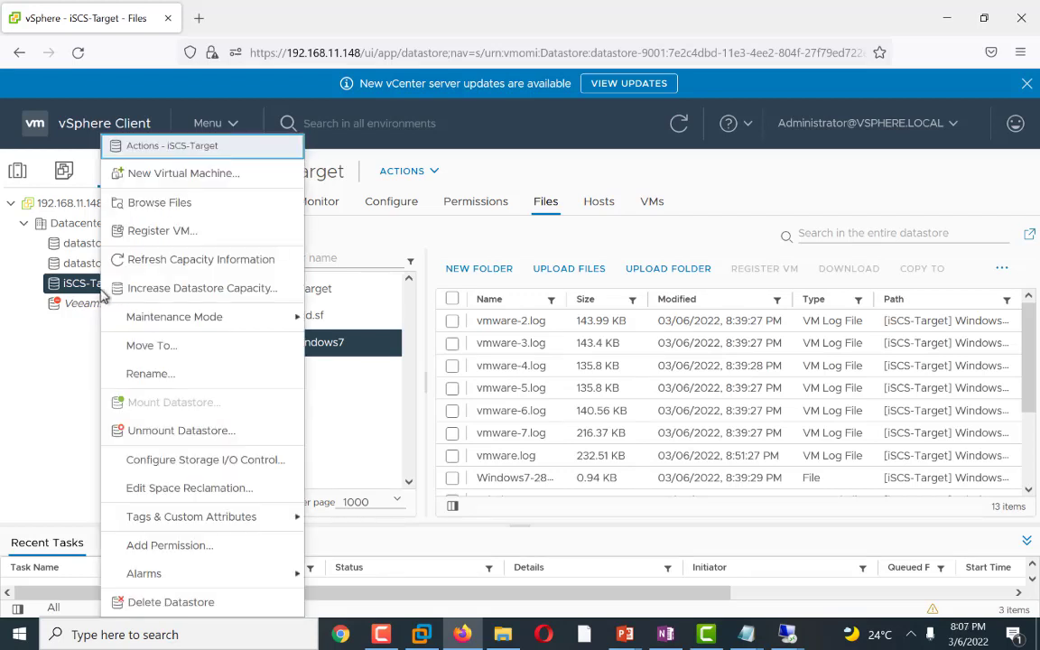
left_click(149, 233)
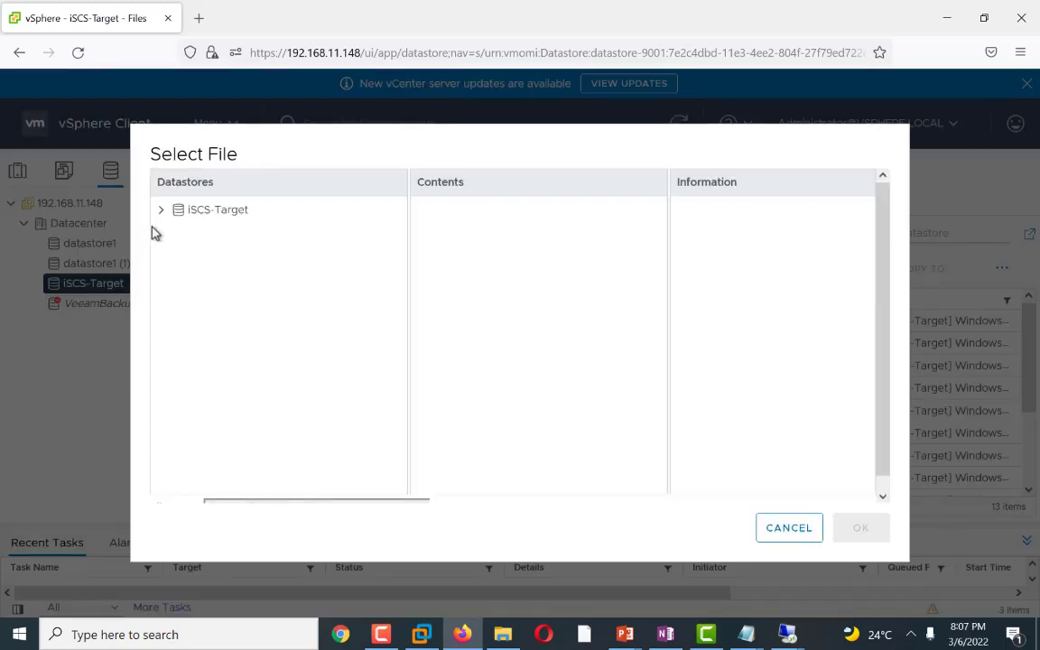
left_click(162, 211)
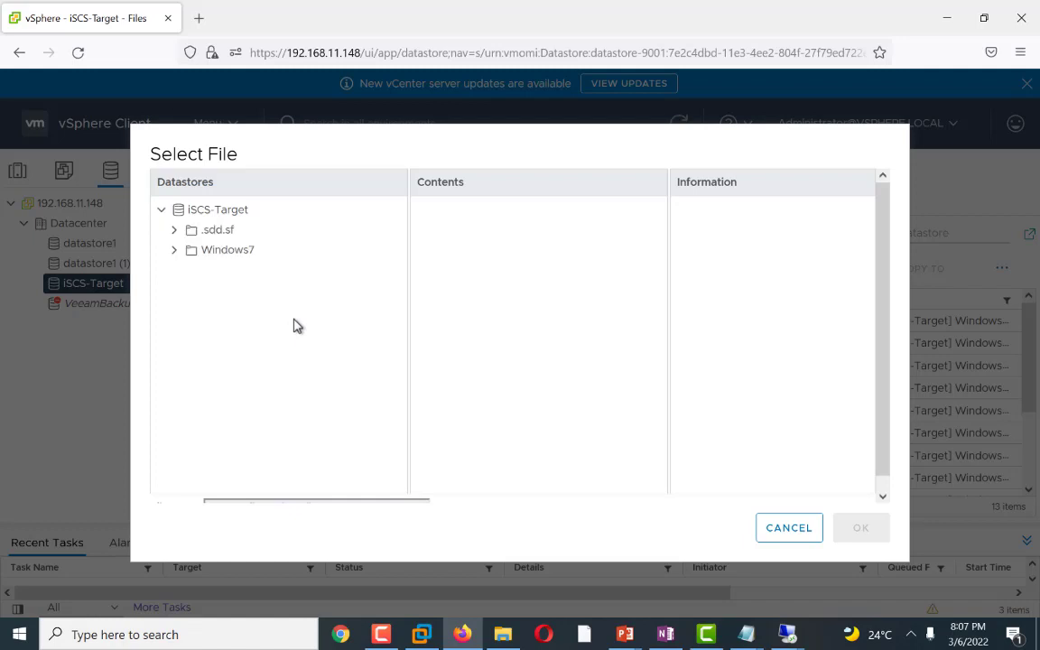
left_click(233, 256)
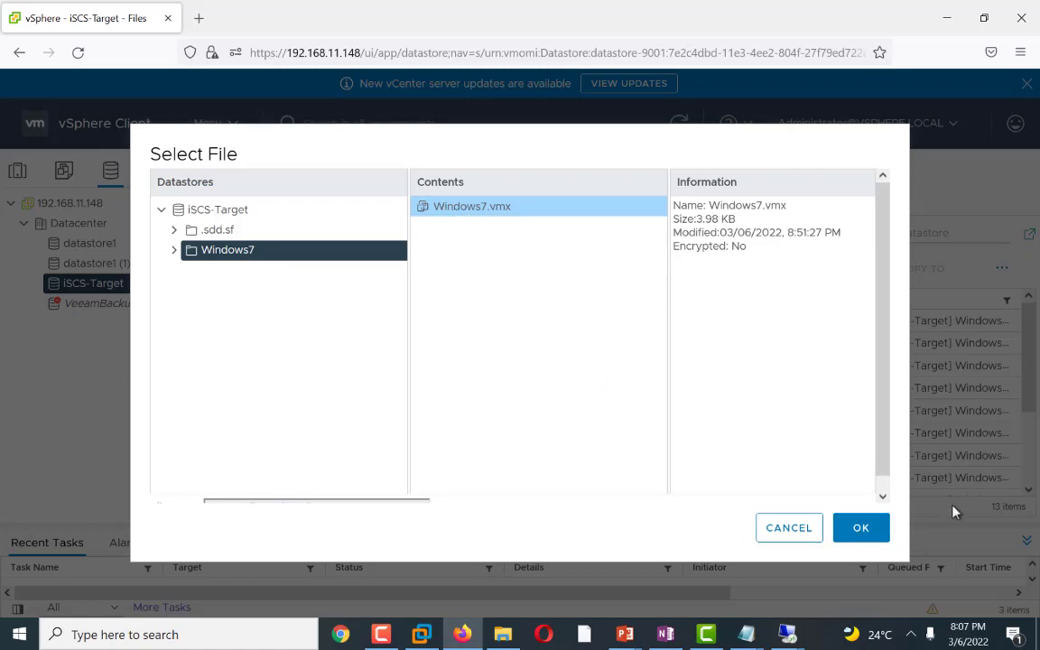
left_click(860, 529)
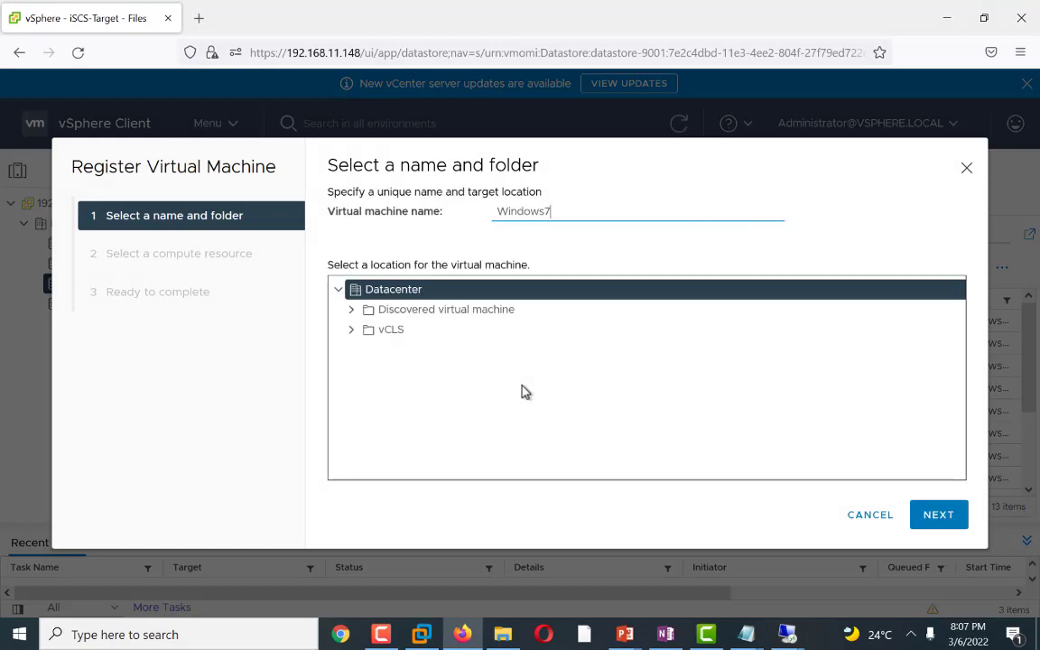
Step: Choose the Discovered virtual machine folder under Datacenter as the location for the Windows7 VM and continue
left_click(351, 309)
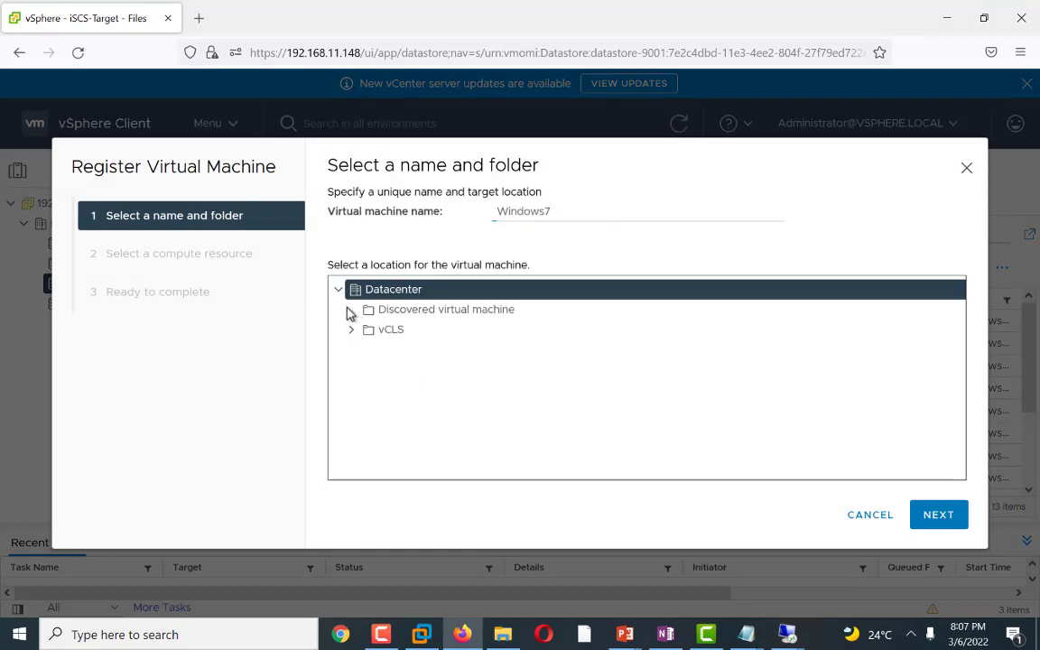
left_click(351, 331)
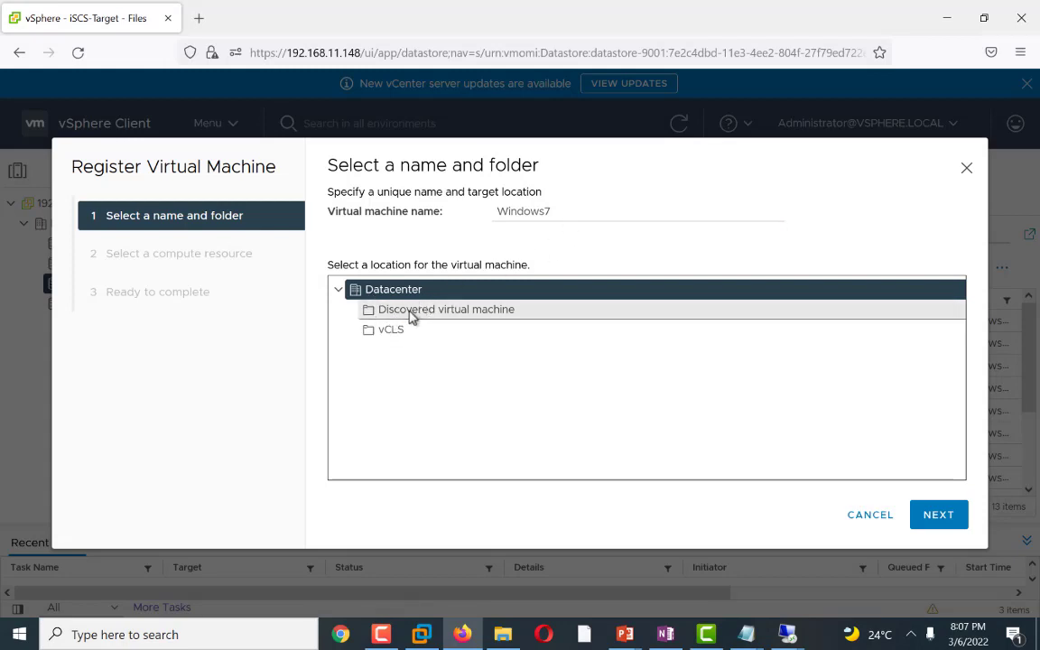
left_click(397, 331)
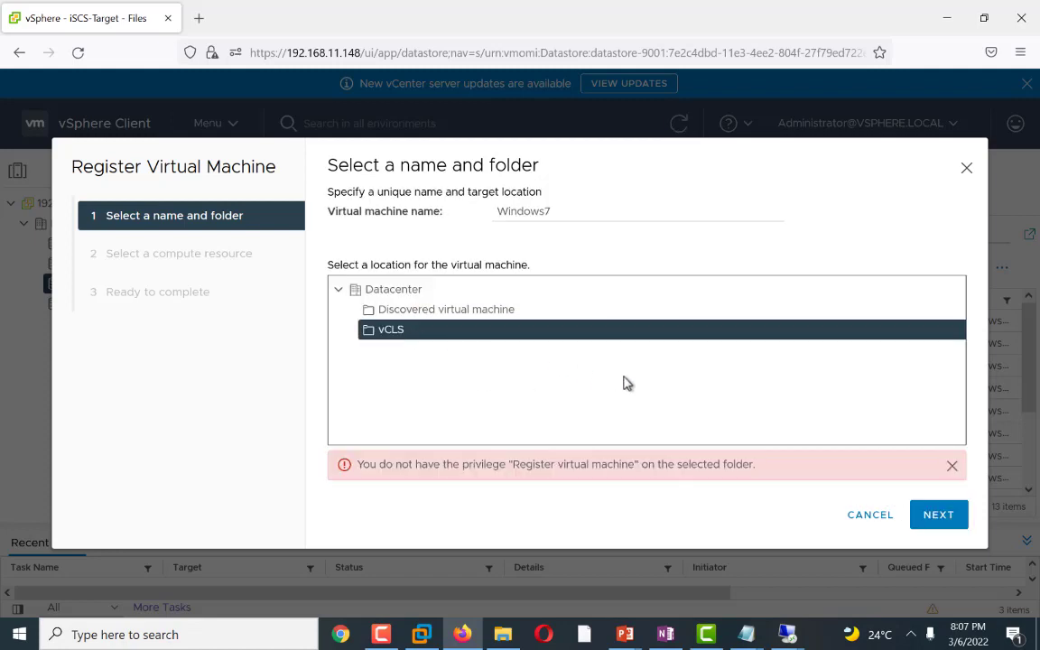
left_click(420, 309)
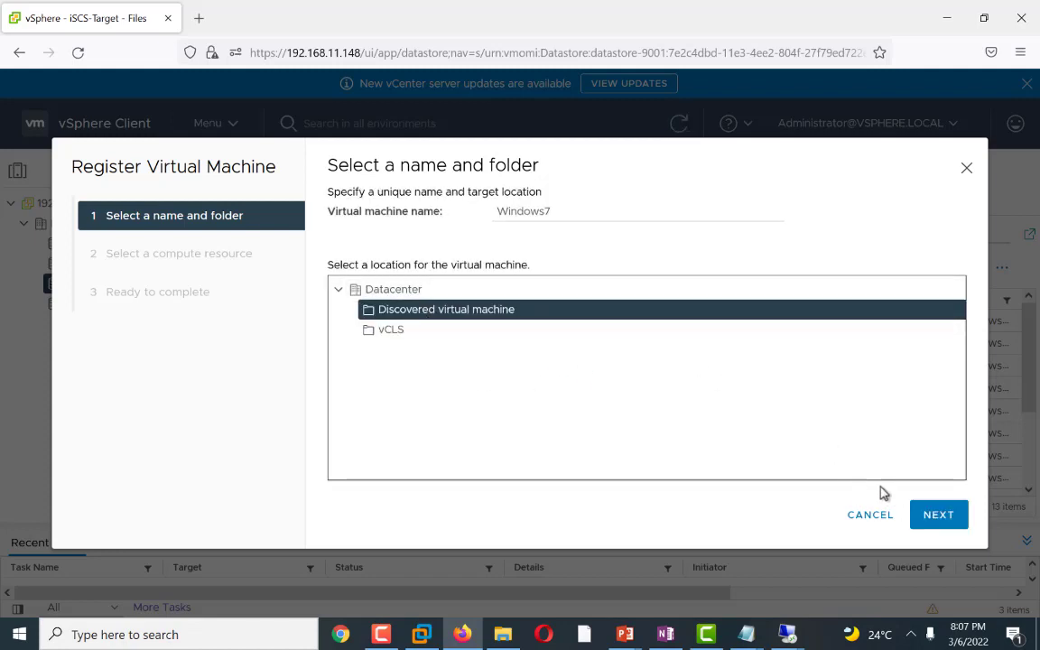
left_click(917, 514)
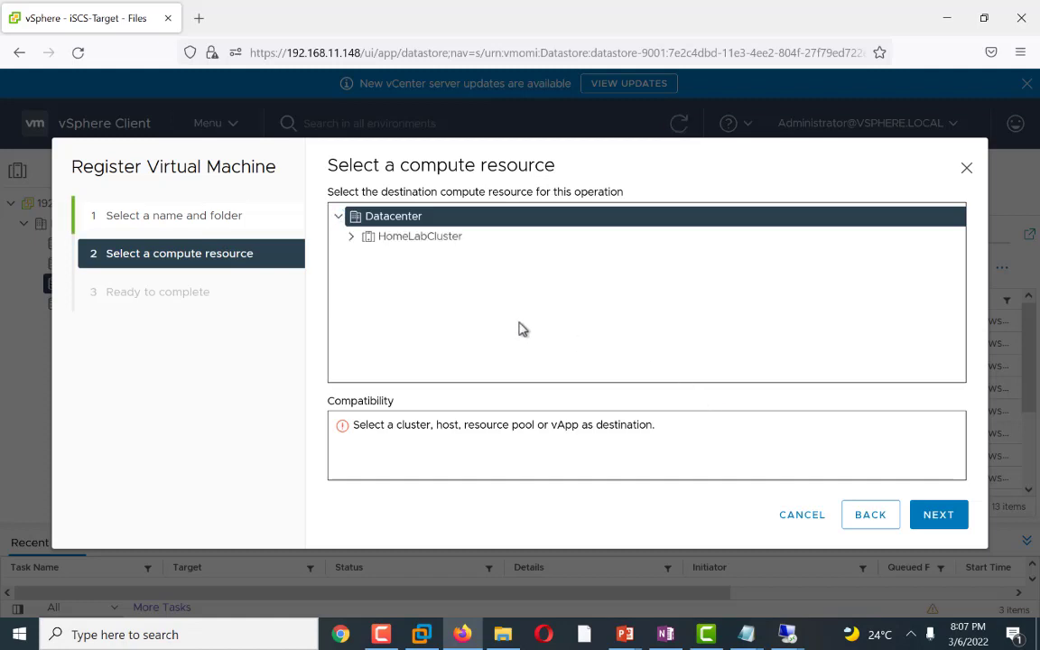
Step: Select host 192.168.11.134 in HomeLabCluster as the compute resource and finish registering the VM
left_click(352, 238)
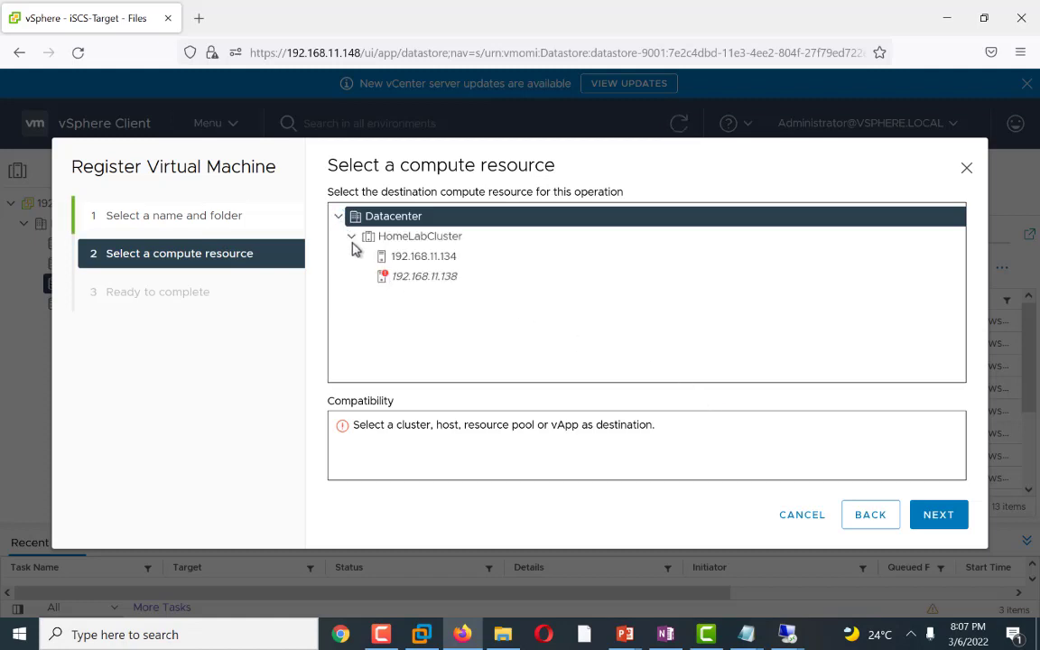
left_click(434, 259)
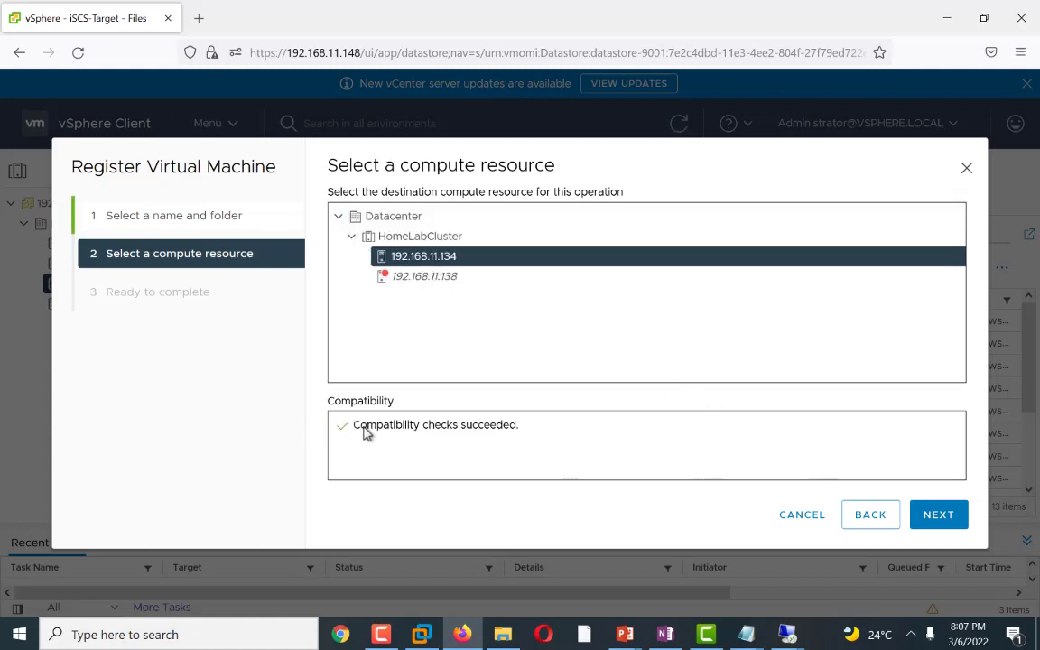
left_click(952, 522)
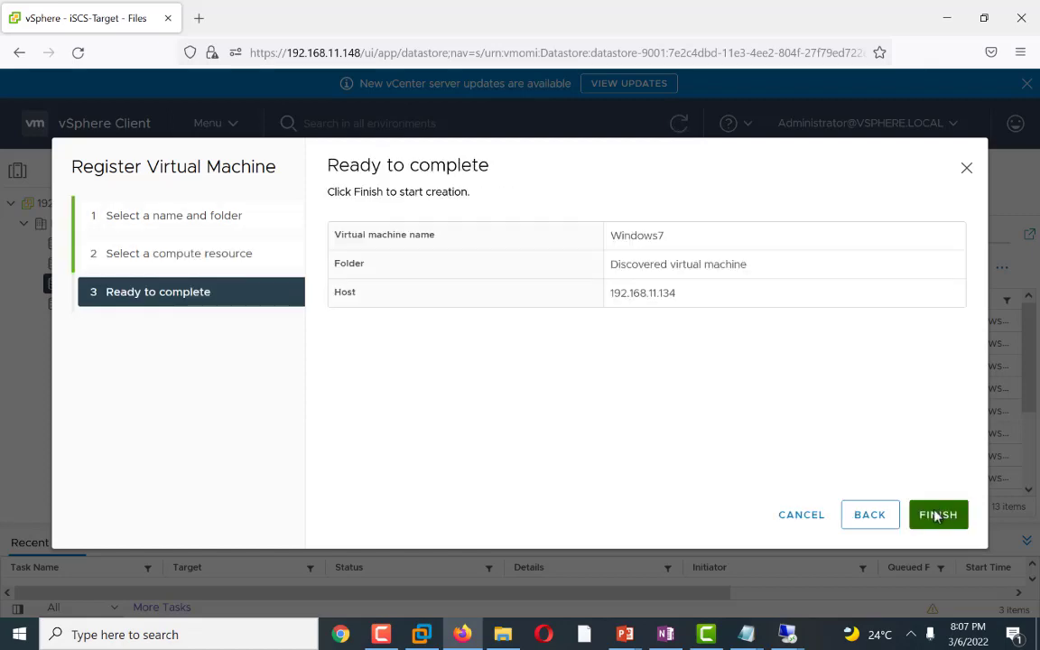
left_click(935, 518)
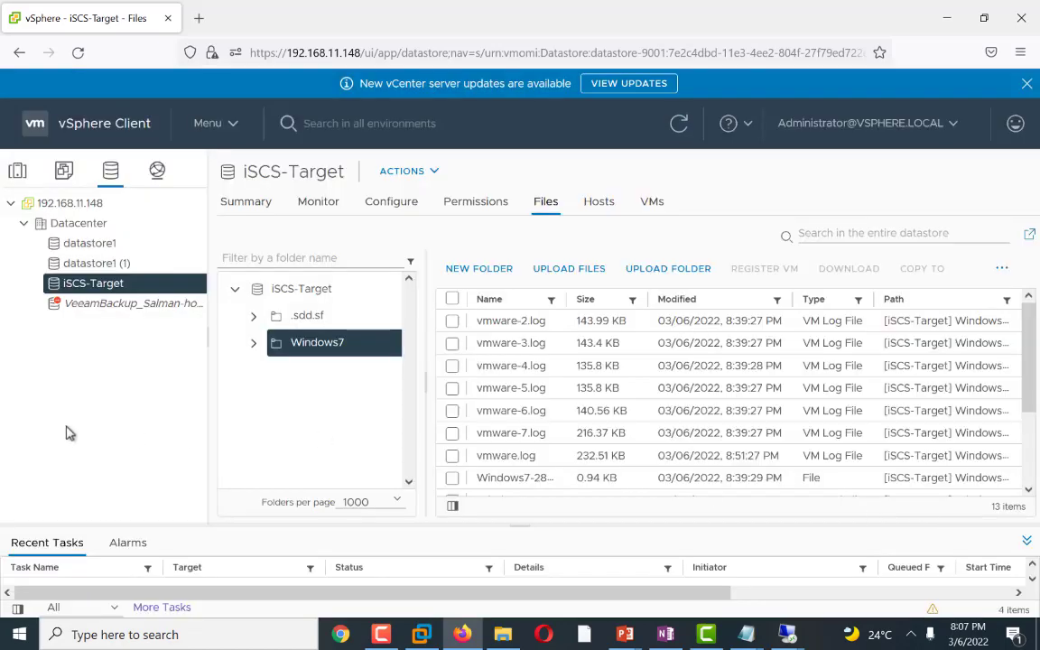
Step: Review the task console and the VMs and Templates and Hosts and Clusters inventories for the registered VM
left_click(162, 609)
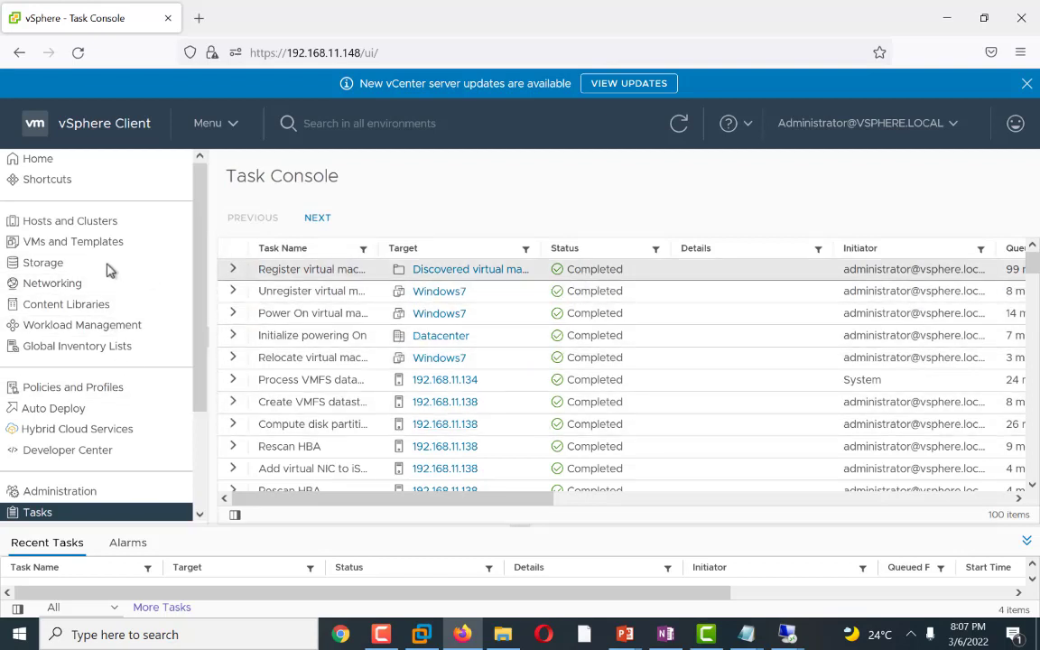
left_click(45, 226)
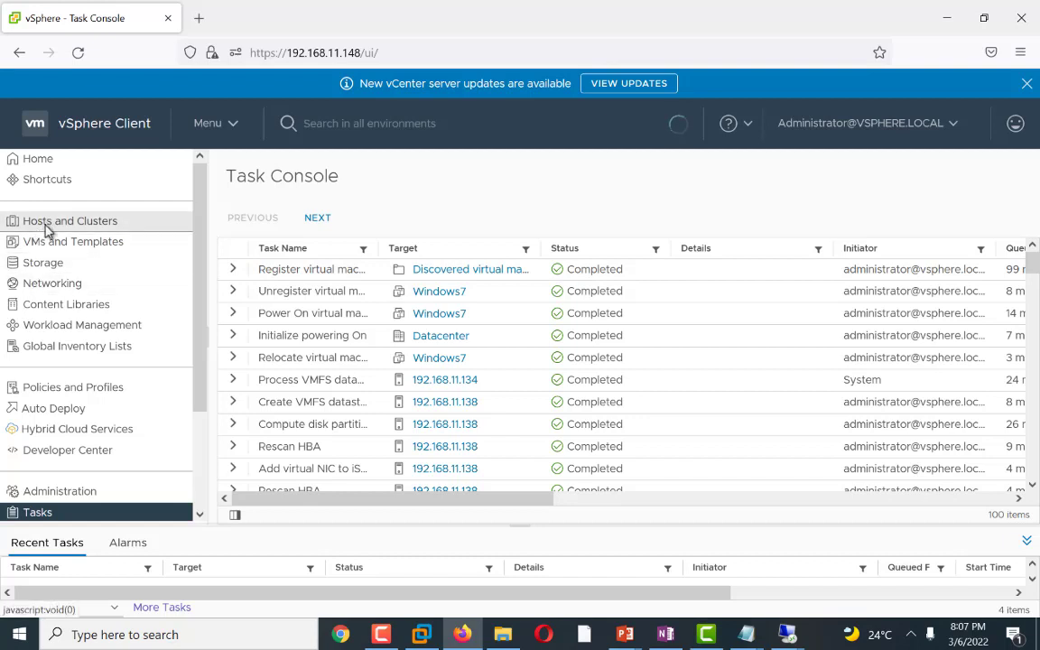
left_click(65, 170)
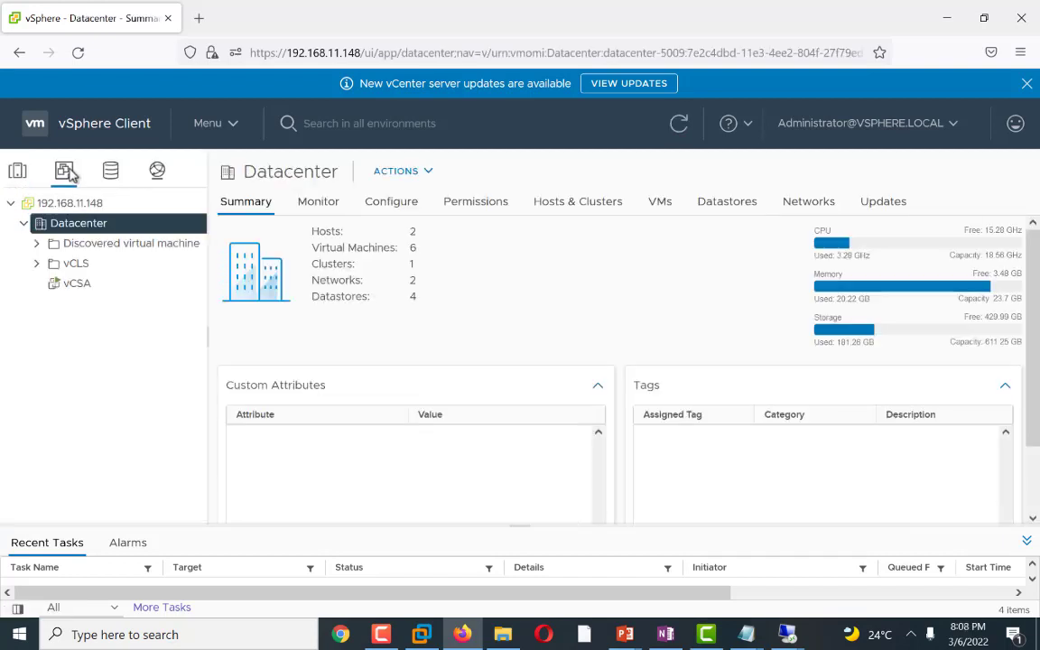
left_click(36, 263)
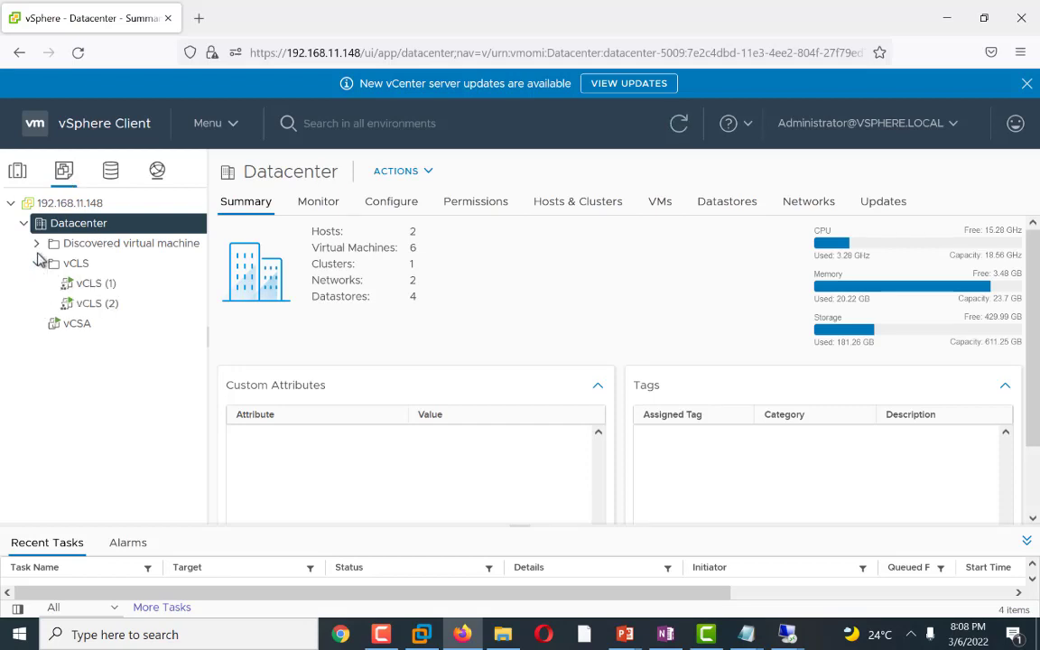
left_click(673, 128)
left_click(18, 172)
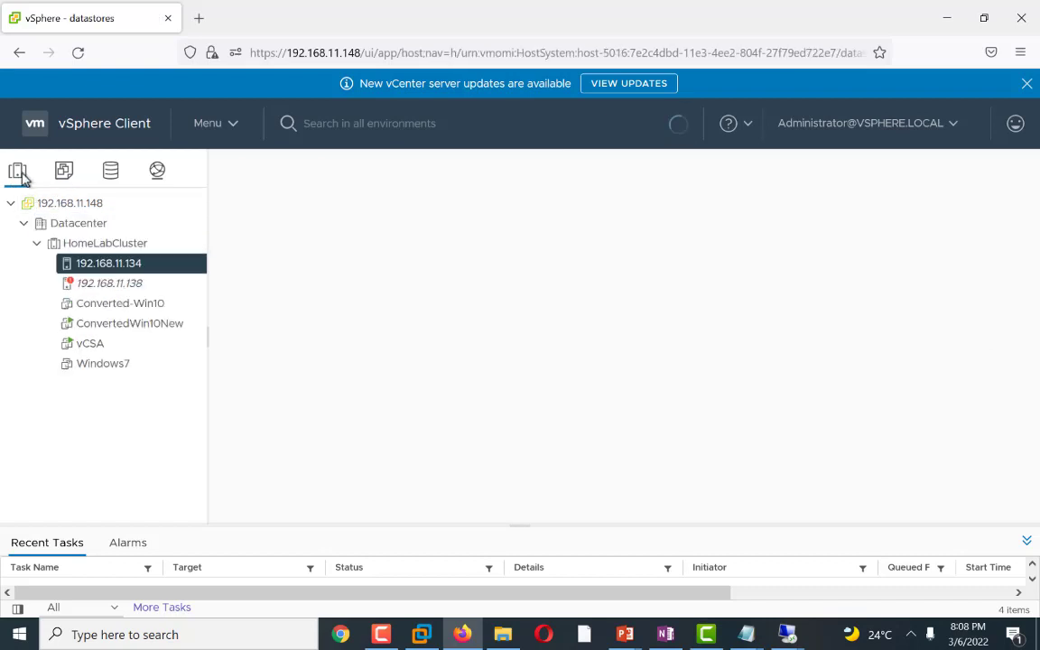
Step: Open the Windows7 VM's summary and examine its hardware, host and storage details
left_click(104, 364)
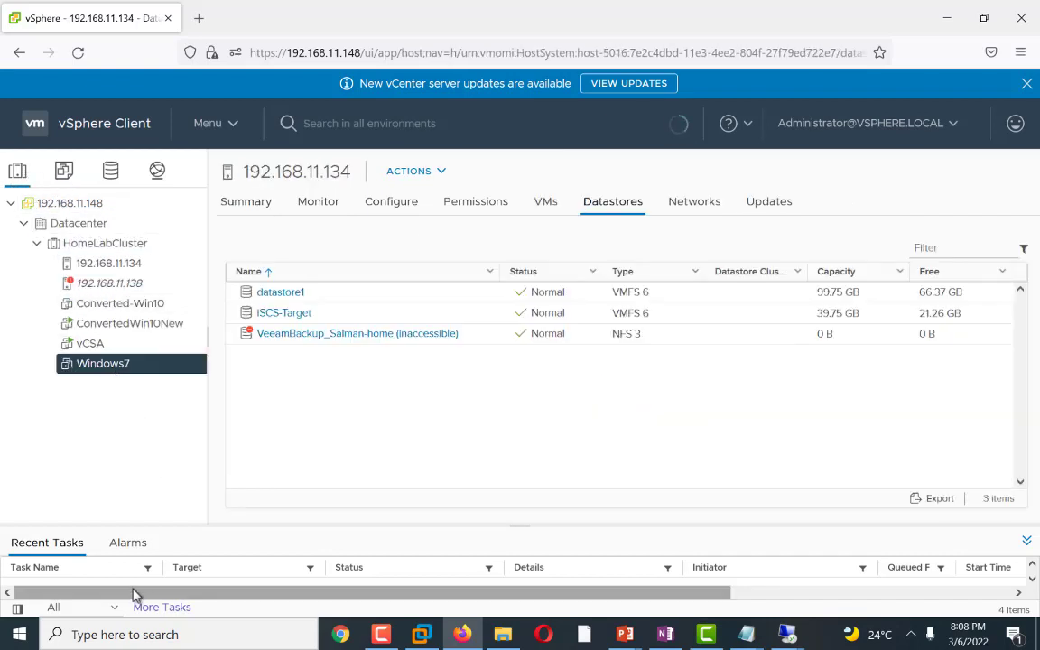
left_click(246, 203)
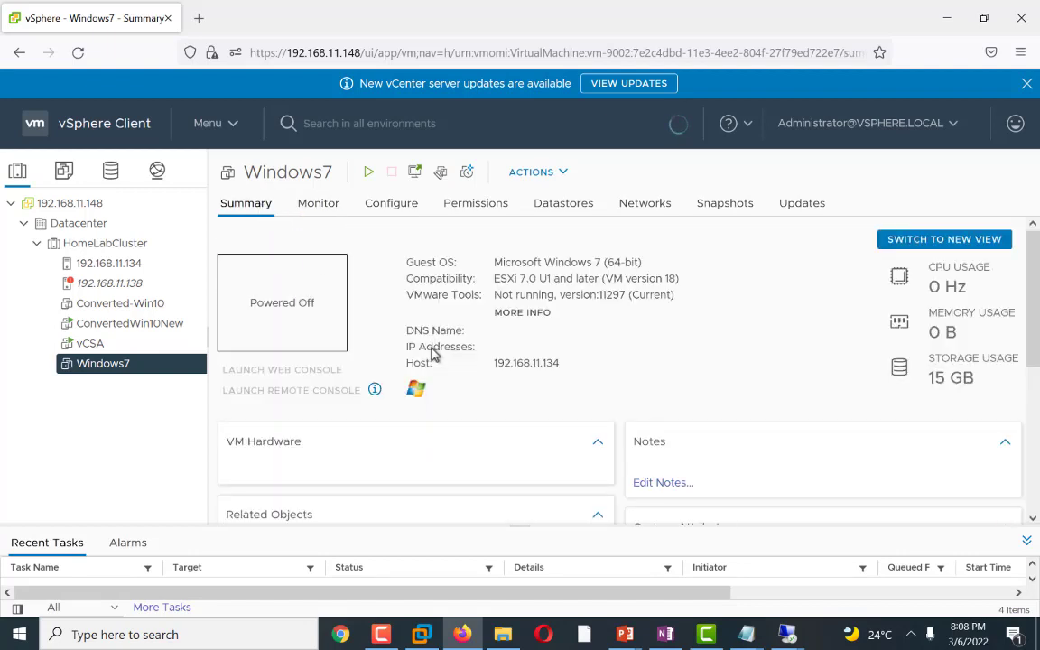
scroll(431, 354, "down", 4)
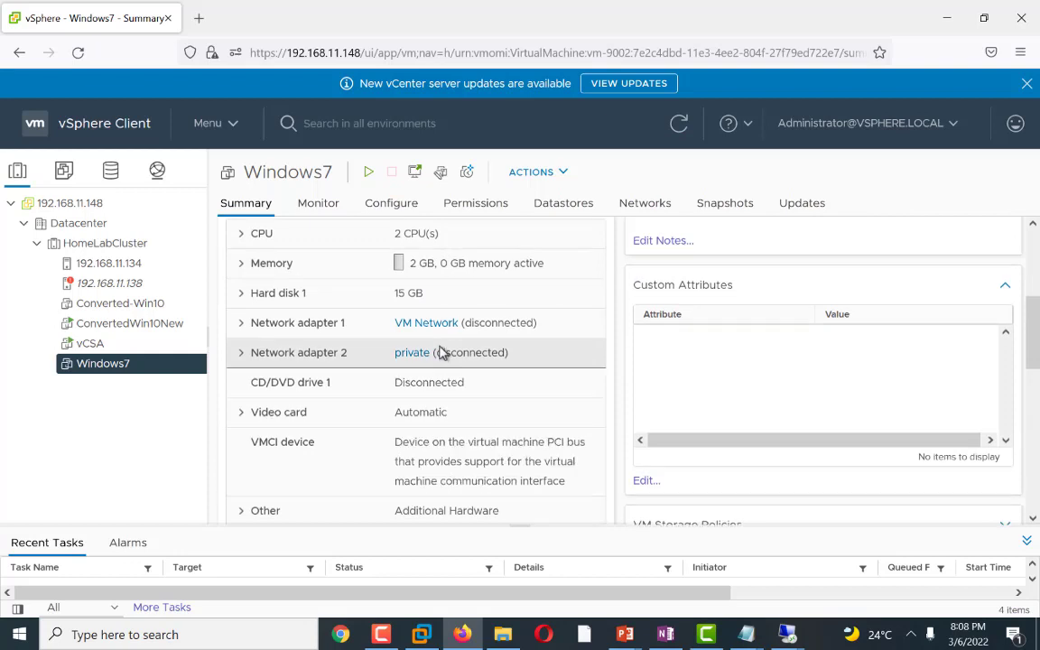
scroll(440, 351, "up", 1)
scroll(441, 352, "down", 2)
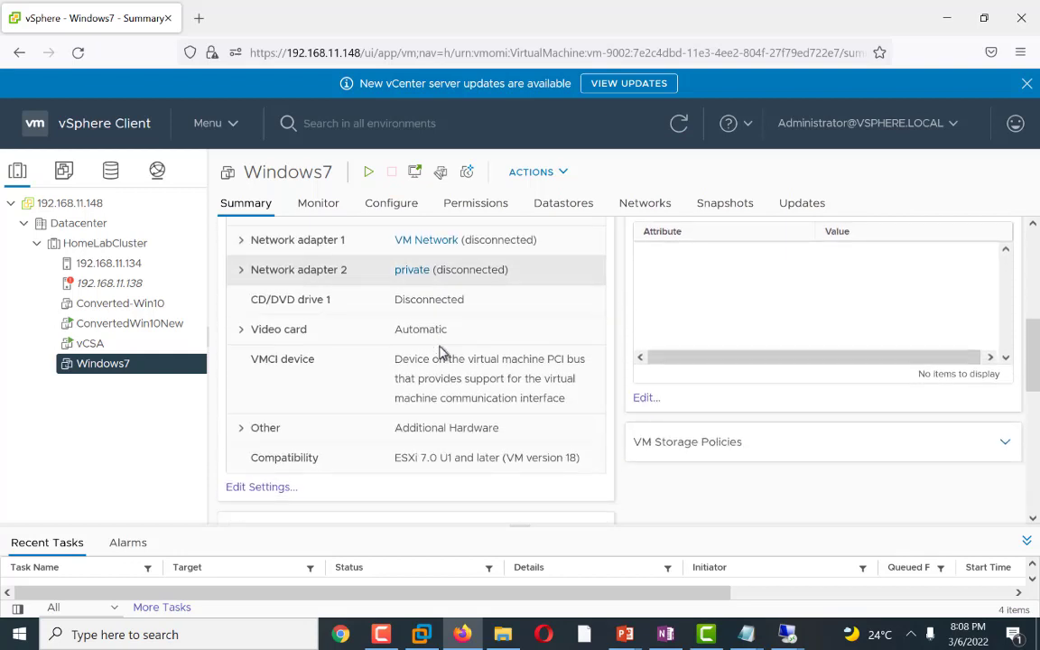
scroll(440, 352, "down", 3)
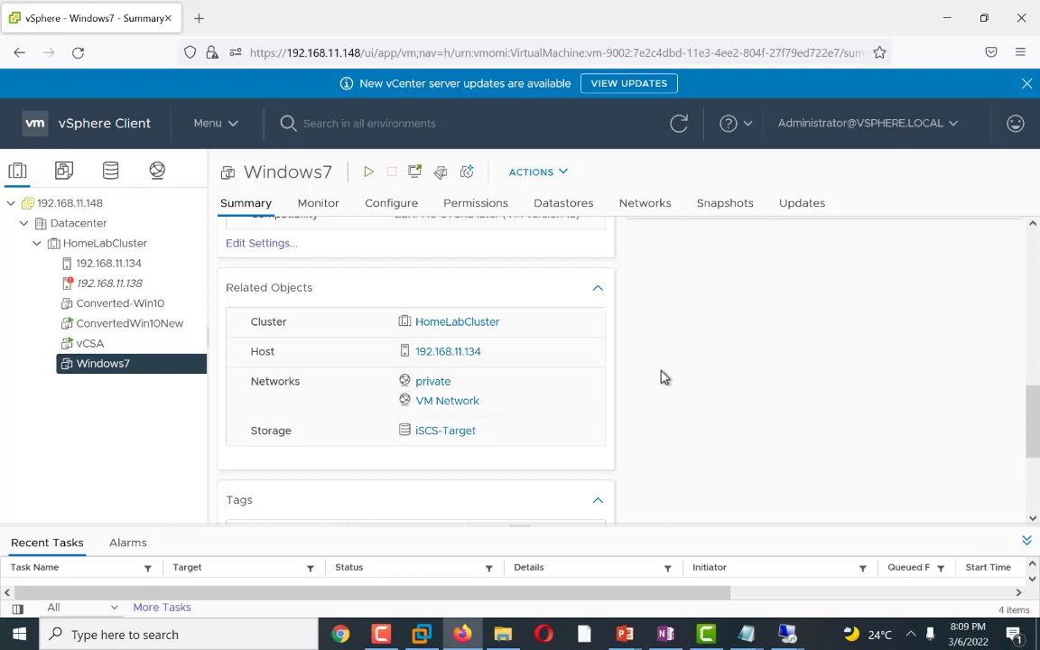
mouse_move(379, 634)
left_click(381, 633)
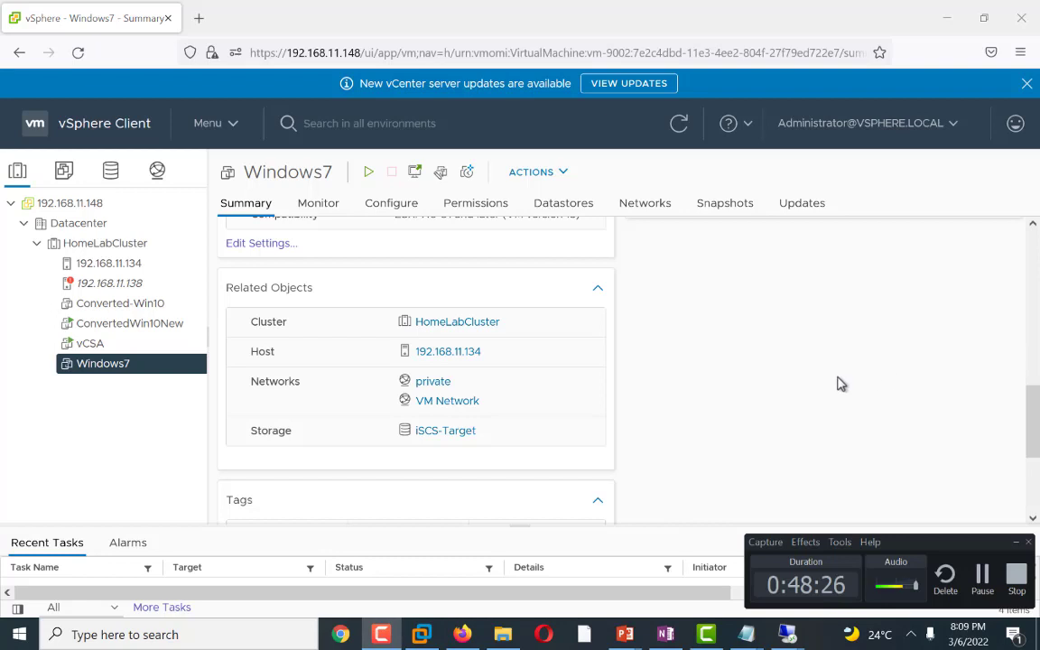